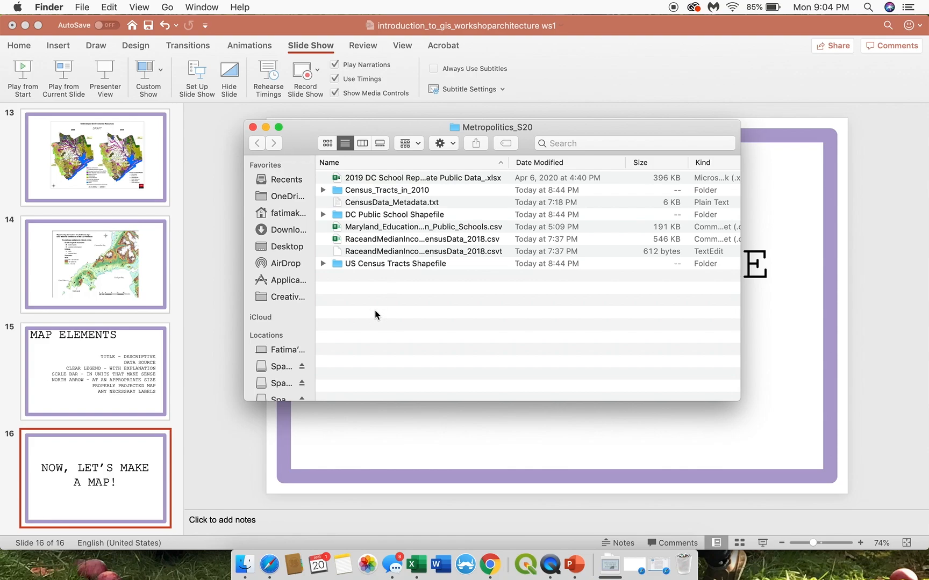
Step: Expand the US Census Tracts Shapefile folder and look over its component files, including the .cpg, .prj and .shp
{"action": "left_click", "coordinate": [359, 264]}
{"action": "left_click", "coordinate": [323, 264]}
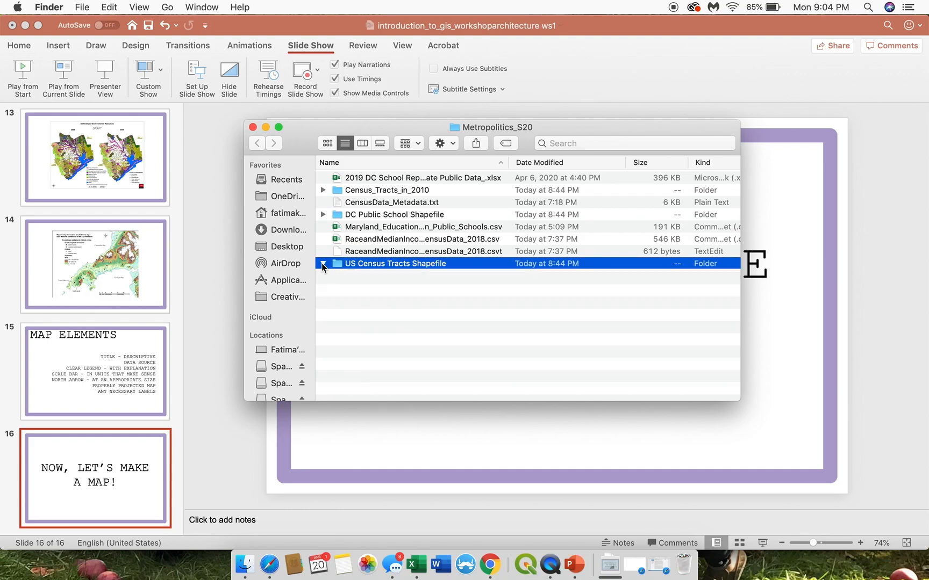
{"action": "left_click", "coordinate": [385, 275]}
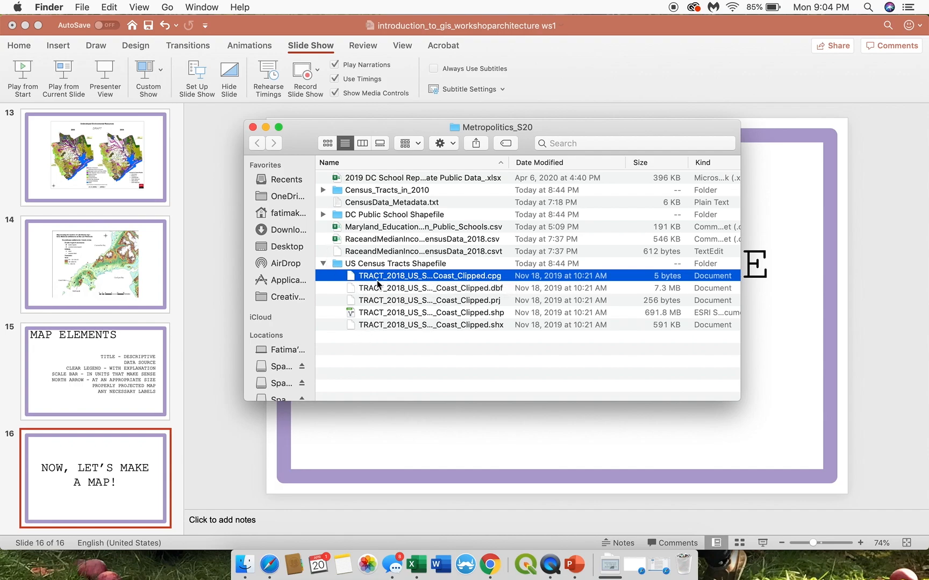
{"action": "left_click", "coordinate": [486, 293]}
{"action": "left_click", "coordinate": [487, 301]}
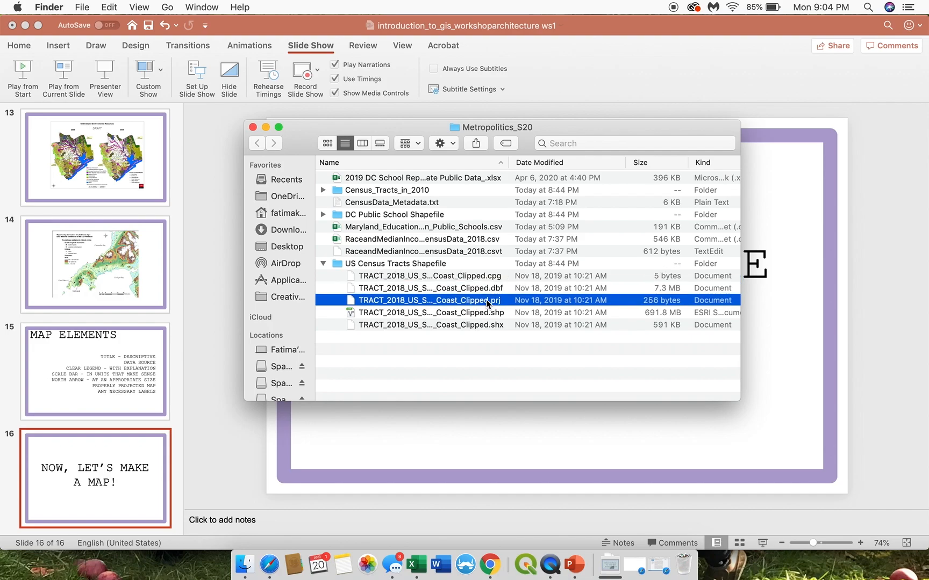
{"action": "left_click", "coordinate": [512, 313]}
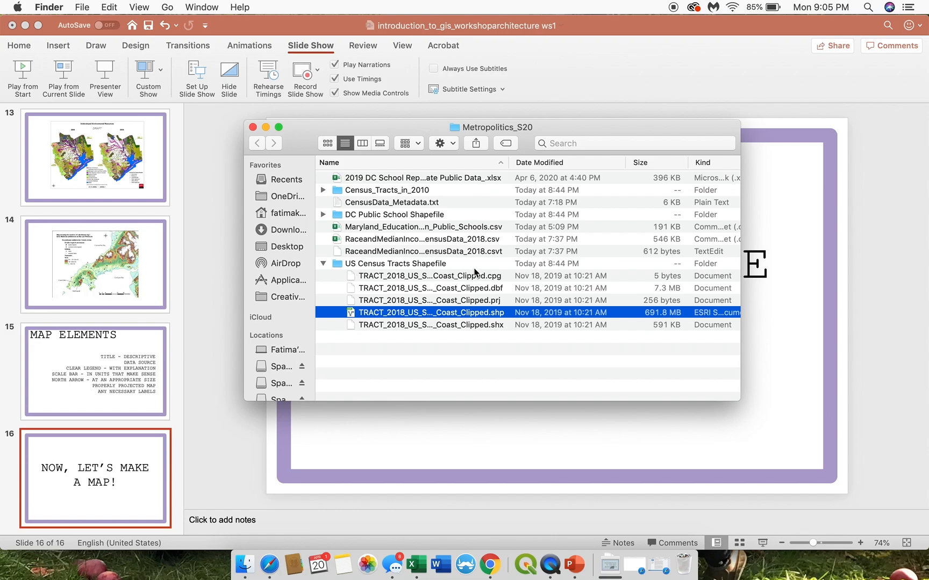
Step: Open RaceandMedianIncomeCensusData_2018.csv in Excel and inspect the first record's FIPS, GEOID, name, qualified name and state abbreviation
{"action": "left_click", "coordinate": [467, 239]}
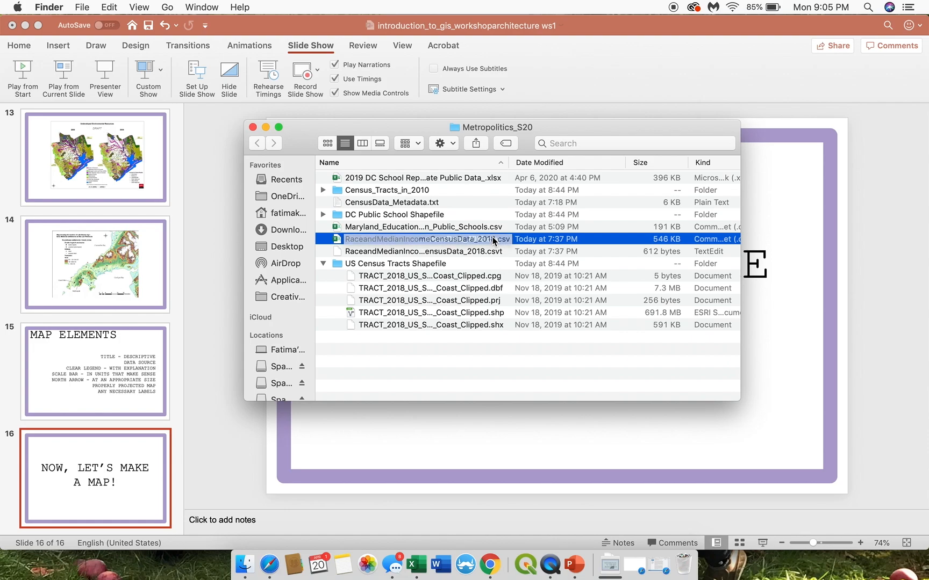
{"action": "double_click", "coordinate": [528, 238]}
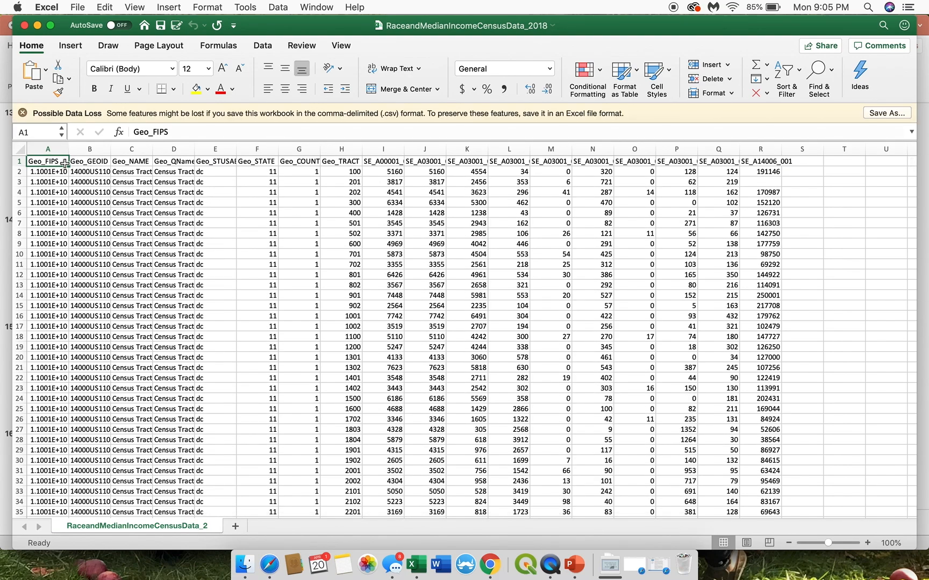
{"action": "left_click", "coordinate": [54, 194]}
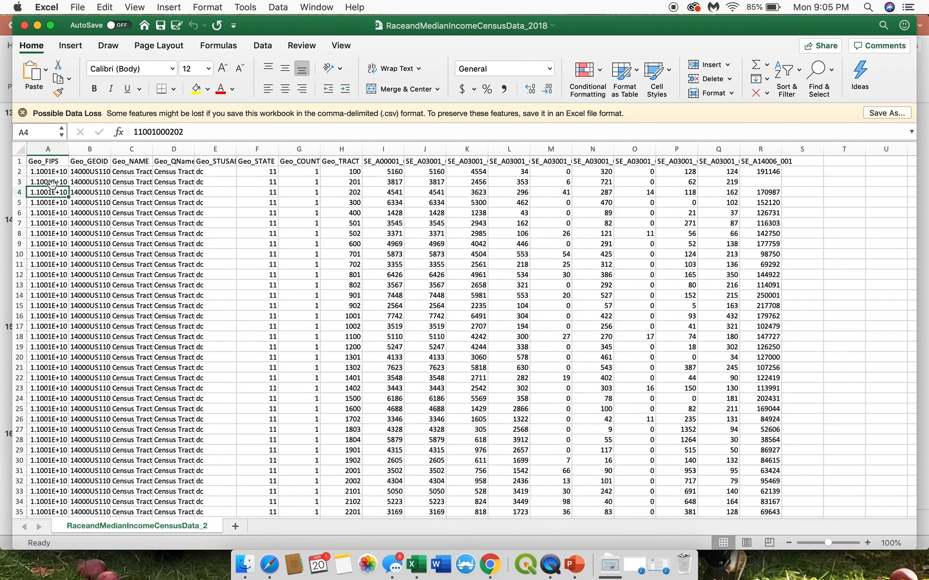
{"action": "left_click", "coordinate": [59, 172]}
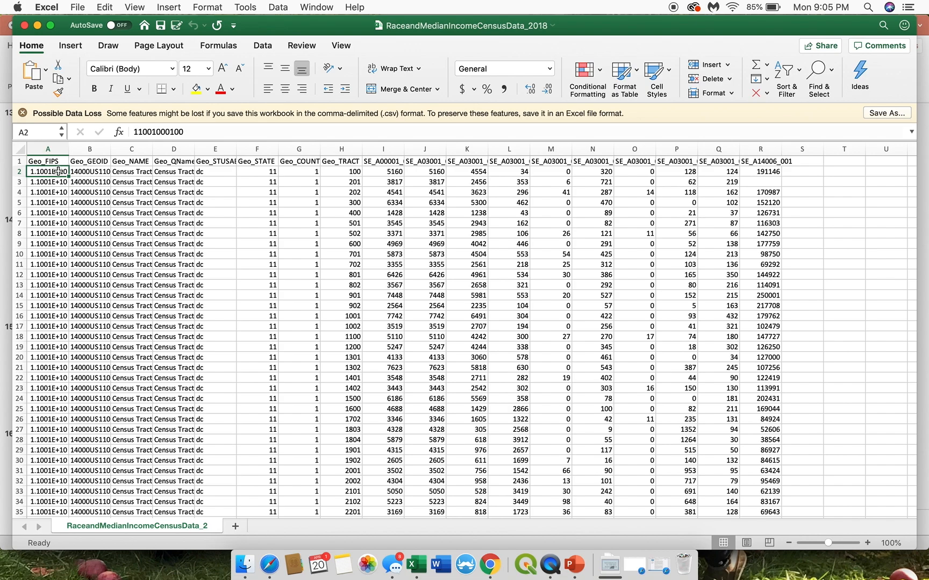
{"action": "left_click", "coordinate": [80, 164]}
{"action": "left_click", "coordinate": [85, 171]}
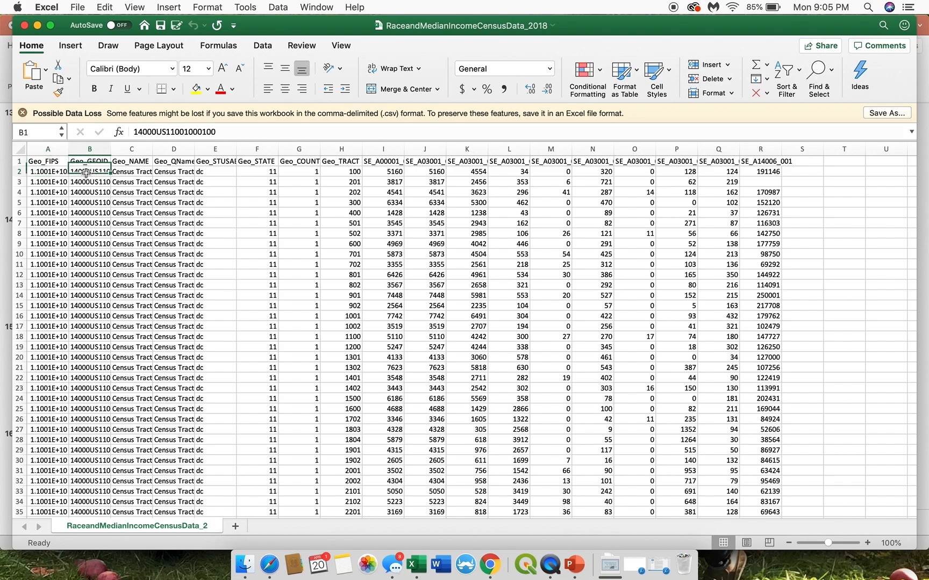
{"action": "left_click", "coordinate": [126, 170]}
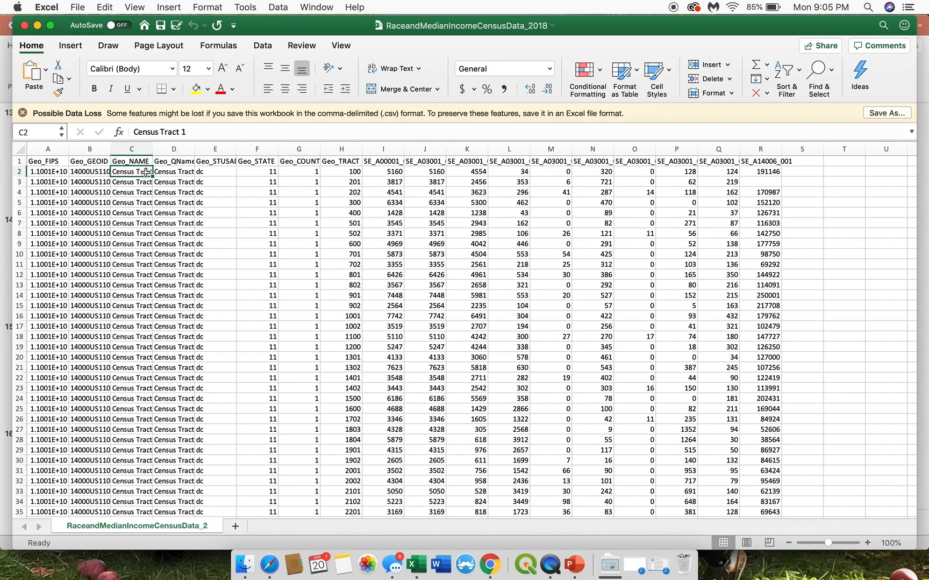
{"action": "left_click", "coordinate": [169, 170]}
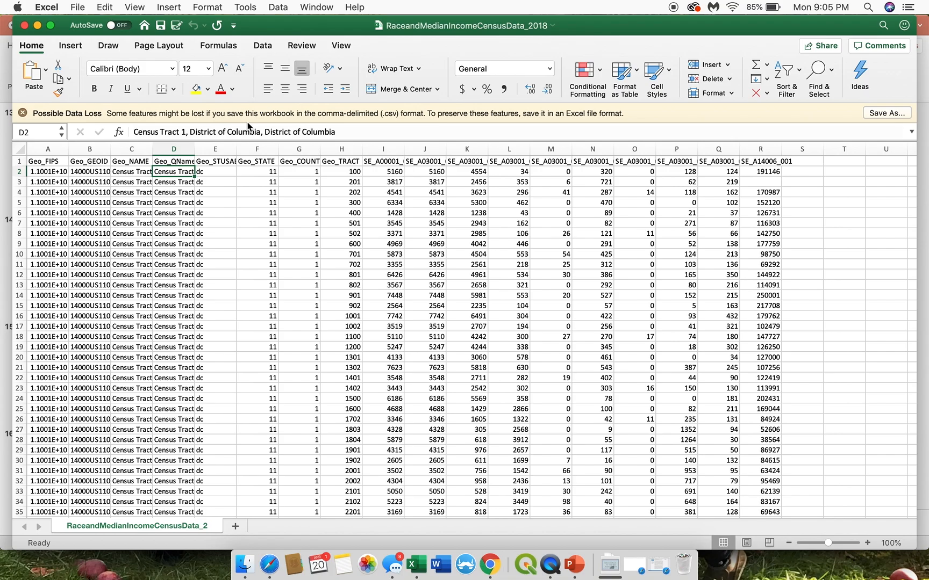
{"action": "left_click", "coordinate": [217, 171]}
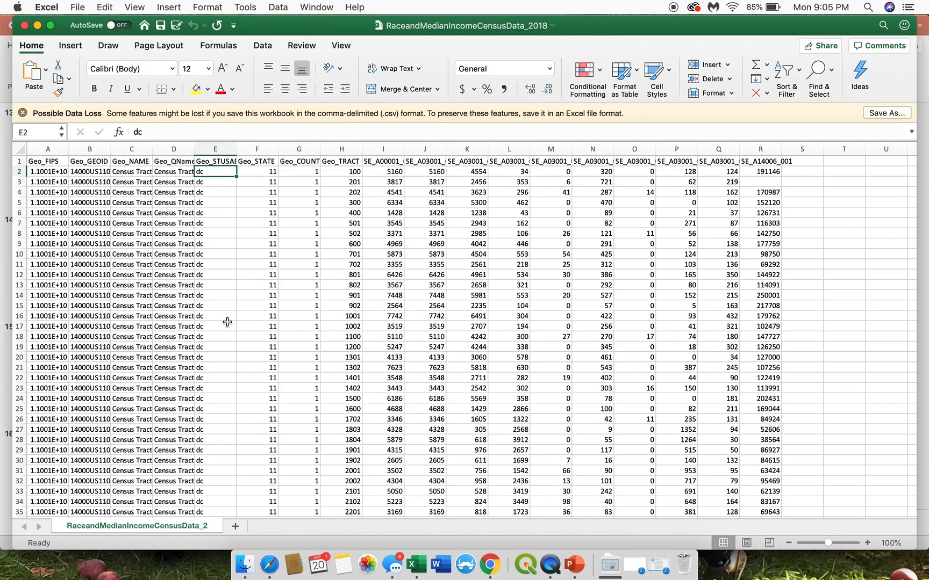
Step: Check the state abbreviations and full tract names in the Maryland and Virginia rows, then return to the header row
{"action": "scroll", "coordinate": [227, 322], "scroll_direction": "down", "scroll_amount": 6}
{"action": "scroll", "coordinate": [227, 322], "scroll_direction": "down", "scroll_amount": 20}
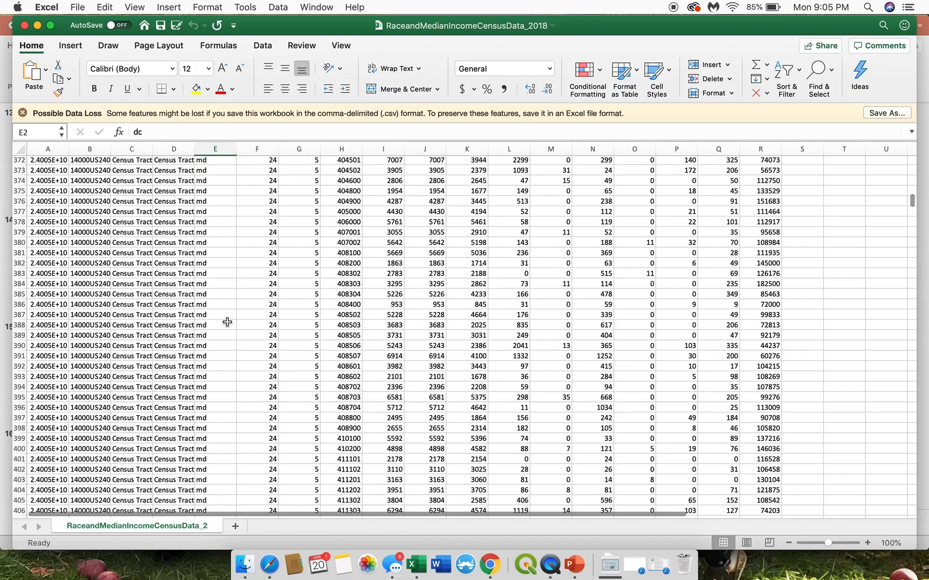
{"action": "left_click", "coordinate": [214, 323]}
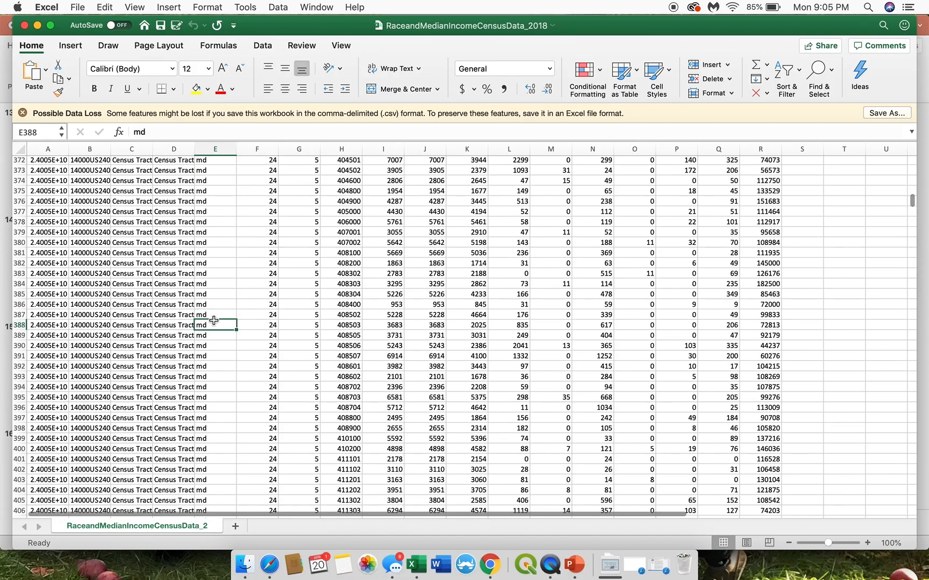
{"action": "left_click", "coordinate": [171, 326]}
{"action": "scroll", "coordinate": [237, 456], "scroll_direction": "down", "scroll_amount": 20}
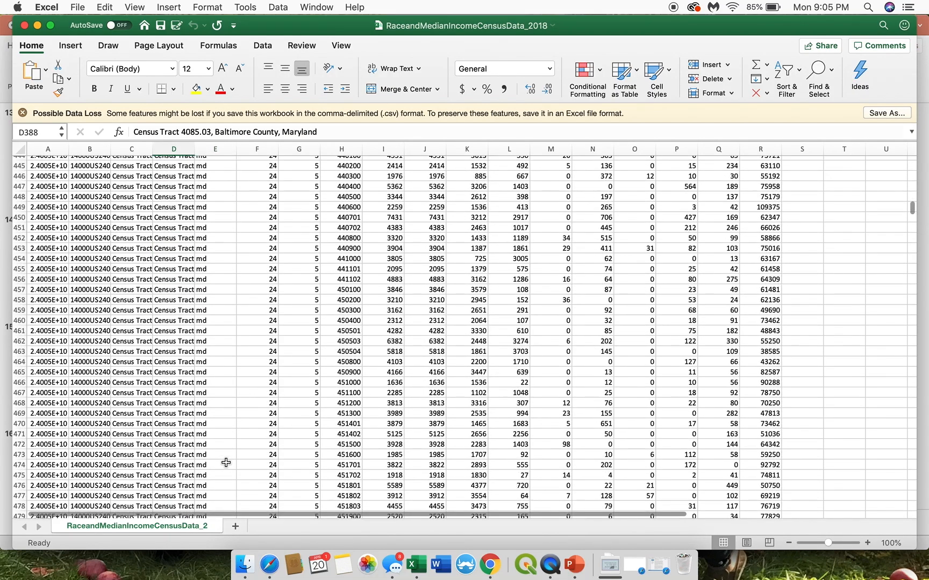
{"action": "scroll", "coordinate": [226, 463], "scroll_direction": "down", "scroll_amount": 20}
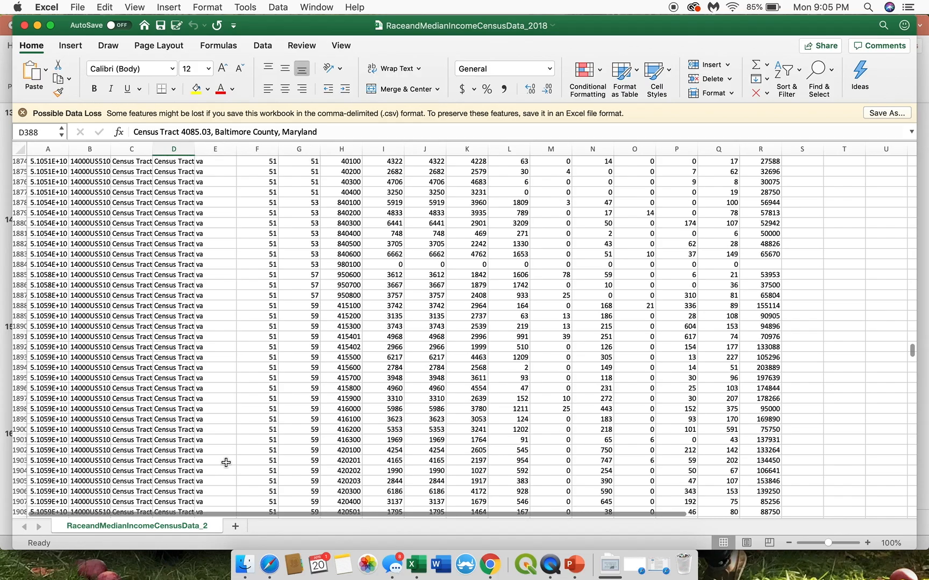
{"action": "left_click", "coordinate": [220, 307]}
{"action": "key", "text": "Left"}
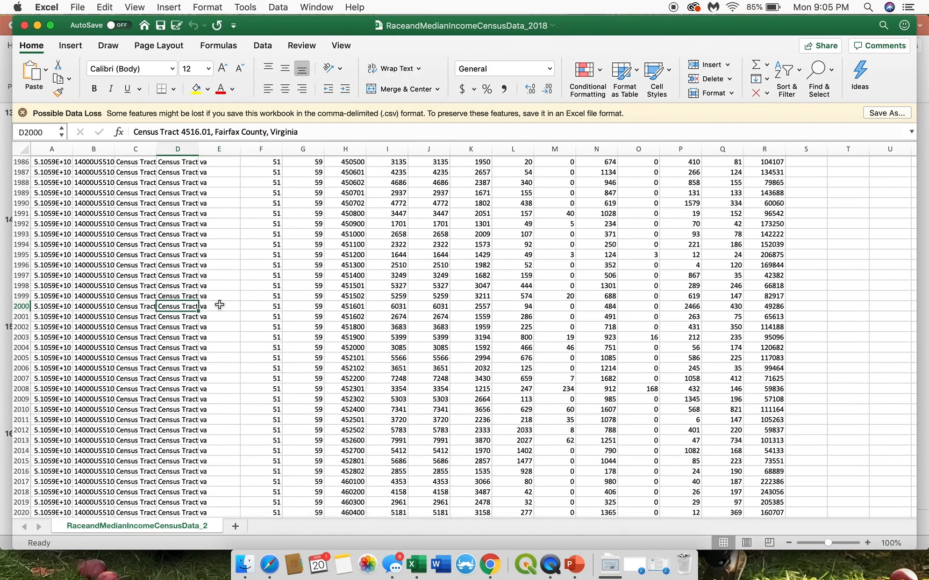
{"action": "scroll", "coordinate": [219, 306], "scroll_direction": "up", "scroll_amount": 20}
{"action": "scroll", "coordinate": [220, 305], "scroll_direction": "up", "scroll_amount": 20}
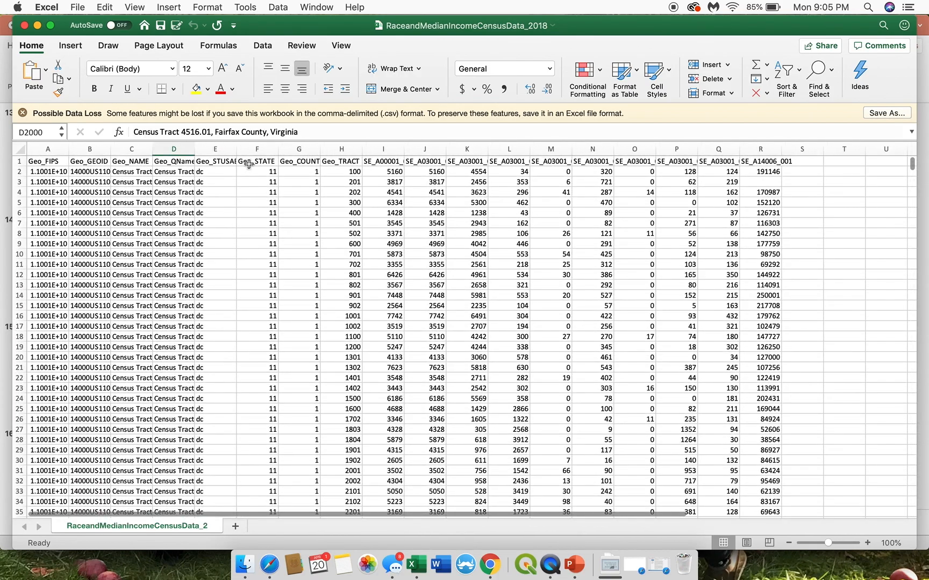
Step: Inspect the full header names of the state, county and tract columns and the first two SE_ variable columns
{"action": "left_click", "coordinate": [250, 162]}
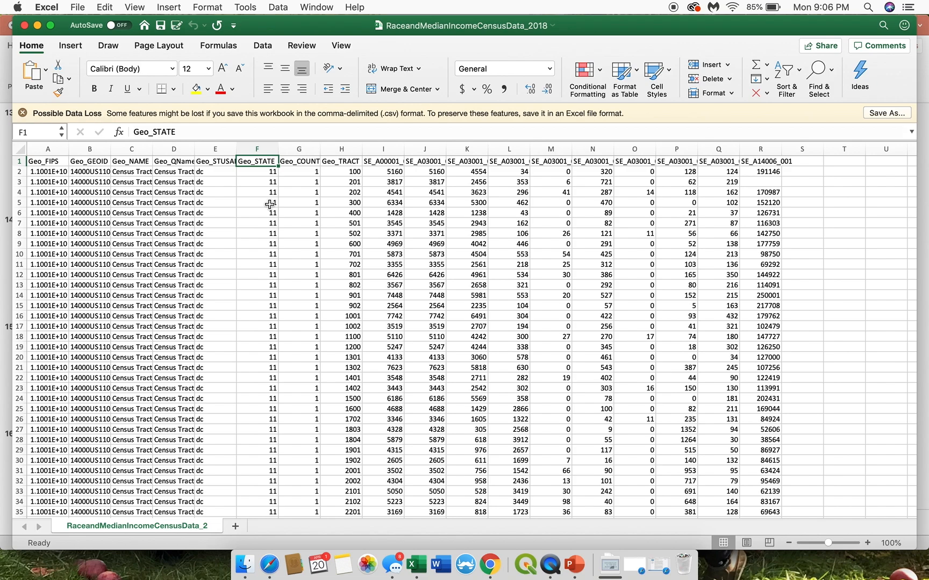
{"action": "left_click", "coordinate": [290, 163]}
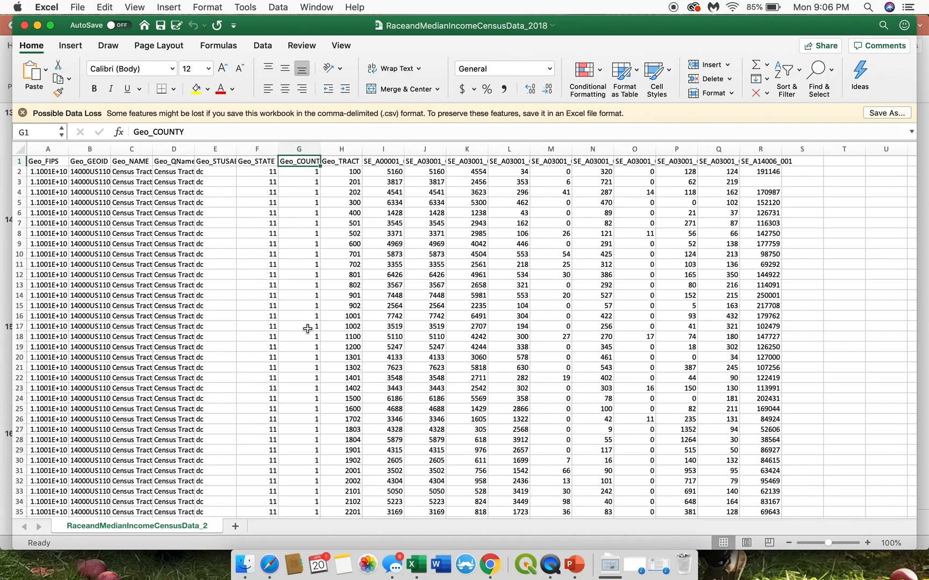
{"action": "left_click", "coordinate": [332, 162]}
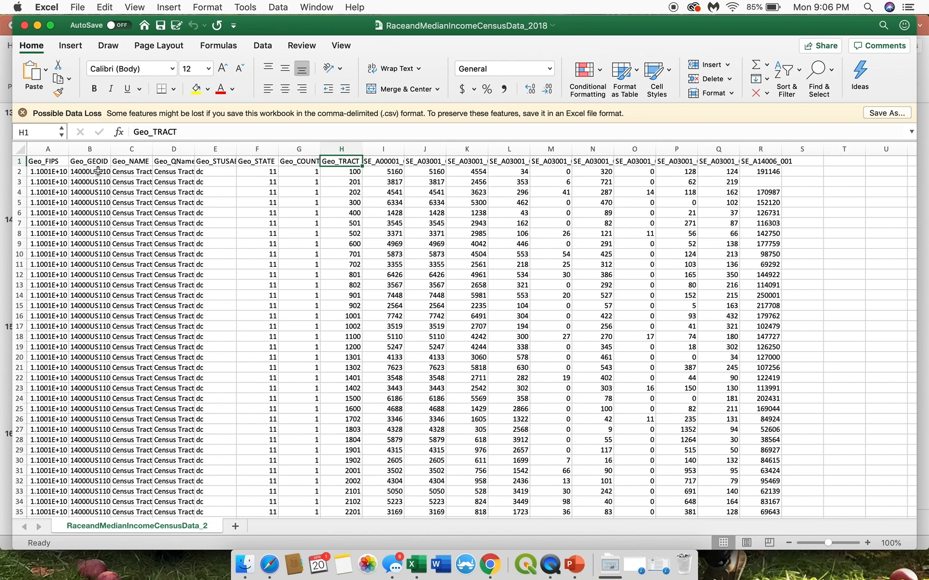
{"action": "left_click", "coordinate": [383, 161]}
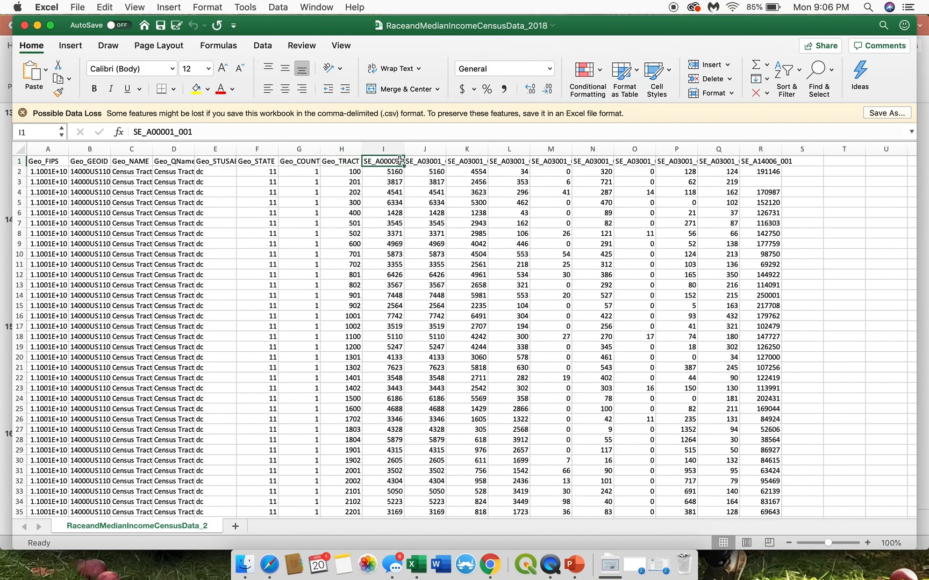
{"action": "left_click", "coordinate": [424, 162]}
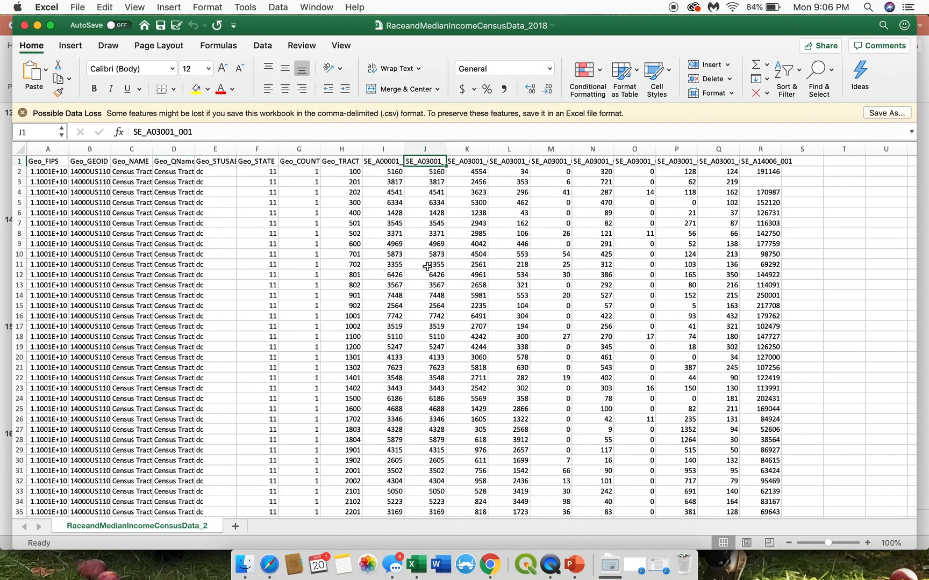
Step: Switch to the Metropolitics_S20 folder in Finder, open CensusData_Metadata.txt, and reposition its window over the spreadsheet
{"action": "key", "text": "ctrl+Up"}
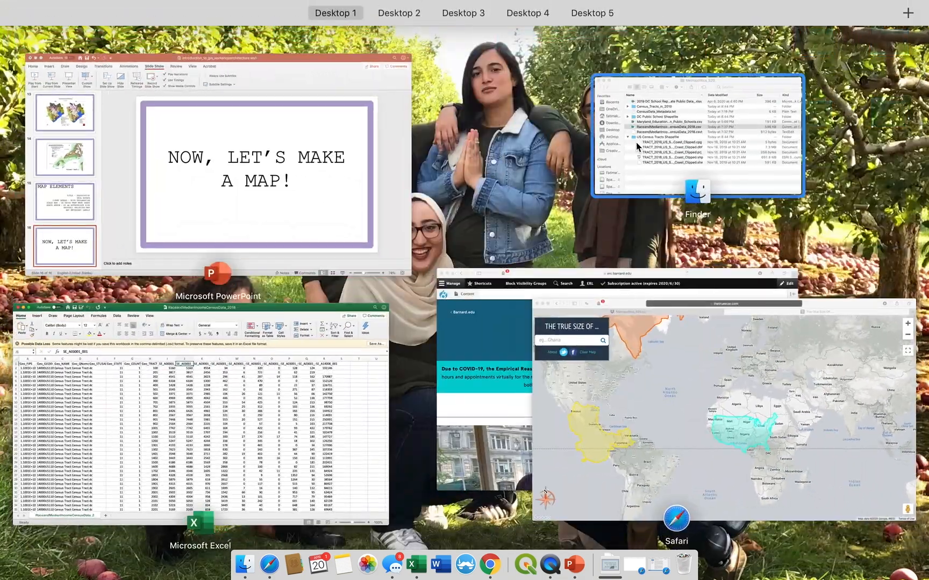
{"action": "left_click", "coordinate": [637, 143]}
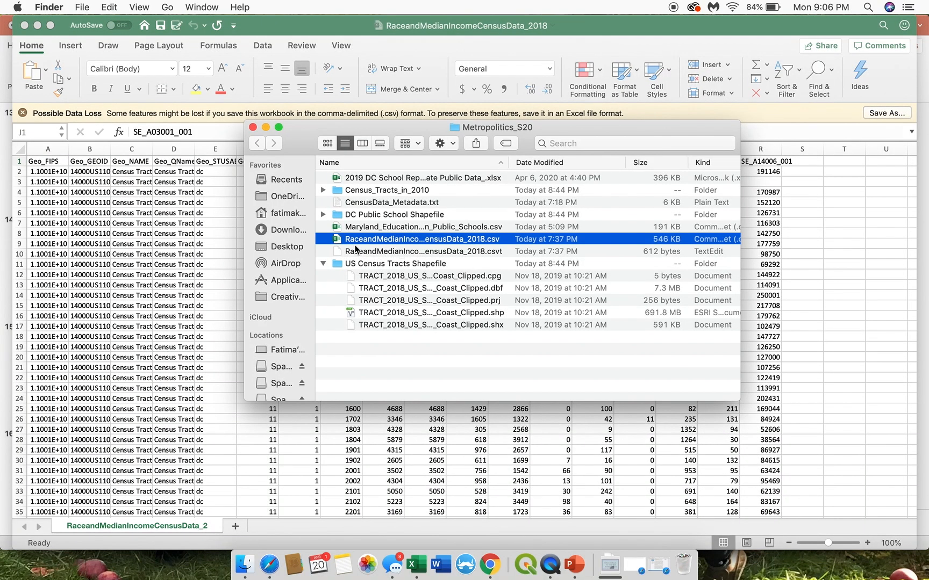
{"action": "left_click", "coordinate": [348, 206]}
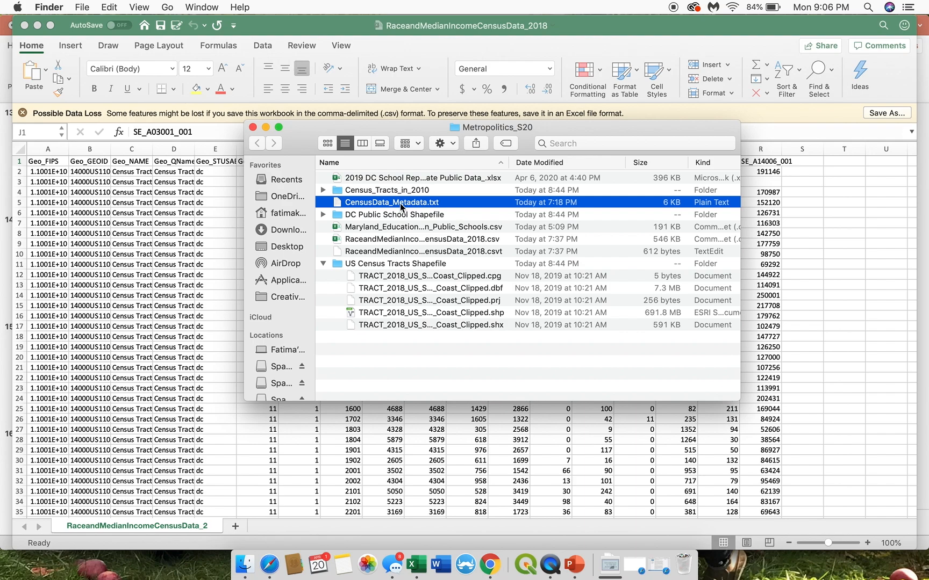
{"action": "left_click_drag", "start_coordinate": [325, 127], "coordinate": [328, 200]}
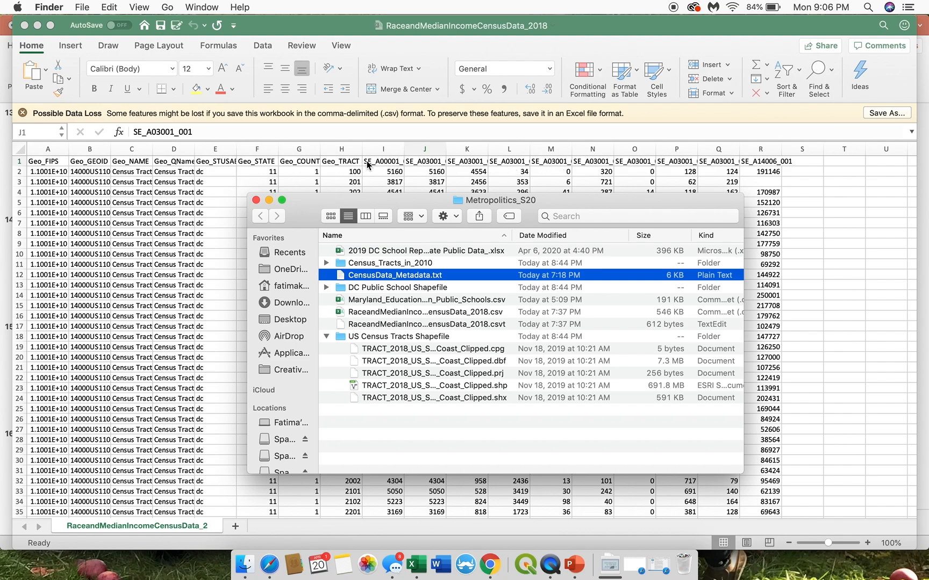
{"action": "double_click", "coordinate": [392, 274]}
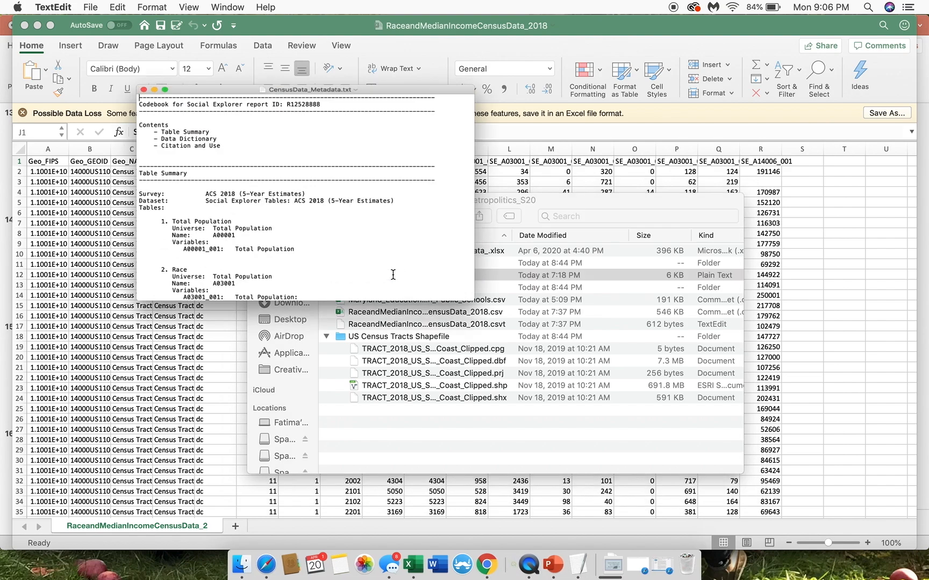
{"action": "left_click_drag", "start_coordinate": [166, 45], "coordinate": [113, 113]}
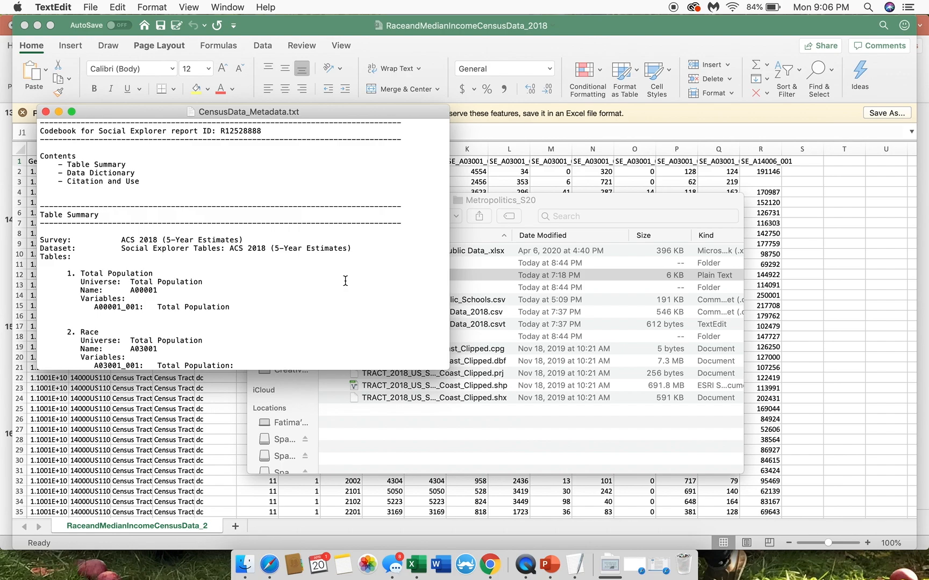
Step: Read the codebook's variable definitions for total population A00001, race A03001 and median household income A14006
{"action": "scroll", "coordinate": [345, 280], "scroll_direction": "down", "scroll_amount": 2}
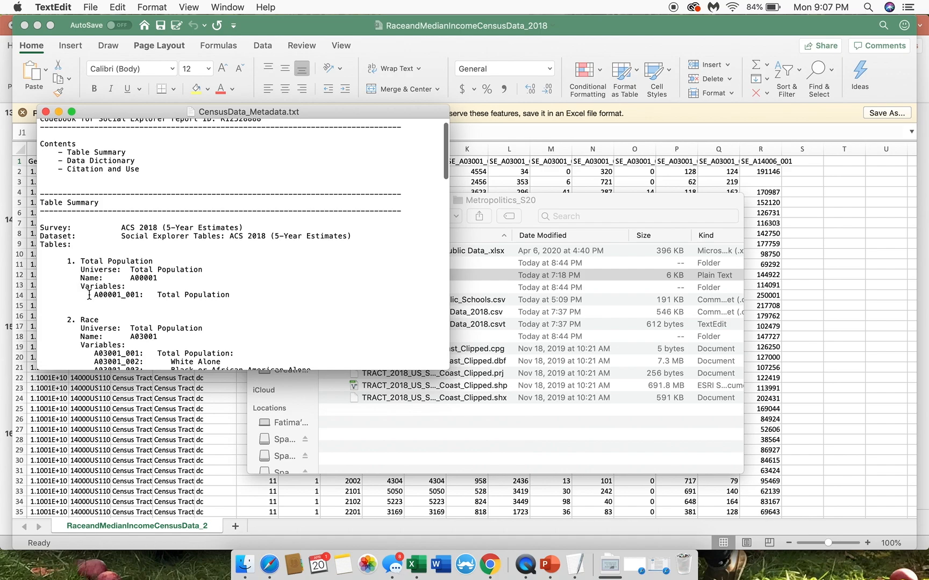
{"action": "left_click_drag", "start_coordinate": [89, 295], "coordinate": [254, 296]}
{"action": "left_click_drag", "start_coordinate": [90, 296], "coordinate": [215, 295]}
{"action": "scroll", "coordinate": [215, 296], "scroll_direction": "down", "scroll_amount": 5}
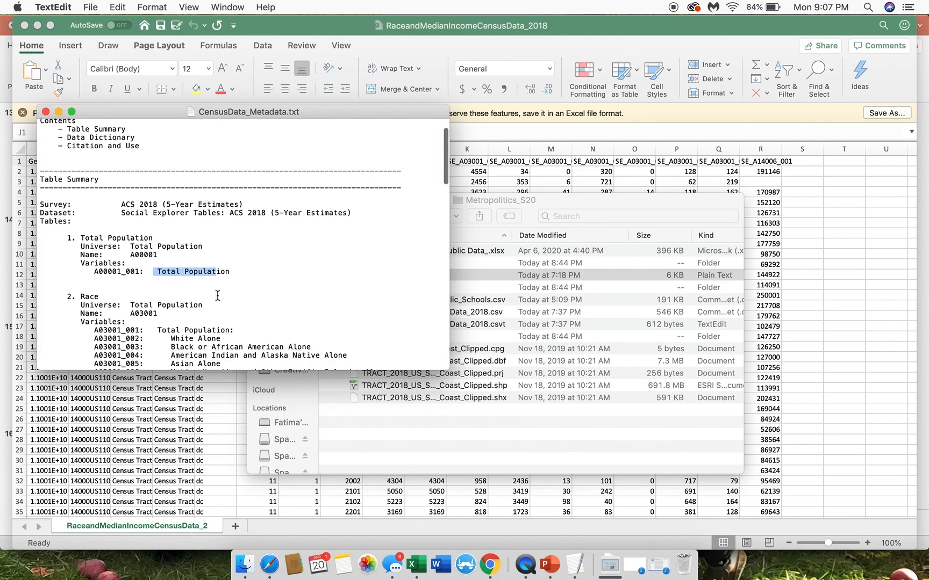
{"action": "left_click", "coordinate": [99, 247]}
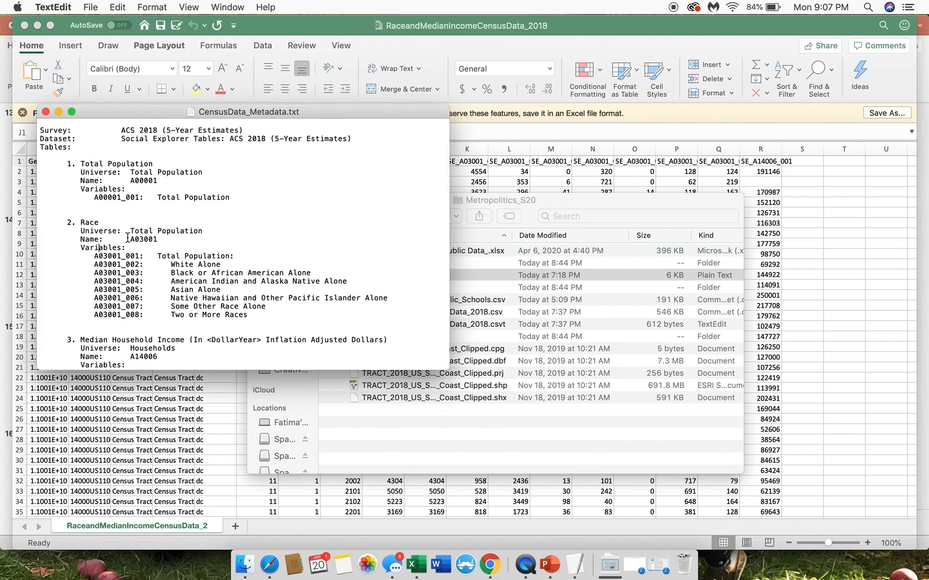
{"action": "left_click_drag", "start_coordinate": [95, 256], "coordinate": [228, 255]}
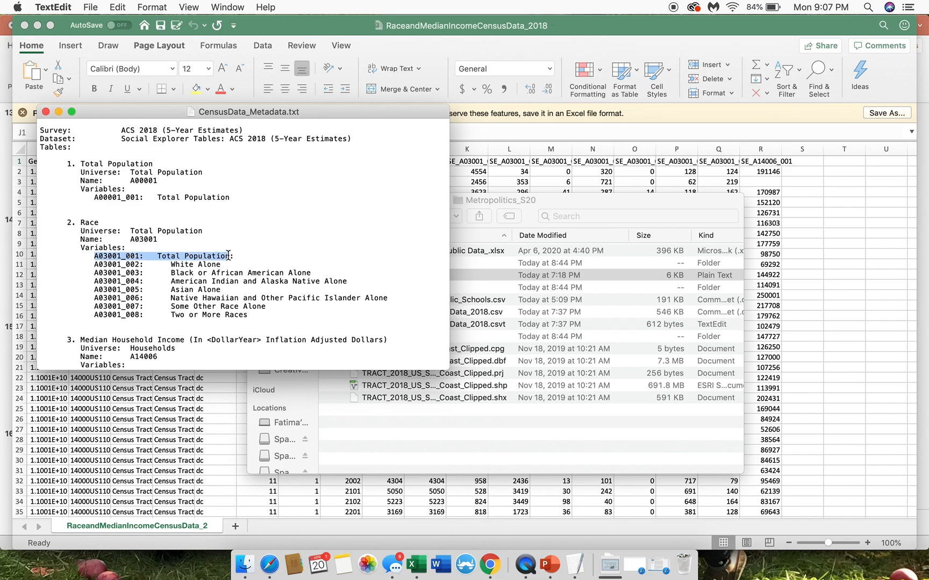
{"action": "left_click_drag", "start_coordinate": [130, 273], "coordinate": [203, 273]}
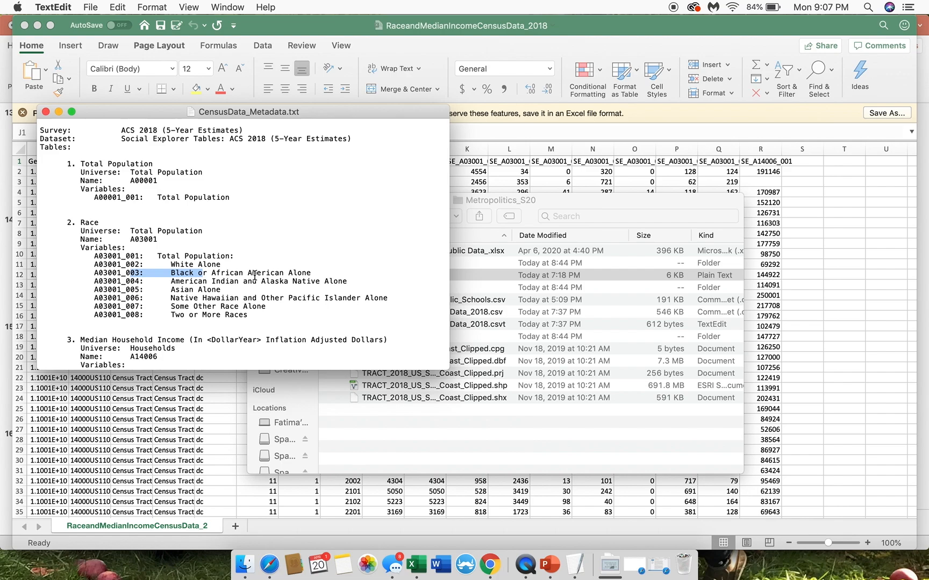
{"action": "scroll", "coordinate": [255, 275], "scroll_direction": "down", "scroll_amount": 5}
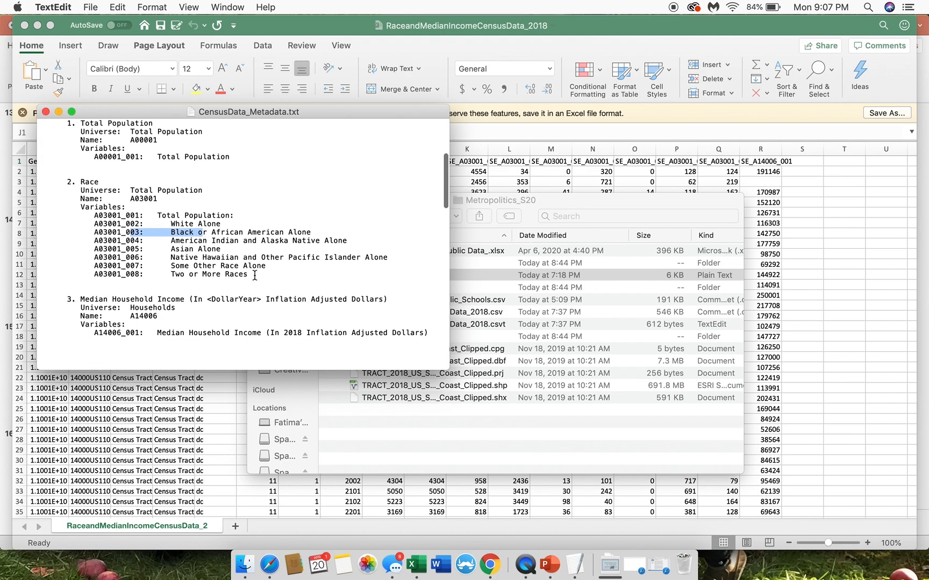
Step: Review the codebook's race variables and the A14006_001 median household income entry, and close CensusData_Metadata.txt
{"action": "left_click", "coordinate": [106, 257]}
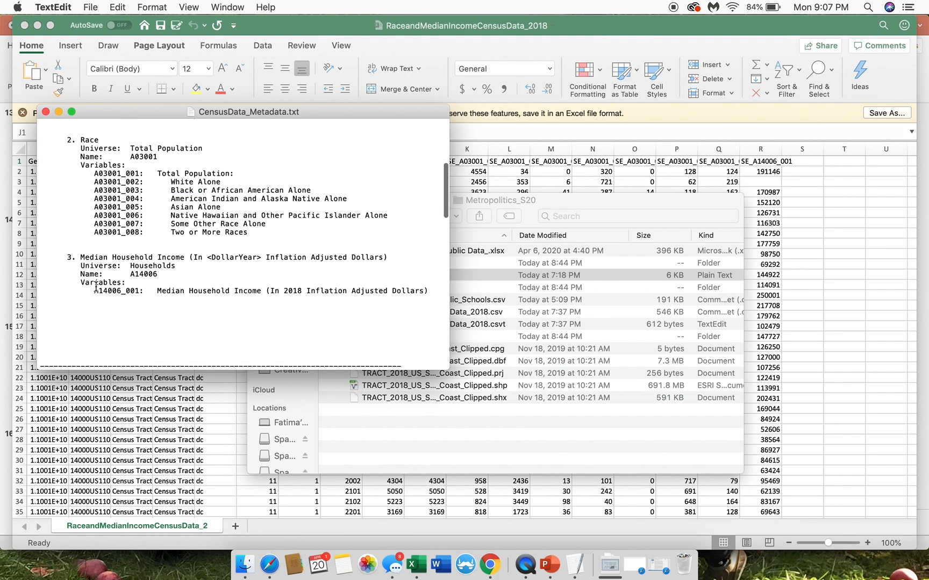
{"action": "left_click_drag", "start_coordinate": [91, 291], "coordinate": [149, 291]}
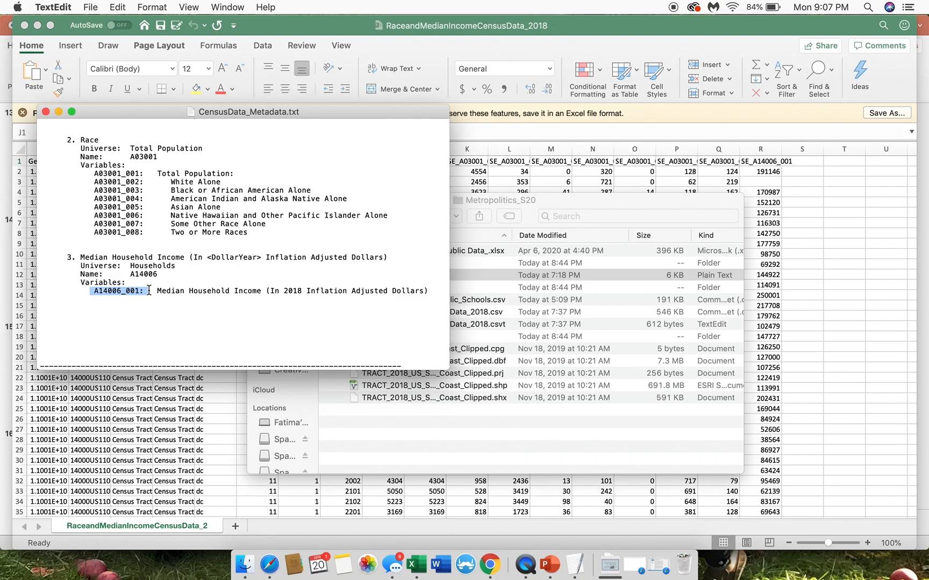
{"action": "scroll", "coordinate": [148, 290], "scroll_direction": "up", "scroll_amount": 10}
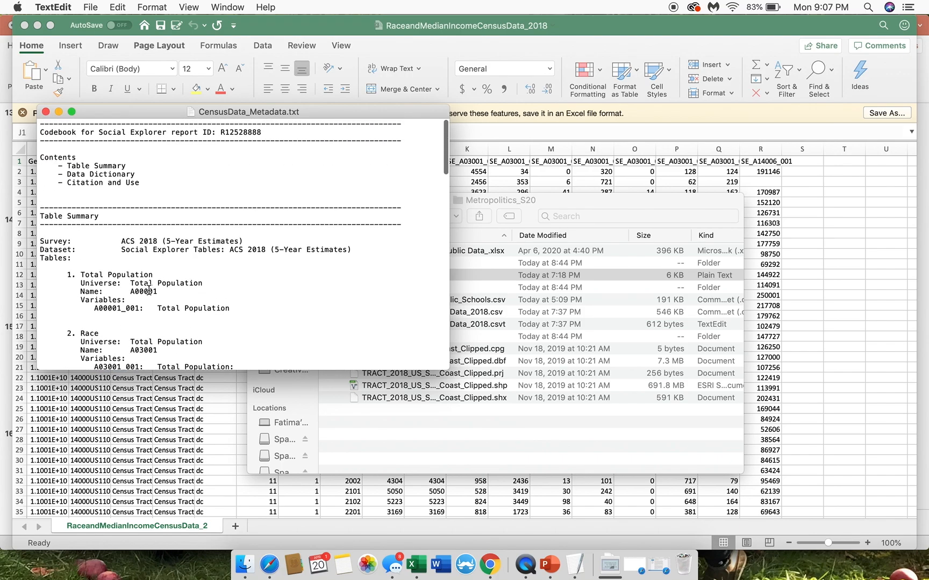
{"action": "scroll", "coordinate": [149, 290], "scroll_direction": "down", "scroll_amount": 6}
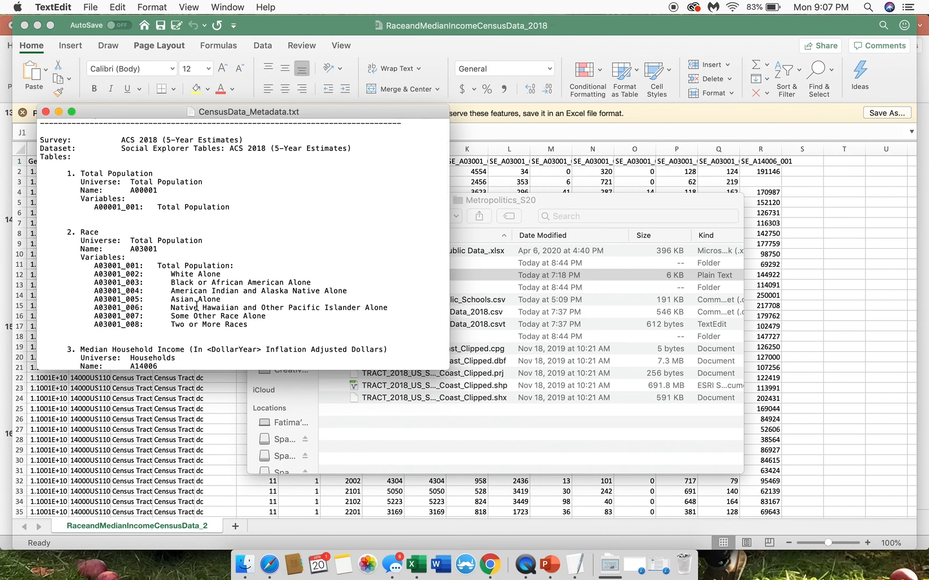
{"action": "scroll", "coordinate": [196, 307], "scroll_direction": "down", "scroll_amount": 5}
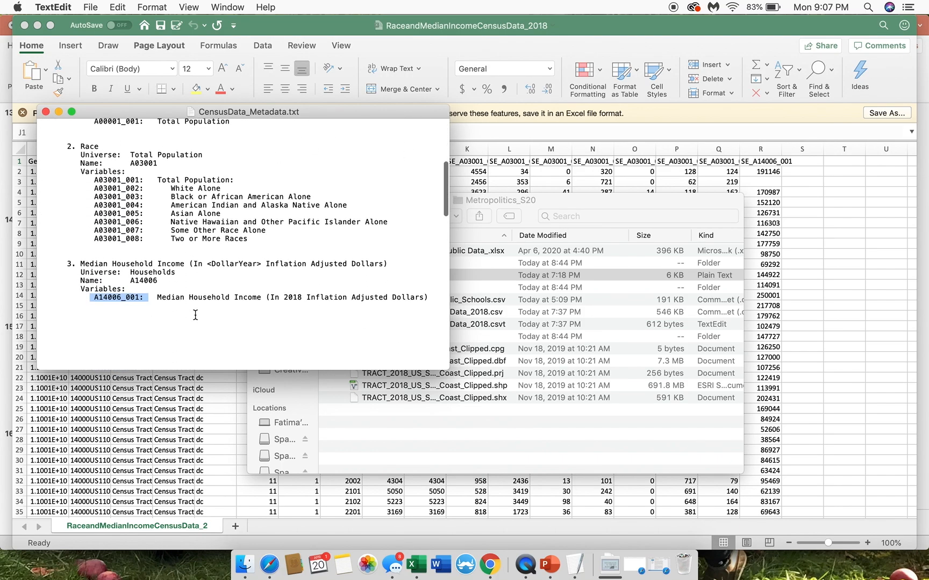
{"action": "left_click", "coordinate": [46, 112]}
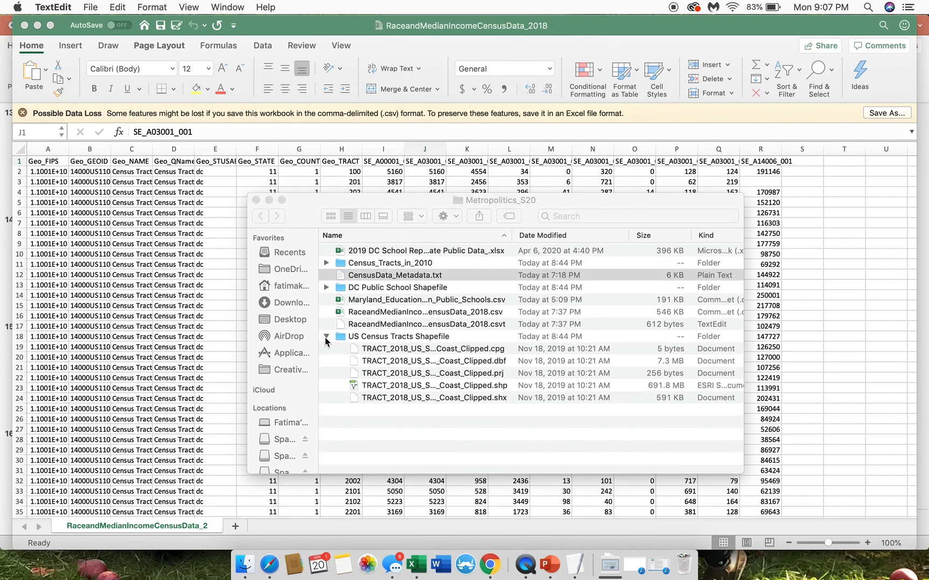
Step: Collapse the US Census Tracts Shapefile folder, select RaceandMedianIncomeCensusData_2018.csvt and move the Finder window clear of the spreadsheet's first columns
{"action": "left_click", "coordinate": [326, 338]}
{"action": "left_click", "coordinate": [389, 312]}
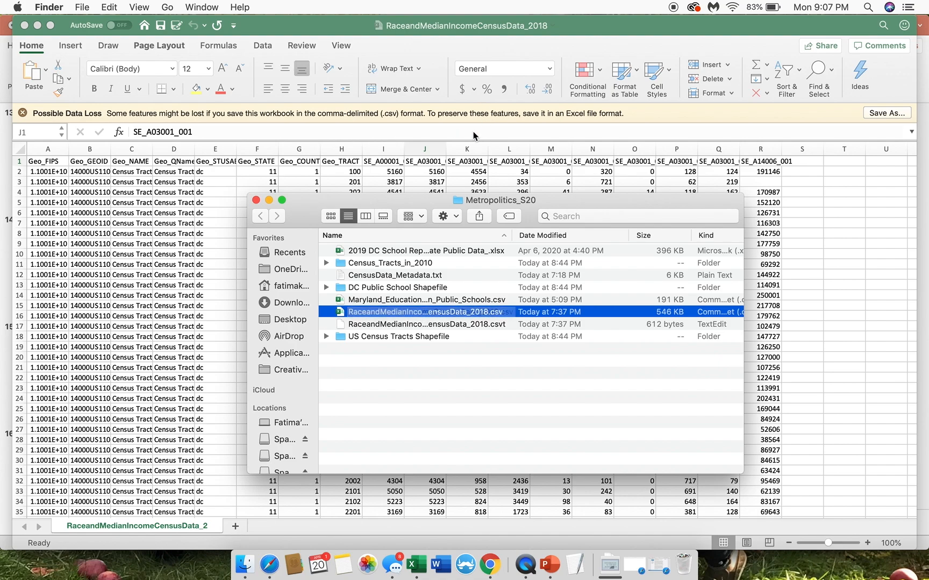
{"action": "left_click", "coordinate": [444, 327]}
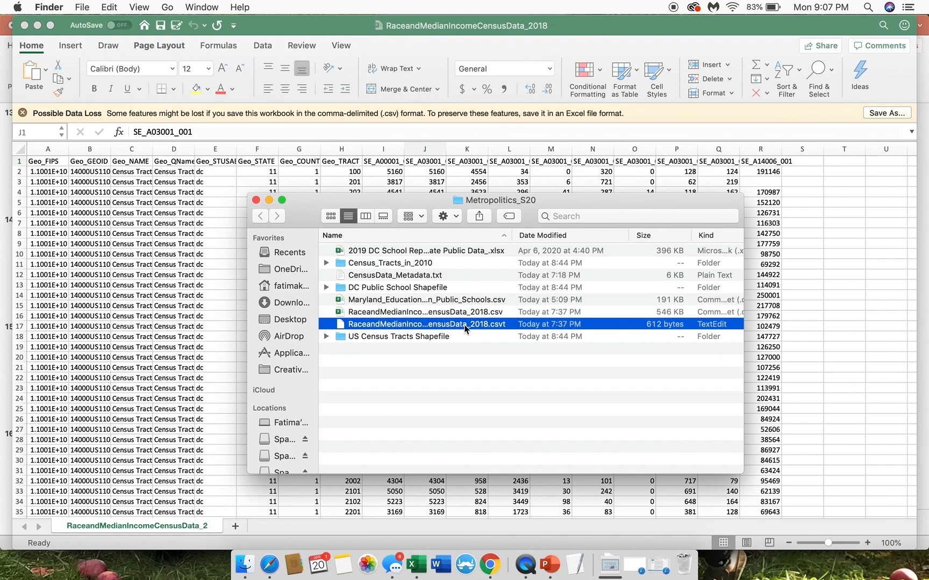
{"action": "left_click_drag", "start_coordinate": [375, 200], "coordinate": [537, 212]}
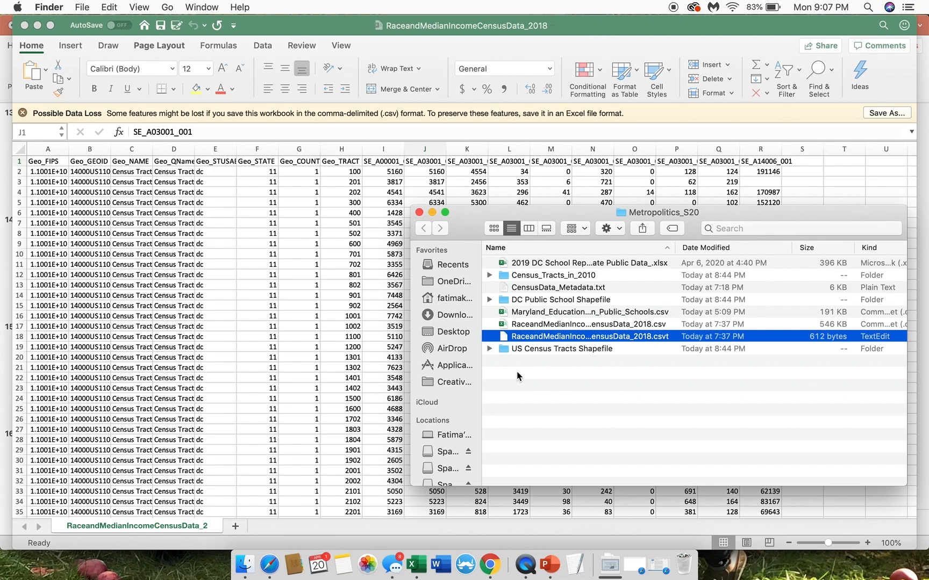
Step: Open RaceandMedianIncomeCensusData_2018.csvt and place its window below the spreadsheet's header and first data rows
{"action": "double_click", "coordinate": [539, 337]}
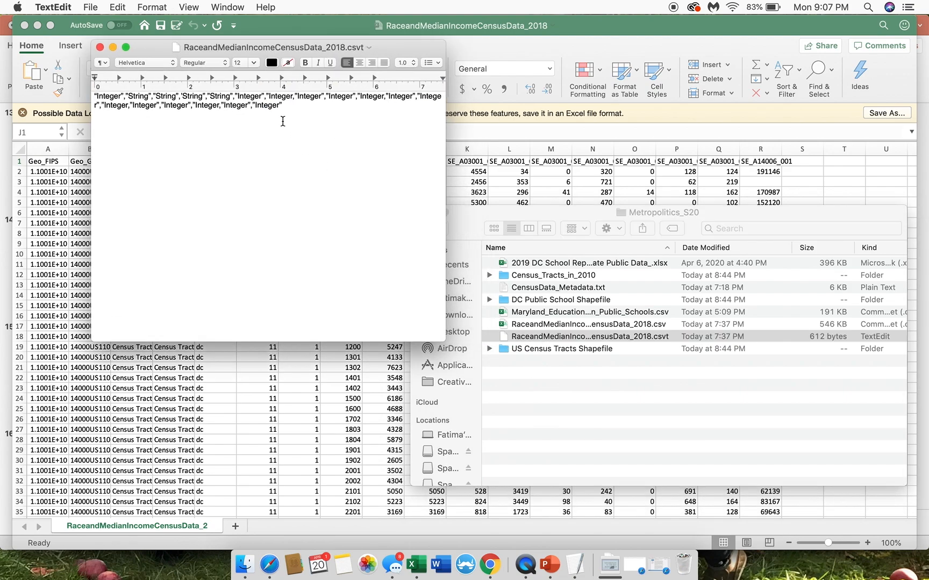
{"action": "left_click_drag", "start_coordinate": [296, 48], "coordinate": [260, 193]}
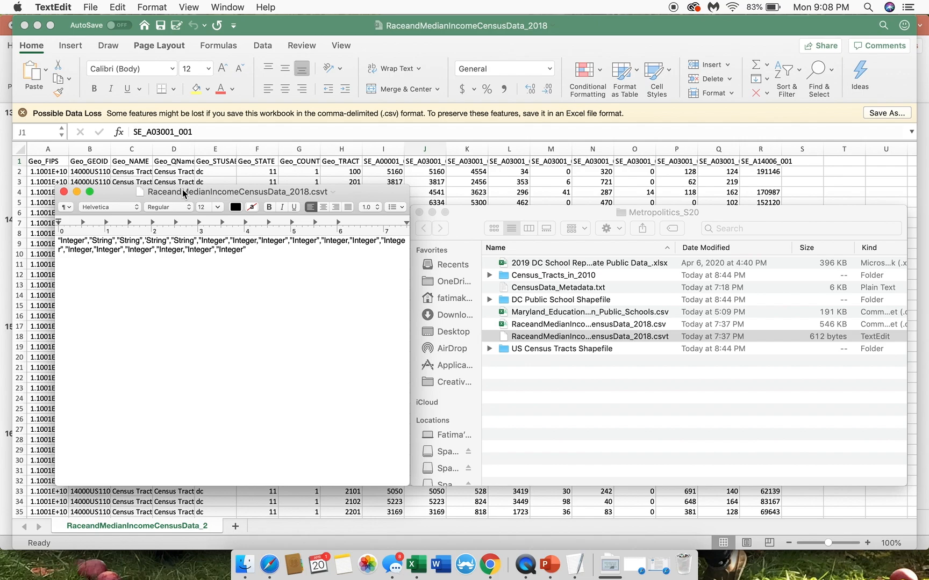
{"action": "left_click_drag", "start_coordinate": [183, 193], "coordinate": [183, 226]}
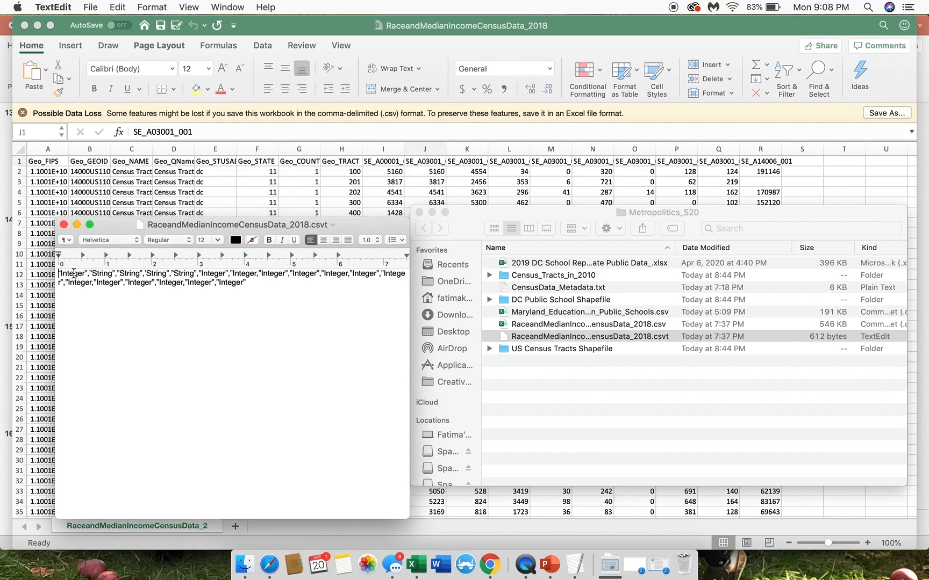
Step: Compare the csvt's Integer and String type entries with the spreadsheet's columns, starting from the first entry for Geo_FIPS
{"action": "left_click_drag", "start_coordinate": [78, 273], "coordinate": [62, 272]}
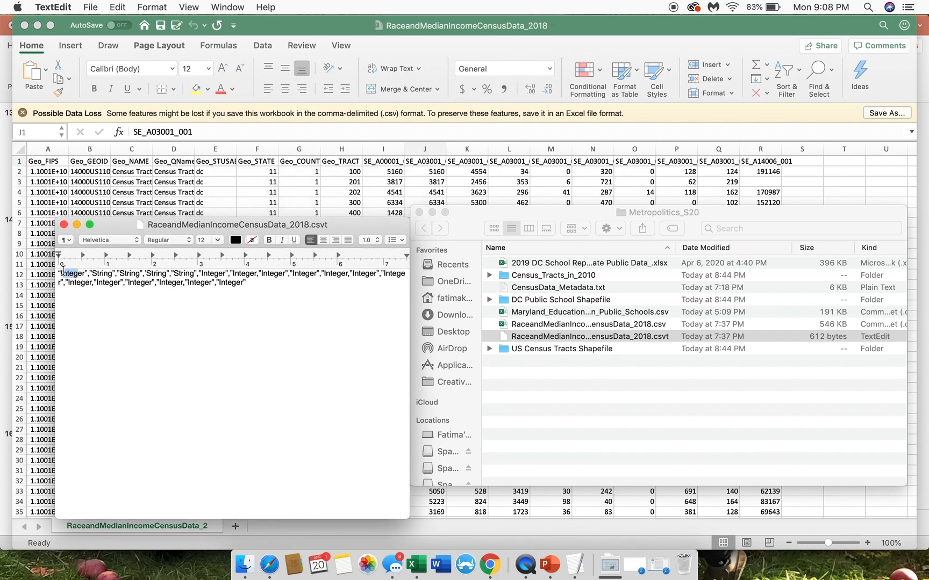
{"action": "left_click", "coordinate": [47, 173]}
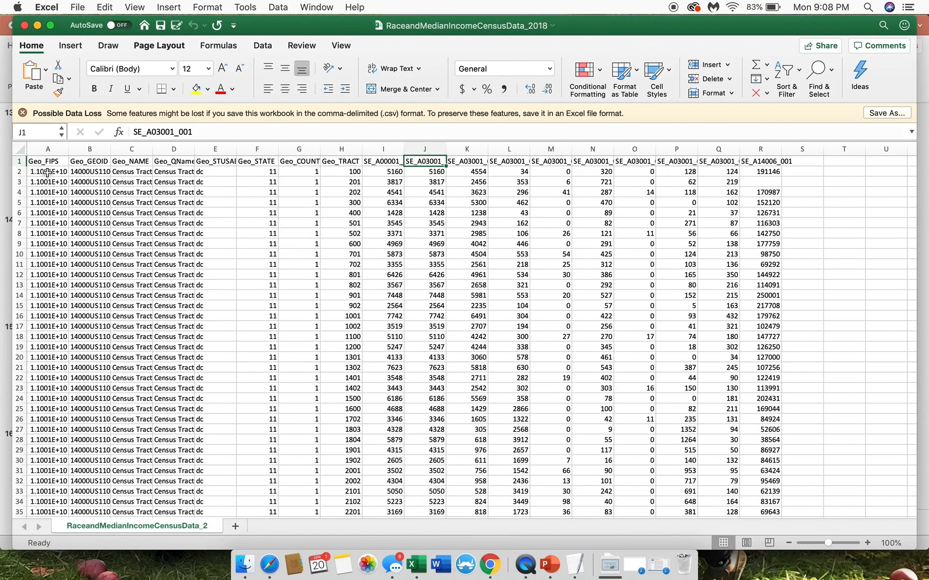
{"action": "key", "text": "ctrl+Up"}
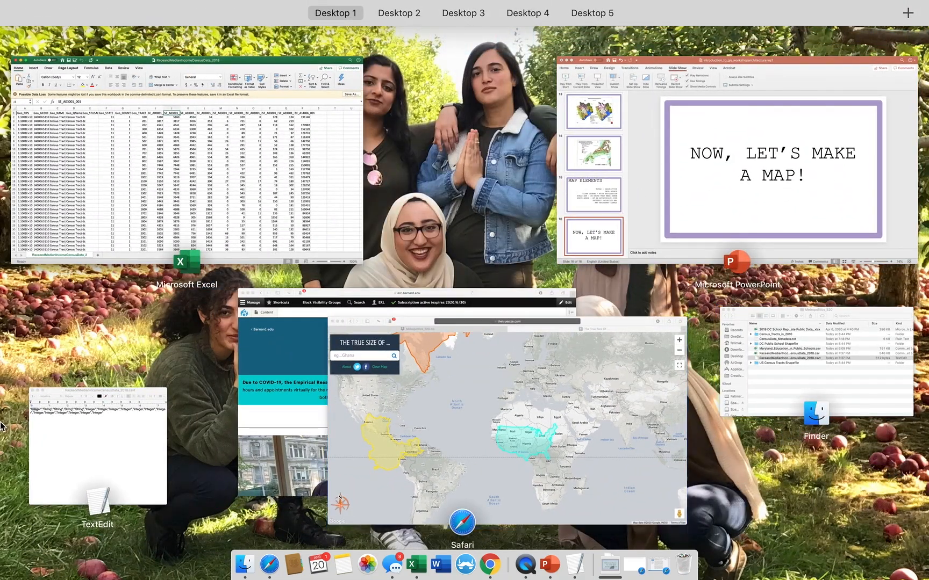
{"action": "left_click", "coordinate": [72, 435]}
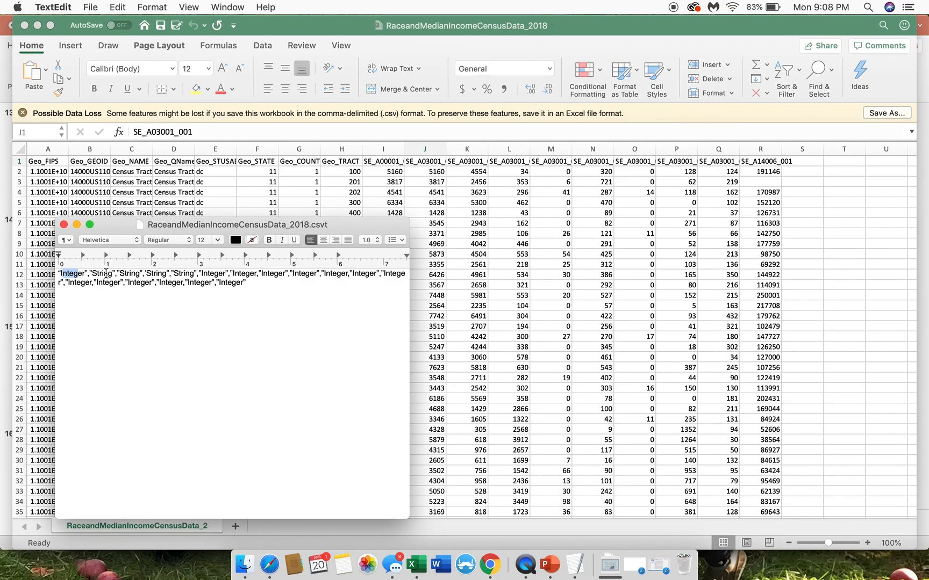
{"action": "left_click", "coordinate": [105, 273]}
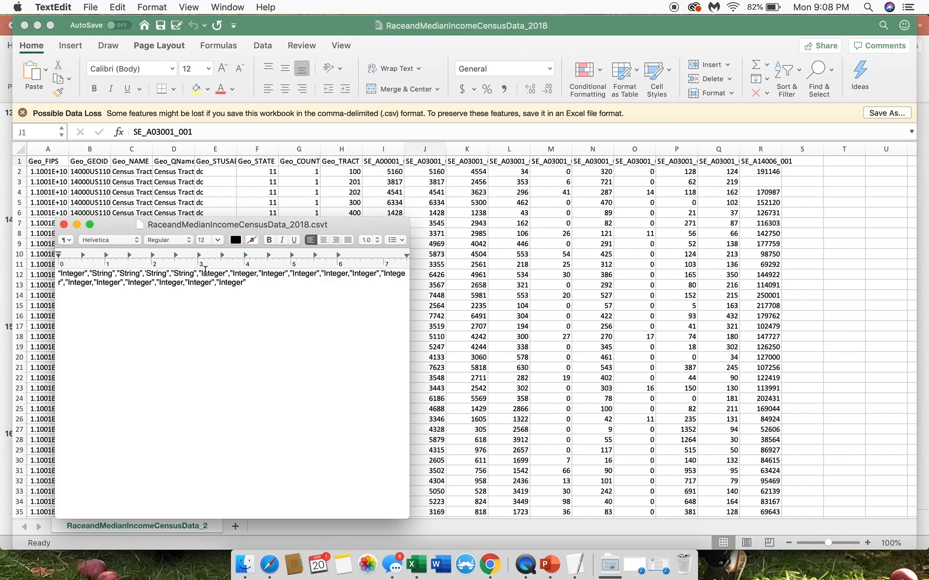
{"action": "left_click_drag", "start_coordinate": [209, 274], "coordinate": [239, 280]}
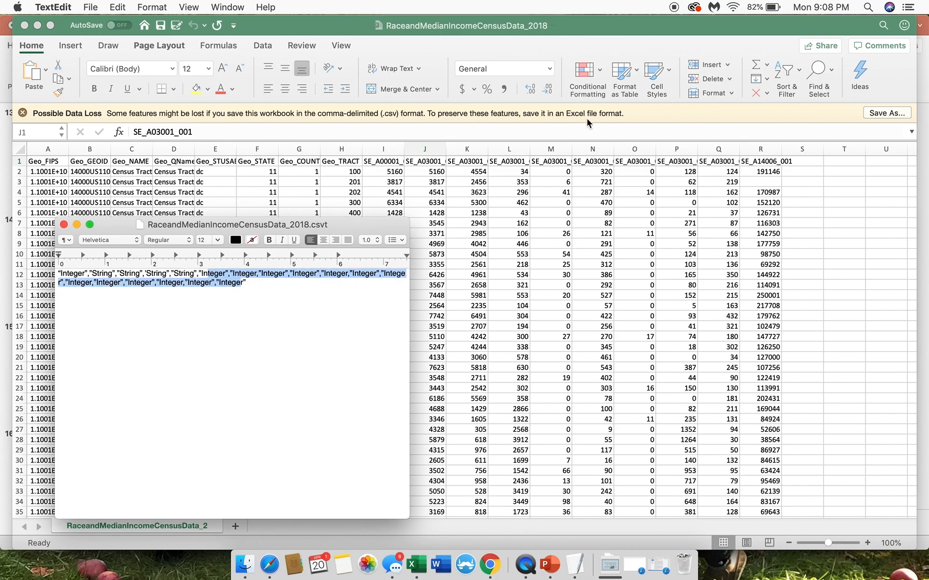
{"action": "left_click", "coordinate": [265, 289]}
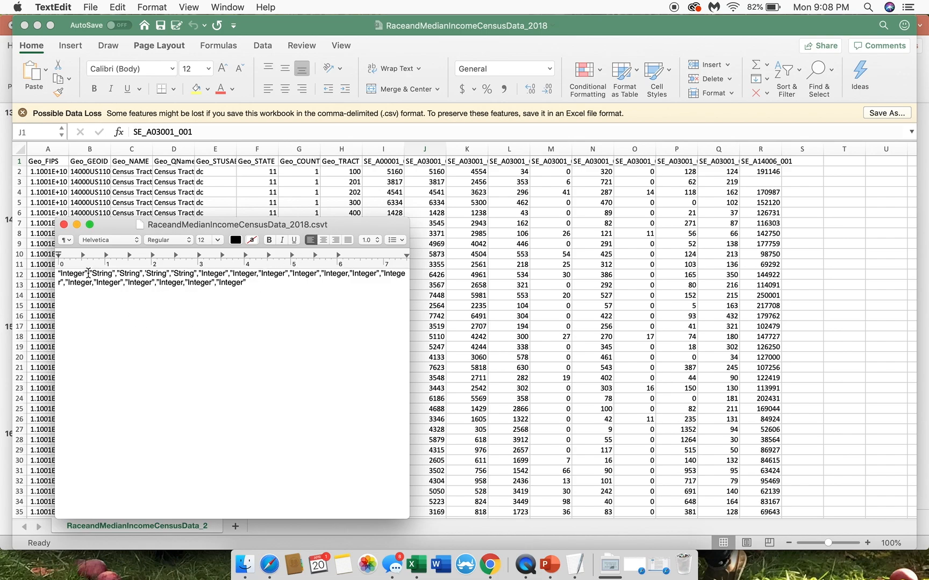
{"action": "left_click_drag", "start_coordinate": [88, 273], "coordinate": [58, 274]}
{"action": "left_click", "coordinate": [90, 273]}
Step: Close the csvt file, the census spreadsheet and the GIS workshop presentation, discarding the presentation's changes
{"action": "left_click", "coordinate": [64, 225]}
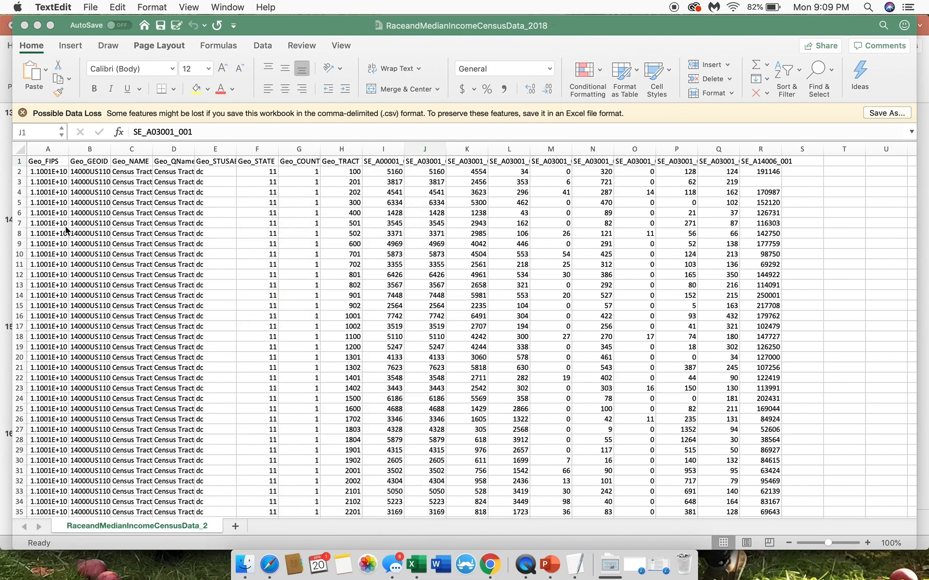
{"action": "left_click", "coordinate": [24, 25]}
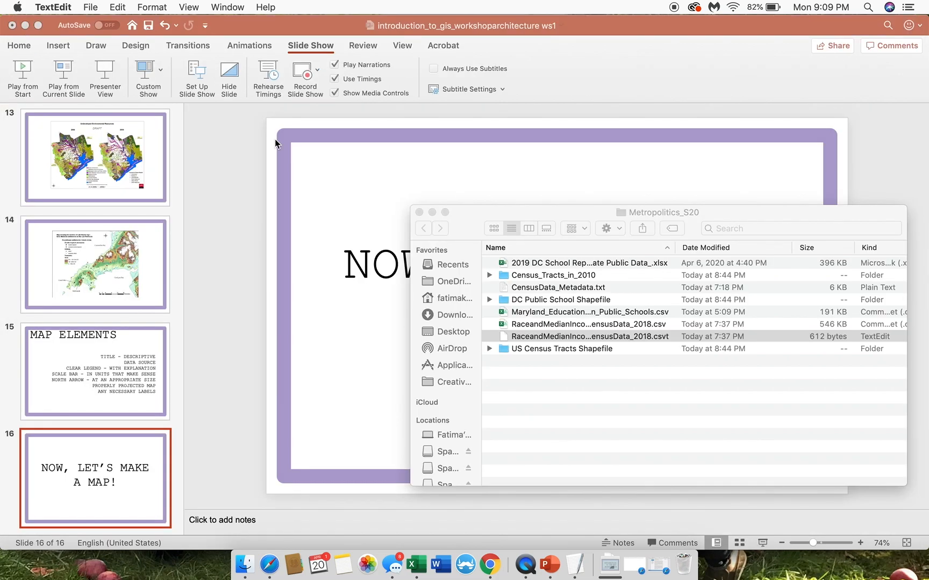
{"action": "left_click", "coordinate": [367, 181]}
{"action": "left_click", "coordinate": [12, 25]}
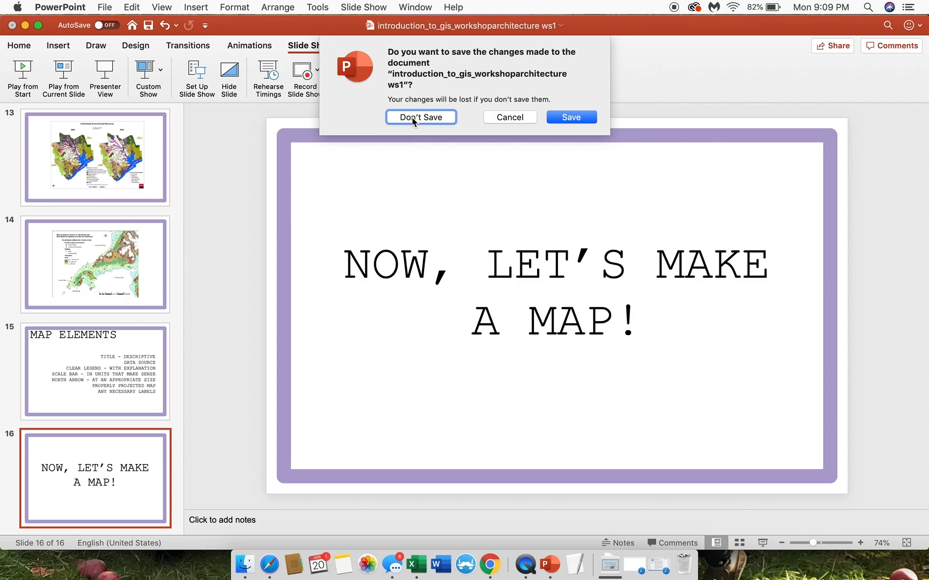
{"action": "left_click", "coordinate": [439, 116]}
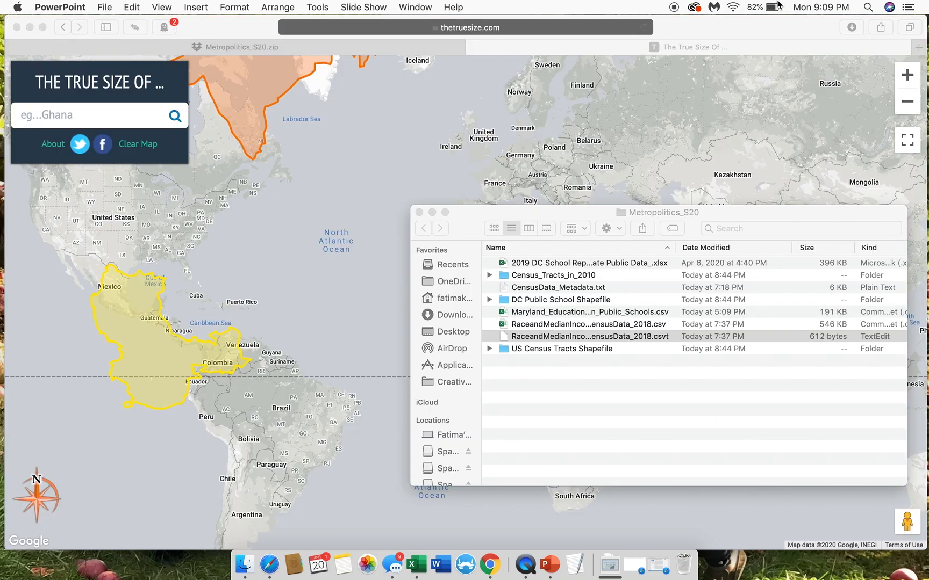
Step: Search the computer for qgis and launch QGIS3.10
{"action": "left_click", "coordinate": [866, 6]}
{"action": "type", "text": "qgis"}
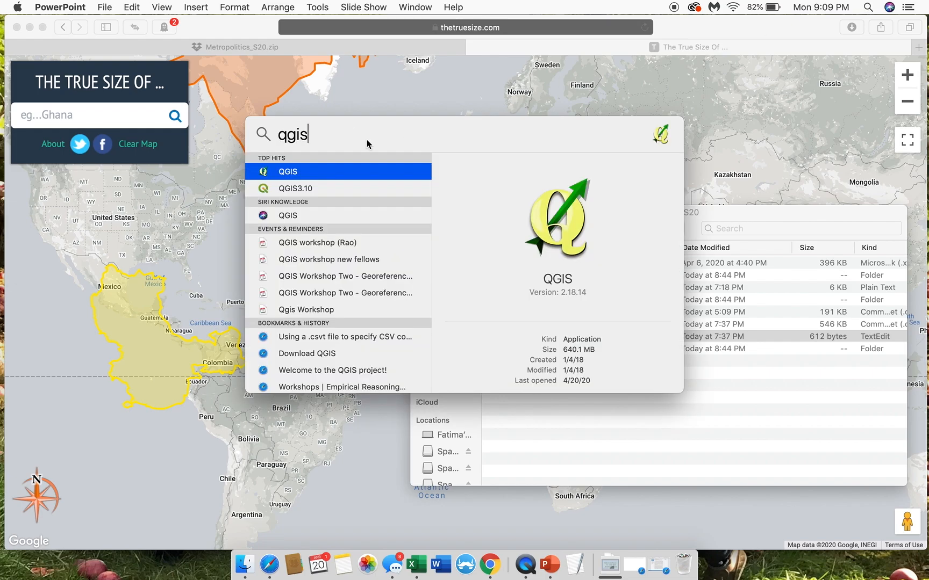
{"action": "double_click", "coordinate": [312, 188]}
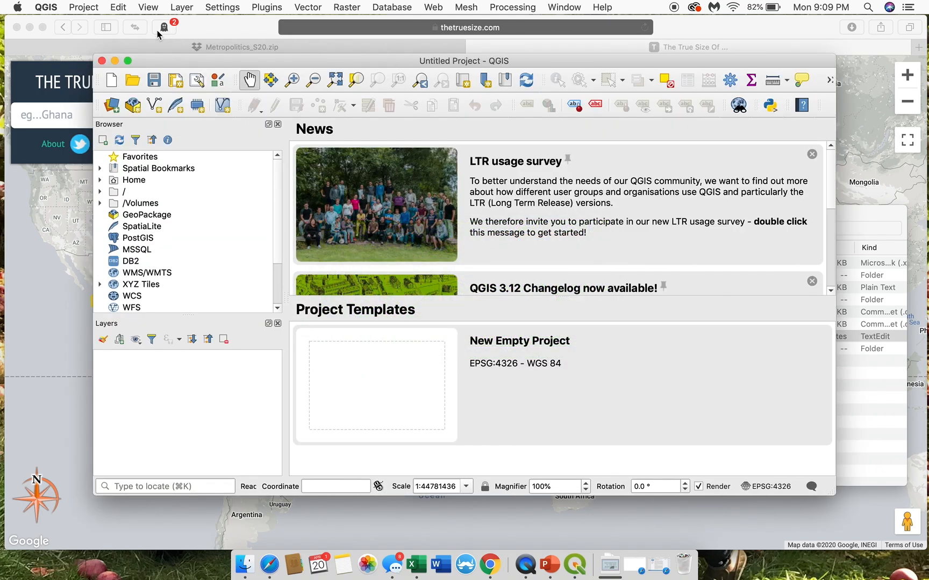
Step: Create a new empty project and enlarge the QGIS window to fill the screen
{"action": "left_click", "coordinate": [82, 7]}
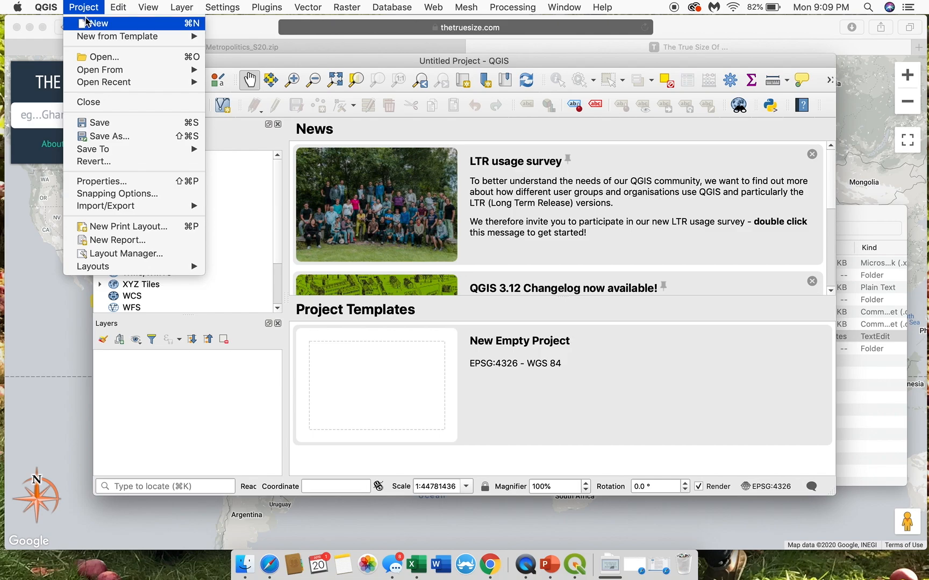
{"action": "left_click", "coordinate": [85, 23]}
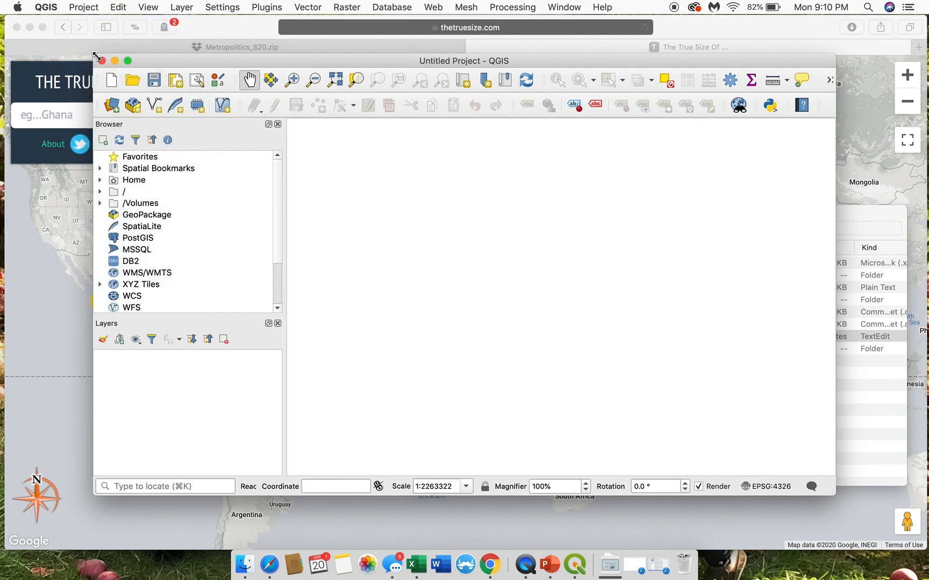
{"action": "left_click_drag", "start_coordinate": [94, 55], "coordinate": [2, 14]}
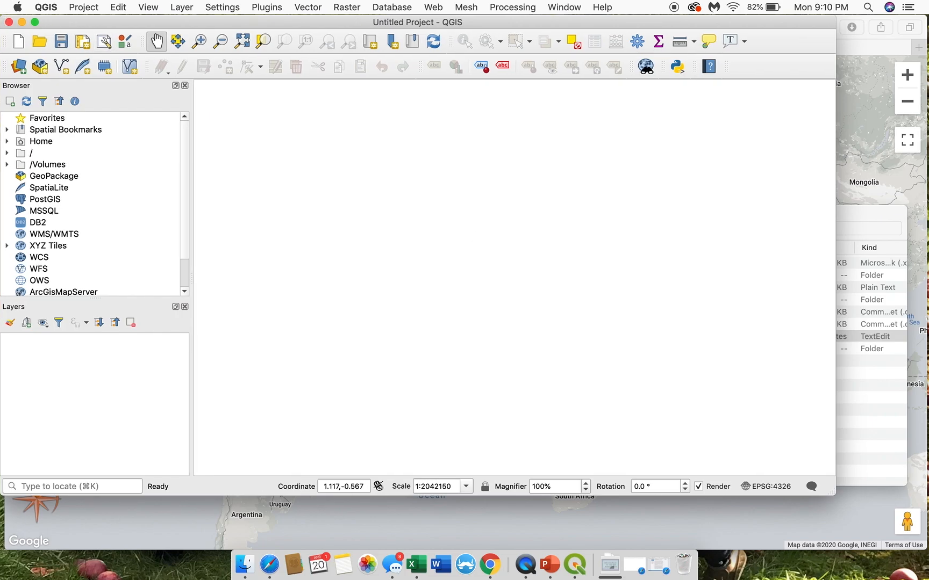
{"action": "left_click_drag", "start_coordinate": [834, 494], "coordinate": [928, 550]}
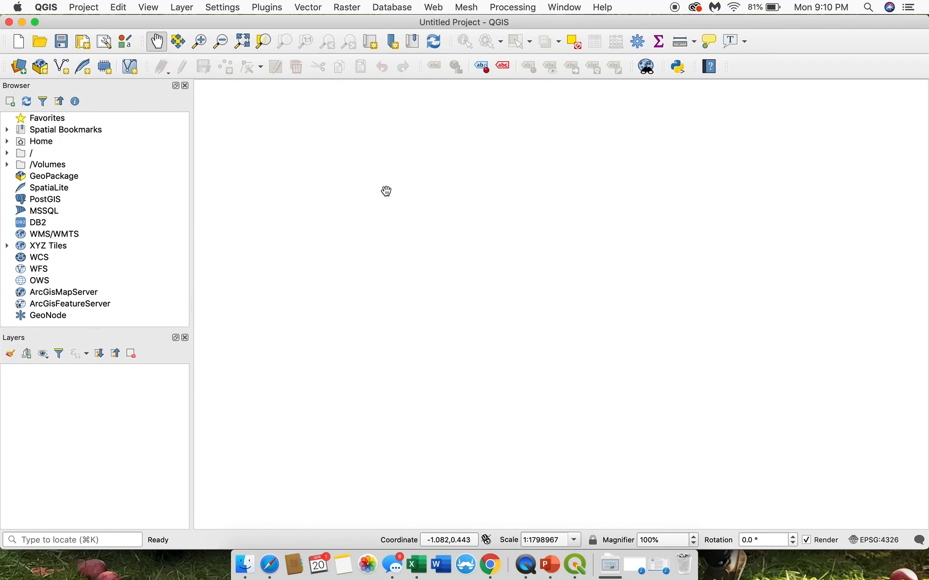
{"action": "left_click_drag", "start_coordinate": [517, 199], "coordinate": [419, 167]}
Step: Start a new delimited text layer with RaceandMedianIncomeCensusData_2018.csv from Downloads/Metropolitics_S20 as its source file
{"action": "left_click", "coordinate": [185, 8]}
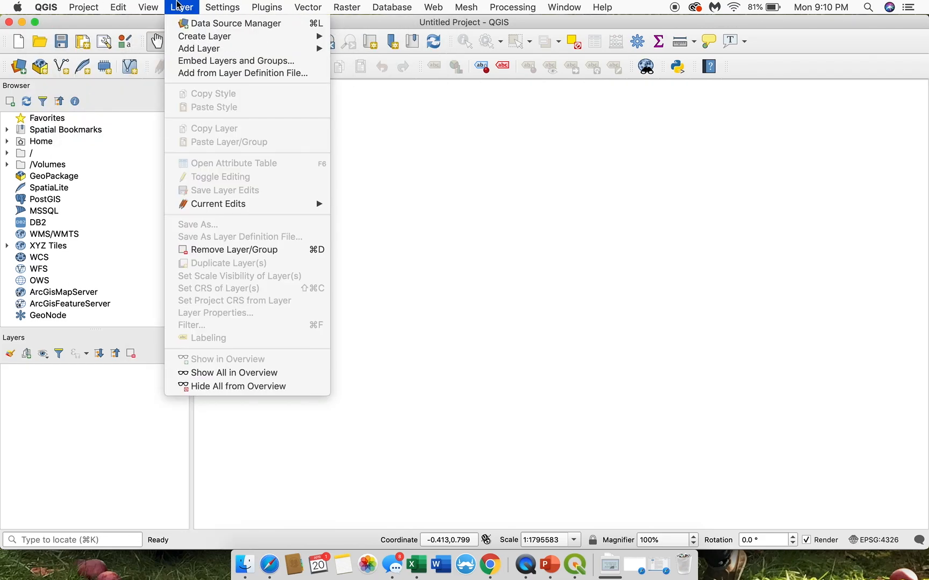
{"action": "mouse_move", "coordinate": [191, 50]}
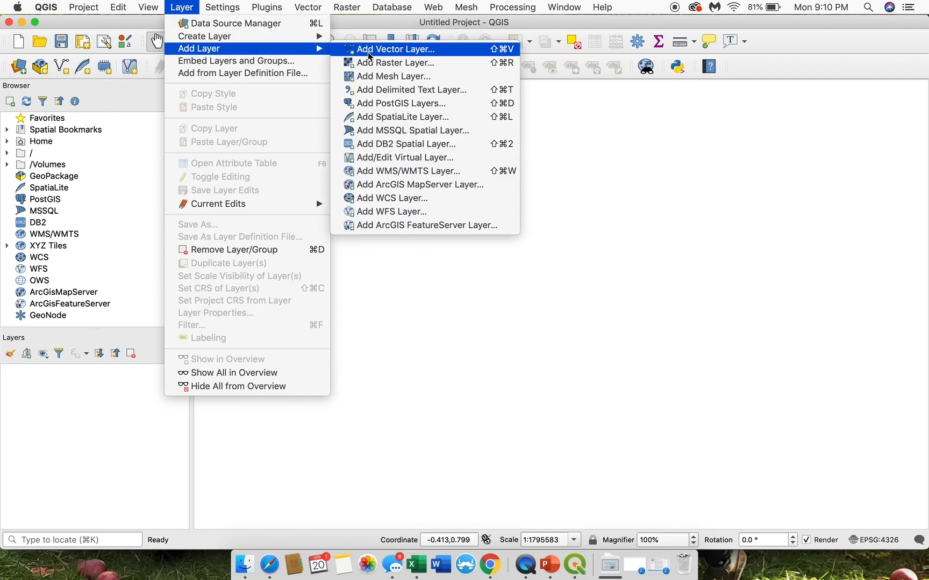
{"action": "left_click", "coordinate": [417, 94]}
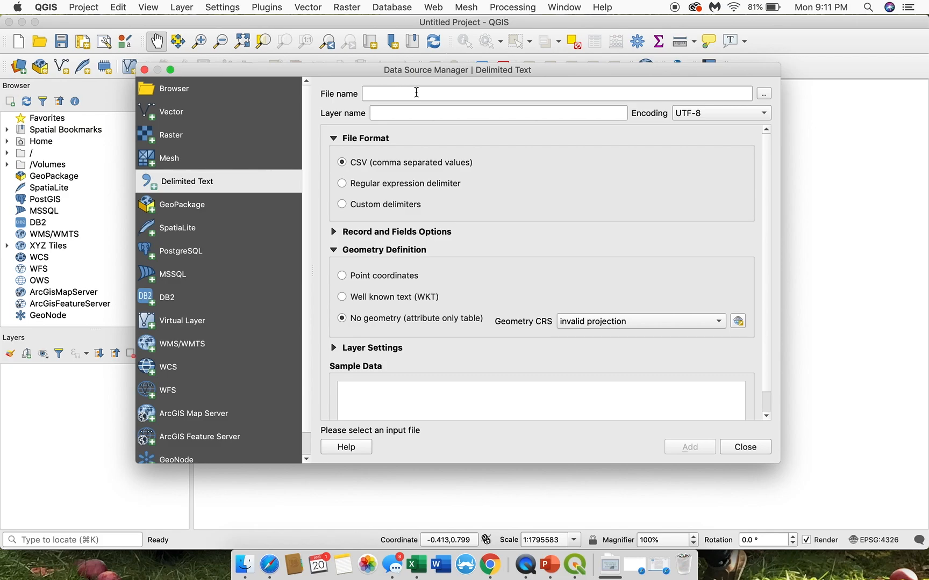
{"action": "left_click", "coordinate": [762, 95]}
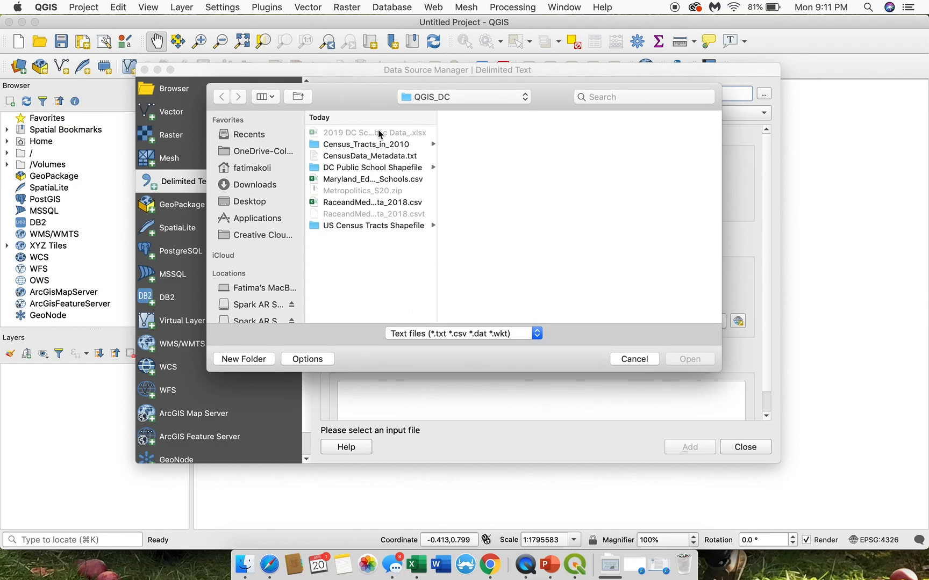
{"action": "left_click", "coordinate": [417, 100]}
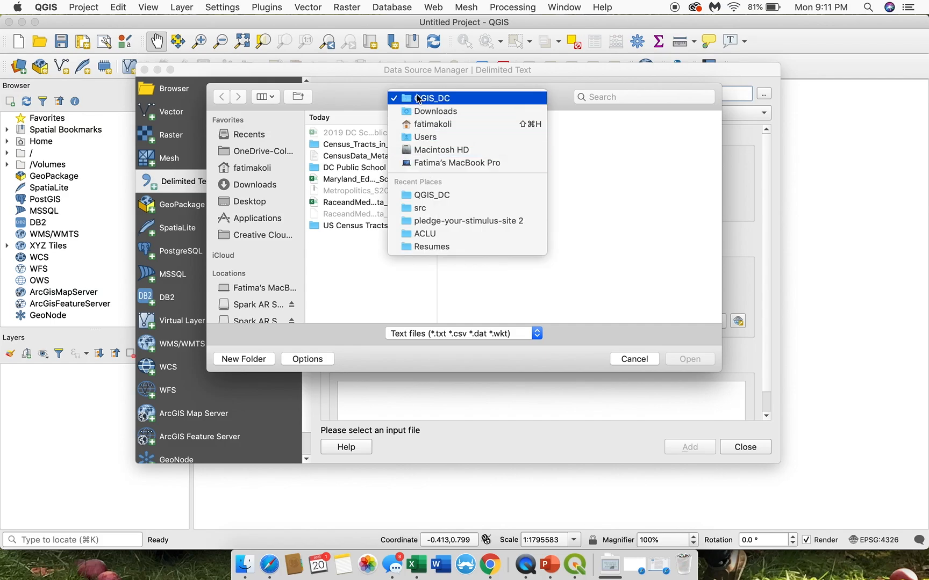
{"action": "left_click", "coordinate": [253, 185]}
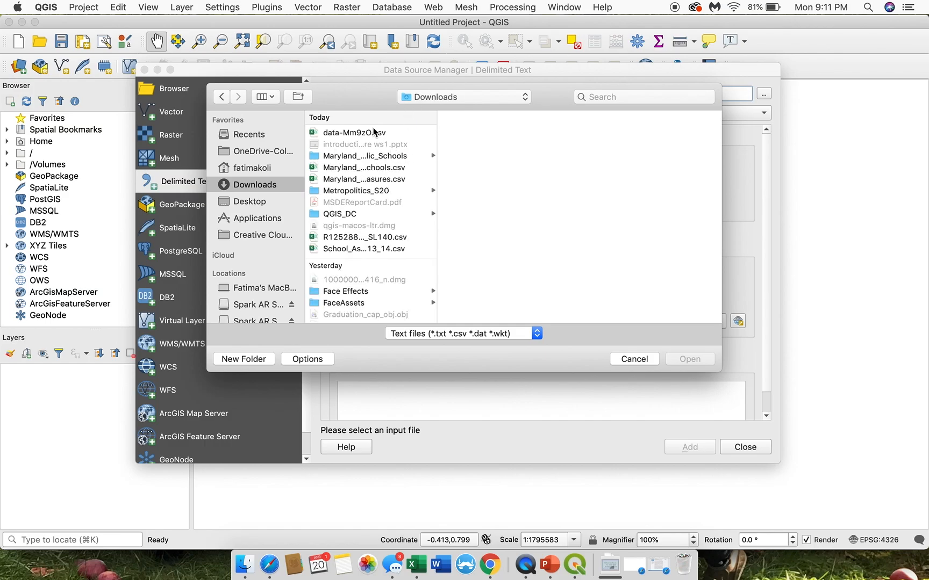
{"action": "left_click", "coordinate": [362, 193]}
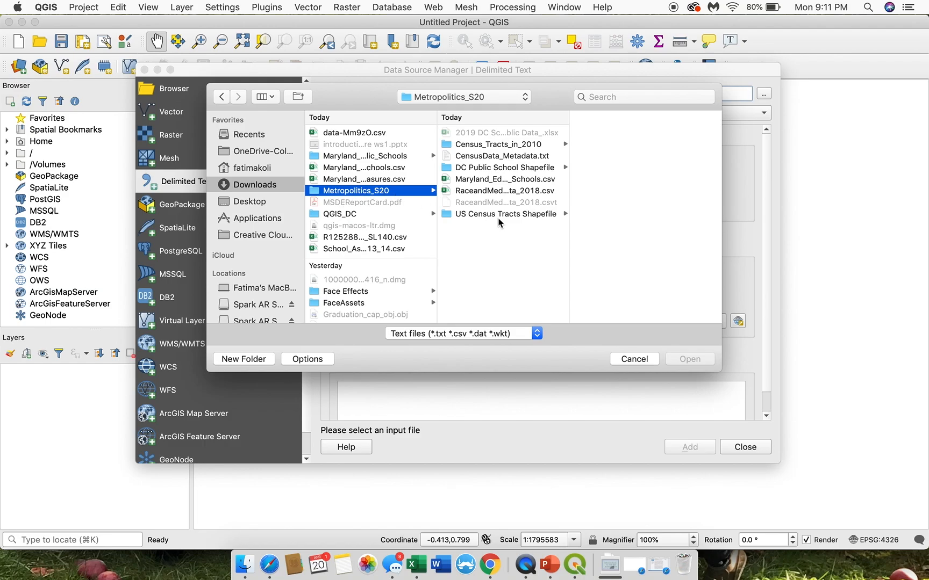
{"action": "left_click", "coordinate": [509, 191]}
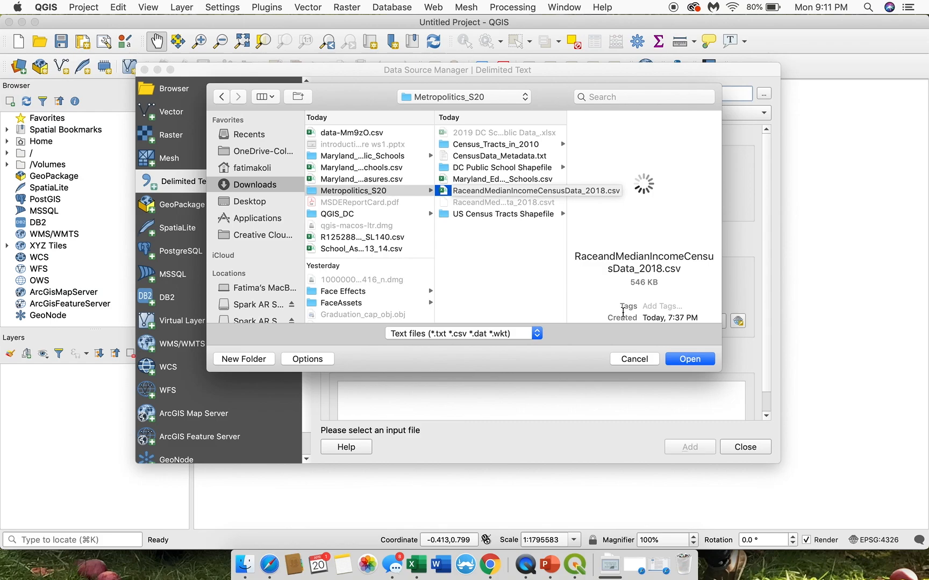
{"action": "left_click", "coordinate": [707, 359]}
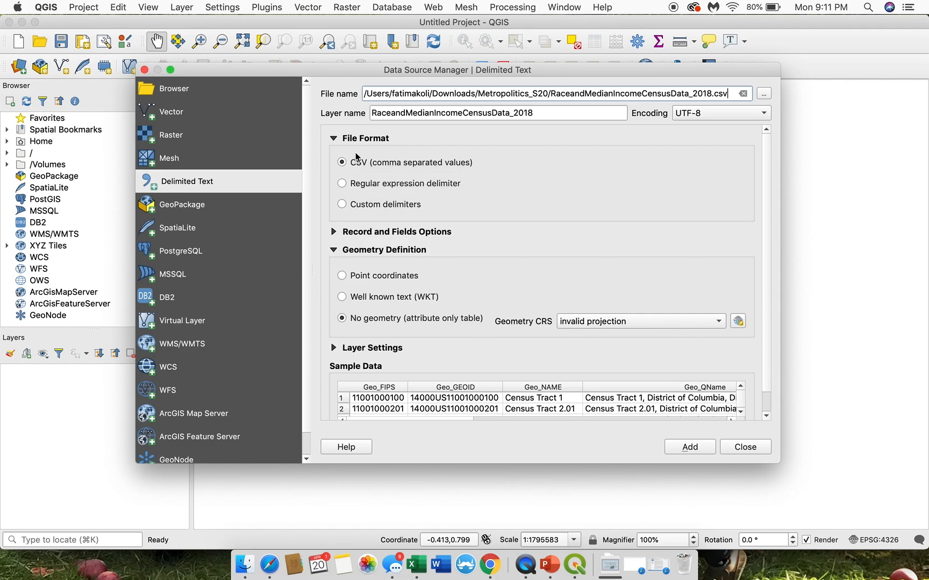
Step: Review the record and field options, add the census CSV as a no-geometry attribute table, and close the Data Source Manager
{"action": "left_click", "coordinate": [334, 231]}
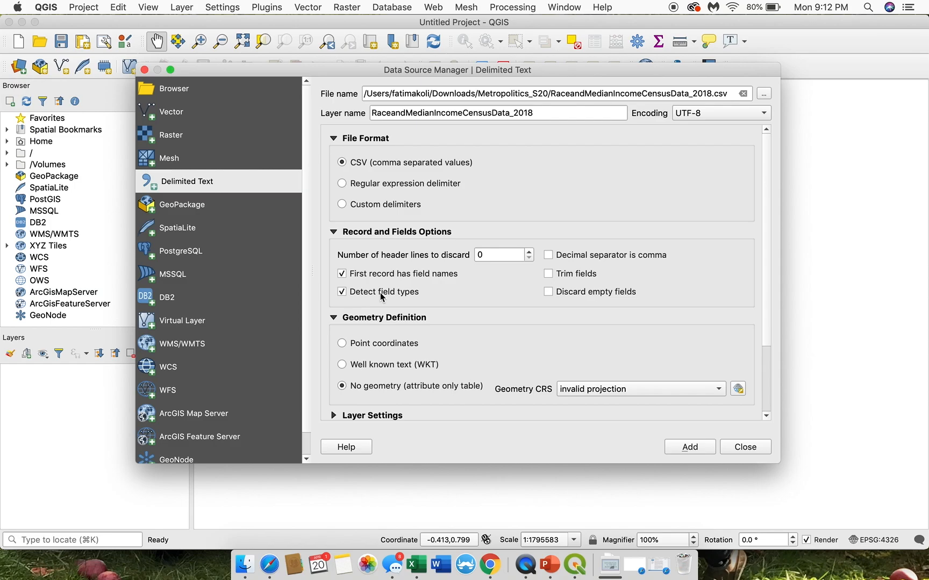
{"action": "scroll", "coordinate": [413, 298], "scroll_direction": "down", "scroll_amount": 1}
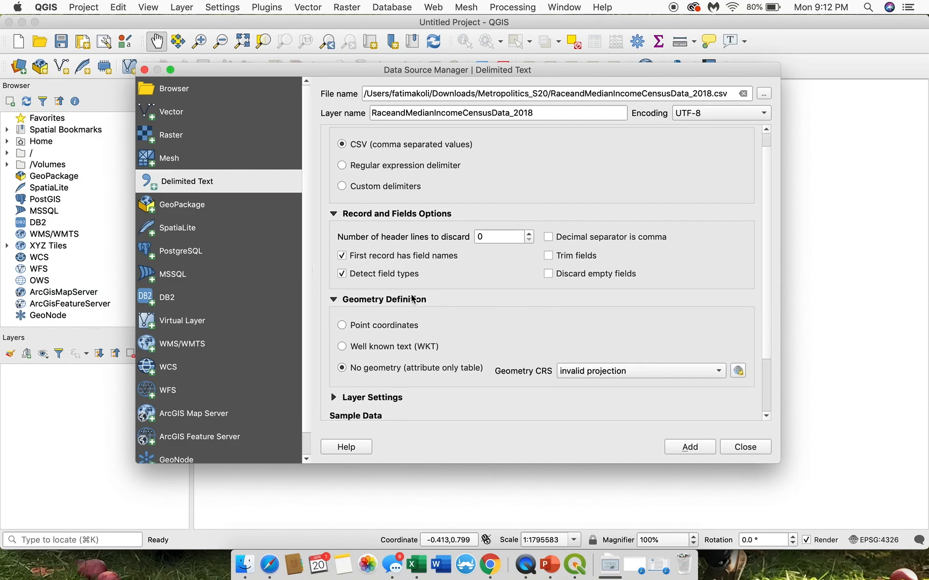
{"action": "scroll", "coordinate": [413, 298], "scroll_direction": "down", "scroll_amount": 2}
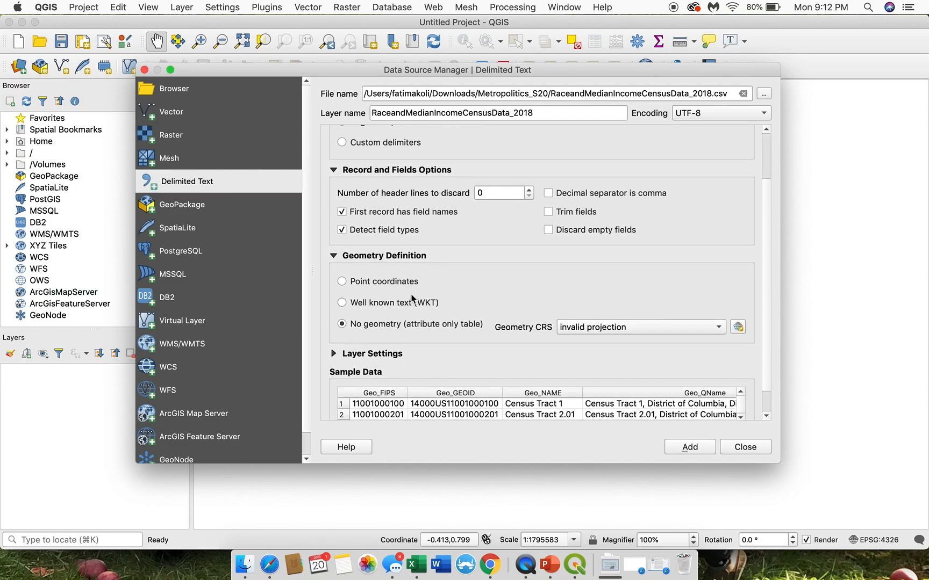
{"action": "scroll", "coordinate": [422, 232], "scroll_direction": "down", "scroll_amount": 1}
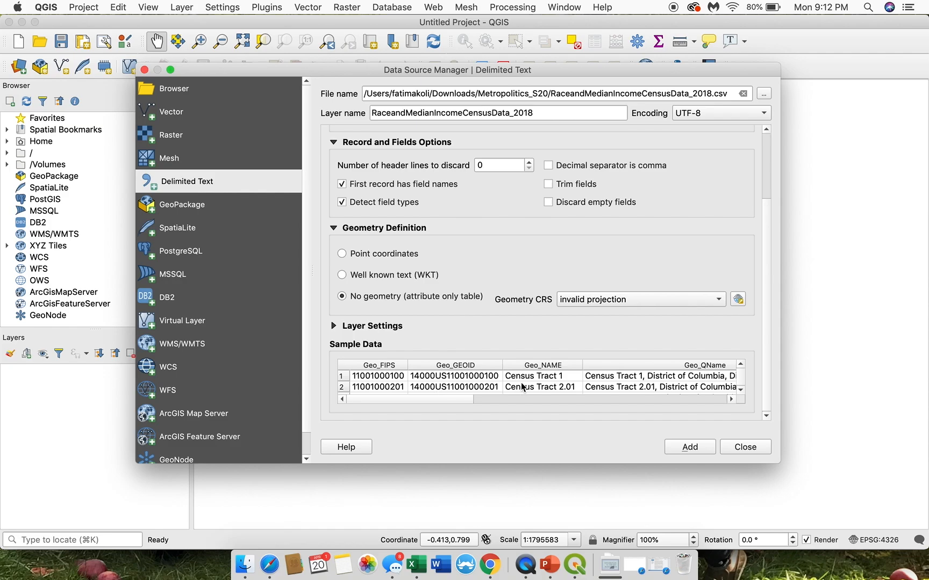
{"action": "left_click", "coordinate": [697, 449]}
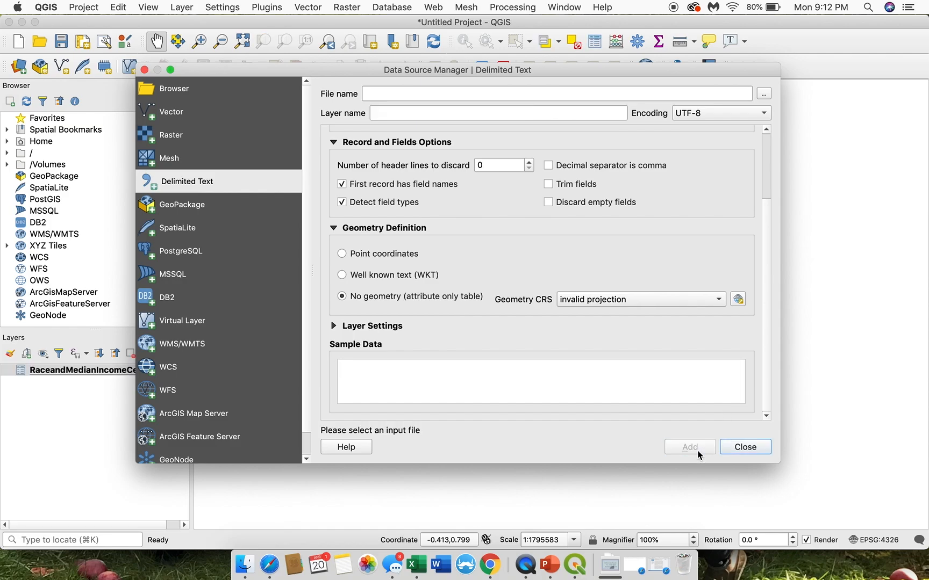
{"action": "left_click", "coordinate": [731, 446]}
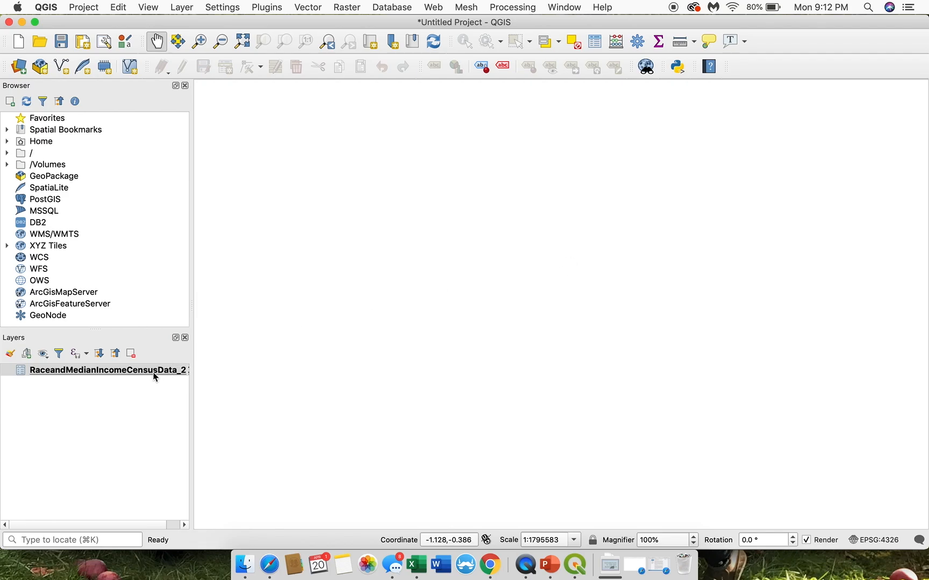
Step: Examine the columns in the RaceandMedianIncomeCensusData_2018 attribute table, from Geo_FIPS across to the SE fields, and close the table
{"action": "right_click", "coordinate": [79, 375]}
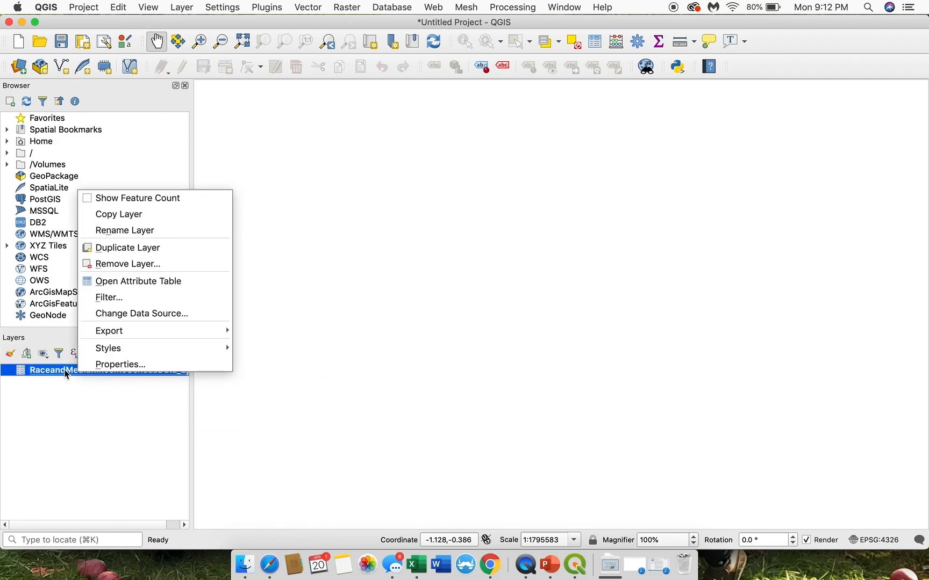
{"action": "left_click", "coordinate": [169, 286]}
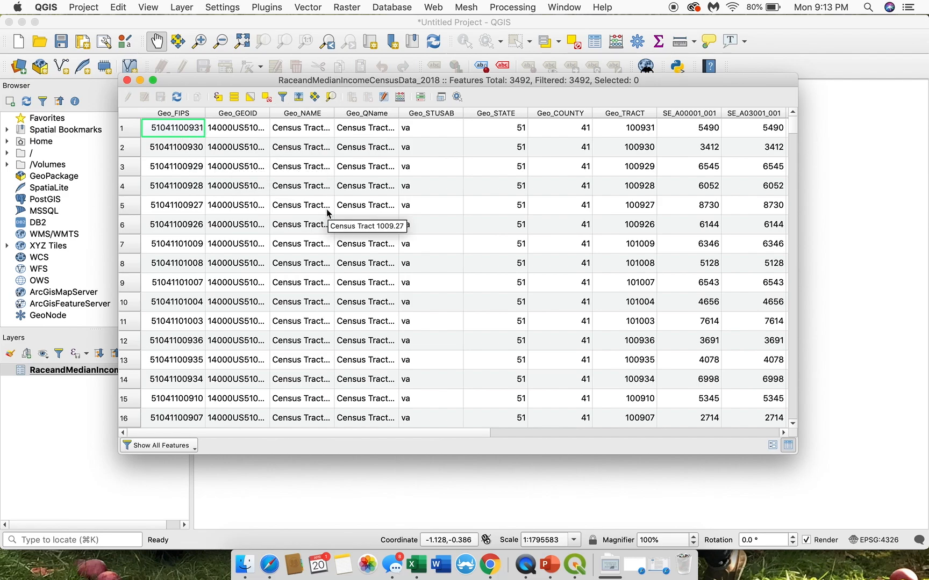
{"action": "scroll", "coordinate": [327, 213], "scroll_direction": "right", "scroll_amount": 10}
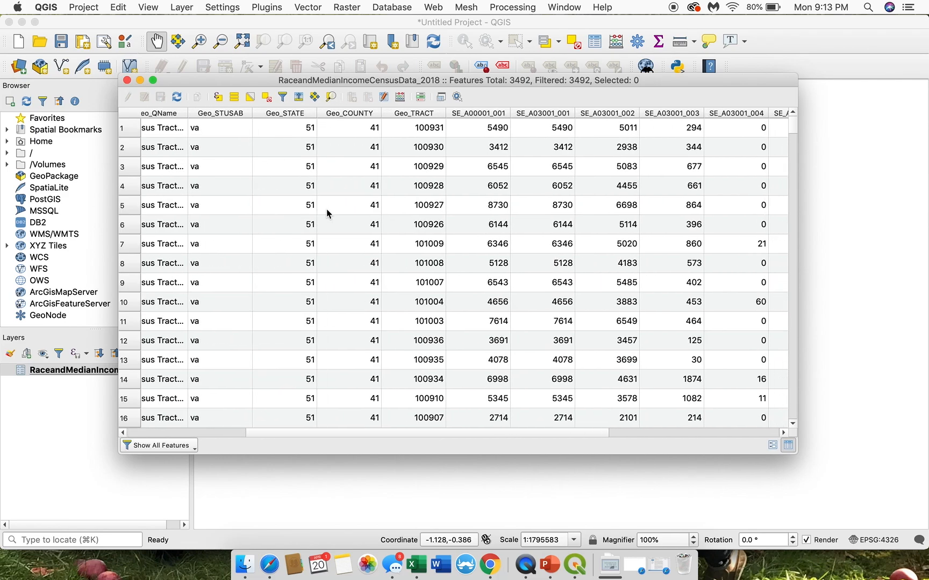
{"action": "scroll", "coordinate": [672, 224], "scroll_direction": "left", "scroll_amount": 1}
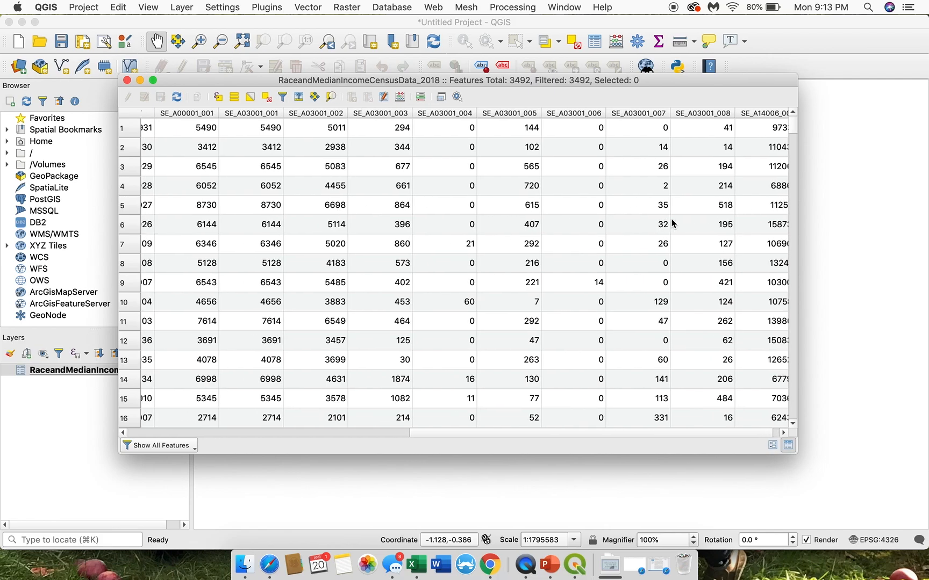
{"action": "scroll", "coordinate": [671, 224], "scroll_direction": "right", "scroll_amount": 1}
{"action": "scroll", "coordinate": [671, 223], "scroll_direction": "left", "scroll_amount": 10}
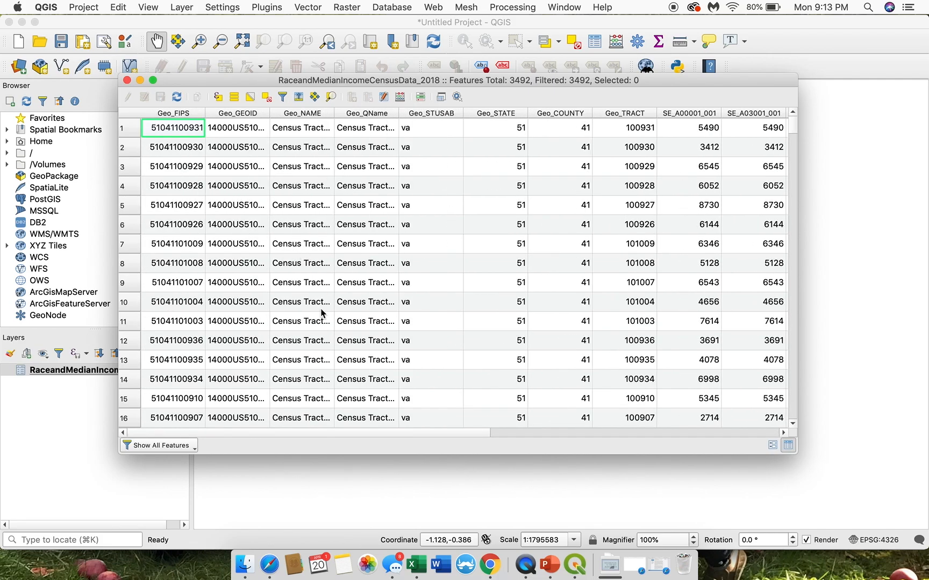
{"action": "left_click", "coordinate": [128, 80]}
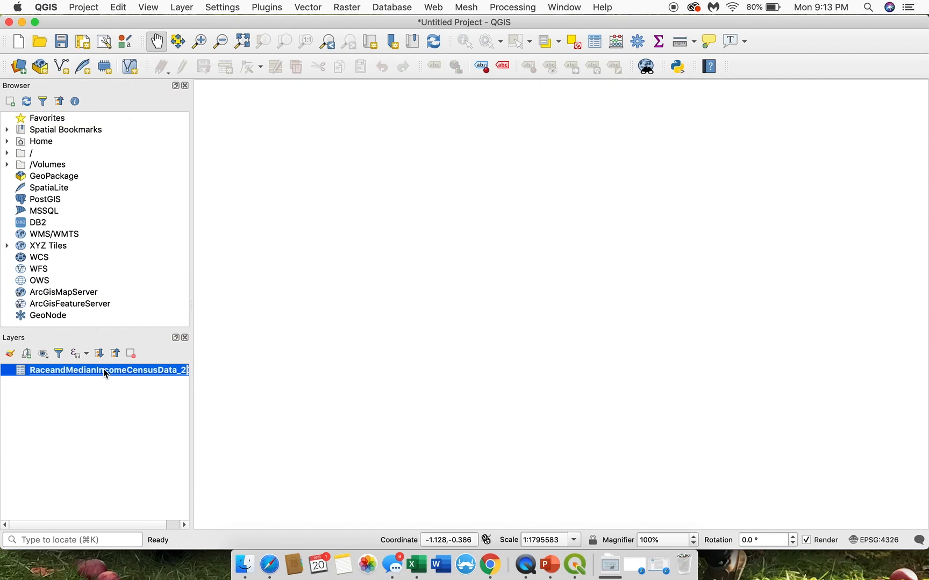
{"action": "left_click", "coordinate": [238, 290]}
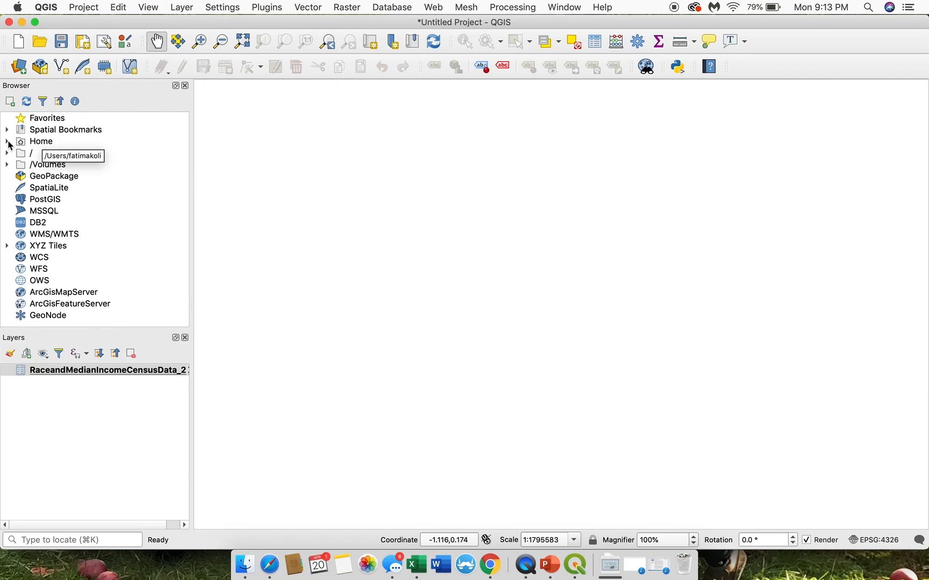
Step: Browse from Home through Downloads to the Metropolitics_S20 folder and expand it to list its data files
{"action": "left_click", "coordinate": [8, 143]}
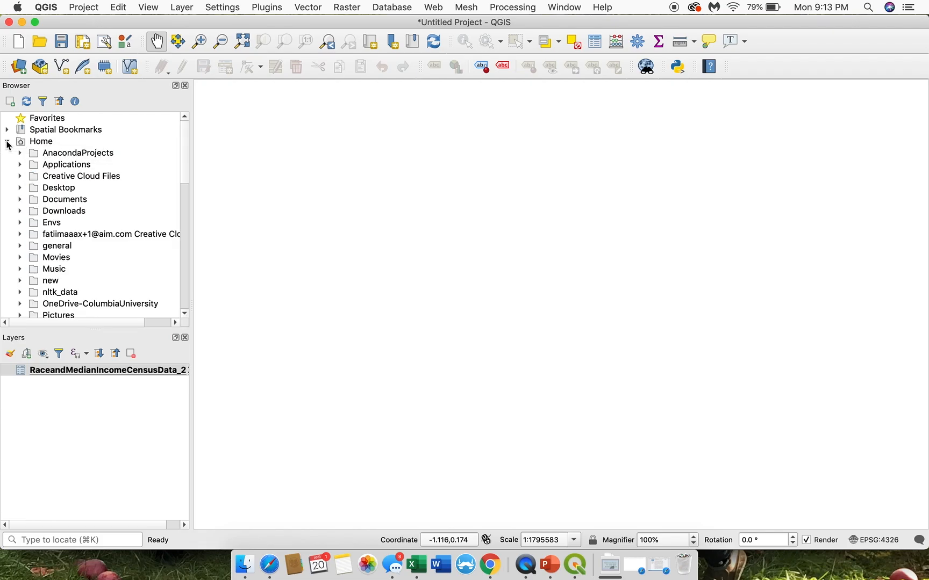
{"action": "left_click", "coordinate": [19, 212]}
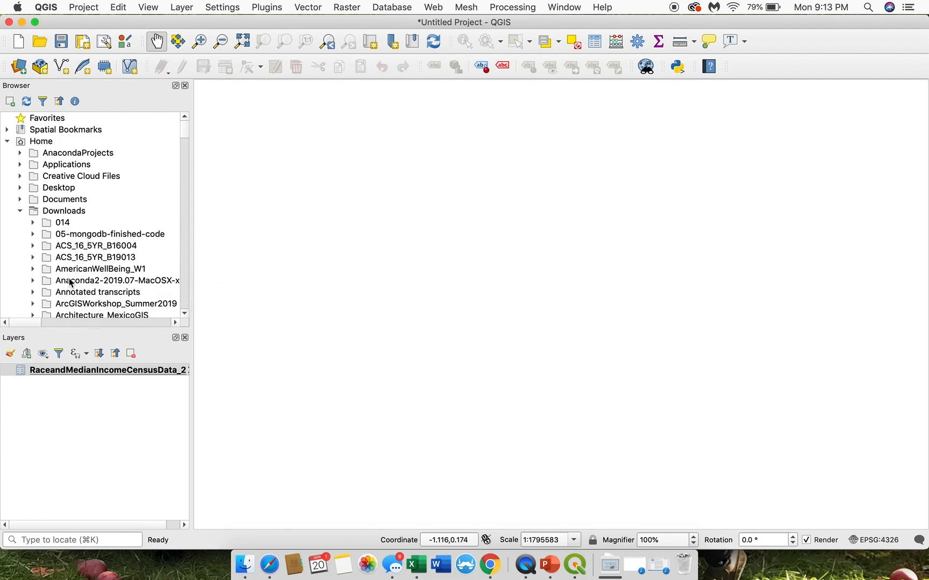
{"action": "scroll", "coordinate": [70, 282], "scroll_direction": "down", "scroll_amount": 10}
{"action": "scroll", "coordinate": [70, 282], "scroll_direction": "down", "scroll_amount": 20}
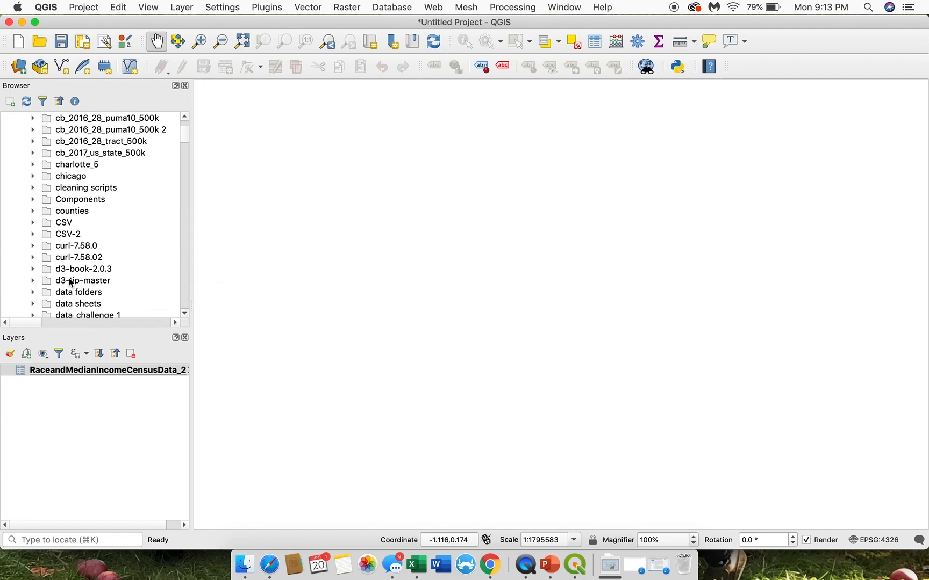
{"action": "scroll", "coordinate": [57, 230], "scroll_direction": "left", "scroll_amount": 3}
{"action": "scroll", "coordinate": [56, 230], "scroll_direction": "up", "scroll_amount": 10}
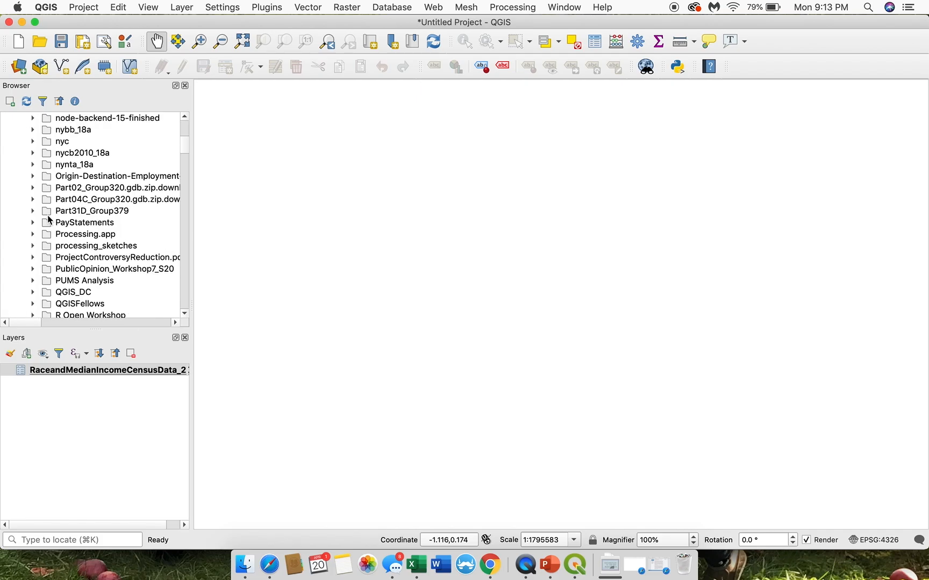
{"action": "scroll", "coordinate": [56, 132], "scroll_direction": "up", "scroll_amount": 2}
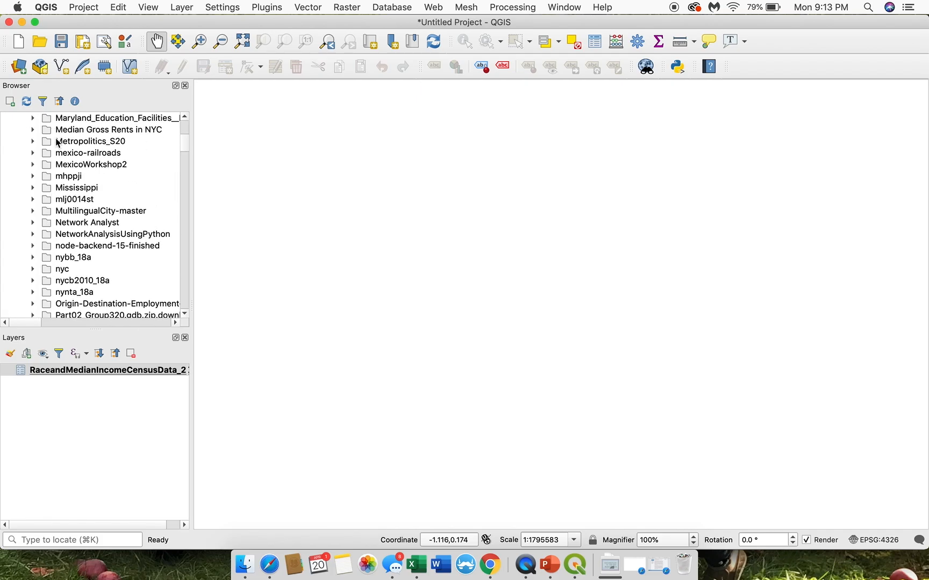
{"action": "left_click", "coordinate": [33, 141]}
{"action": "scroll", "coordinate": [77, 161], "scroll_direction": "right", "scroll_amount": 3}
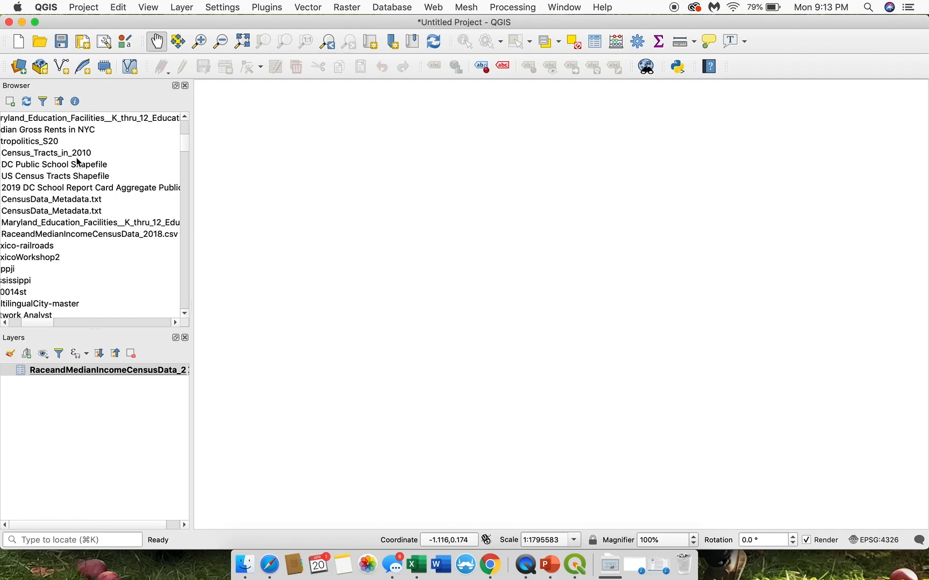
{"action": "scroll", "coordinate": [70, 167], "scroll_direction": "left", "scroll_amount": 3}
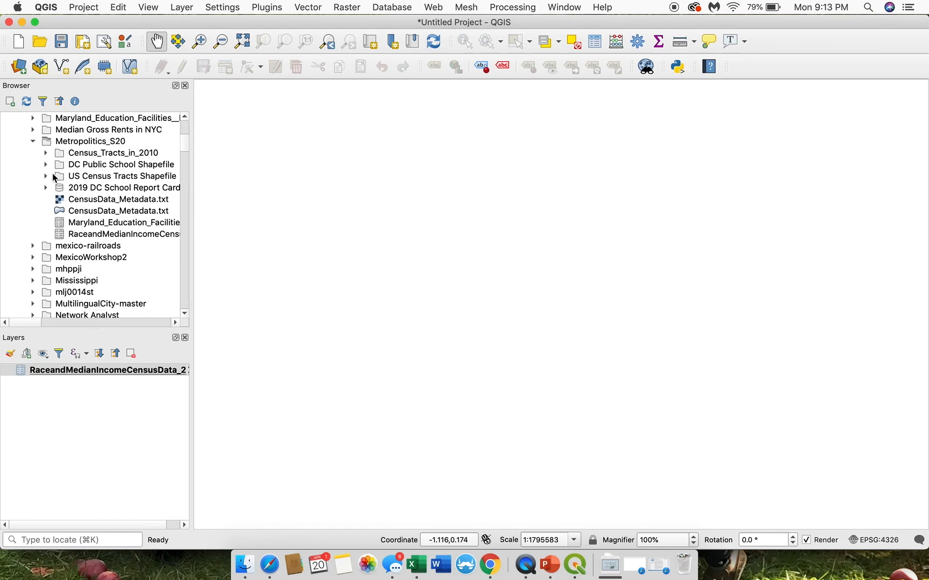
Step: Add TRACT_2018_US_SL140_Coast_Clipped.shp from the US Census Tracts Shapefile folder to the map canvas
{"action": "left_click", "coordinate": [83, 177]}
{"action": "left_click", "coordinate": [46, 176]}
{"action": "scroll", "coordinate": [90, 189], "scroll_direction": "right", "scroll_amount": 3}
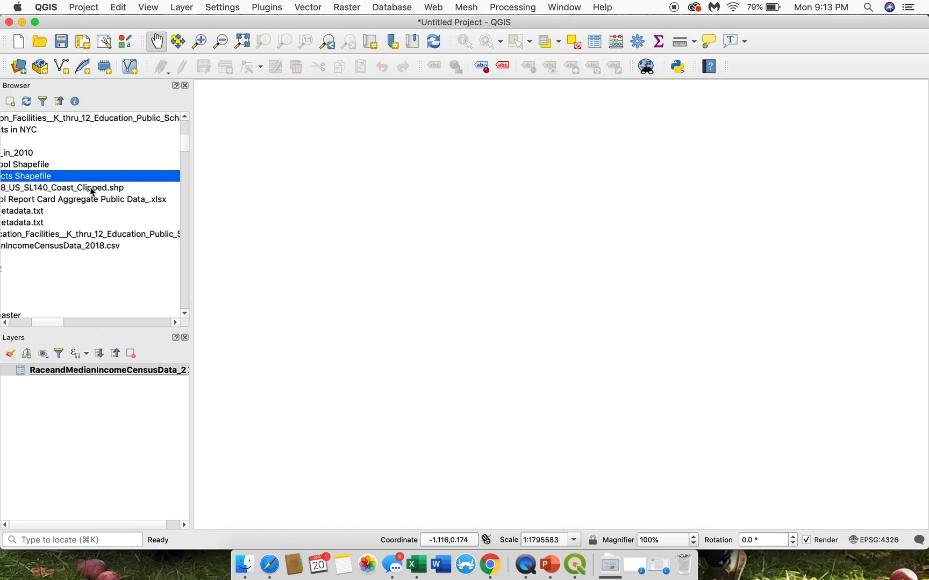
{"action": "left_click", "coordinate": [82, 192]}
{"action": "scroll", "coordinate": [82, 193], "scroll_direction": "left", "scroll_amount": 3}
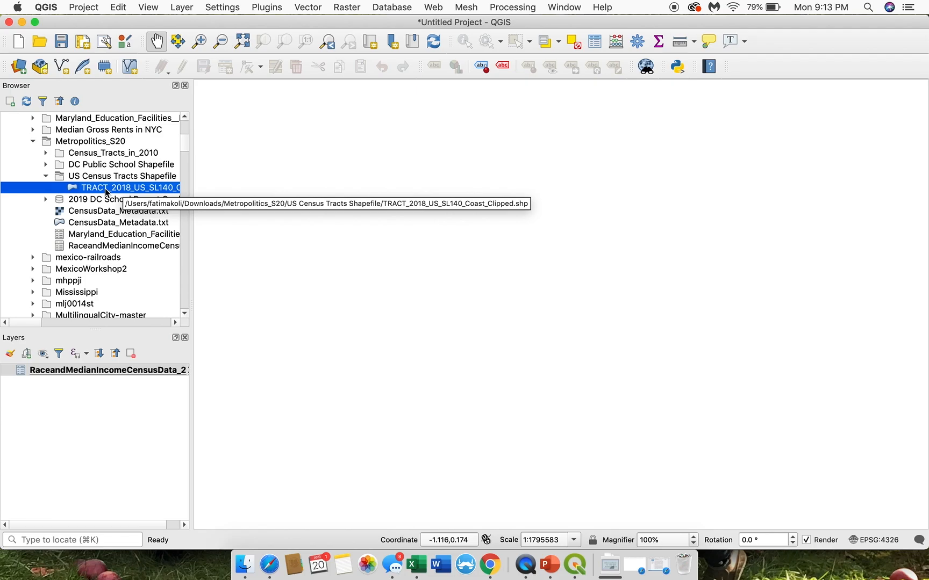
{"action": "left_click_drag", "start_coordinate": [72, 188], "coordinate": [323, 225]}
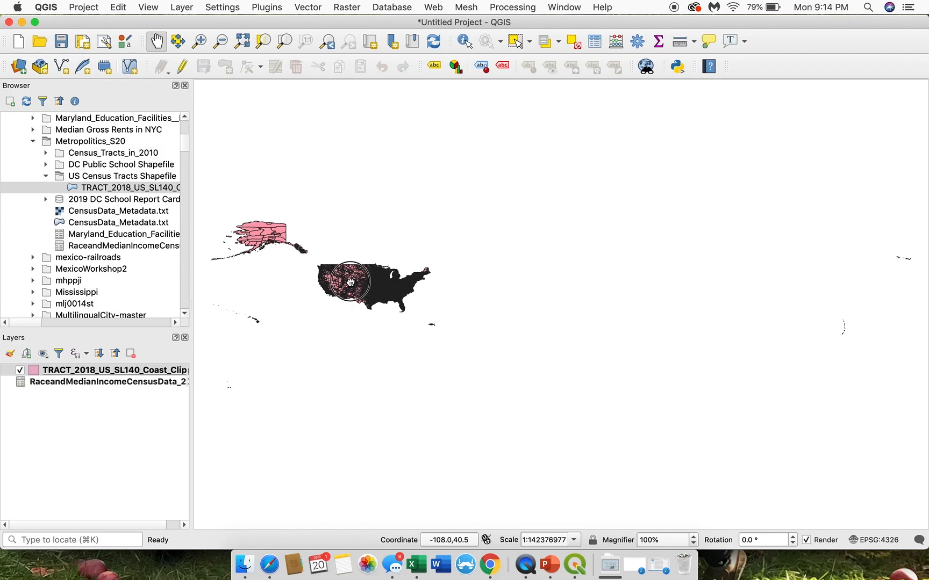
Step: Pan the census tract map and zoom in near the contiguous United States to inspect the tracts
{"action": "left_click_drag", "start_coordinate": [352, 284], "coordinate": [367, 297]}
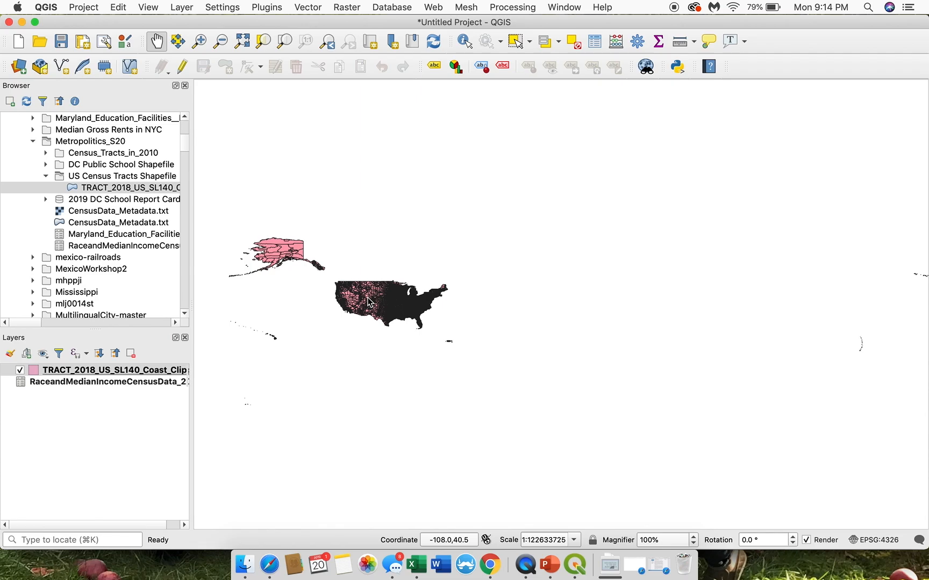
{"action": "left_click_drag", "start_coordinate": [368, 302], "coordinate": [389, 301]}
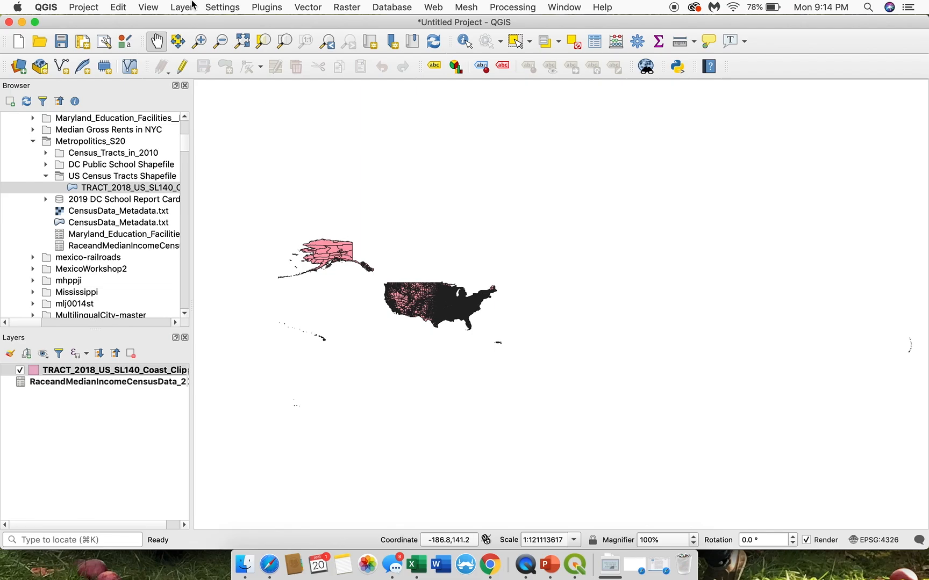
{"action": "left_click", "coordinate": [200, 41]}
{"action": "left_click", "coordinate": [432, 299]}
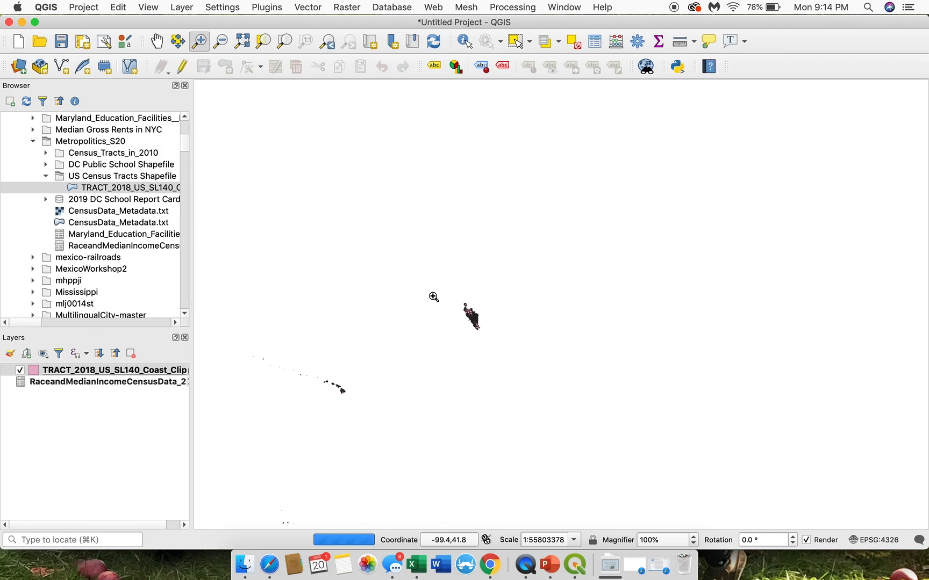
Step: Zoom in on the contiguous United States and recentre the map so the mainland census tracts fill the canvas
{"action": "left_click_drag", "start_coordinate": [429, 248], "coordinate": [697, 387]}
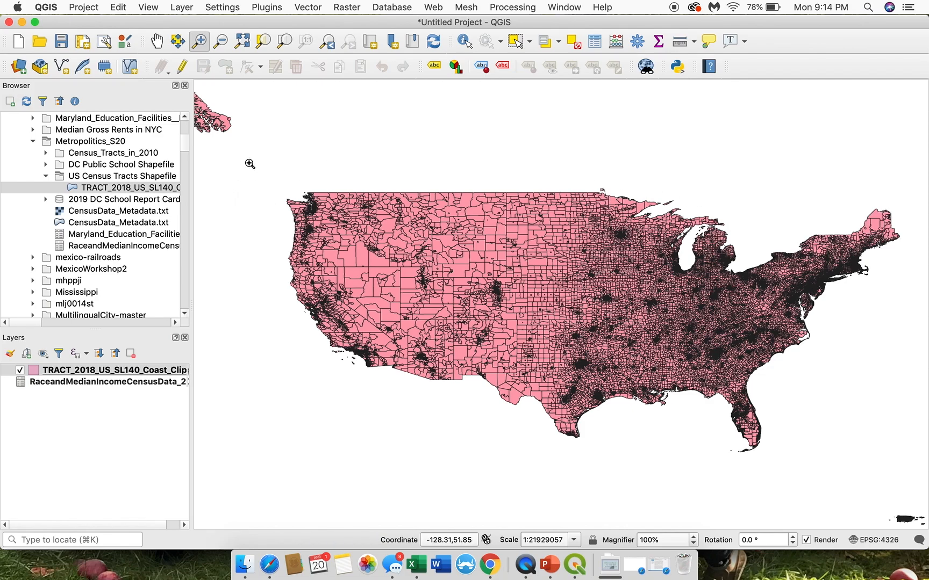
{"action": "left_click_drag", "start_coordinate": [250, 163], "coordinate": [908, 481]}
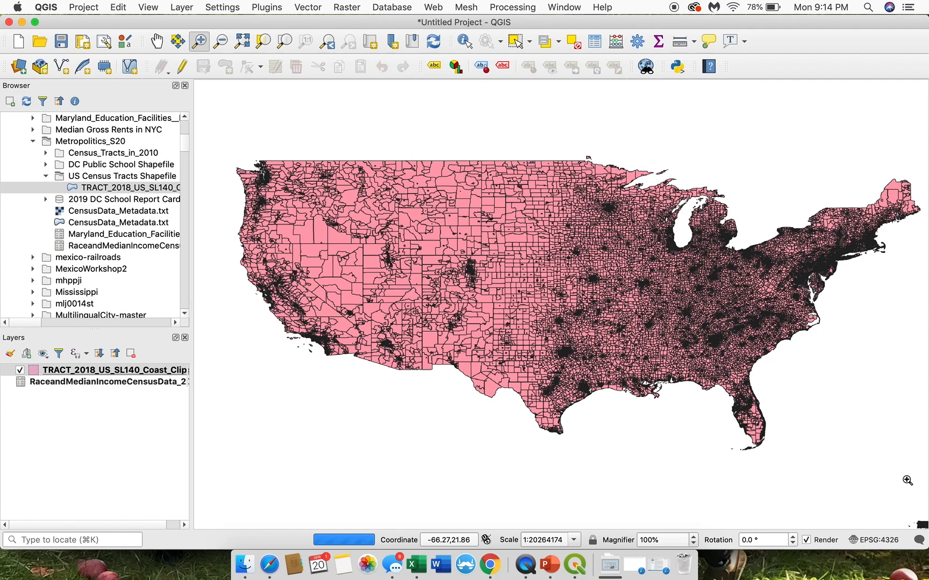
{"action": "left_click", "coordinate": [156, 42]}
{"action": "mouse_move", "coordinate": [479, 326]}
{"action": "left_mouse_down"}
{"action": "mouse_move", "coordinate": [490, 351]}
{"action": "mouse_move", "coordinate": [479, 339]}
{"action": "left_mouse_up"}
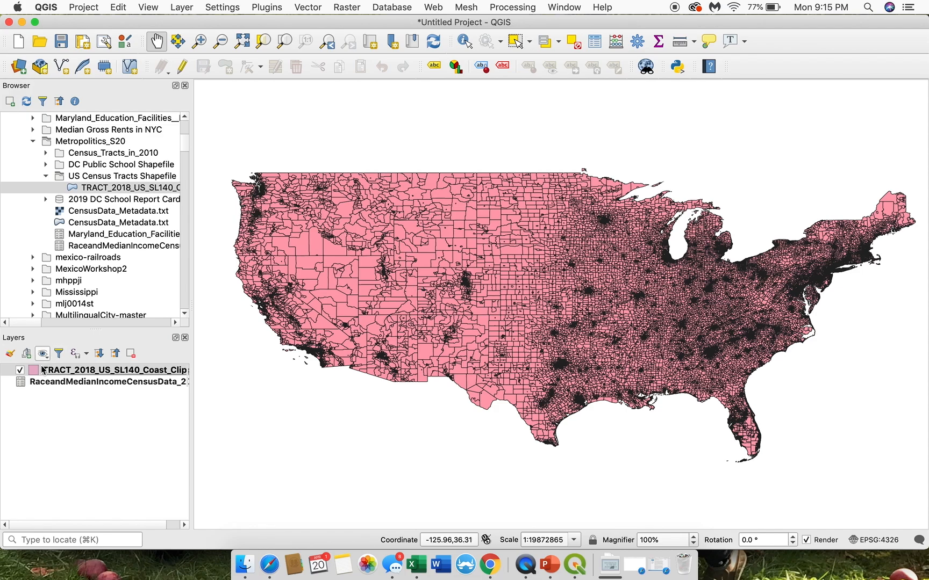
{"action": "left_click", "coordinate": [27, 384]}
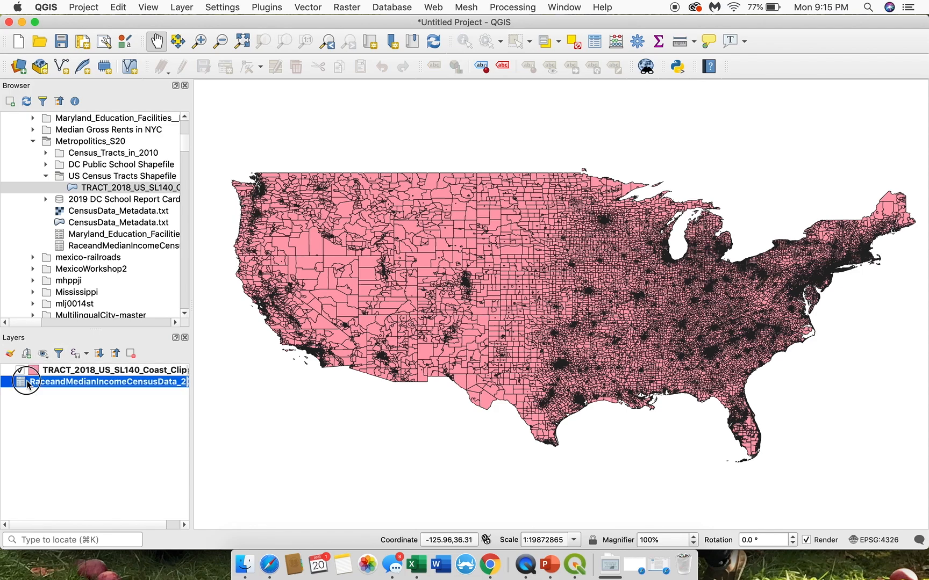
{"action": "left_click", "coordinate": [141, 370]}
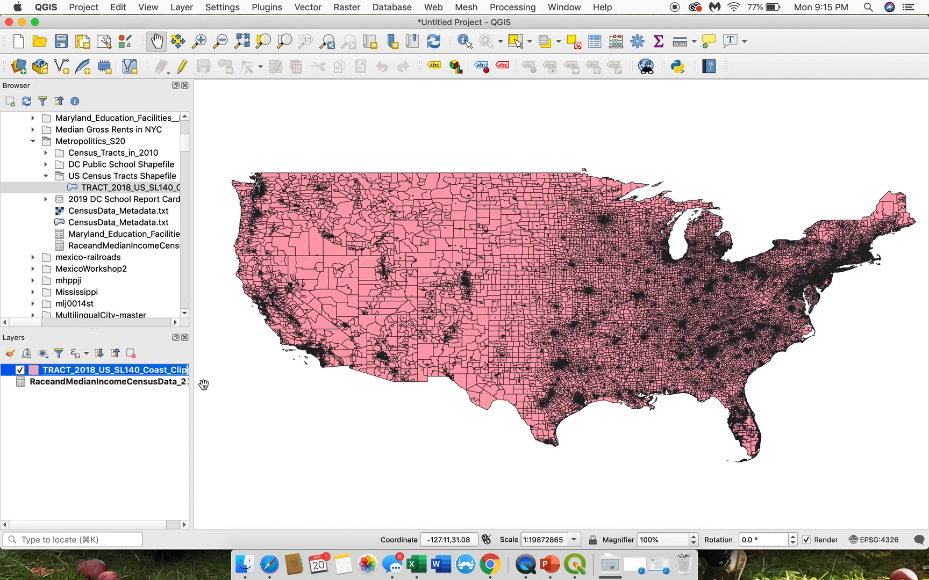
{"action": "right_click", "coordinate": [173, 375]}
{"action": "left_click", "coordinate": [137, 371]}
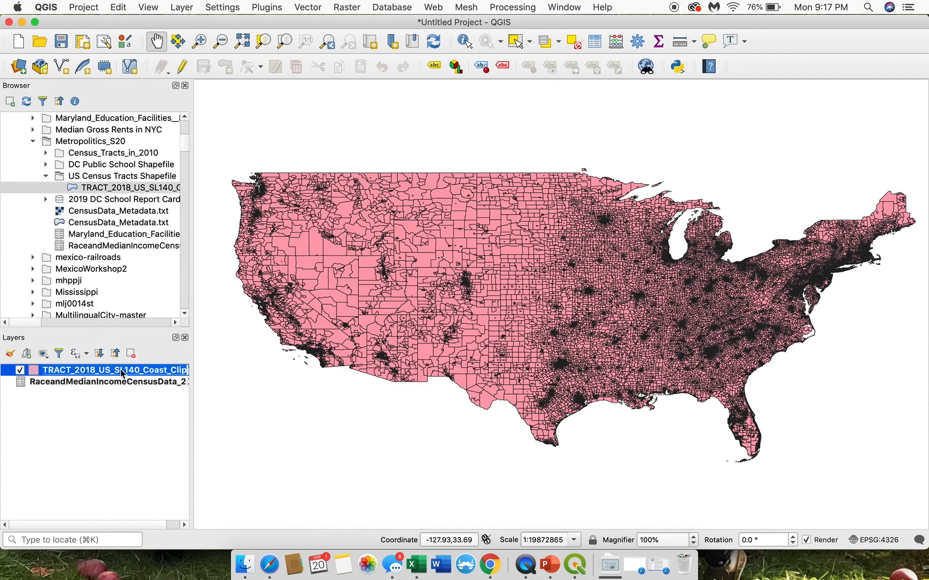
{"action": "left_click", "coordinate": [138, 378]}
{"action": "left_click", "coordinate": [155, 371]}
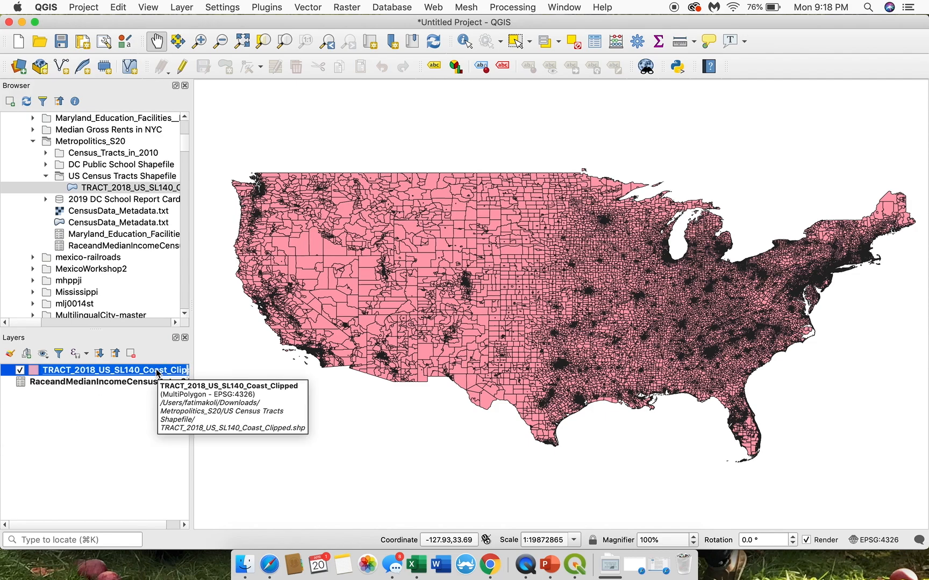
{"action": "left_click", "coordinate": [222, 398]}
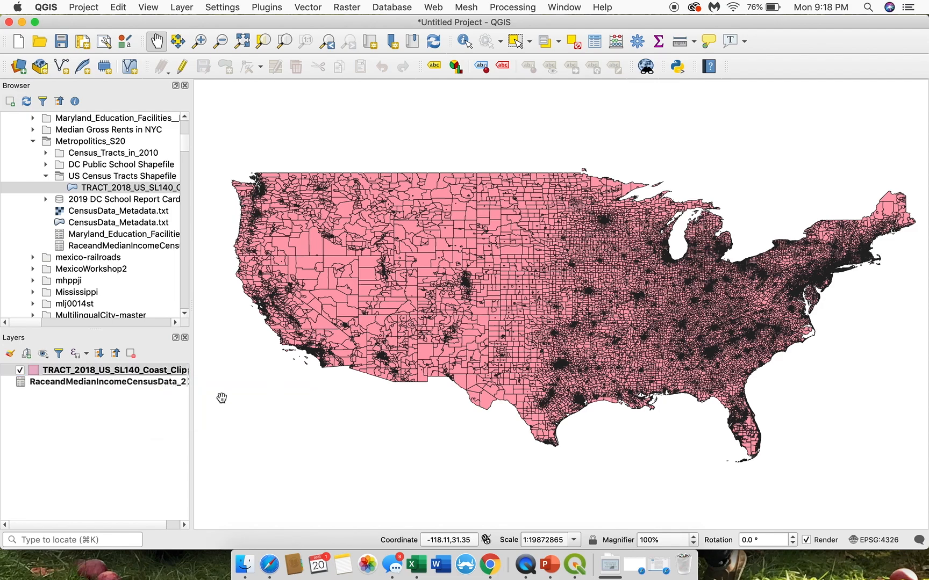
{"action": "left_click", "coordinate": [67, 385]}
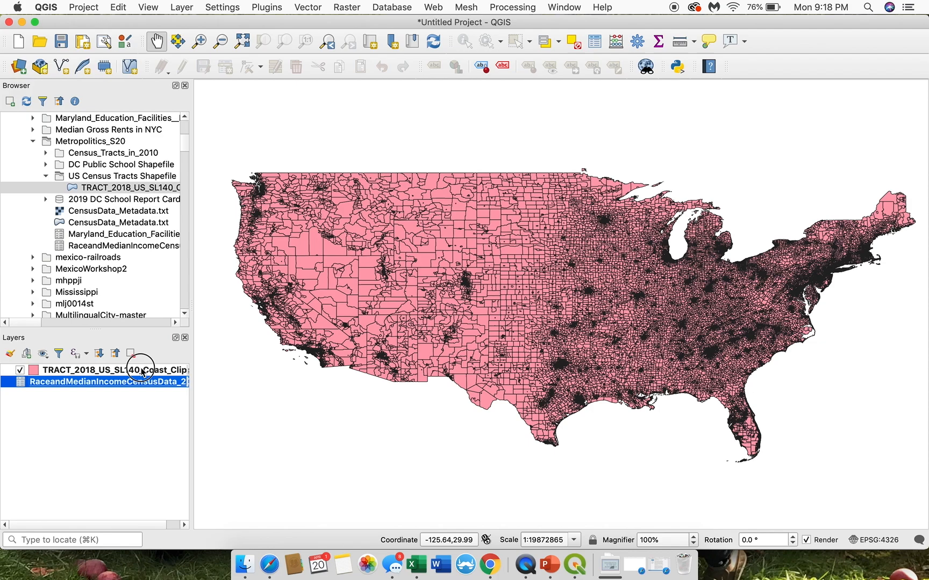
Step: Open the TRACT_2018_US_SL140_Coast_Clipped attribute table and look through its rows and columns
{"action": "left_click", "coordinate": [140, 370]}
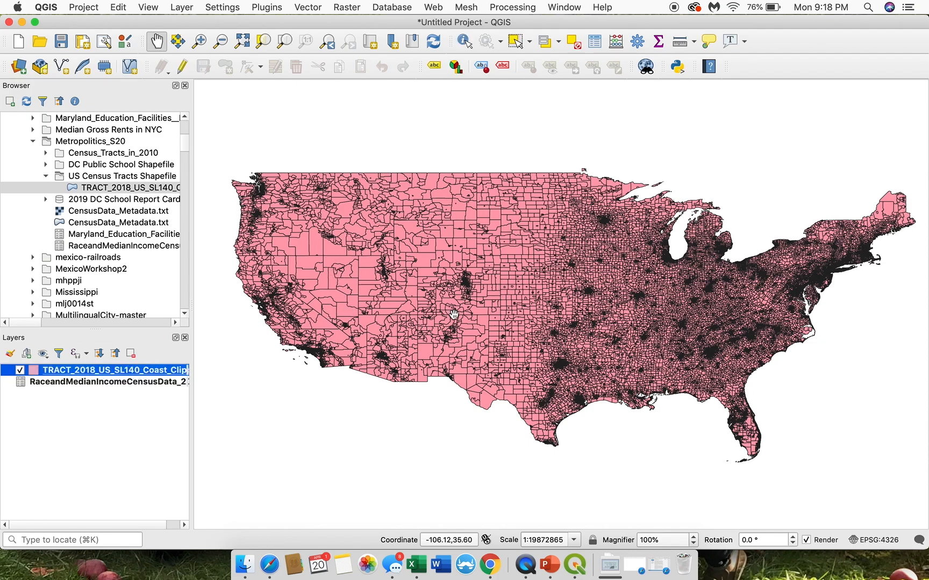
{"action": "right_click", "coordinate": [171, 374]}
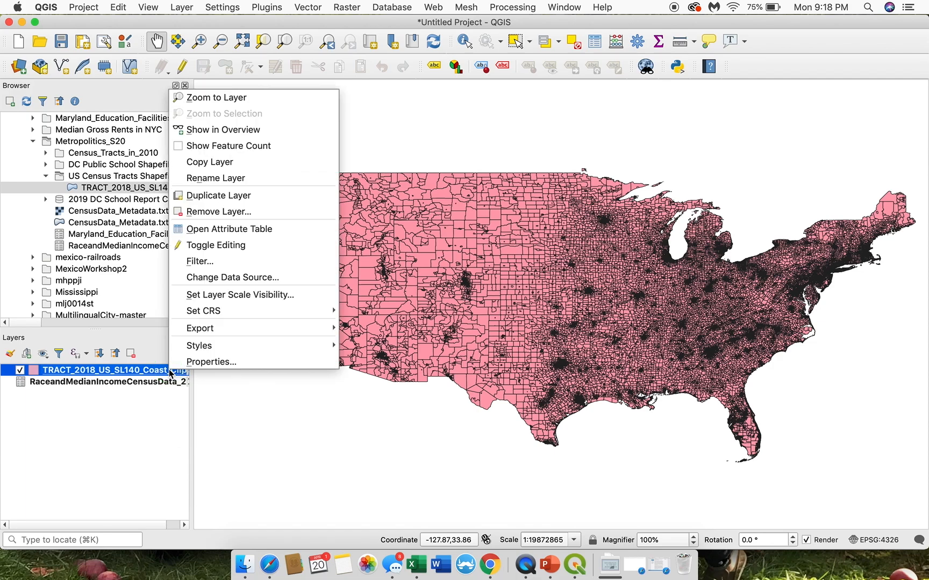
{"action": "left_click", "coordinate": [247, 231]}
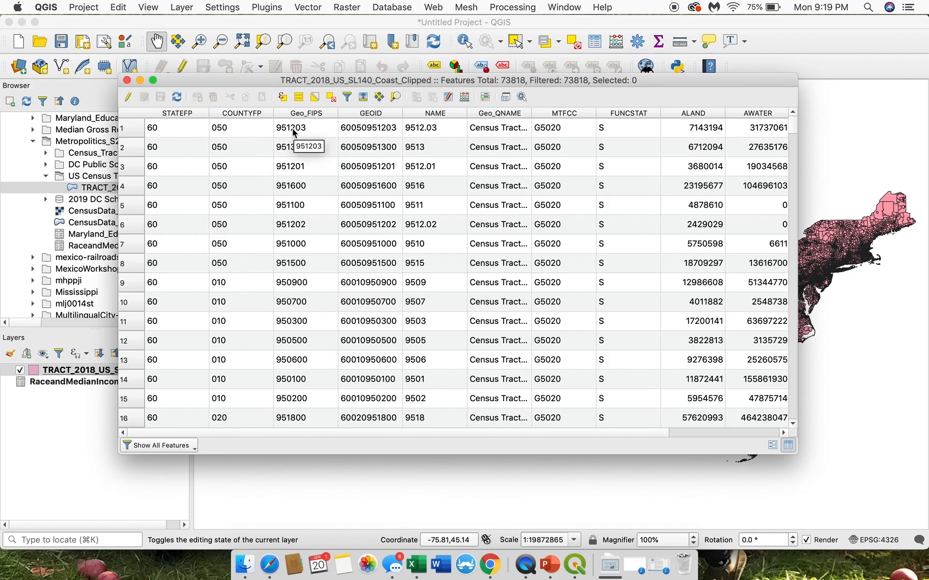
{"action": "scroll", "coordinate": [294, 257], "scroll_direction": "down", "scroll_amount": 4}
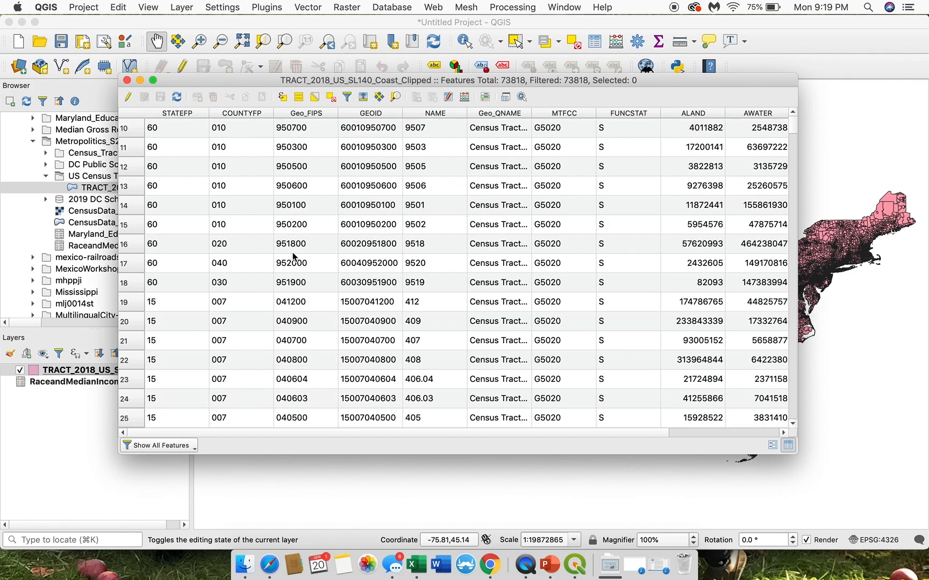
{"action": "scroll", "coordinate": [290, 253], "scroll_direction": "up", "scroll_amount": 4}
{"action": "scroll", "coordinate": [290, 253], "scroll_direction": "right", "scroll_amount": 2}
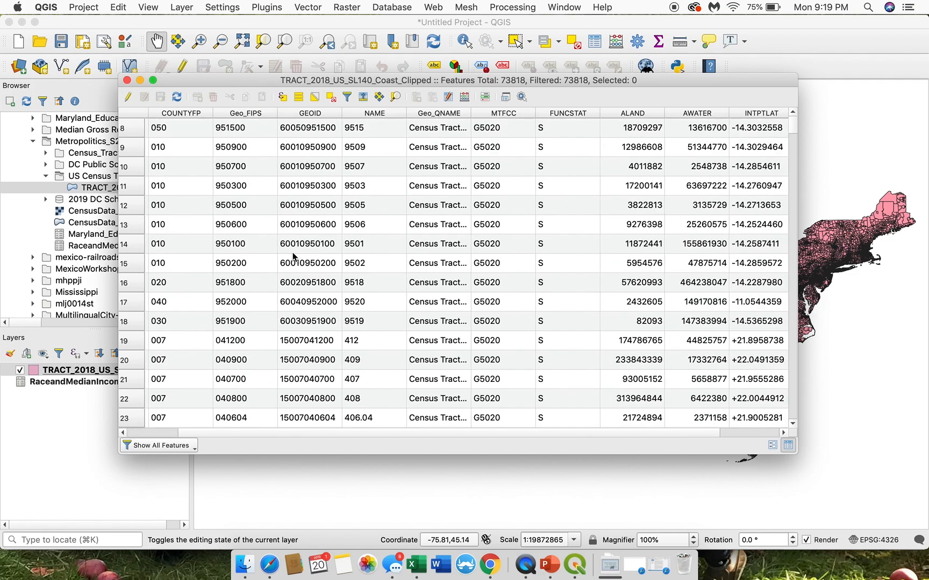
{"action": "scroll", "coordinate": [255, 246], "scroll_direction": "left", "scroll_amount": 2}
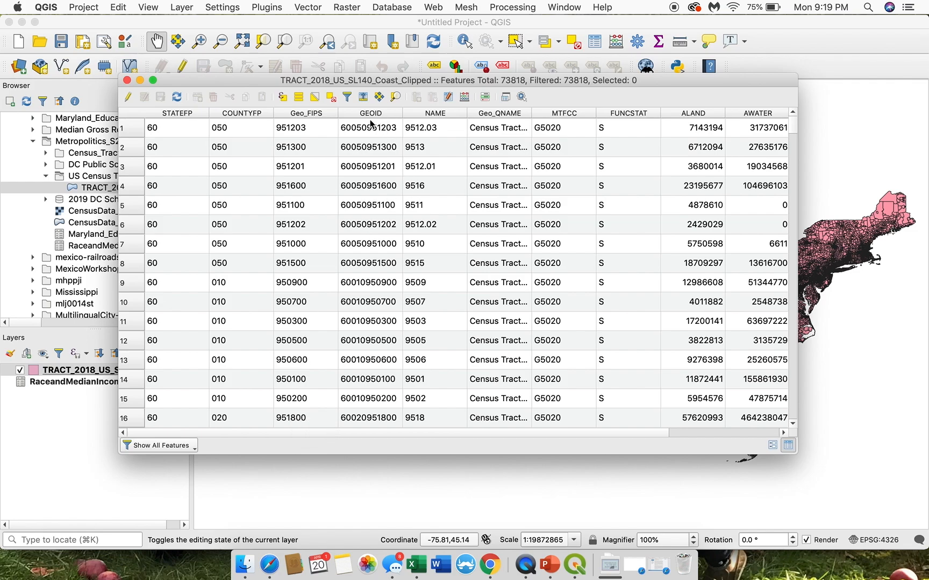
Step: Examine the first tract's GEOID alongside its STATEFP and COUNTYFP codes, and check its NAME and Geo_QNAME fields
{"action": "left_click", "coordinate": [380, 132]}
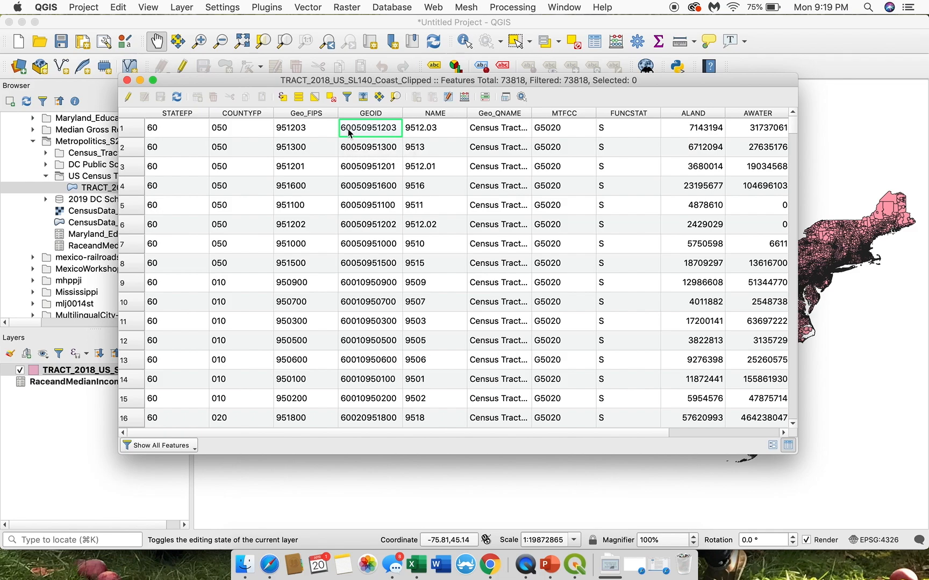
{"action": "left_click", "coordinate": [184, 132]}
{"action": "left_click", "coordinate": [242, 127]}
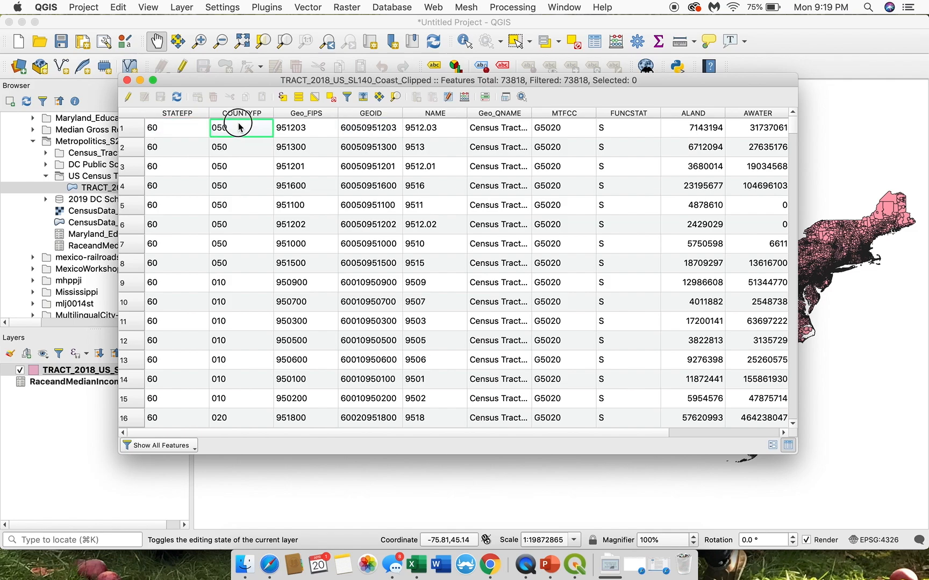
{"action": "left_click", "coordinate": [392, 136]}
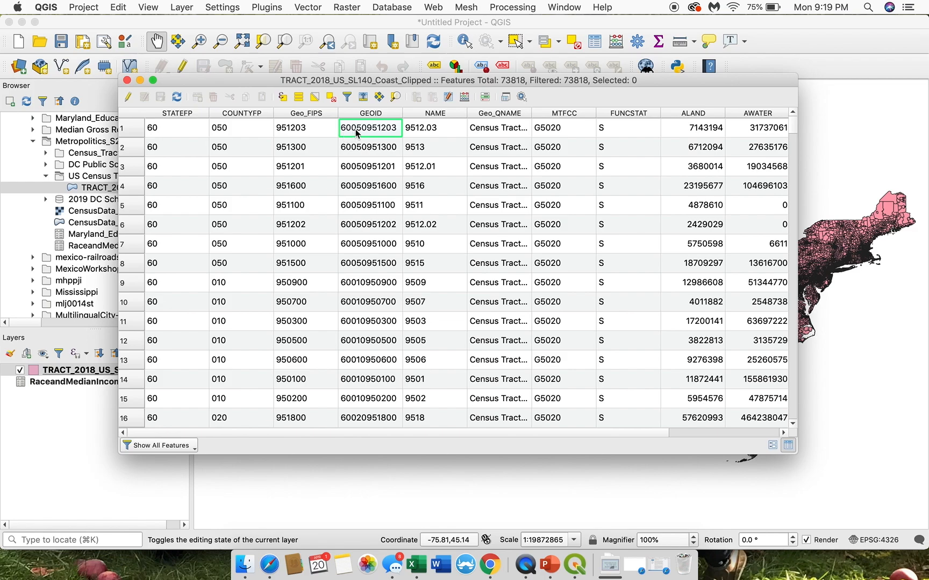
{"action": "left_click", "coordinate": [253, 136]}
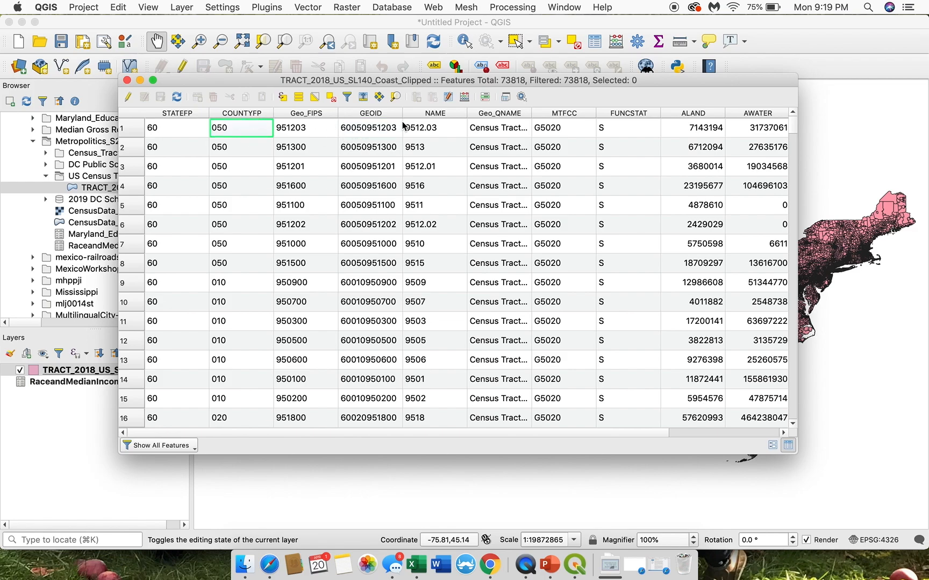
{"action": "left_click", "coordinate": [376, 136]}
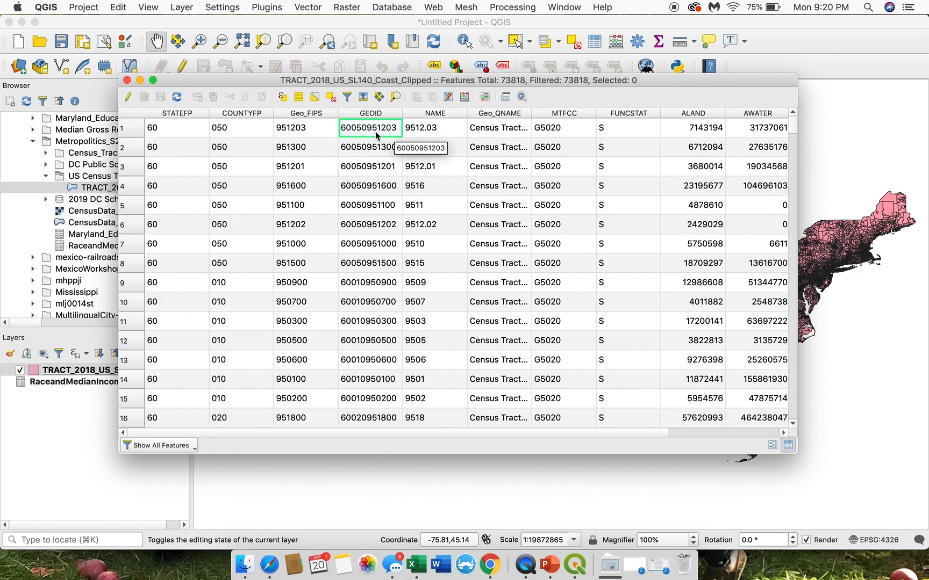
{"action": "left_click", "coordinate": [422, 126]}
{"action": "left_click", "coordinate": [507, 132]}
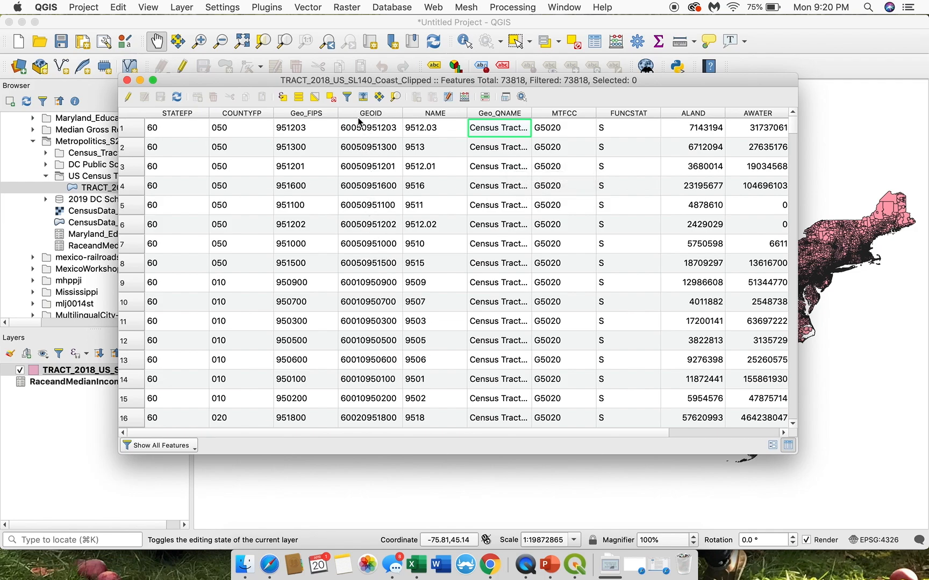
Step: Compare the first tract's GEOID with its STATEFP, COUNTYFP and Geo_FIPS, and sort the table by GEOID before closing it
{"action": "left_click", "coordinate": [345, 130]}
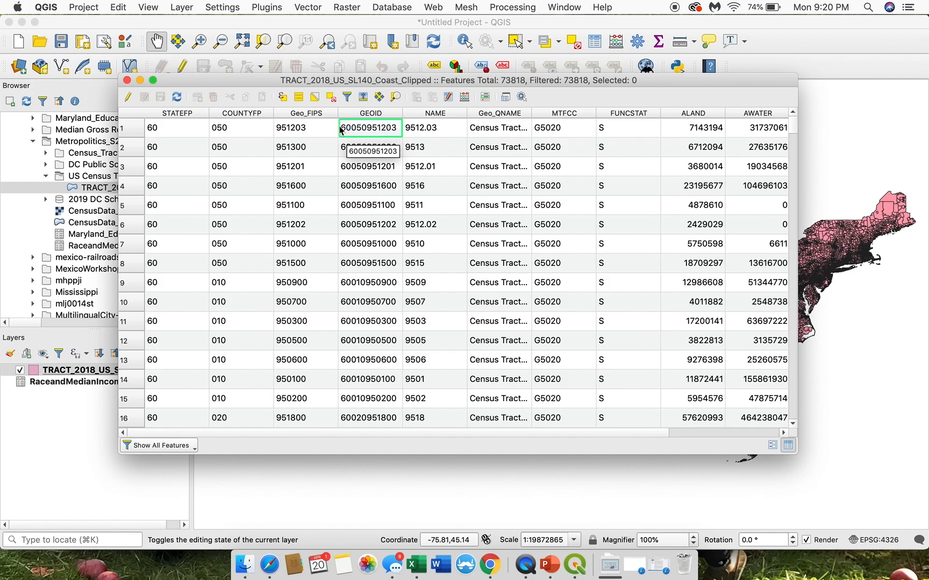
{"action": "left_click", "coordinate": [174, 129]}
{"action": "left_click", "coordinate": [217, 129]}
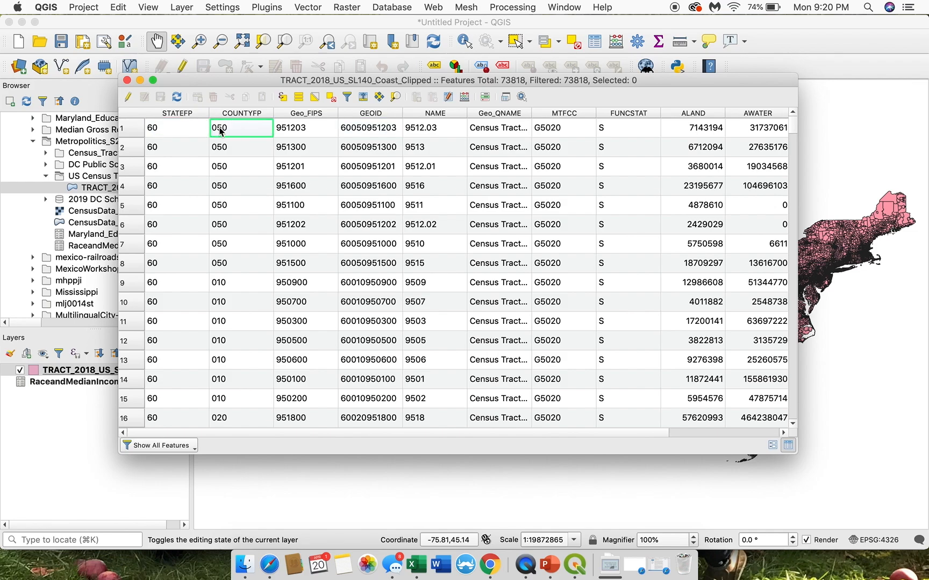
{"action": "left_click", "coordinate": [298, 131]}
{"action": "left_click", "coordinate": [351, 132]}
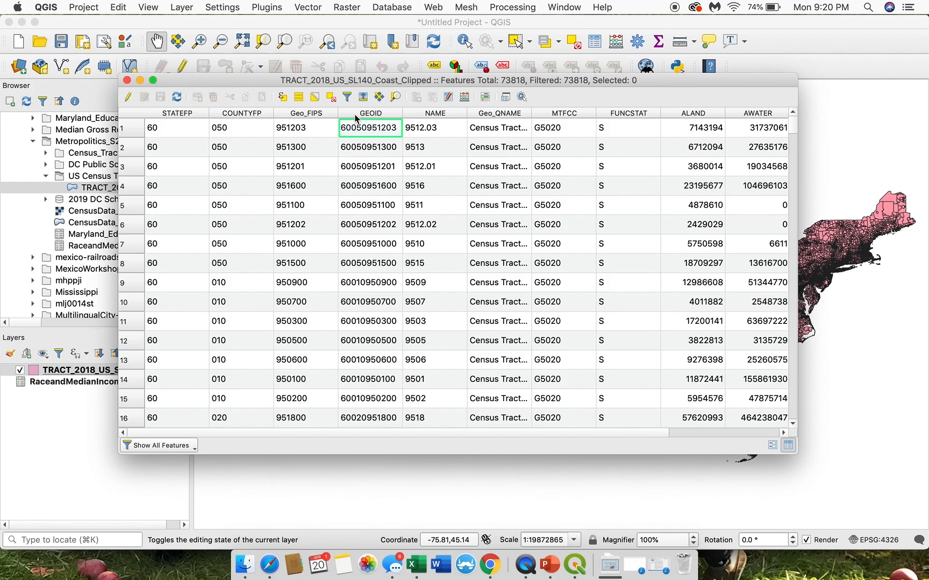
{"action": "left_click", "coordinate": [368, 114]}
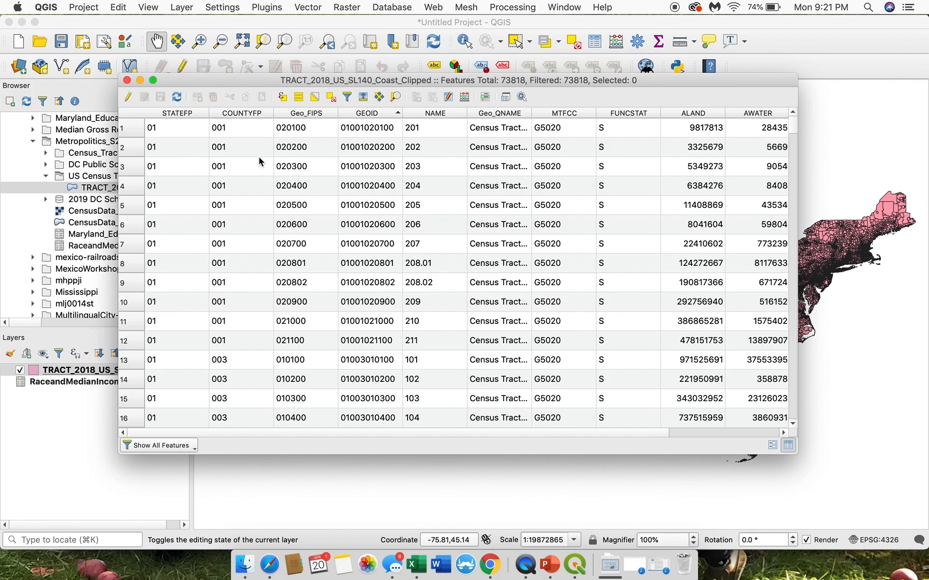
{"action": "left_click", "coordinate": [127, 80]}
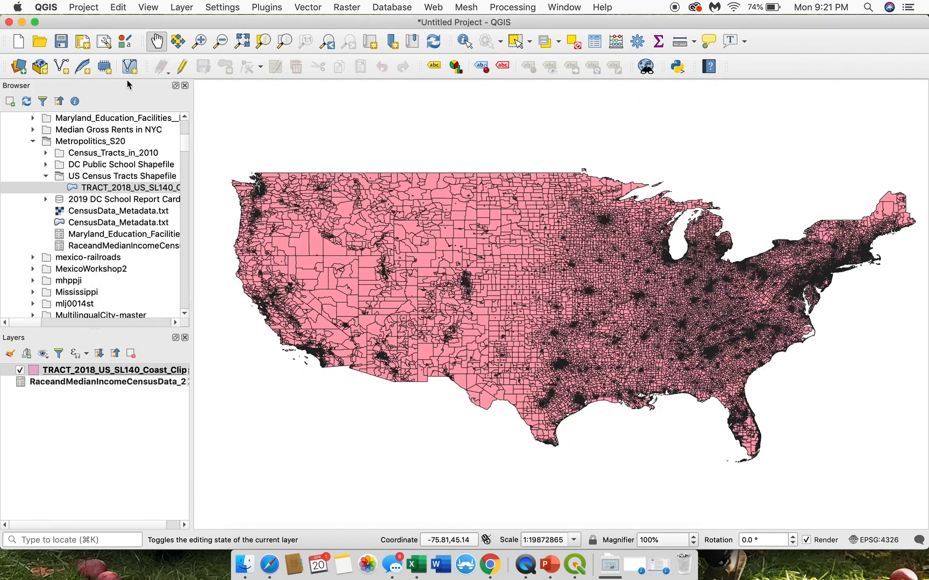
Step: Open the RaceandMedianIncomeCensusData_2018 attribute table and compare the first row's Geo_FIPS with its Geo_GEOID, Geo_STATE and Geo_COUNTY
{"action": "right_click", "coordinate": [93, 383]}
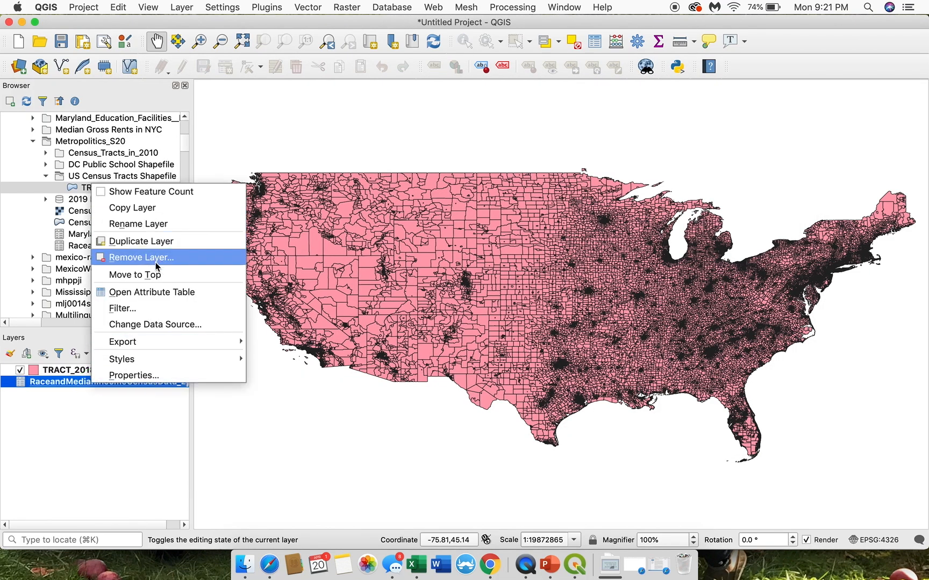
{"action": "left_click", "coordinate": [157, 292]}
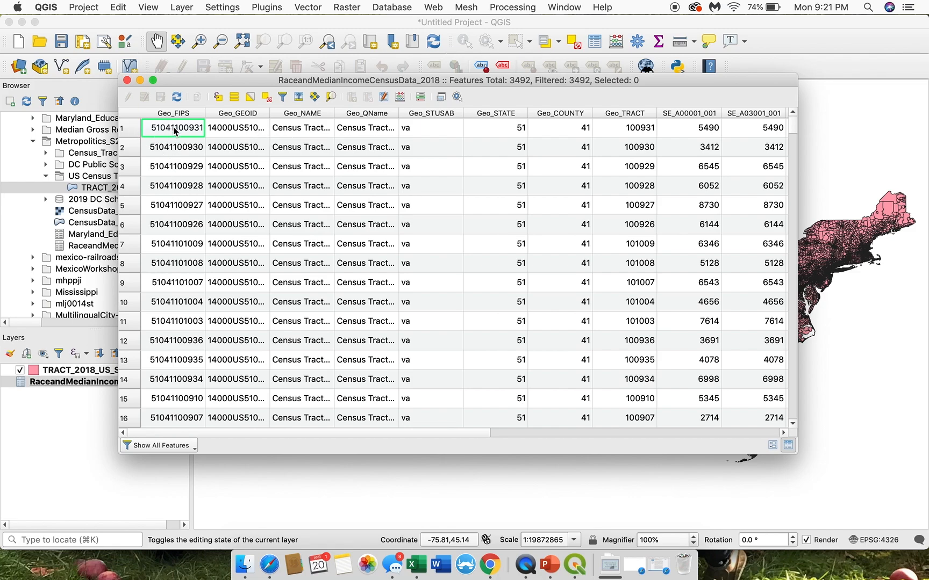
{"action": "left_click", "coordinate": [237, 128]}
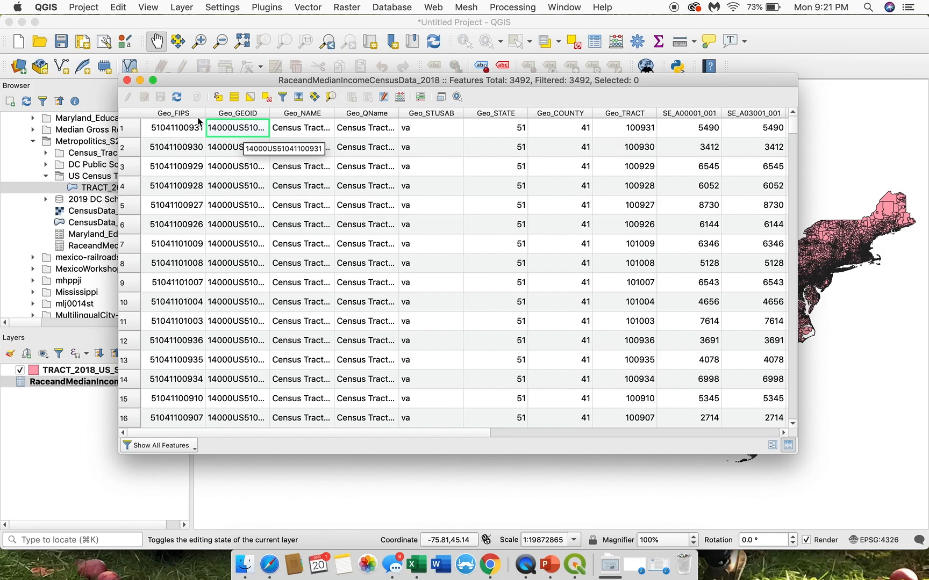
{"action": "left_click", "coordinate": [163, 135]}
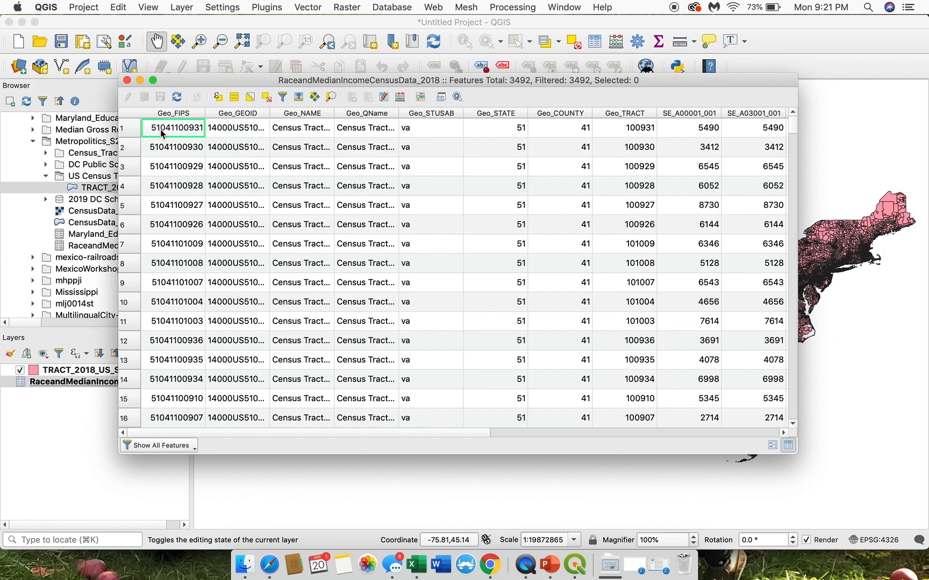
{"action": "left_click", "coordinate": [490, 130]}
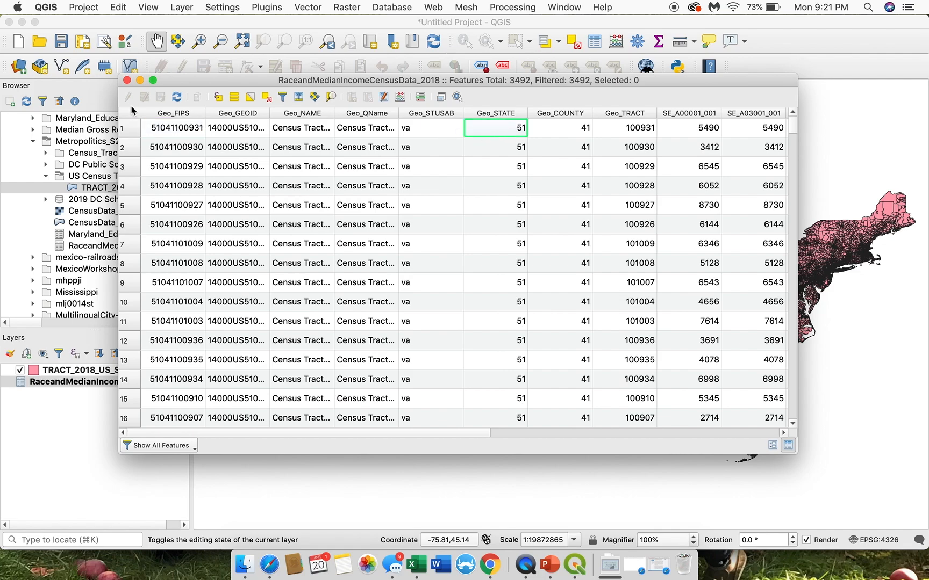
{"action": "left_click", "coordinate": [579, 136]}
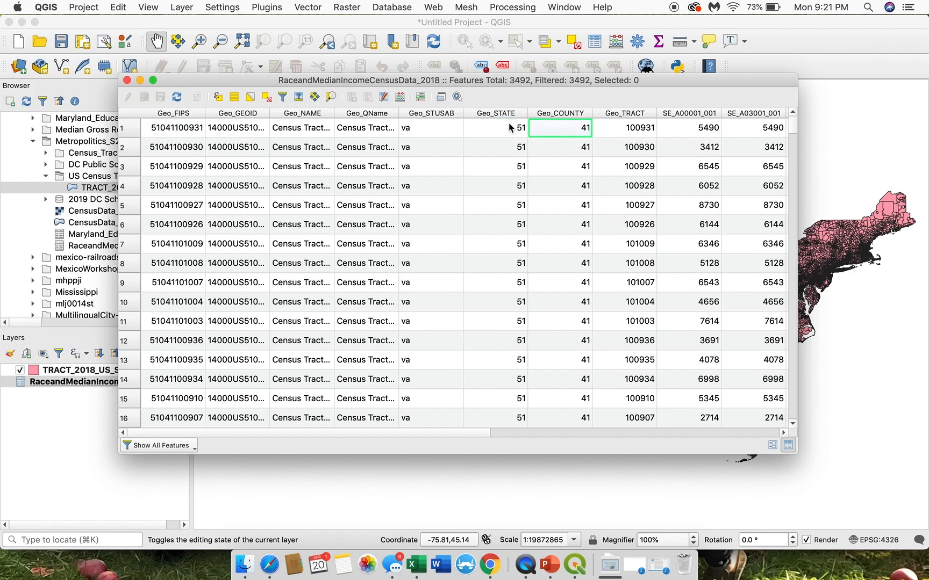
Step: Check how the first row's Geo_FIPS code is built up from its Geo_STATE, Geo_COUNTY and Geo_TRACT values
{"action": "left_click", "coordinate": [168, 133]}
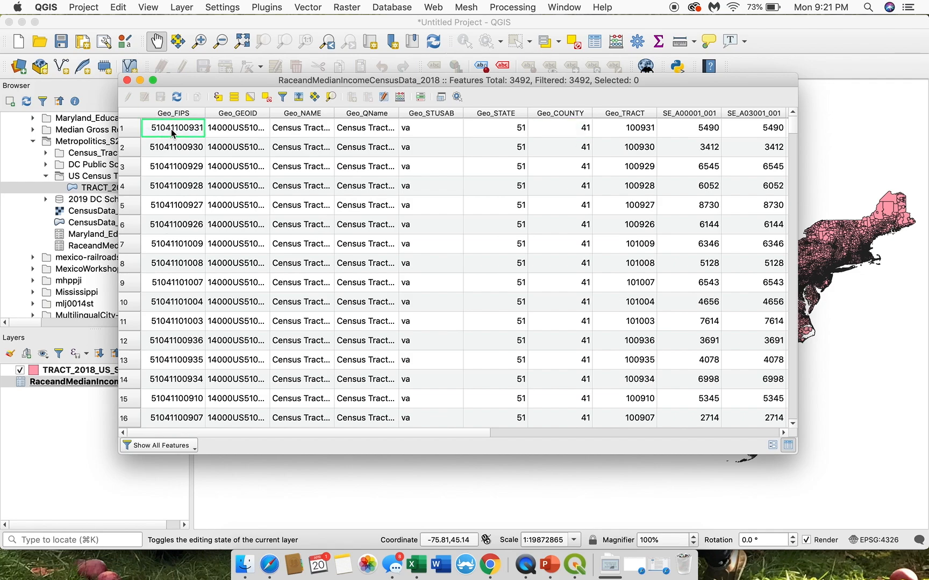
{"action": "left_click", "coordinate": [569, 136]}
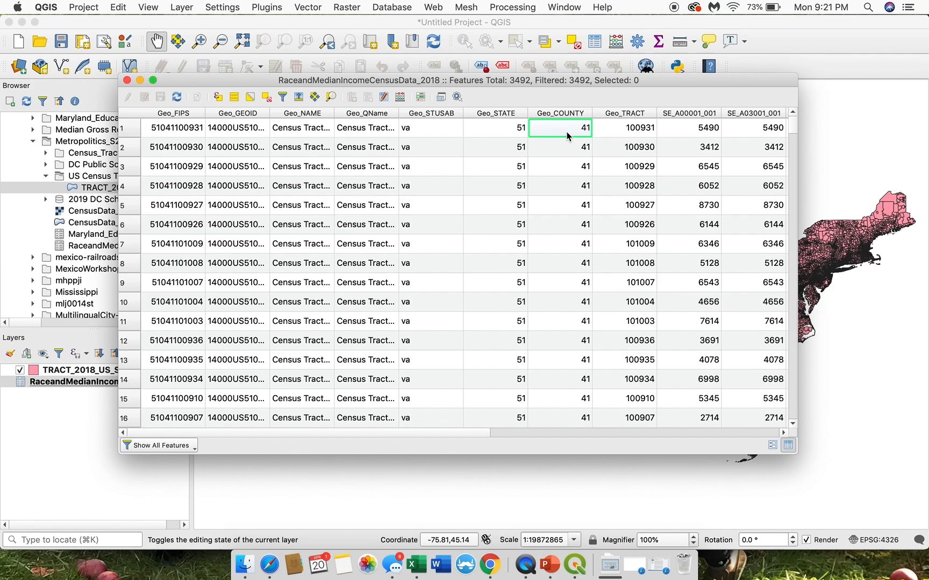
{"action": "left_click", "coordinate": [173, 136]}
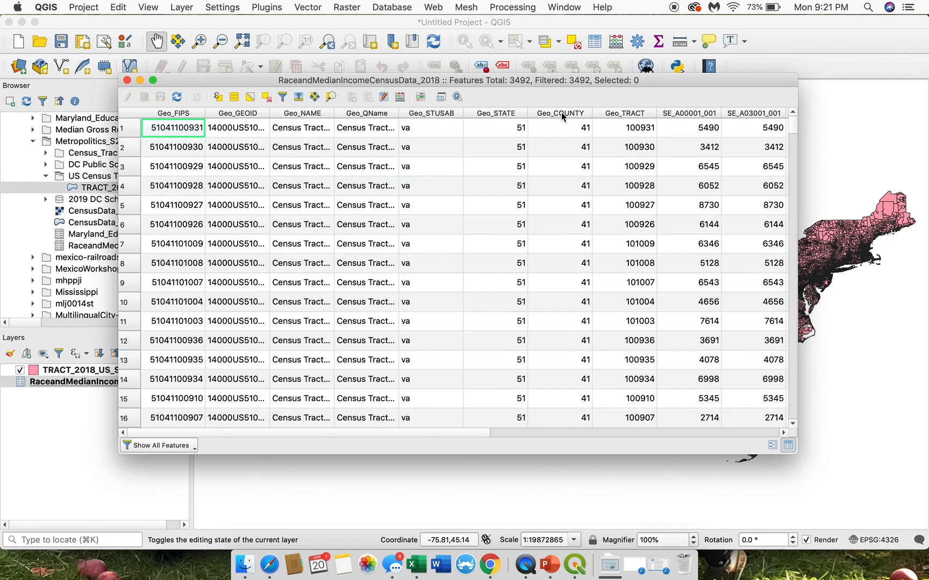
{"action": "left_click", "coordinate": [555, 135]}
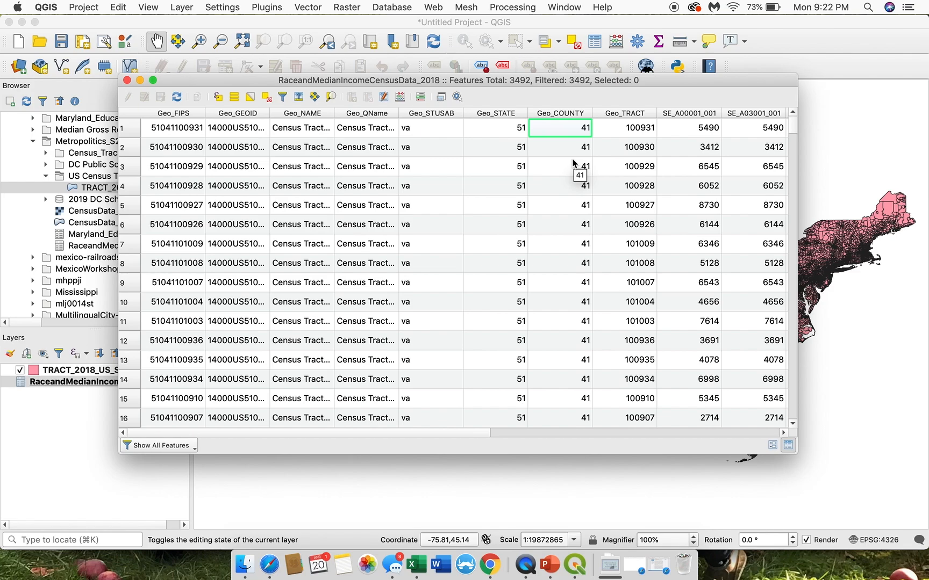
{"action": "left_click", "coordinate": [169, 131]}
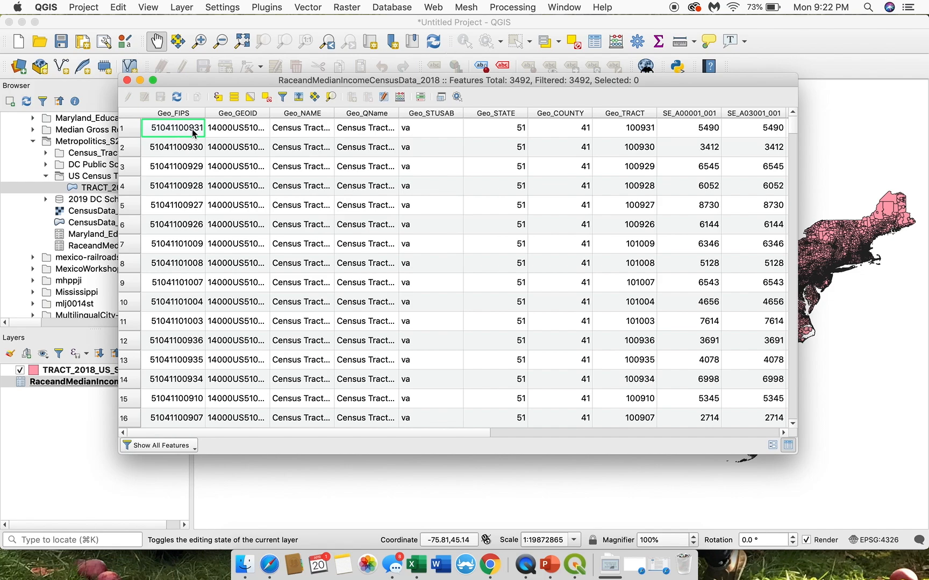
{"action": "left_click", "coordinate": [641, 135]}
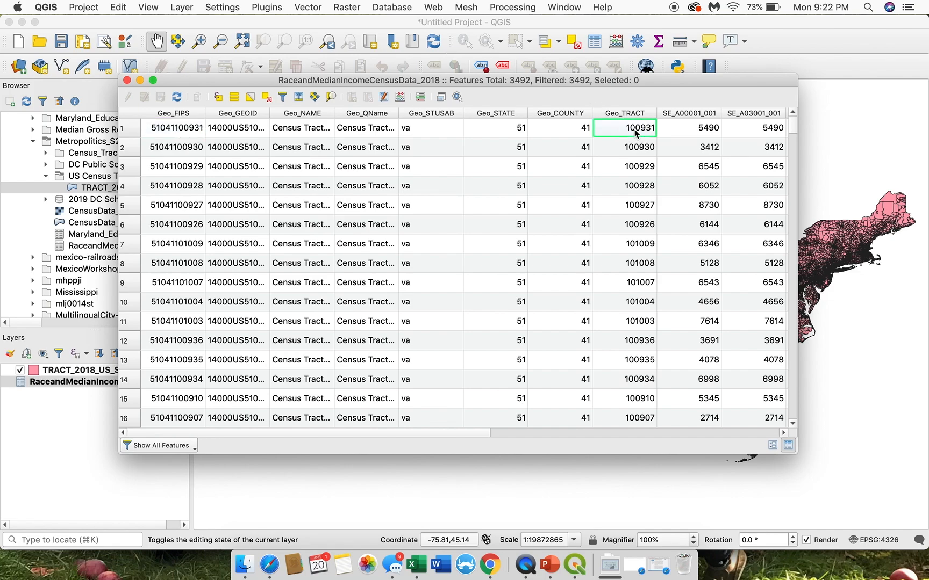
{"action": "left_click", "coordinate": [495, 124]}
{"action": "left_click", "coordinate": [565, 130]}
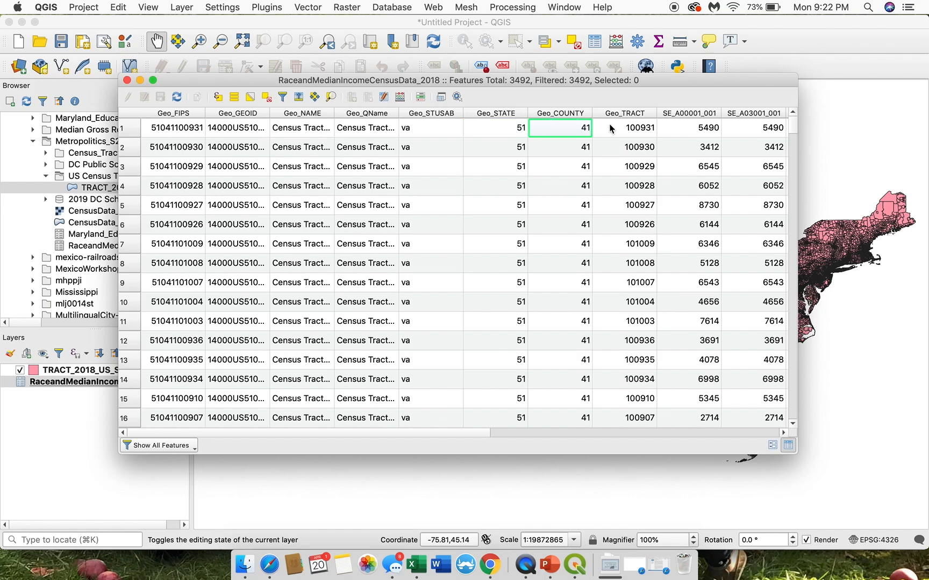
{"action": "left_click", "coordinate": [615, 131]}
{"action": "left_click", "coordinate": [173, 126]}
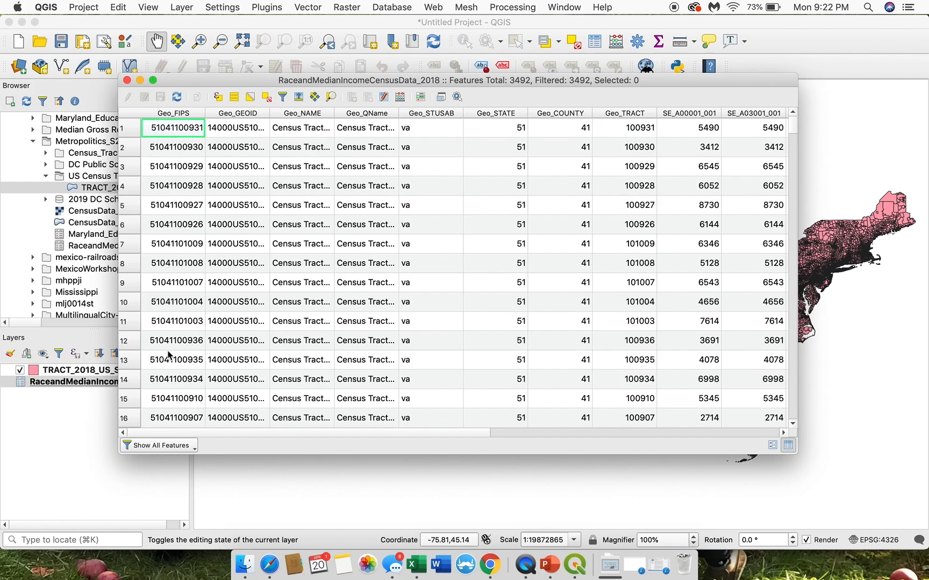
Step: Look through further rows of Geo_FIPS codes in the race and income table and return to the first row's code
{"action": "scroll", "coordinate": [169, 354], "scroll_direction": "down", "scroll_amount": 20}
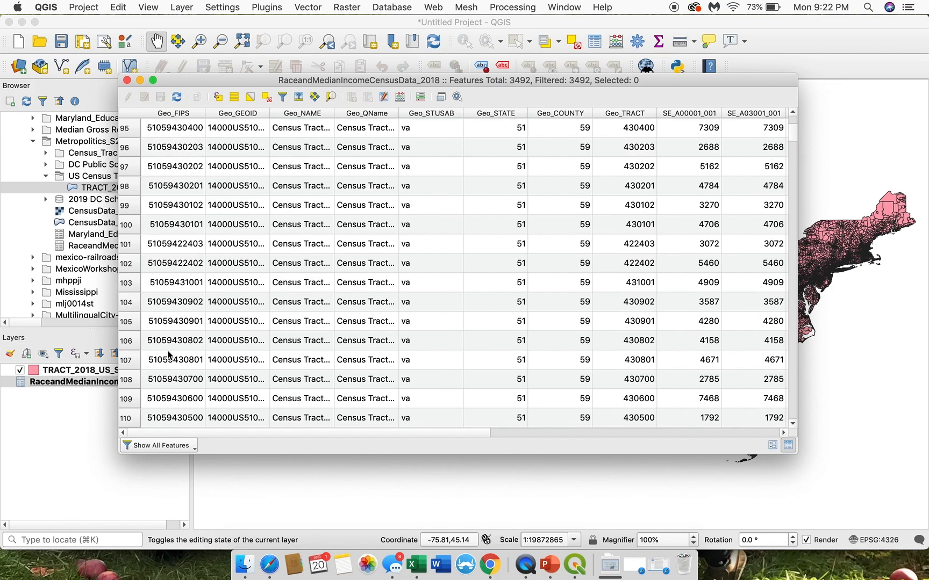
{"action": "scroll", "coordinate": [482, 244], "scroll_direction": "down", "scroll_amount": 10}
{"action": "scroll", "coordinate": [499, 242], "scroll_direction": "down", "scroll_amount": 1}
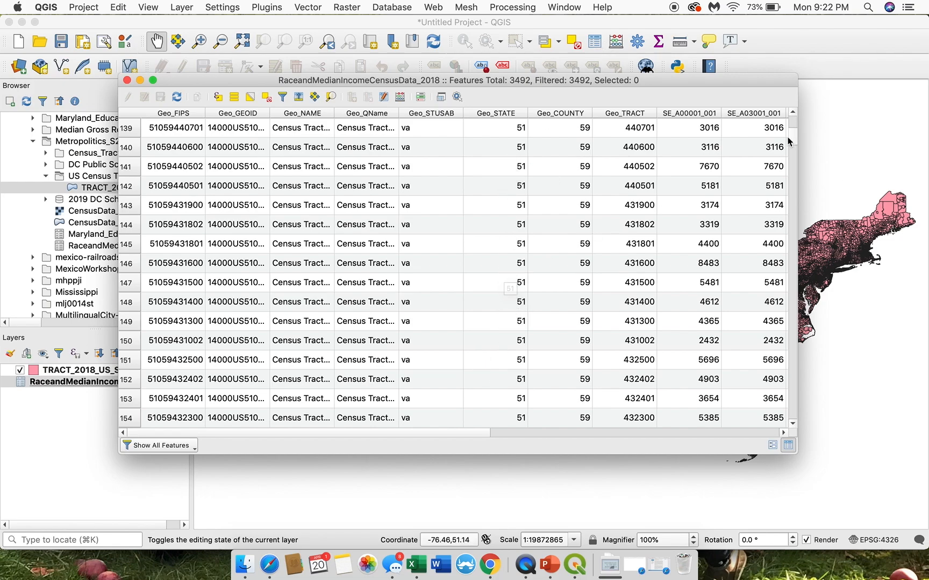
{"action": "left_click_drag", "start_coordinate": [788, 140], "coordinate": [800, 116]}
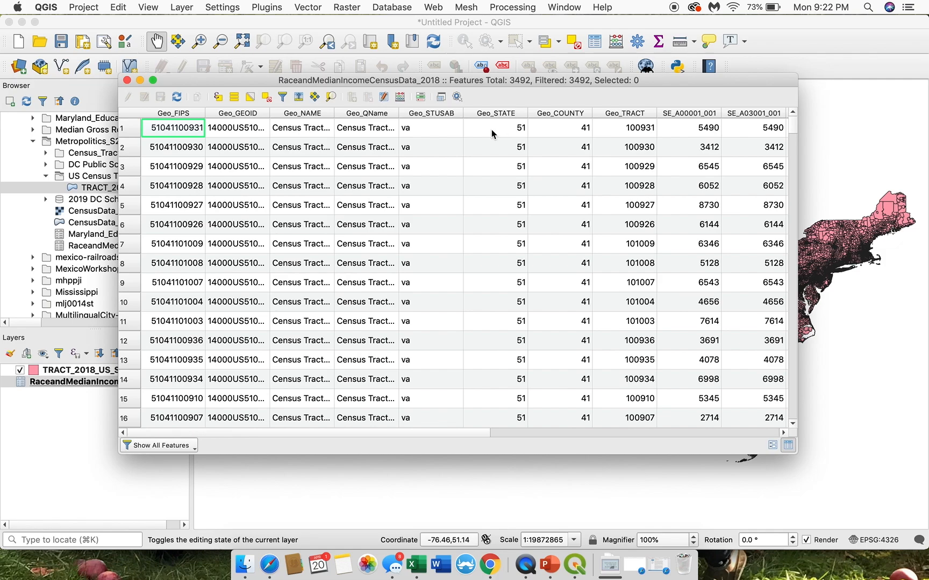
{"action": "left_click", "coordinate": [155, 135]}
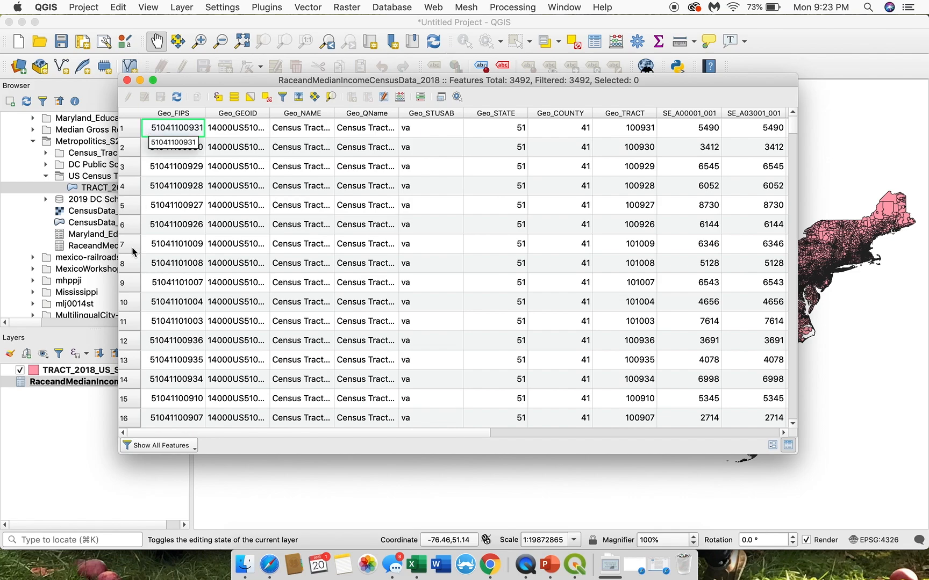
Step: Open the TRACT_2018_US_SL140_Coast_Clipped attribute table, compare the first tract's STATEFP with its GEOID, and close the table
{"action": "left_click", "coordinate": [73, 371]}
{"action": "right_click", "coordinate": [86, 374]}
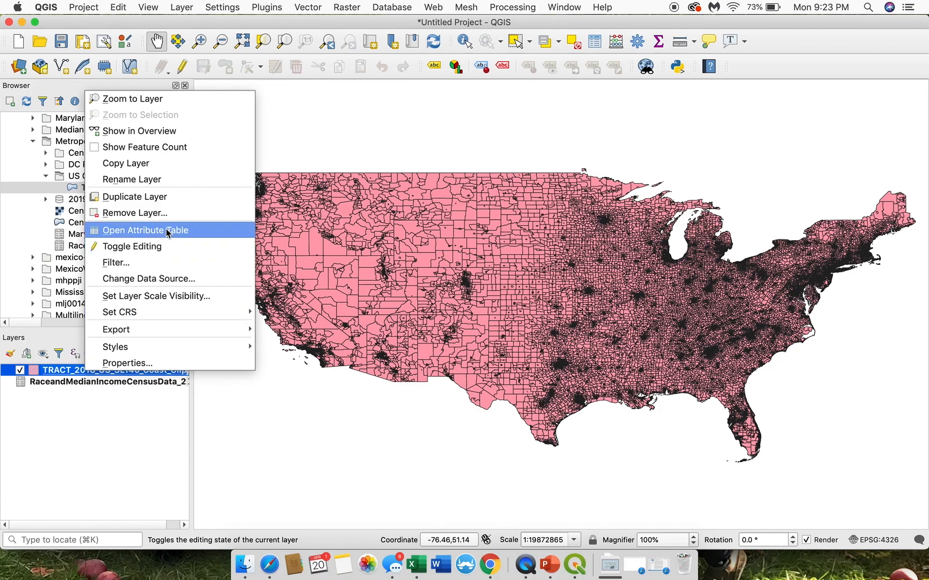
{"action": "left_click", "coordinate": [195, 231]}
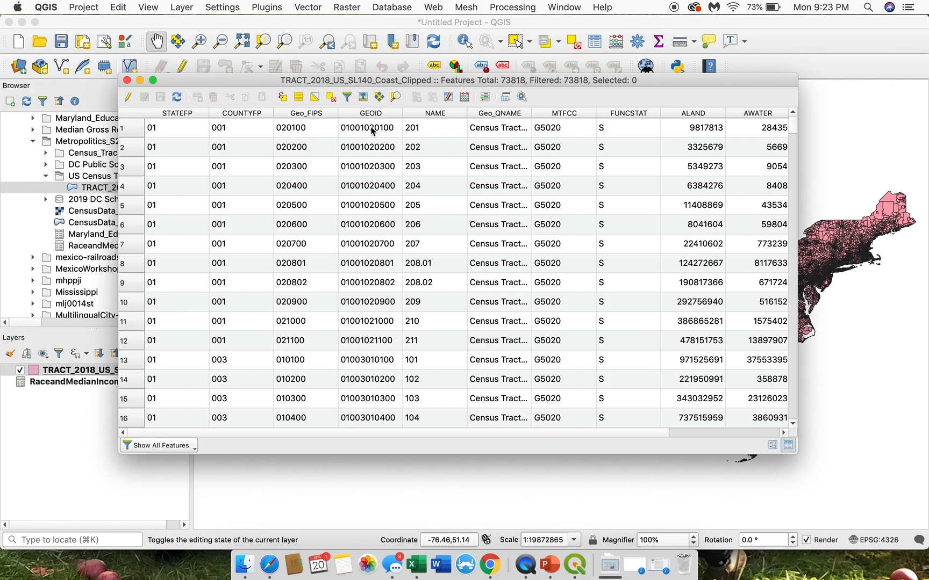
{"action": "left_click", "coordinate": [167, 127]}
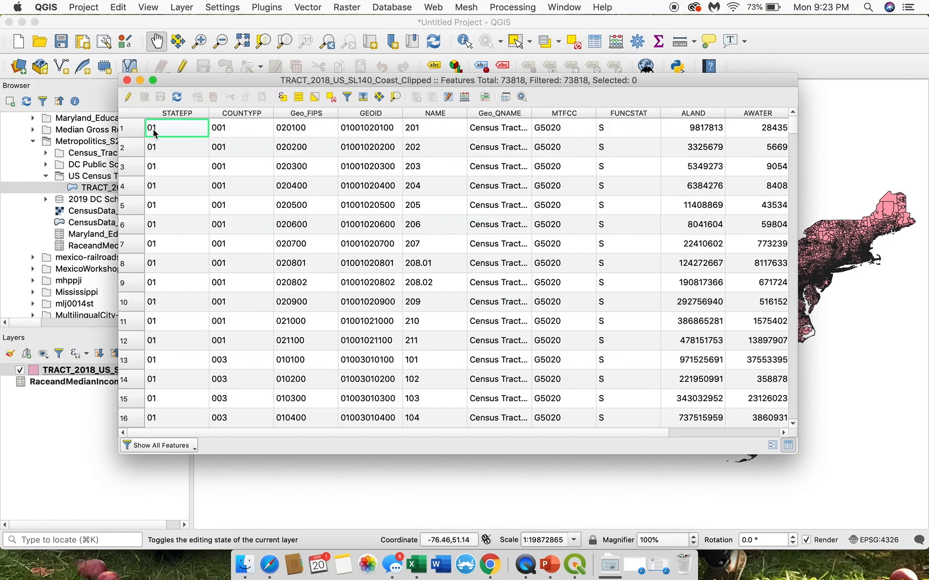
{"action": "left_click", "coordinate": [347, 131]}
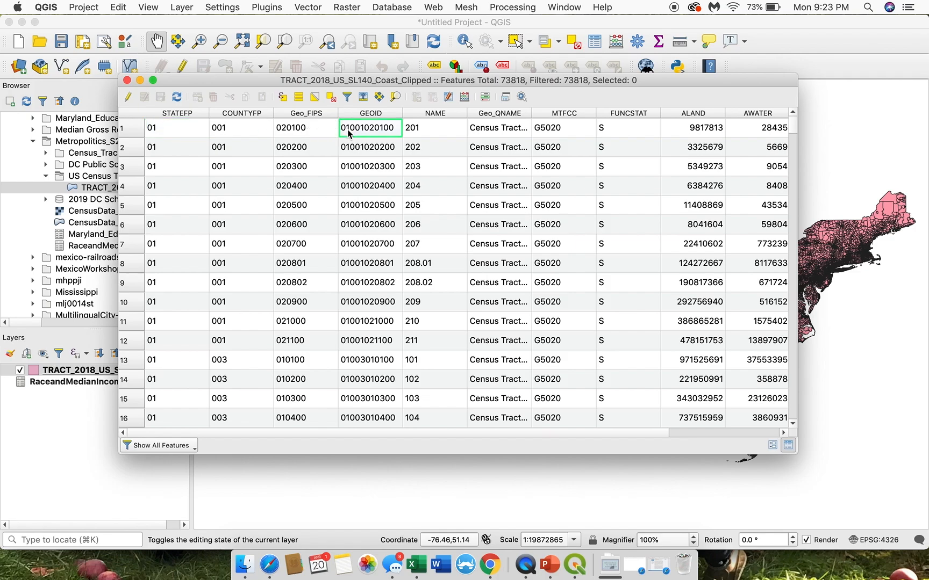
{"action": "left_click", "coordinate": [182, 133]}
{"action": "left_click", "coordinate": [371, 137]}
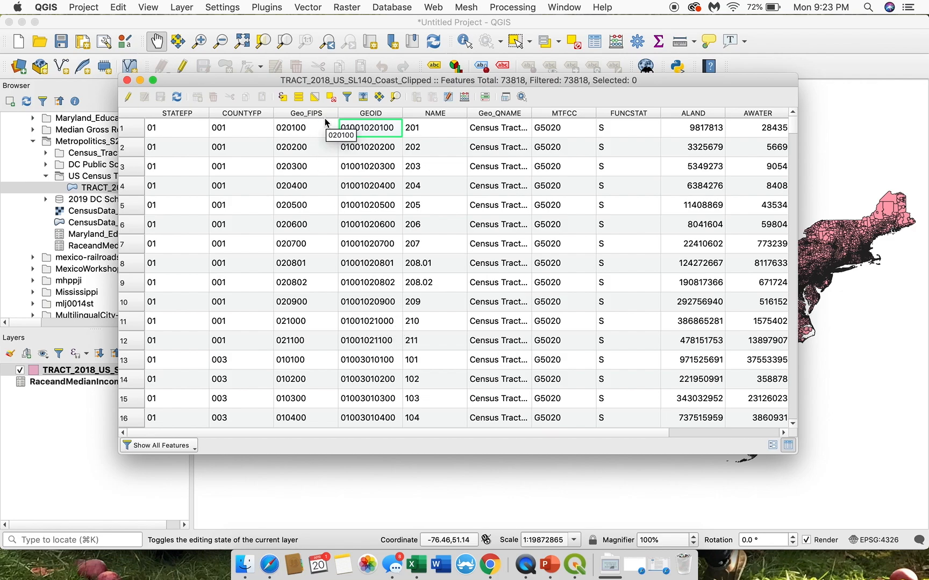
{"action": "left_click", "coordinate": [127, 81]}
Step: Recheck the Geo_FIPS column in the RaceandMedianIncomeCensusData_2018 attribute table and return to the layer list
{"action": "right_click", "coordinate": [127, 383]}
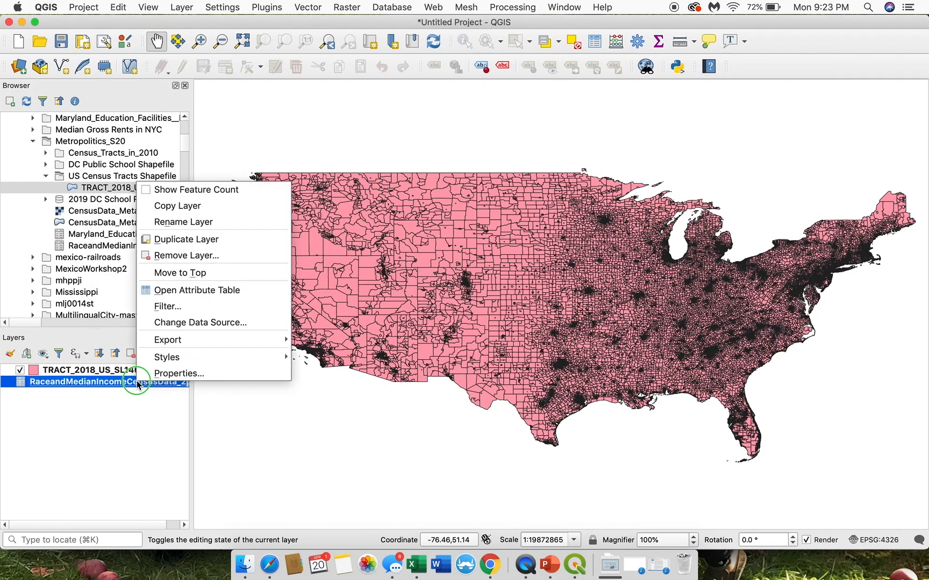
{"action": "left_click", "coordinate": [204, 290]}
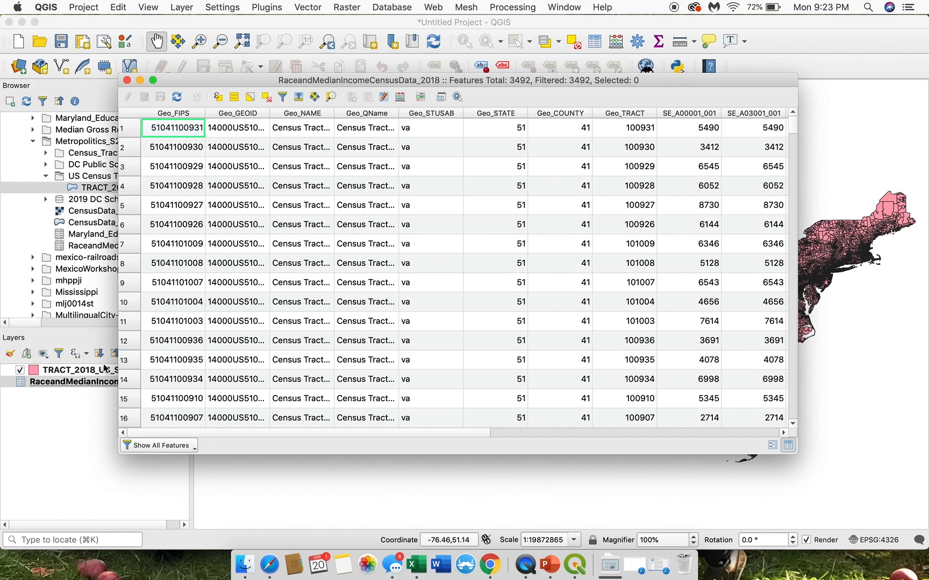
{"action": "left_click", "coordinate": [86, 372]}
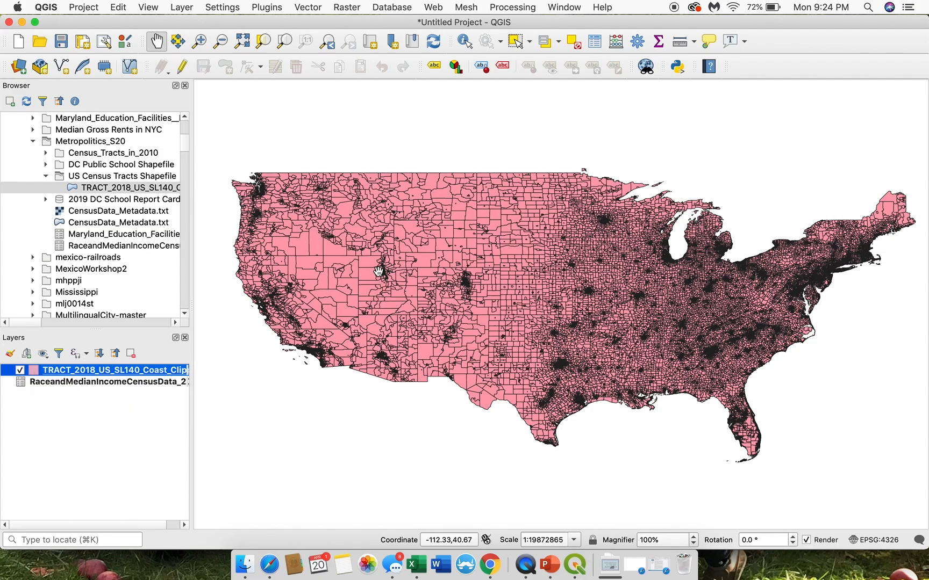
{"action": "left_click", "coordinate": [25, 386]}
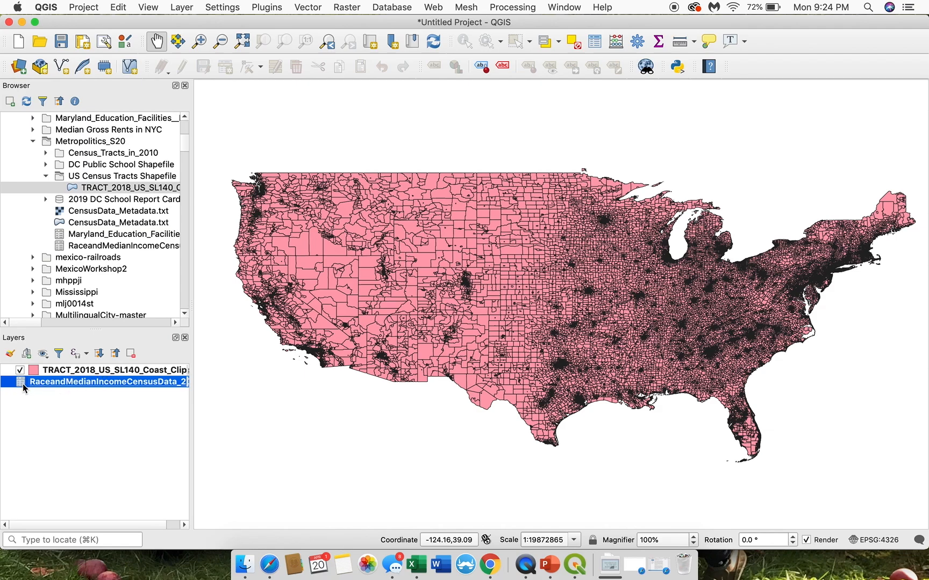
Step: Start a new vector join on the TRACT_2018_US_SL140_Coast_Clipped layer with RaceandMedianIncomeCensusData_2018 as the join layer
{"action": "left_click", "coordinate": [82, 372]}
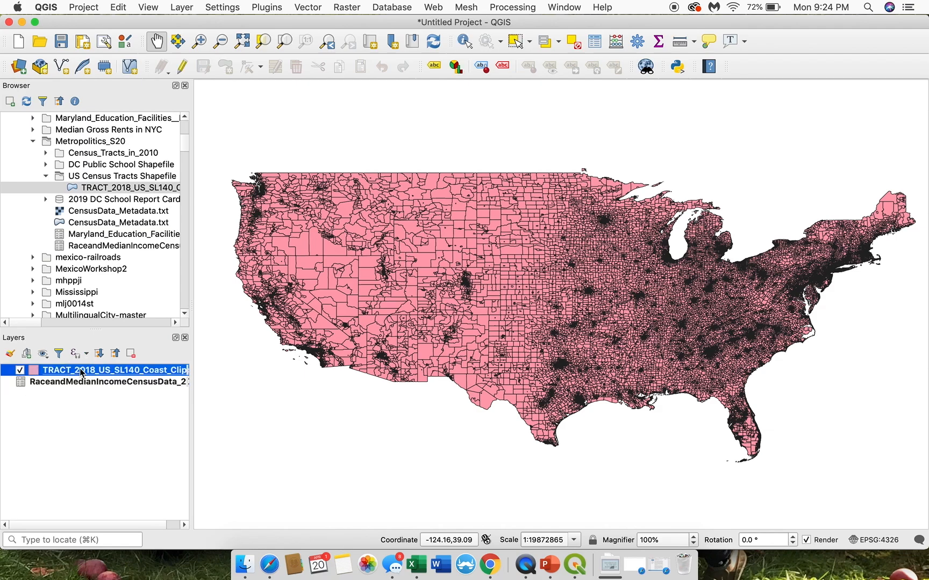
{"action": "right_click", "coordinate": [82, 372]}
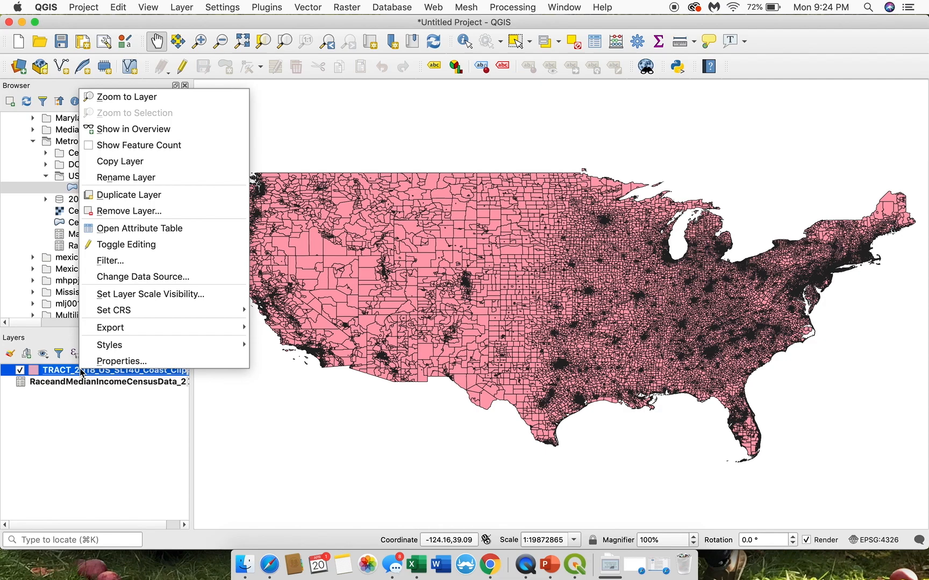
{"action": "left_click", "coordinate": [109, 362]}
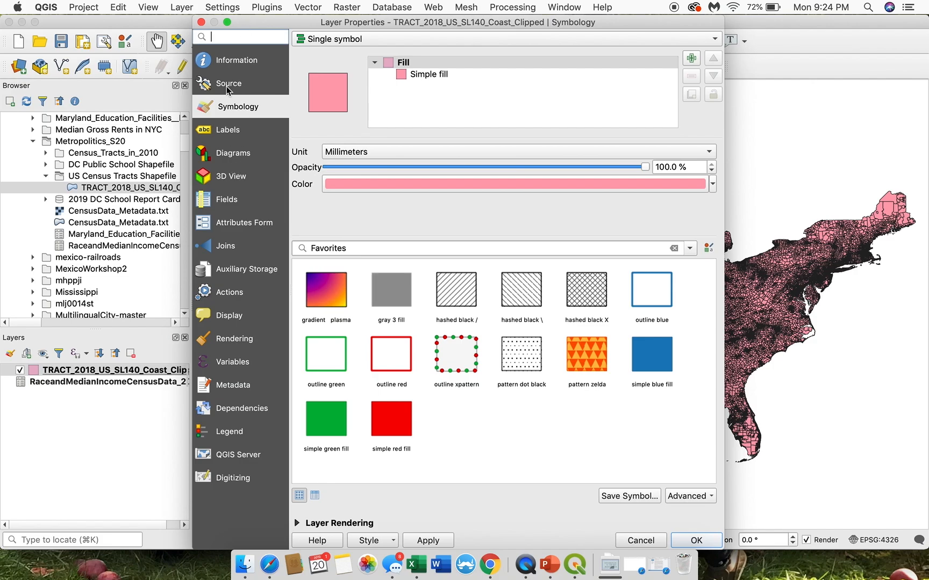
{"action": "left_click", "coordinate": [220, 248]}
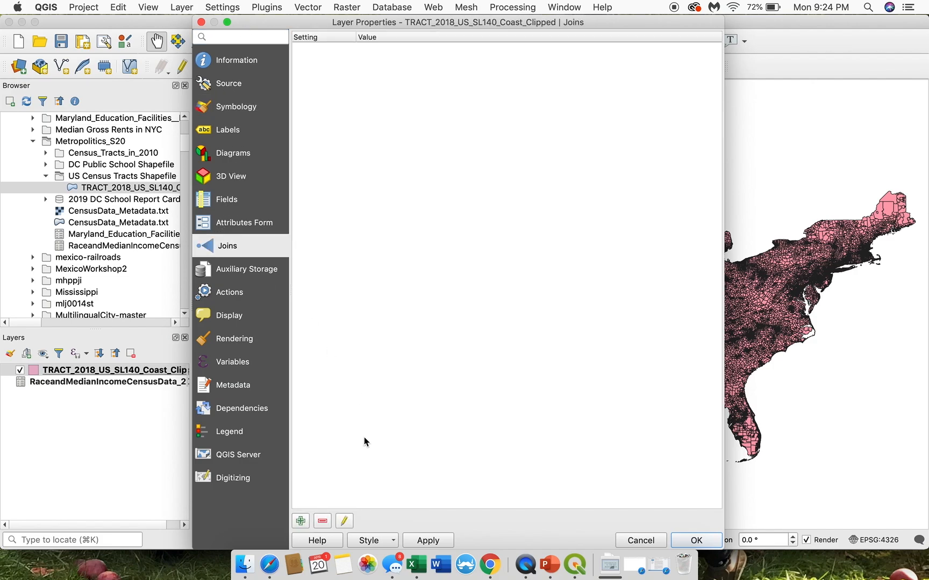
{"action": "left_click", "coordinate": [301, 521]}
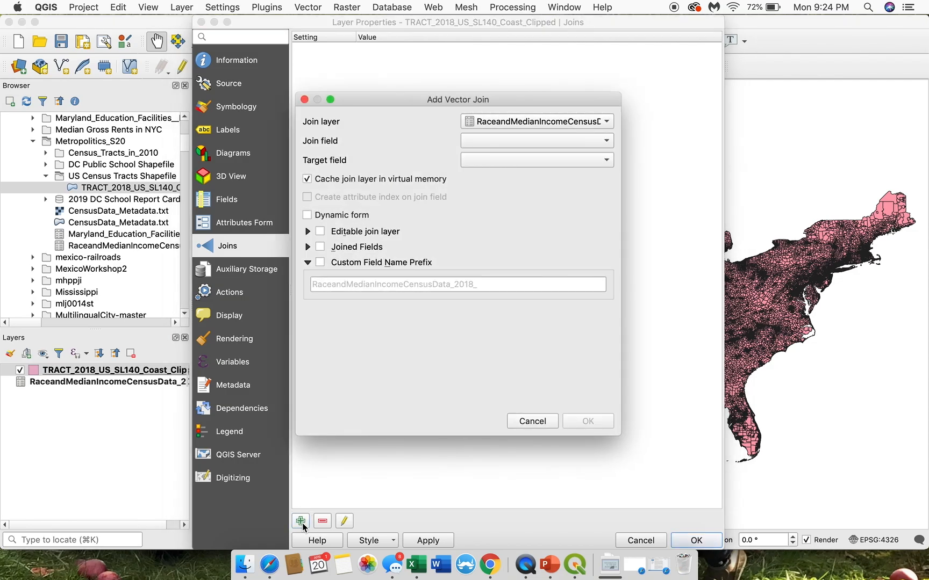
{"action": "left_click", "coordinate": [480, 127]}
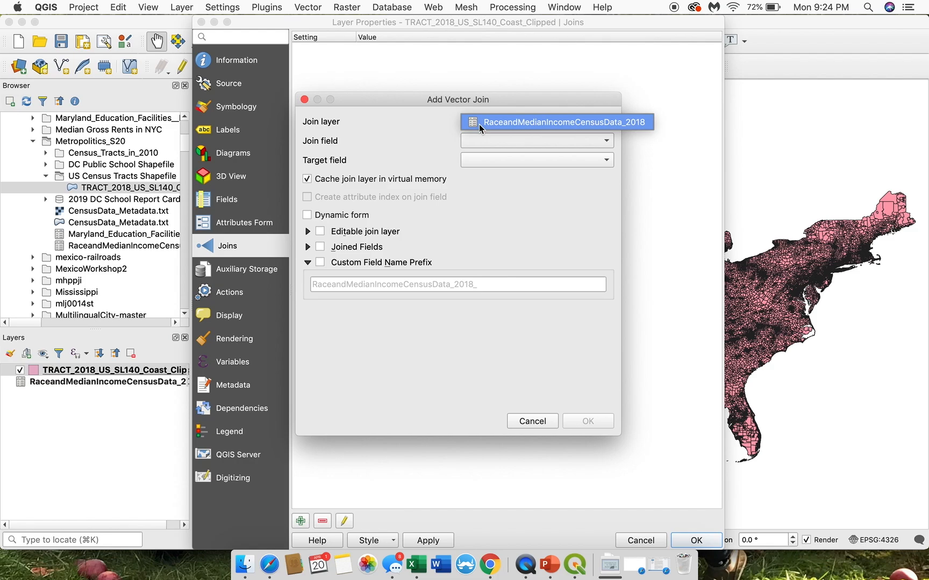
{"action": "left_click", "coordinate": [479, 124]}
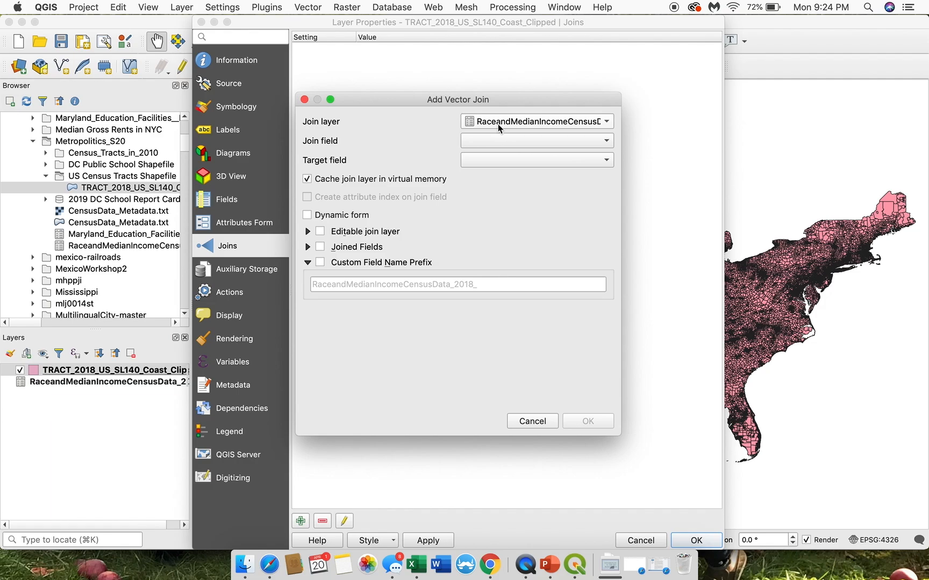
Step: Set the join field to Geo_FIPS and the target field to GEOID for the new vector join
{"action": "left_click", "coordinate": [487, 143]}
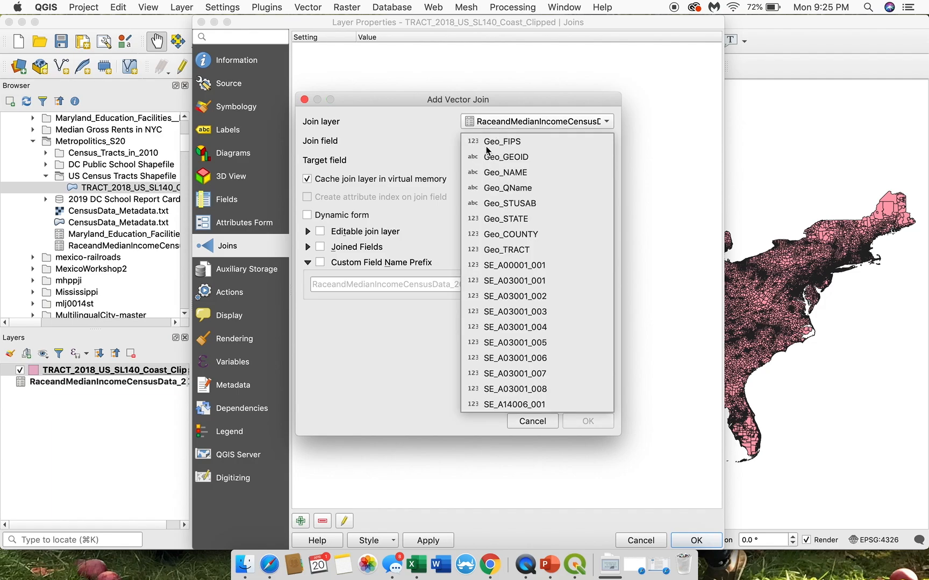
{"action": "left_click", "coordinate": [516, 145]}
{"action": "left_click", "coordinate": [515, 146]}
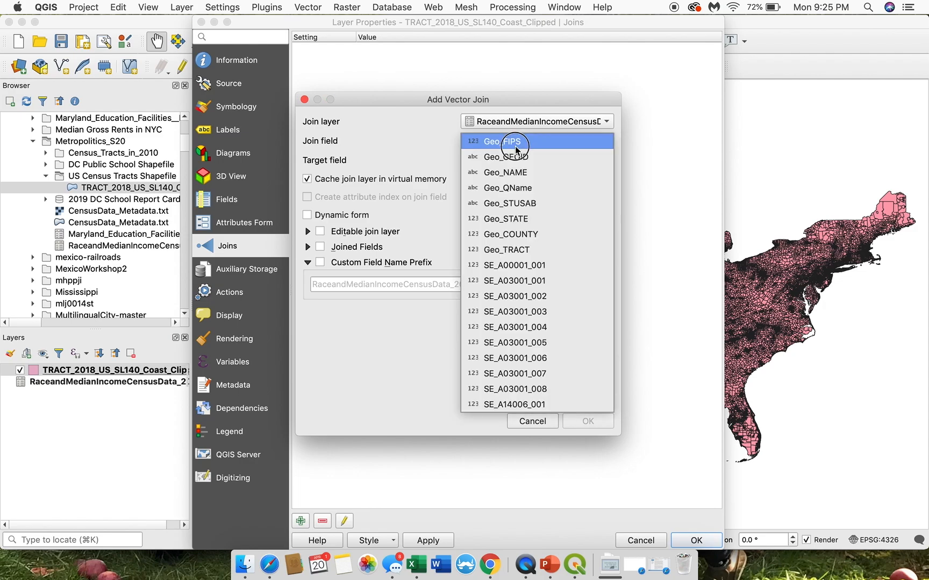
{"action": "left_click", "coordinate": [474, 143]}
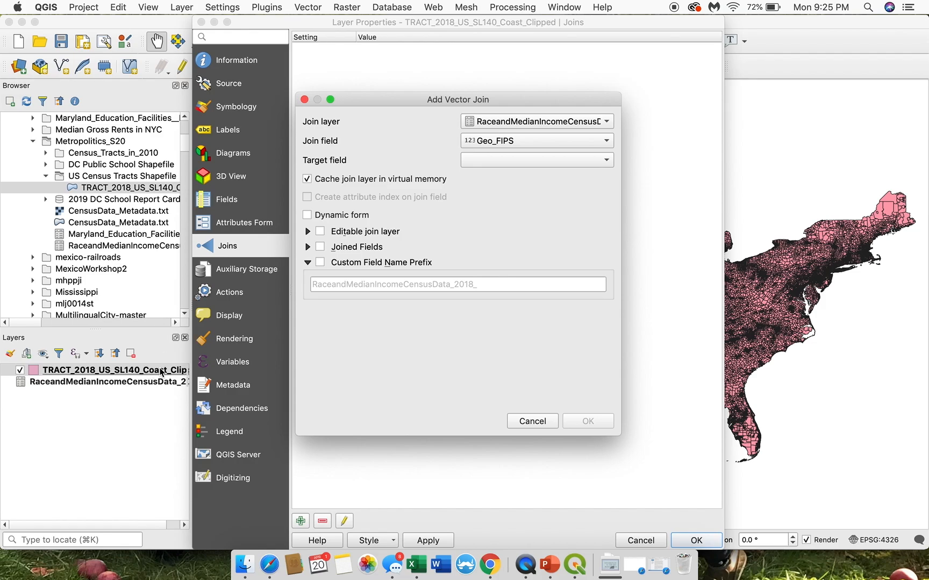
{"action": "left_click", "coordinate": [483, 159]}
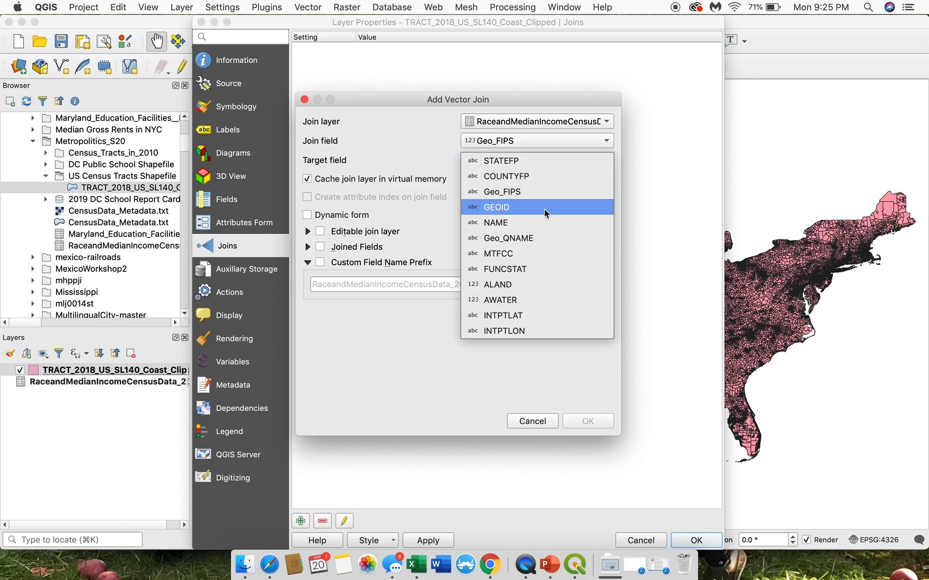
{"action": "left_click", "coordinate": [495, 209]}
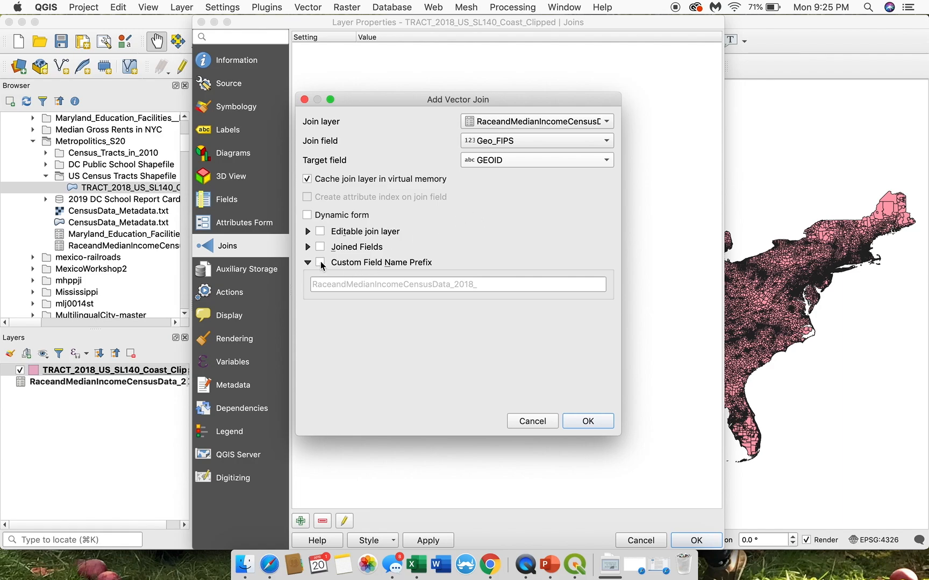
Step: Enable a custom field name prefix of C_, then confirm the join and accept the layer properties
{"action": "left_click", "coordinate": [320, 262]}
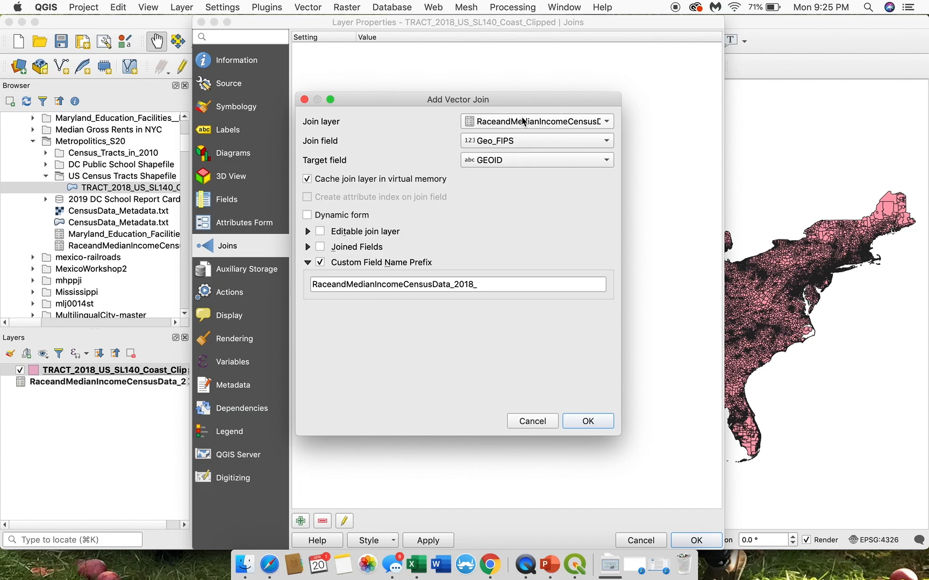
{"action": "left_click", "coordinate": [499, 285]}
{"action": "left_click", "coordinate": [473, 284]}
{"action": "left_click_drag", "start_coordinate": [474, 283], "coordinate": [306, 286]}
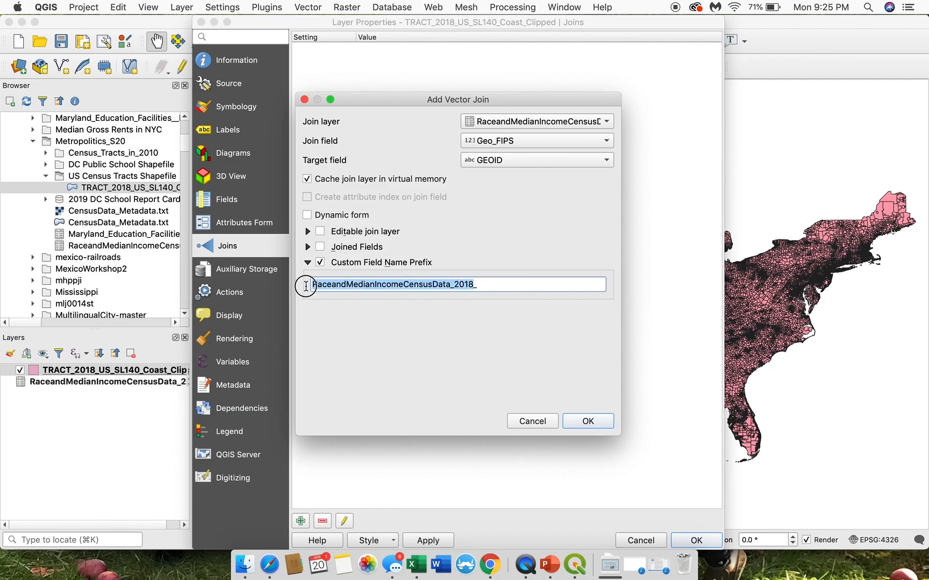
{"action": "key", "text": "BackSpace"}
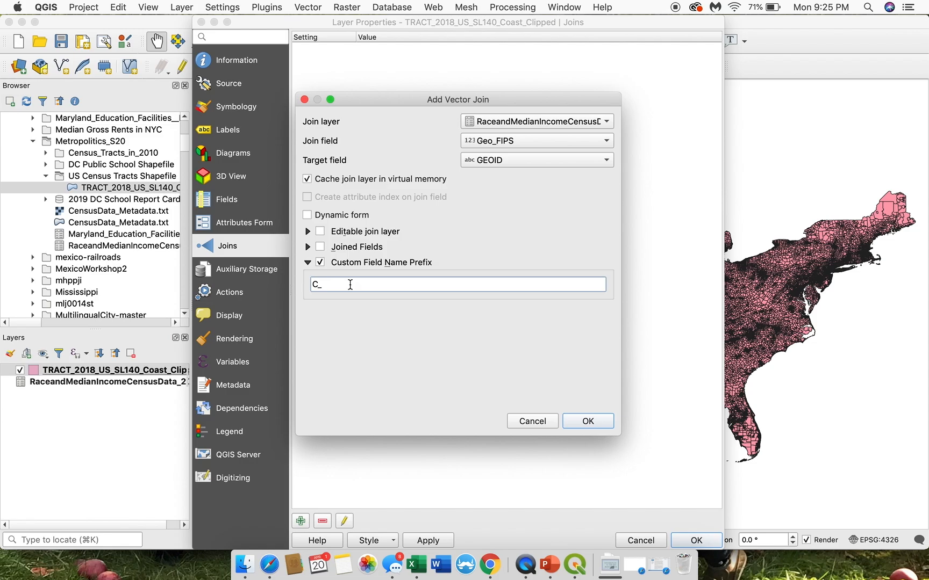
{"action": "left_click", "coordinate": [588, 421]}
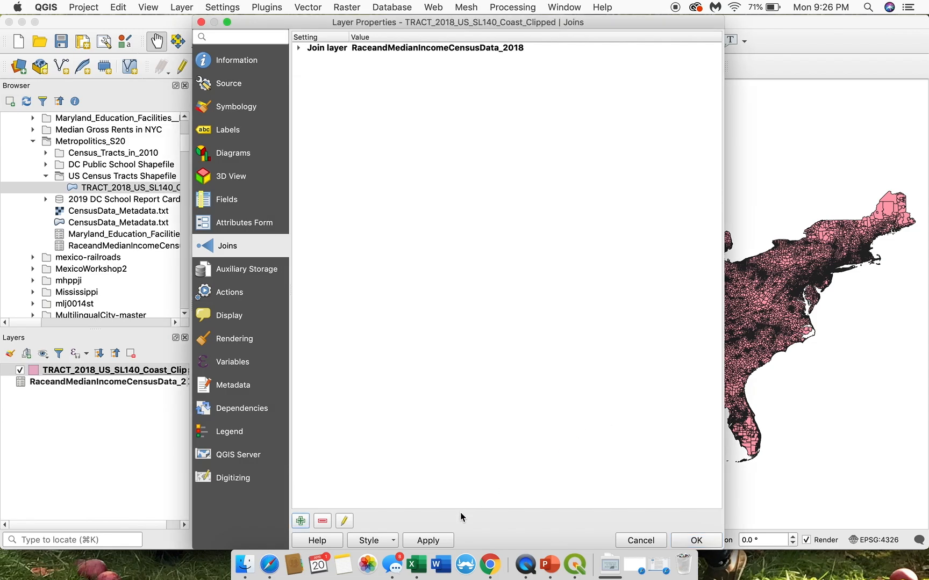
{"action": "left_click", "coordinate": [694, 541]}
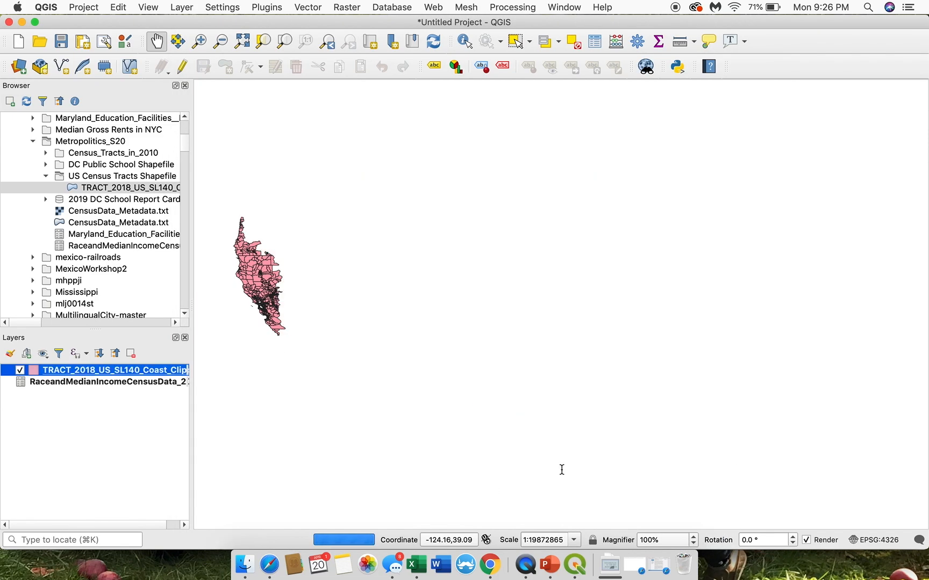
Step: Open the TRACT_2018_US_SL140_Coast_Clipped attribute table and examine the joined C_ columns for the first rows
{"action": "right_click", "coordinate": [149, 370]}
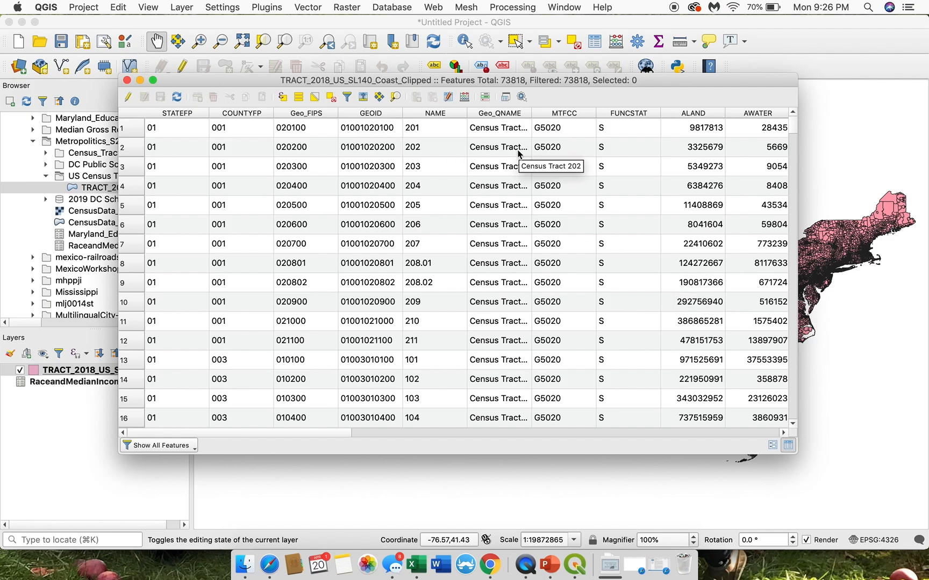
{"action": "scroll", "coordinate": [516, 154], "scroll_direction": "right", "scroll_amount": 10}
{"action": "scroll", "coordinate": [518, 154], "scroll_direction": "right", "scroll_amount": 4}
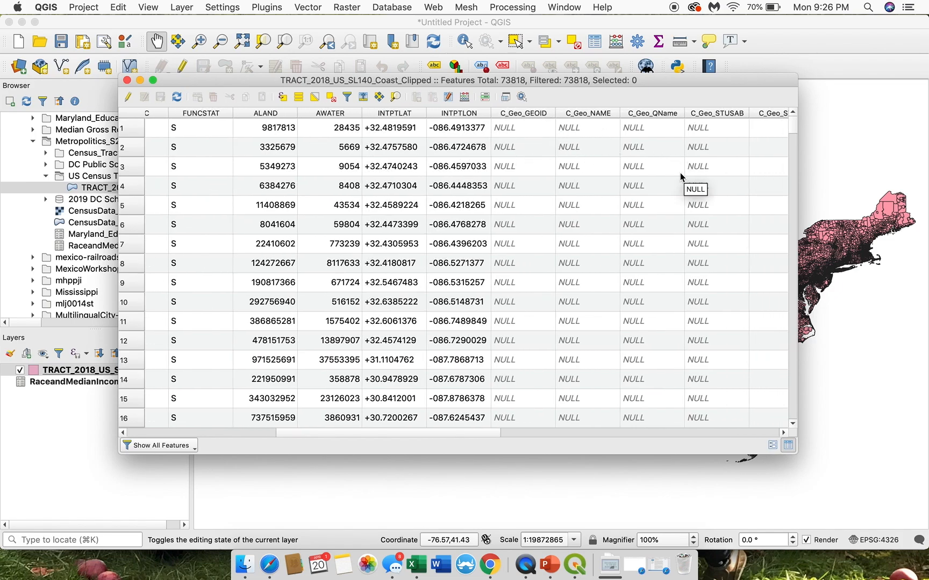
{"action": "scroll", "coordinate": [524, 176], "scroll_direction": "left", "scroll_amount": 10}
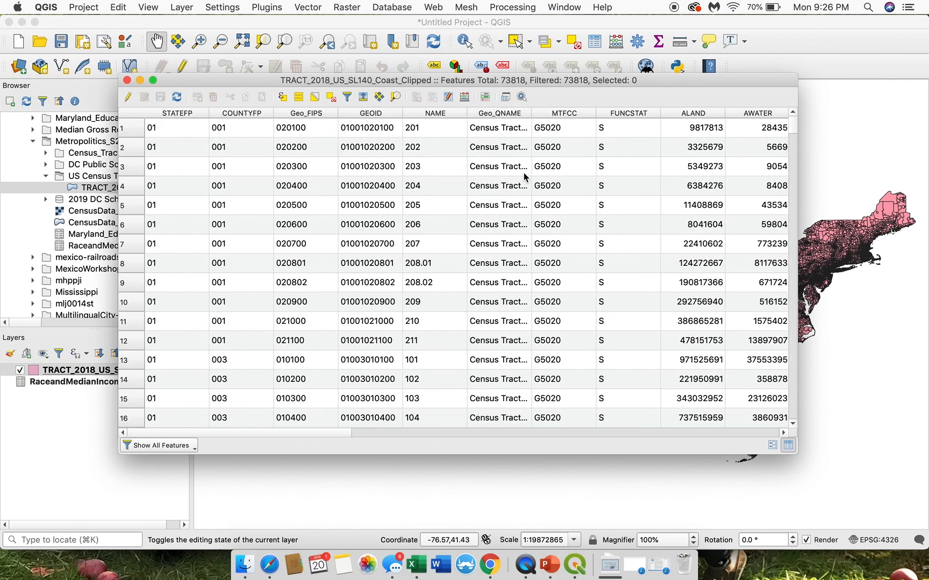
{"action": "scroll", "coordinate": [524, 176], "scroll_direction": "right", "scroll_amount": 10}
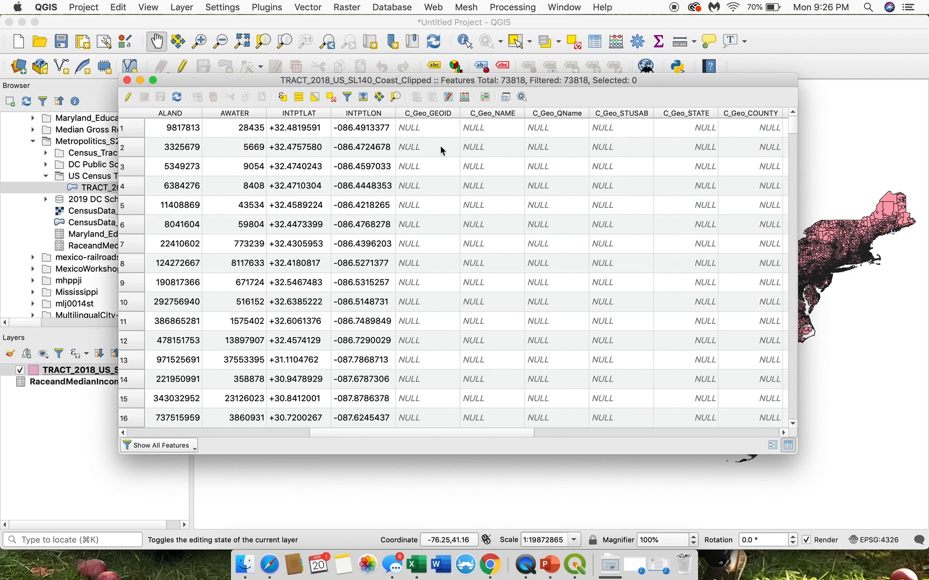
{"action": "scroll", "coordinate": [442, 203], "scroll_direction": "right", "scroll_amount": 8}
{"action": "scroll", "coordinate": [441, 204], "scroll_direction": "right", "scroll_amount": 5}
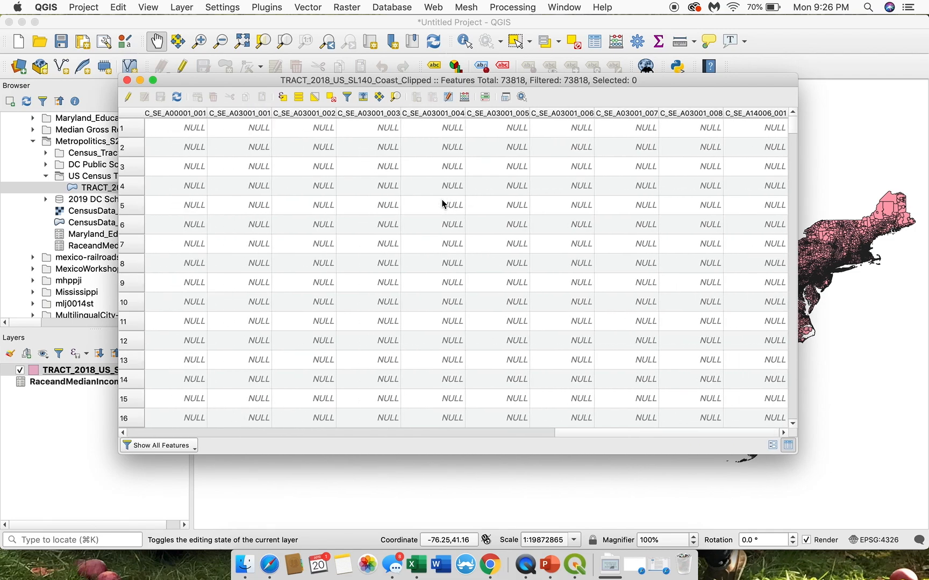
{"action": "scroll", "coordinate": [442, 203], "scroll_direction": "left", "scroll_amount": 10}
{"action": "scroll", "coordinate": [442, 203], "scroll_direction": "right", "scroll_amount": 3}
{"action": "scroll", "coordinate": [442, 203], "scroll_direction": "right", "scroll_amount": 5}
{"action": "scroll", "coordinate": [442, 203], "scroll_direction": "left", "scroll_amount": 6}
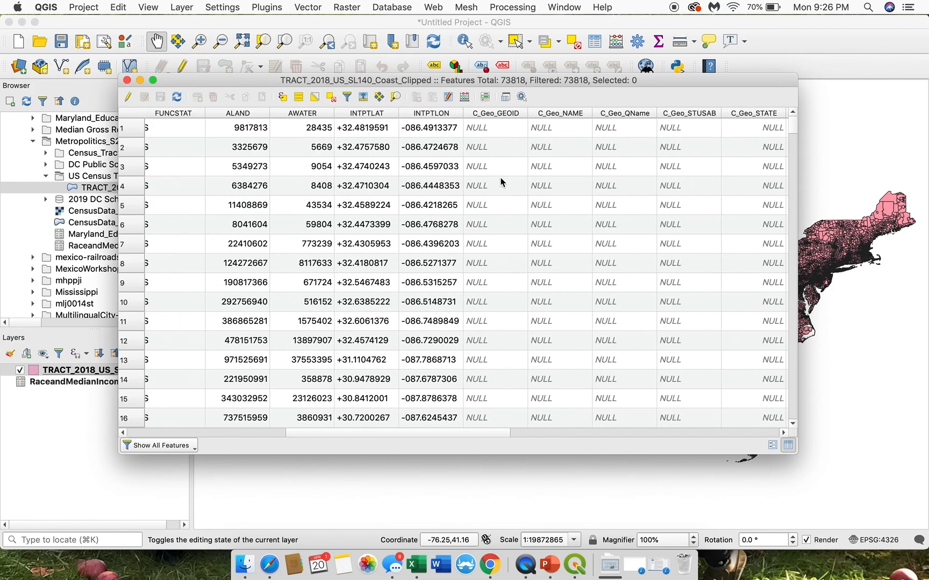
Step: Compare the original tract fields with the joined C_ columns through roughly the first 85 rows
{"action": "scroll", "coordinate": [505, 257], "scroll_direction": "down", "scroll_amount": 5}
{"action": "scroll", "coordinate": [505, 257], "scroll_direction": "left", "scroll_amount": 2}
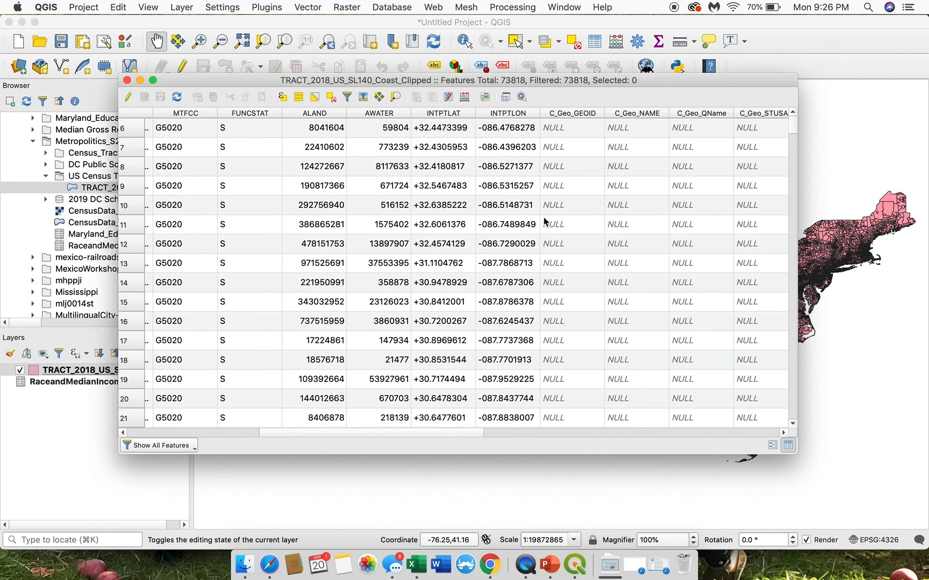
{"action": "scroll", "coordinate": [571, 319], "scroll_direction": "up", "scroll_amount": 5}
{"action": "scroll", "coordinate": [572, 319], "scroll_direction": "left", "scroll_amount": 6}
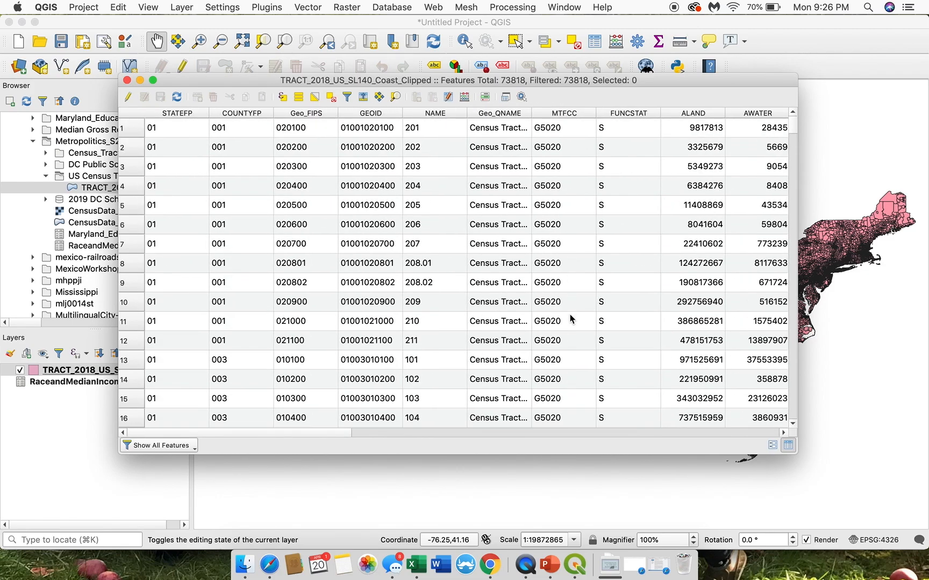
{"action": "scroll", "coordinate": [516, 321], "scroll_direction": "right", "scroll_amount": 10}
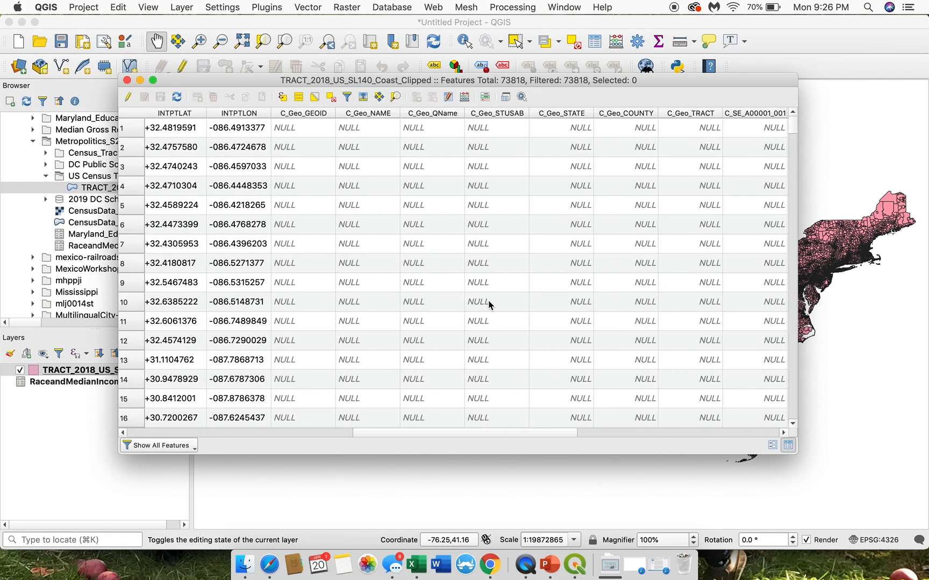
{"action": "scroll", "coordinate": [497, 300], "scroll_direction": "down", "scroll_amount": 20}
{"action": "scroll", "coordinate": [497, 300], "scroll_direction": "left", "scroll_amount": 2}
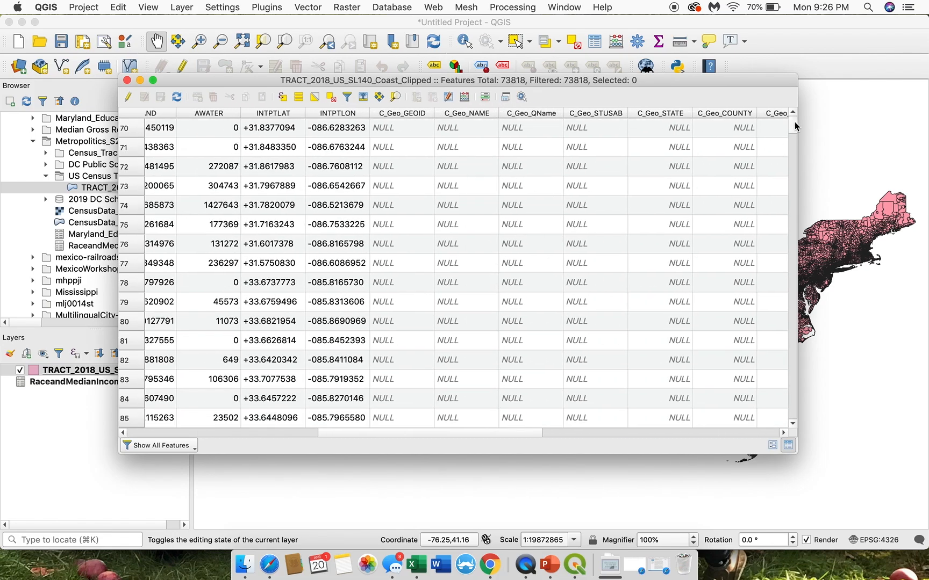
Step: Check the joined columns in the middle and at the end of the table, comparing the last rows with their STATEFP and GEOID
{"action": "left_click_drag", "start_coordinate": [793, 127], "coordinate": [785, 235]}
{"action": "left_click", "coordinate": [792, 112]}
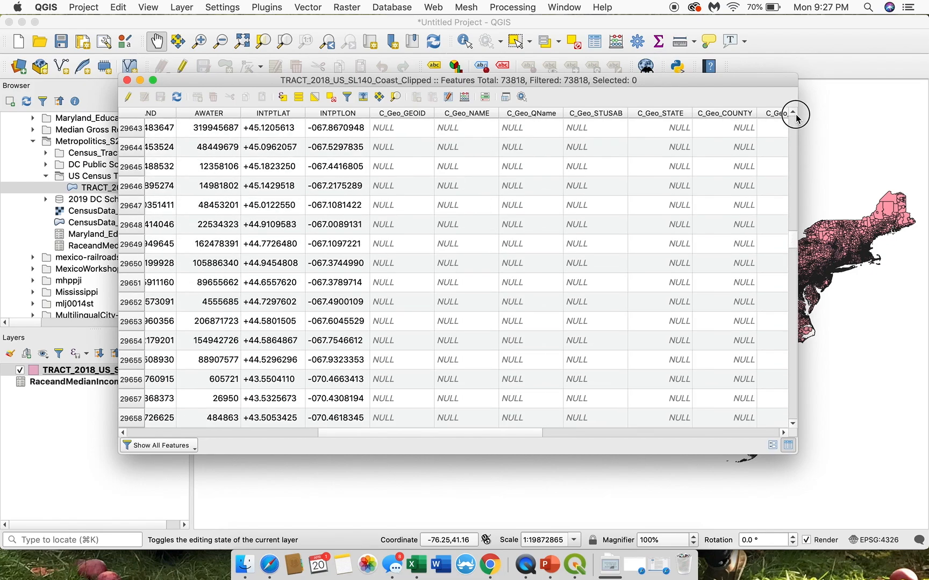
{"action": "left_click_drag", "start_coordinate": [797, 118], "coordinate": [794, 114]}
{"action": "left_click_drag", "start_coordinate": [790, 236], "coordinate": [785, 421]}
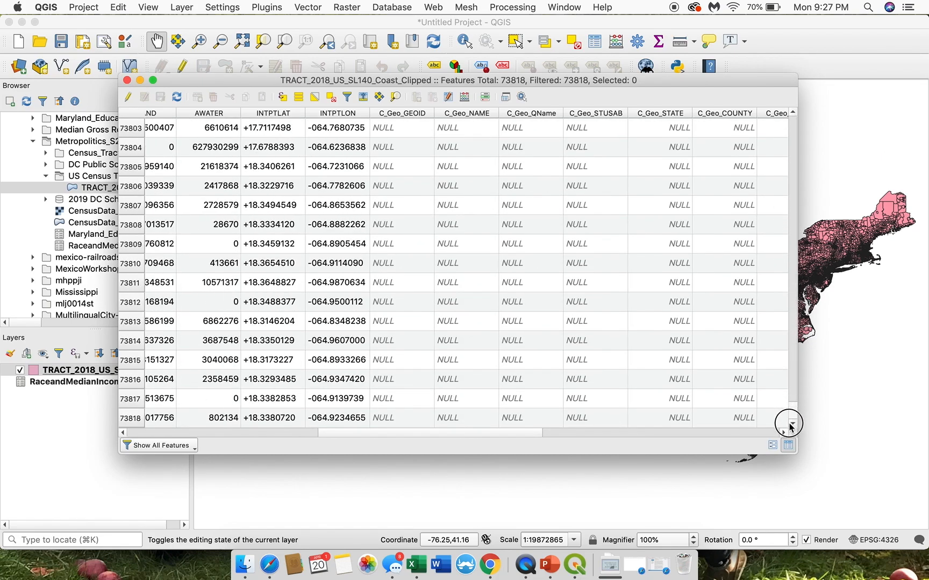
{"action": "scroll", "coordinate": [657, 339], "scroll_direction": "left", "scroll_amount": 5}
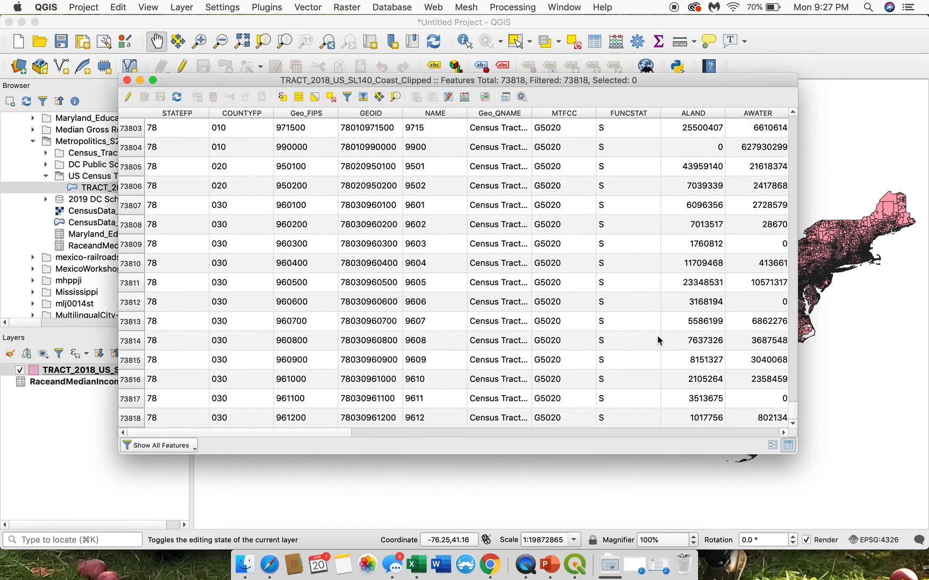
{"action": "scroll", "coordinate": [657, 338], "scroll_direction": "right", "scroll_amount": 15}
{"action": "scroll", "coordinate": [658, 338], "scroll_direction": "left", "scroll_amount": 5}
{"action": "scroll", "coordinate": [658, 337], "scroll_direction": "up", "scroll_amount": 10}
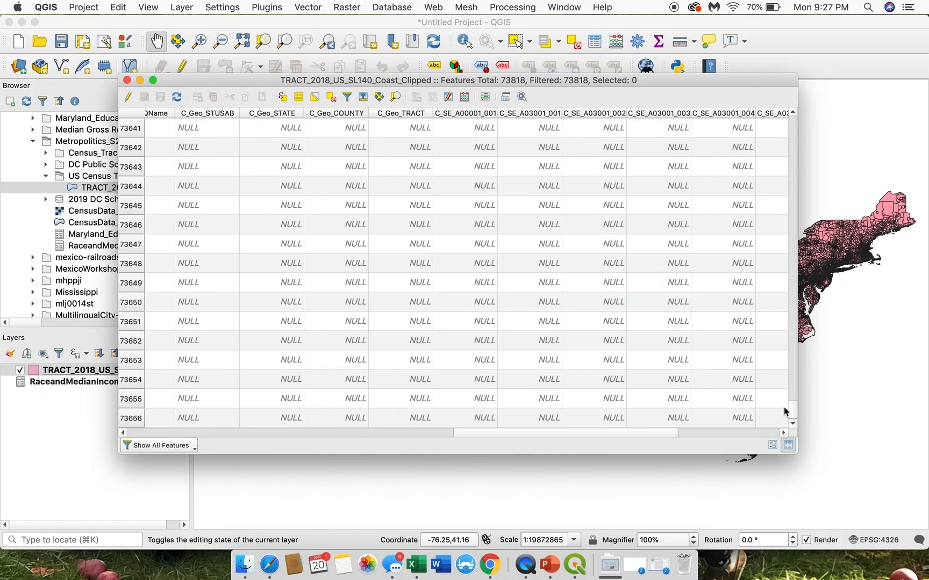
Step: Examine the joined C_SE values of the Virginia tracts around row 67815 and close the attribute table
{"action": "left_click_drag", "start_coordinate": [793, 412], "coordinate": [794, 387]}
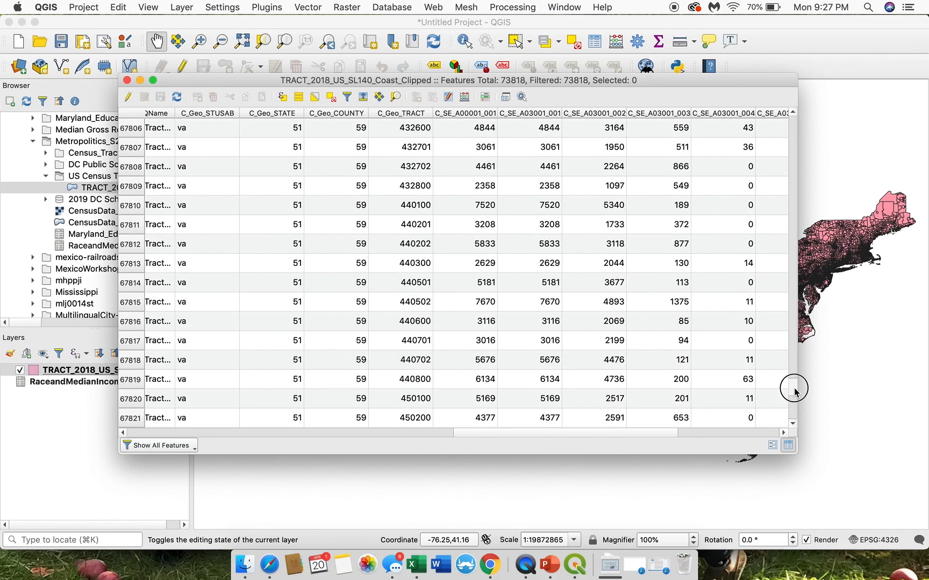
{"action": "left_click", "coordinate": [503, 306]}
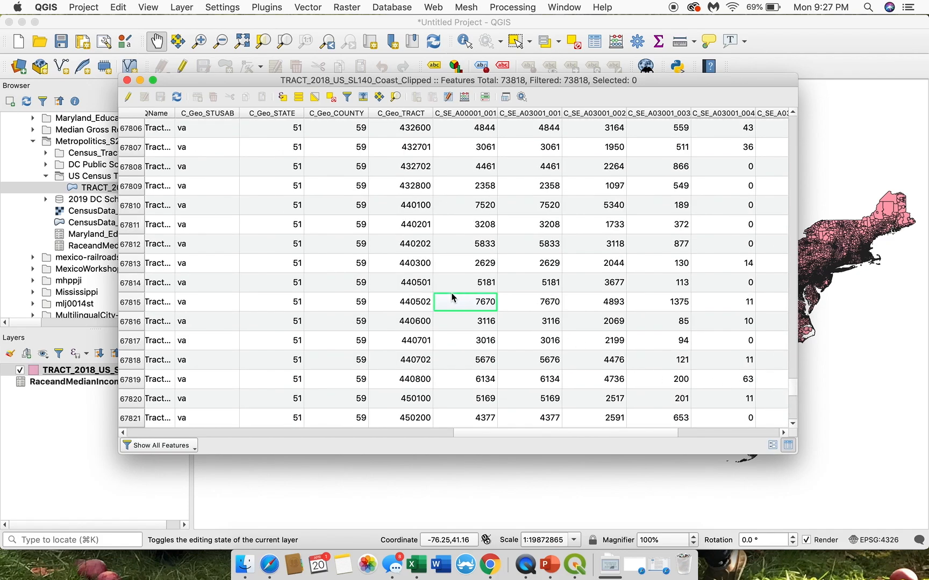
{"action": "left_click", "coordinate": [657, 263]}
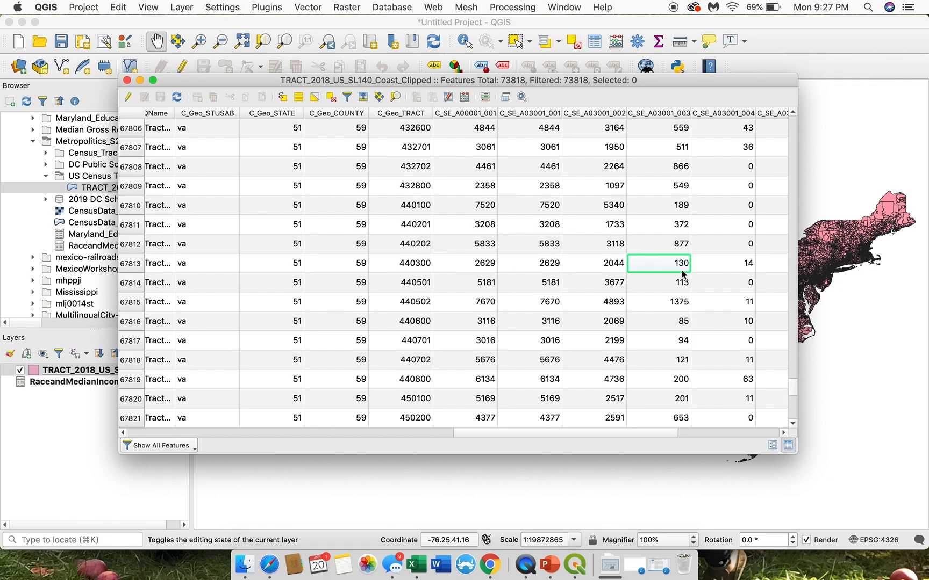
{"action": "left_click", "coordinate": [471, 306]}
{"action": "scroll", "coordinate": [469, 304], "scroll_direction": "up", "scroll_amount": 3}
{"action": "scroll", "coordinate": [469, 304], "scroll_direction": "right", "scroll_amount": 1}
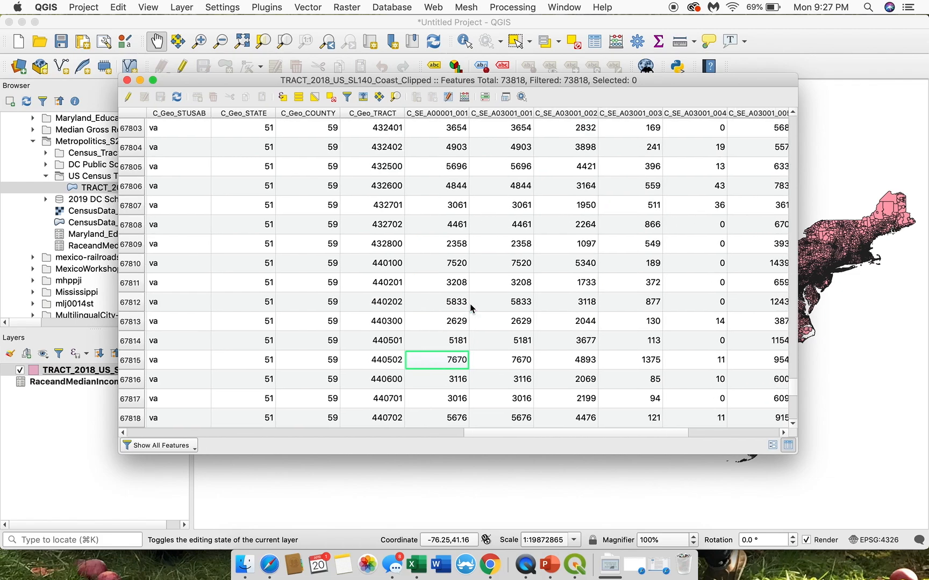
{"action": "scroll", "coordinate": [466, 284], "scroll_direction": "up", "scroll_amount": 3}
{"action": "scroll", "coordinate": [466, 285], "scroll_direction": "left", "scroll_amount": 1}
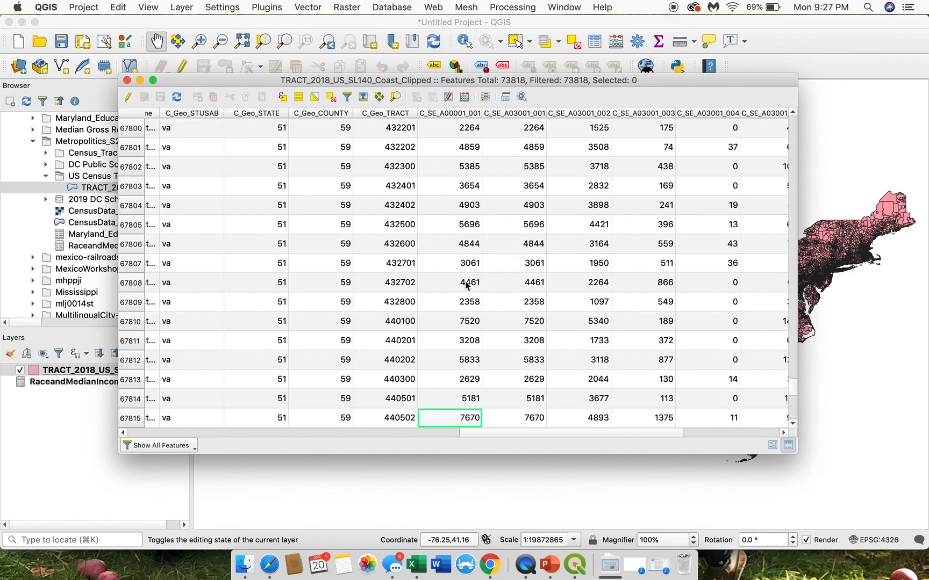
{"action": "left_click", "coordinate": [126, 81]}
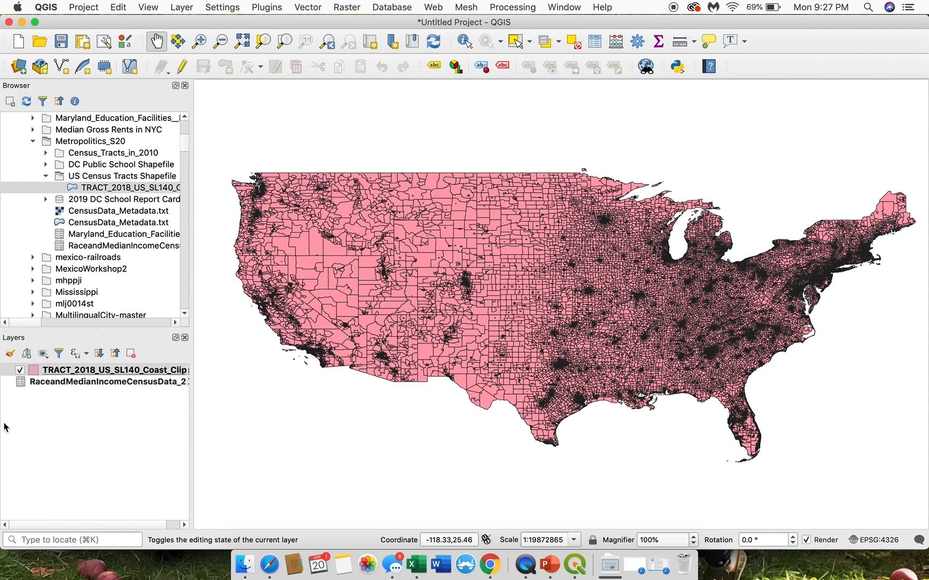
Step: Change the symbology of the TRACT_2018_US_SL140_Coast_Clipped layer from a single symbol to Graduated
{"action": "right_click", "coordinate": [114, 374]}
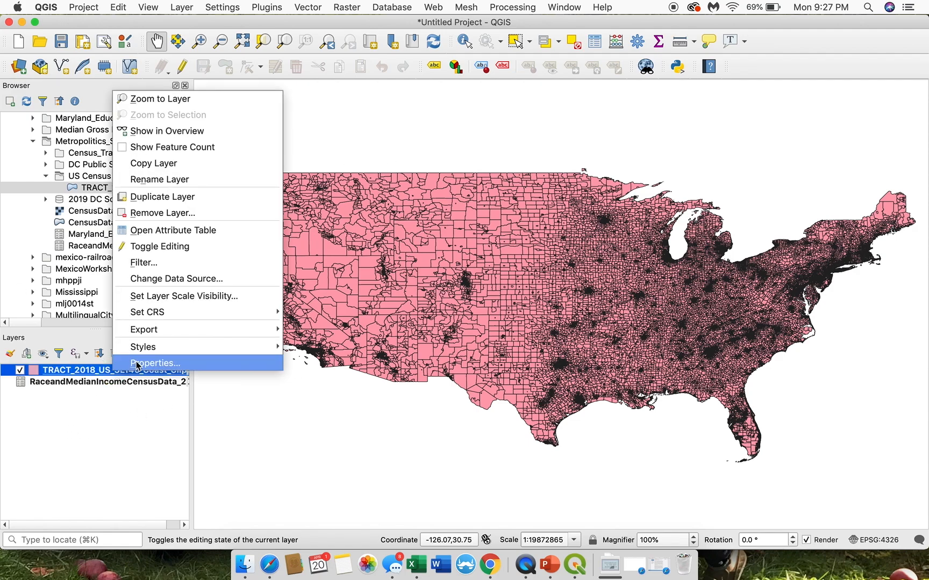
{"action": "left_click", "coordinate": [137, 365]}
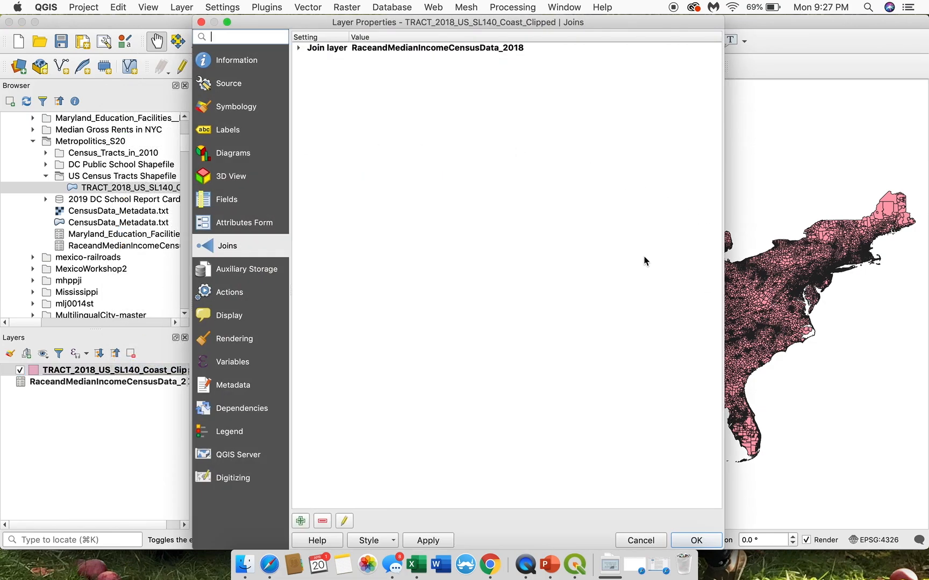
{"action": "left_click", "coordinate": [245, 109]}
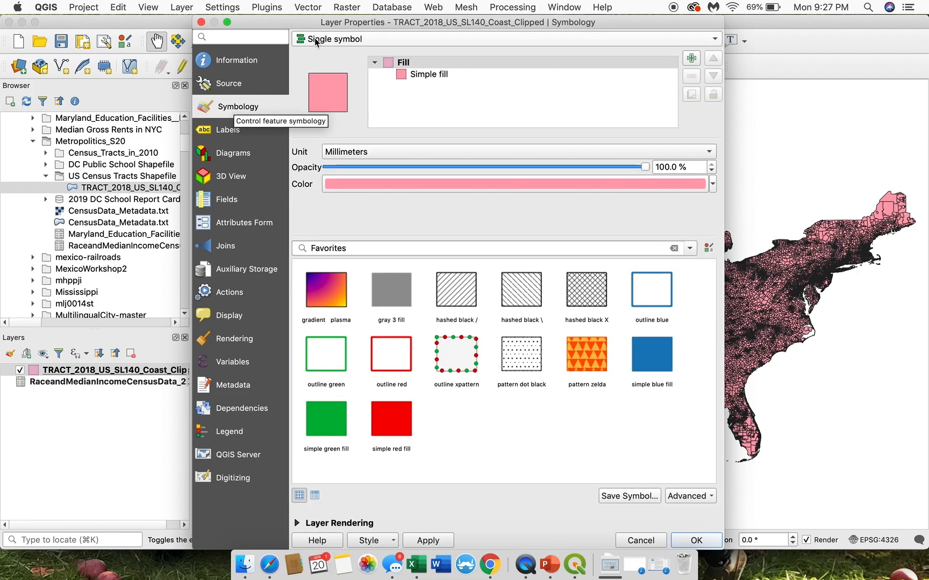
{"action": "left_click", "coordinate": [350, 43]}
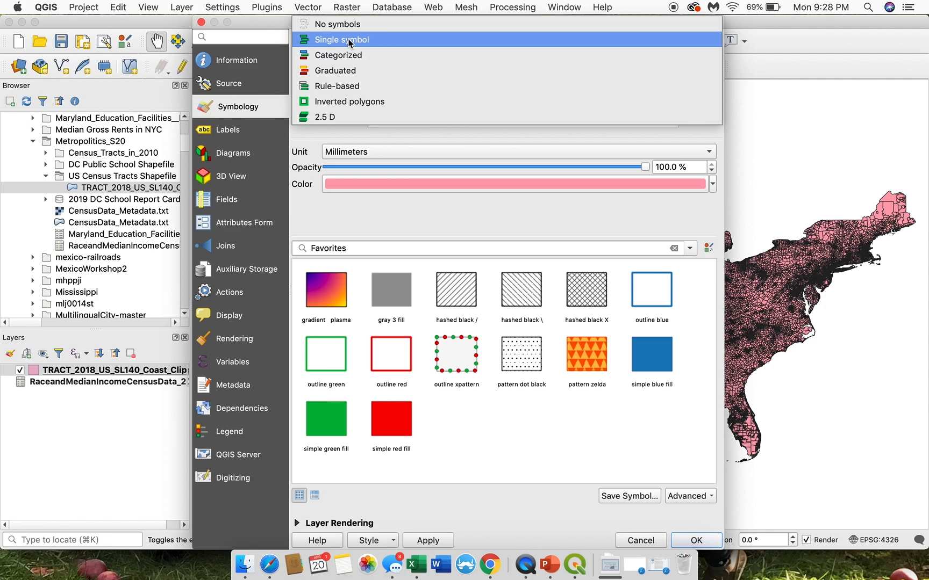
{"action": "left_click", "coordinate": [311, 72]}
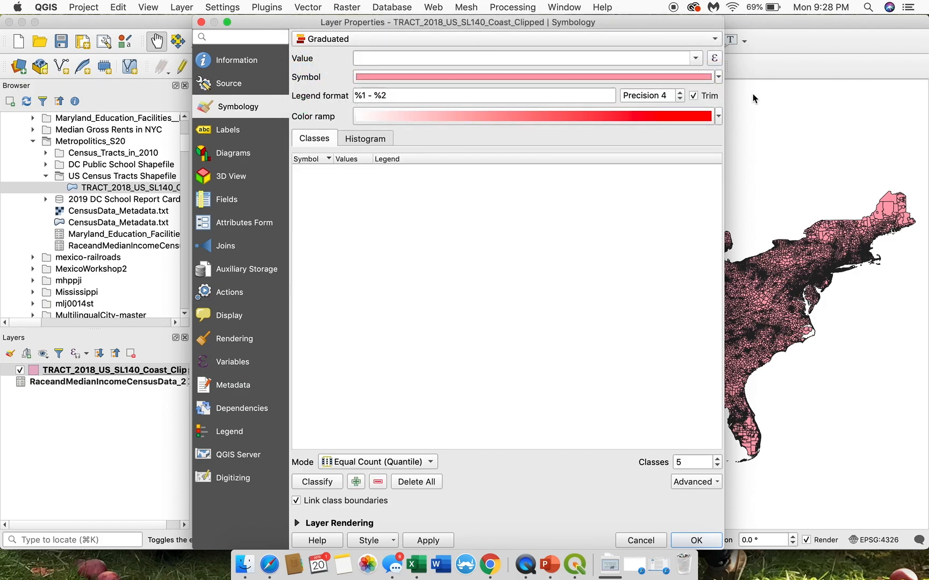
Step: Examine the numeric fields available as the graduated value, from ALAND through the joined C_SE fields
{"action": "left_click", "coordinate": [696, 58]}
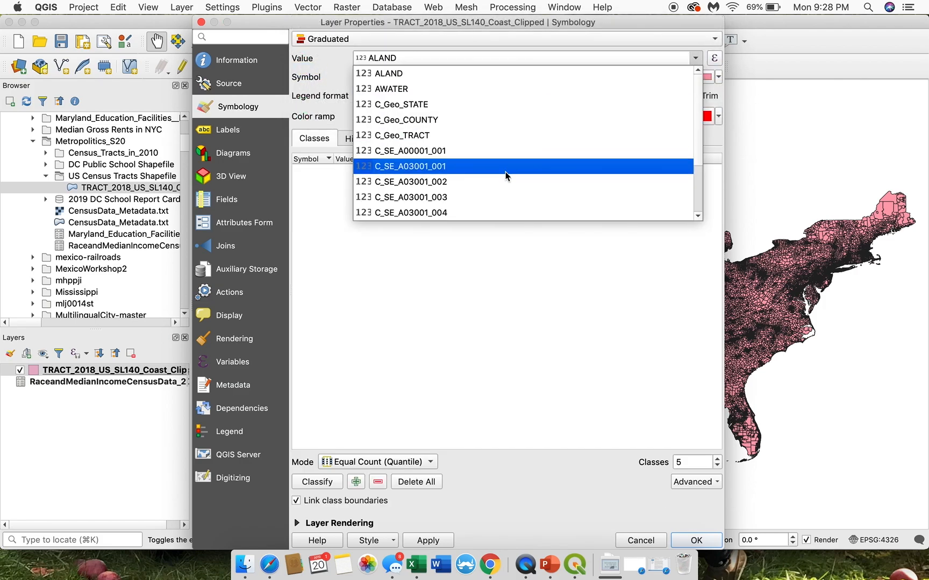
{"action": "scroll", "coordinate": [506, 175], "scroll_direction": "down", "scroll_amount": 2}
{"action": "scroll", "coordinate": [506, 177], "scroll_direction": "up", "scroll_amount": 2}
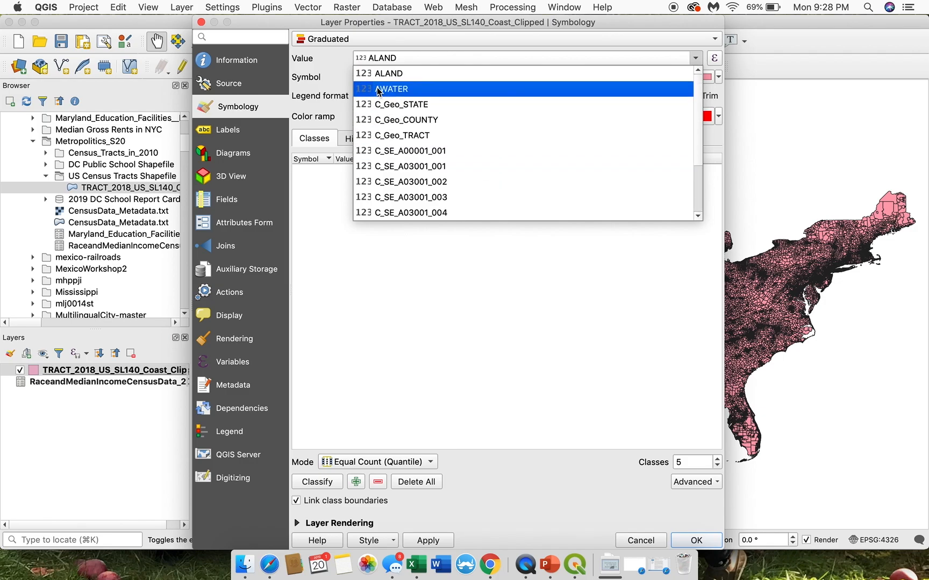
{"action": "scroll", "coordinate": [366, 166], "scroll_direction": "down", "scroll_amount": 2}
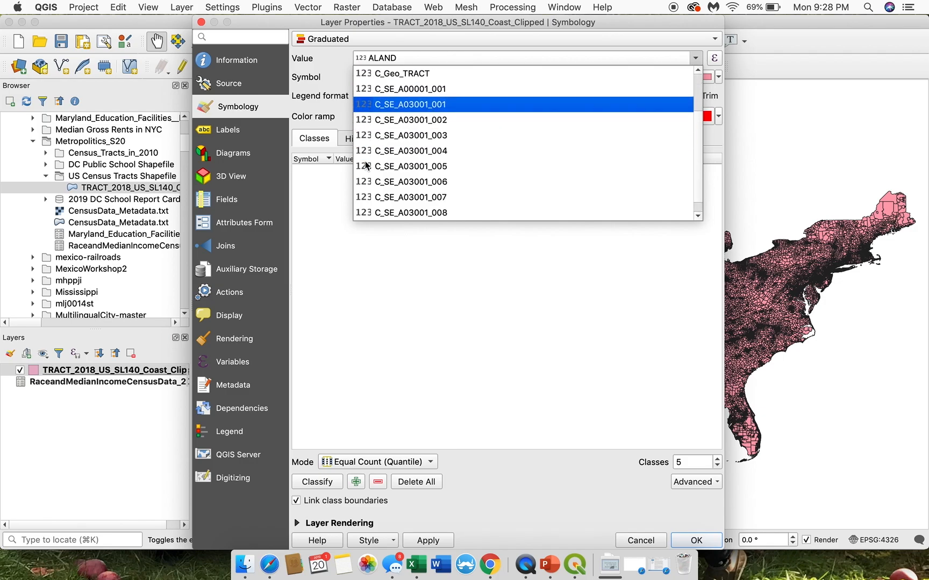
{"action": "scroll", "coordinate": [366, 166], "scroll_direction": "up", "scroll_amount": 1}
{"action": "scroll", "coordinate": [366, 166], "scroll_direction": "up", "scroll_amount": 1}
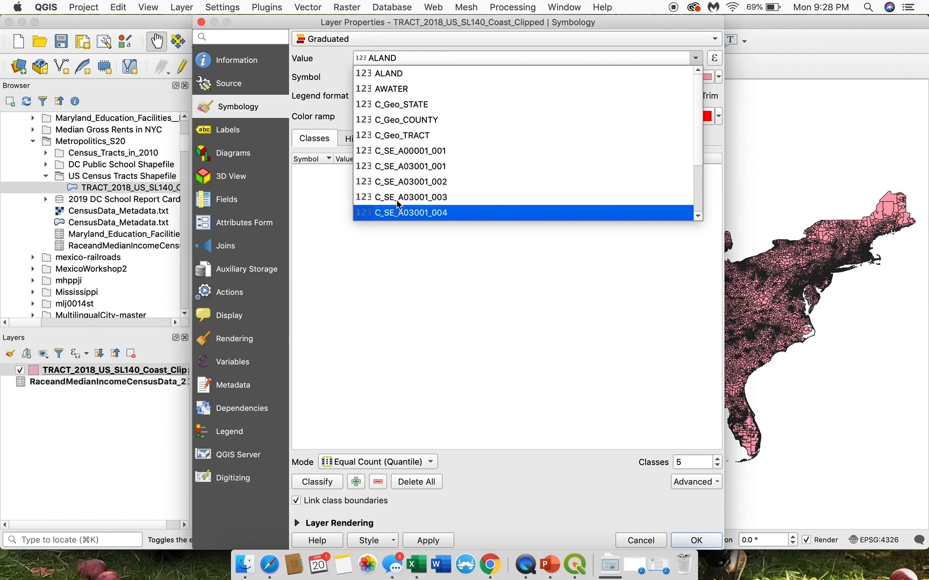
{"action": "scroll", "coordinate": [404, 180], "scroll_direction": "down", "scroll_amount": 3}
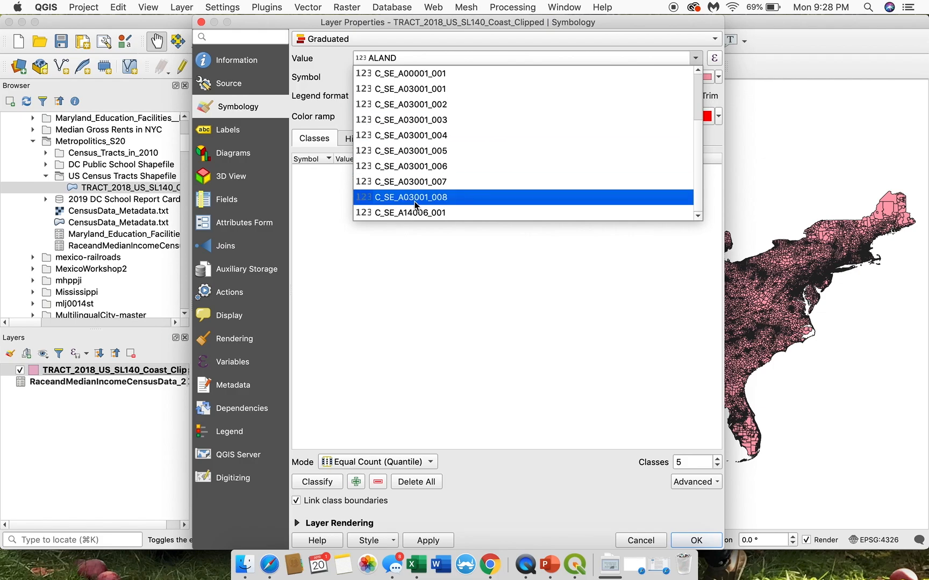
Step: Look up the variable code for median household income in CensusData_Metadata.txt from the Metropolitics_S20 folder, then return to the layer's symbology
{"action": "key", "text": "ctrl+Up"}
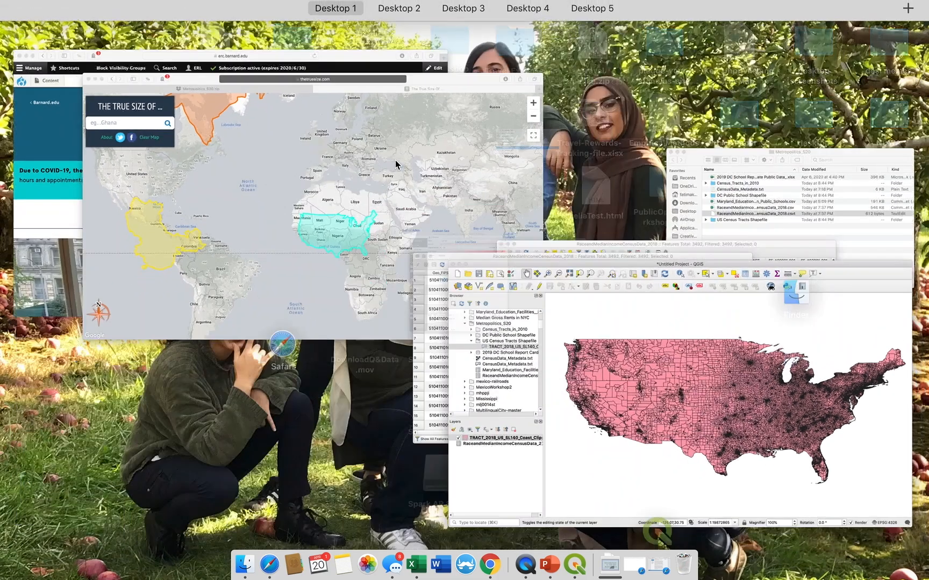
{"action": "left_click", "coordinate": [819, 217]}
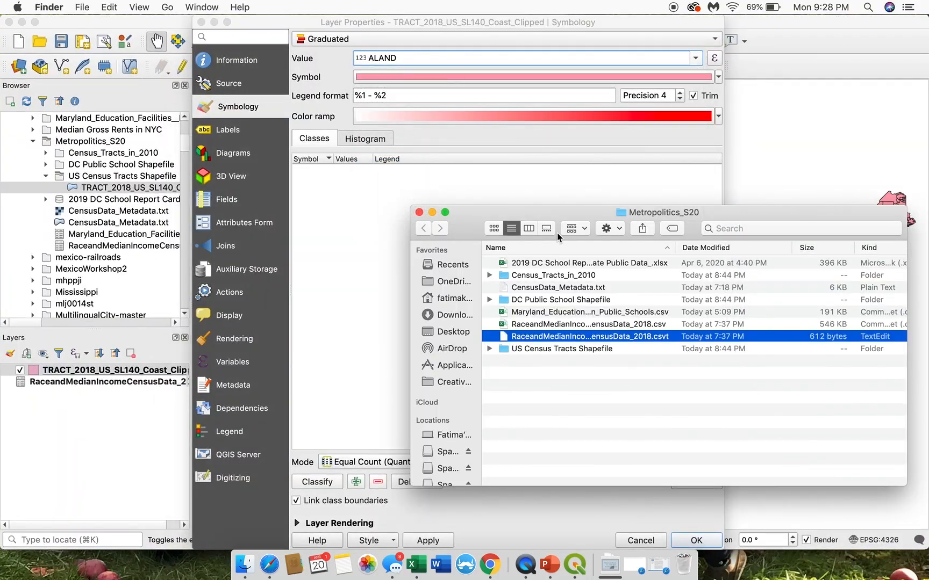
{"action": "double_click", "coordinate": [557, 292]}
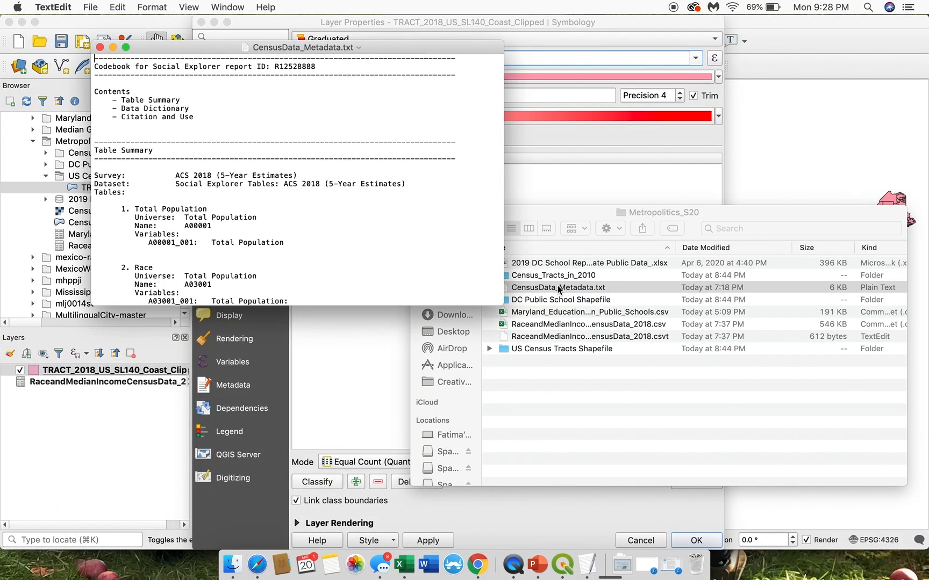
{"action": "scroll", "coordinate": [146, 189], "scroll_direction": "down", "scroll_amount": 10}
{"action": "scroll", "coordinate": [238, 176], "scroll_direction": "up", "scroll_amount": 2}
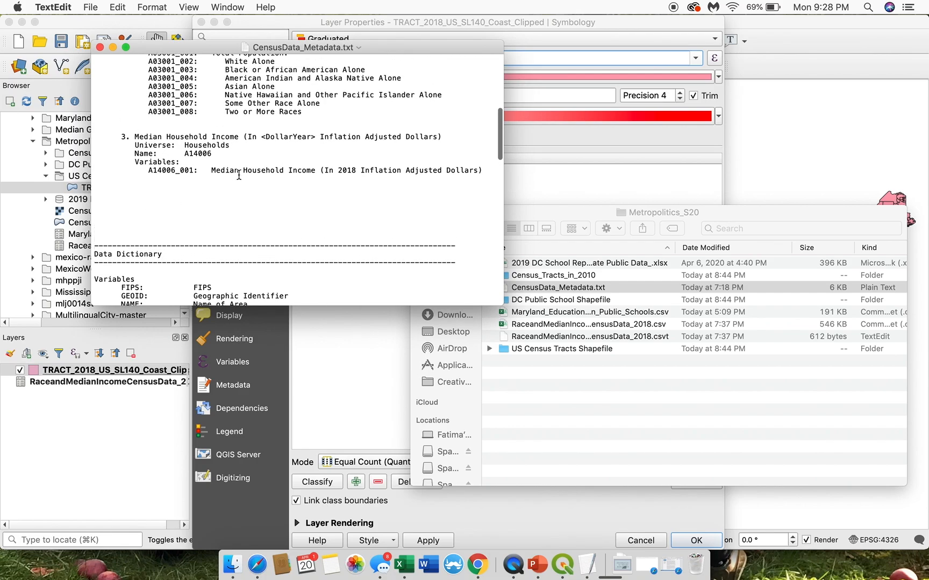
{"action": "left_click_drag", "start_coordinate": [148, 171], "coordinate": [199, 172]}
{"action": "left_click", "coordinate": [637, 144]}
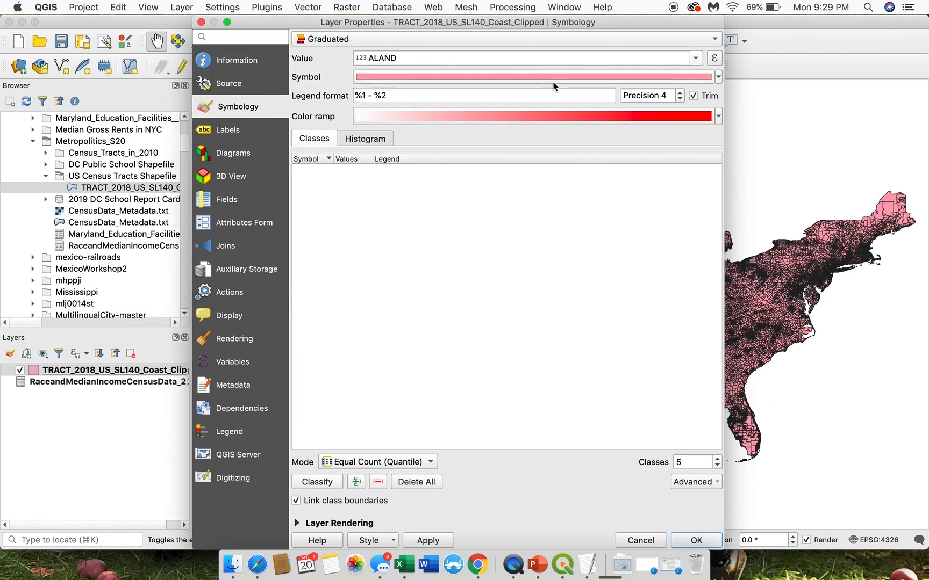
Step: Set the graduated value of the tract layer to the median household income field C_SE_A14006_001
{"action": "left_click", "coordinate": [697, 58]}
{"action": "scroll", "coordinate": [546, 184], "scroll_direction": "down", "scroll_amount": 2}
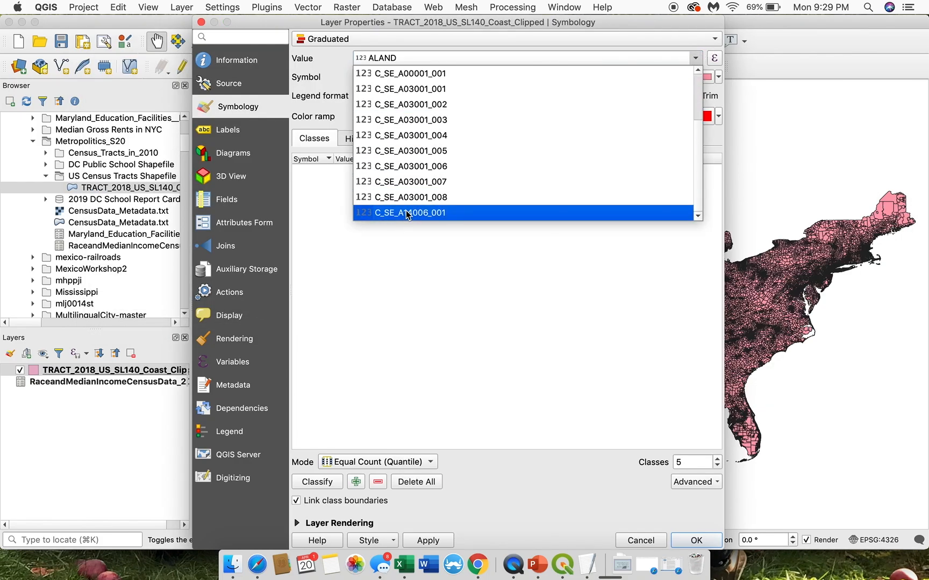
{"action": "scroll", "coordinate": [410, 148], "scroll_direction": "up", "scroll_amount": 2}
{"action": "scroll", "coordinate": [410, 148], "scroll_direction": "down", "scroll_amount": 2}
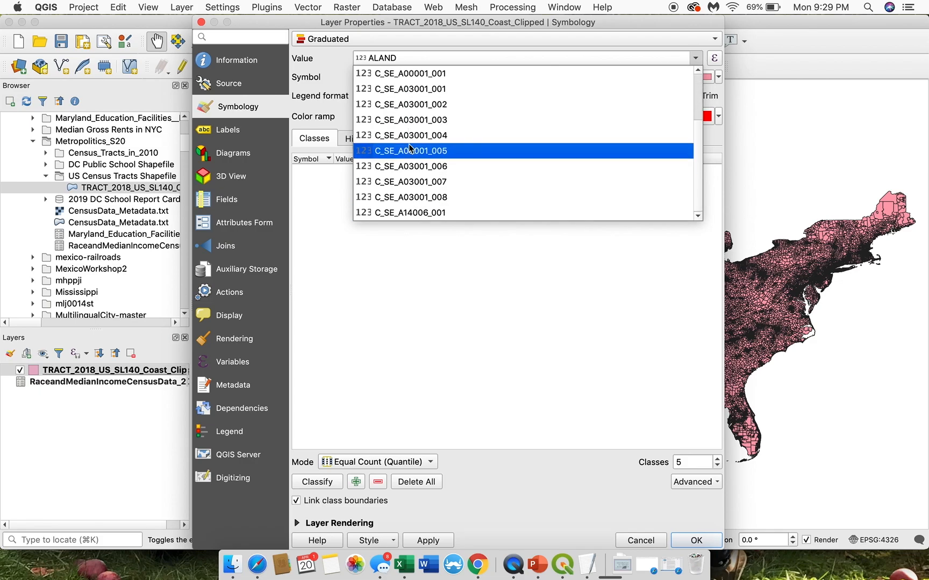
{"action": "left_click", "coordinate": [426, 213]}
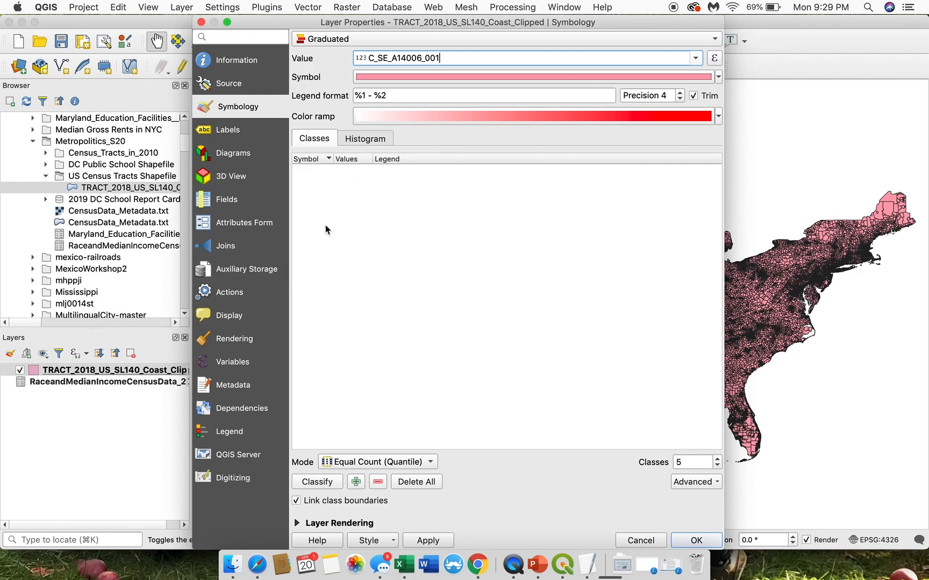
Step: Classify the tracts into 5 Equal Count (Quantile) classes with the white-to-red ramp and apply the style to the layer
{"action": "left_click", "coordinate": [316, 484]}
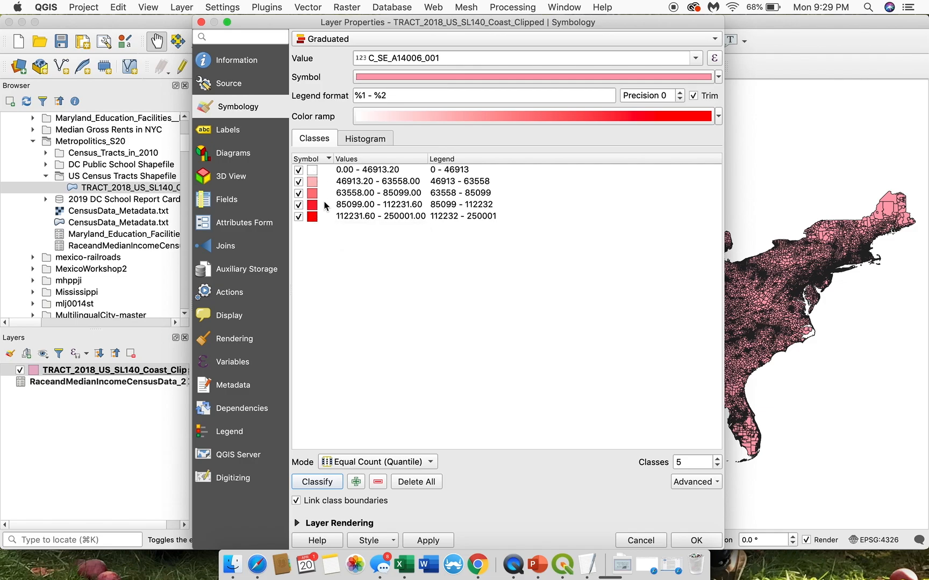
{"action": "left_click", "coordinate": [315, 173]}
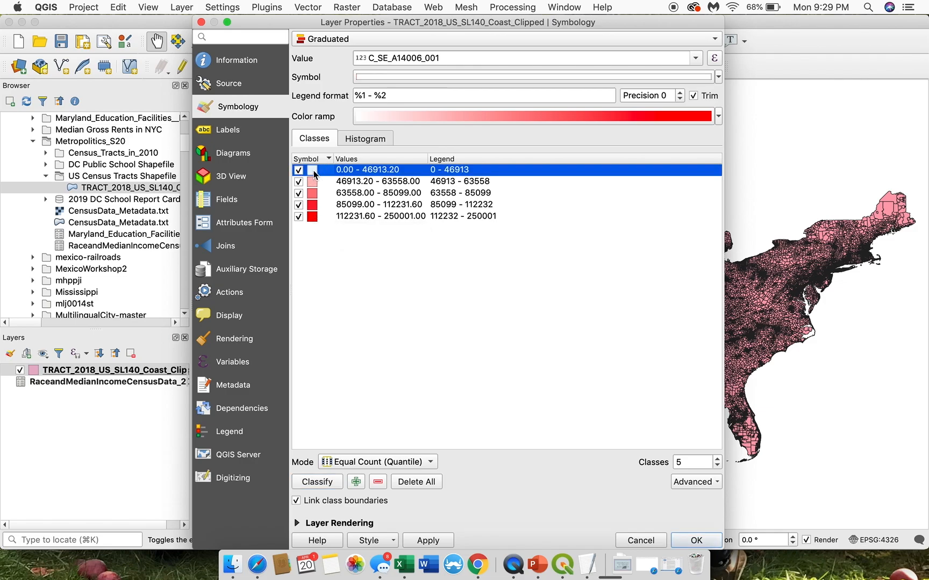
{"action": "left_click", "coordinate": [352, 183]}
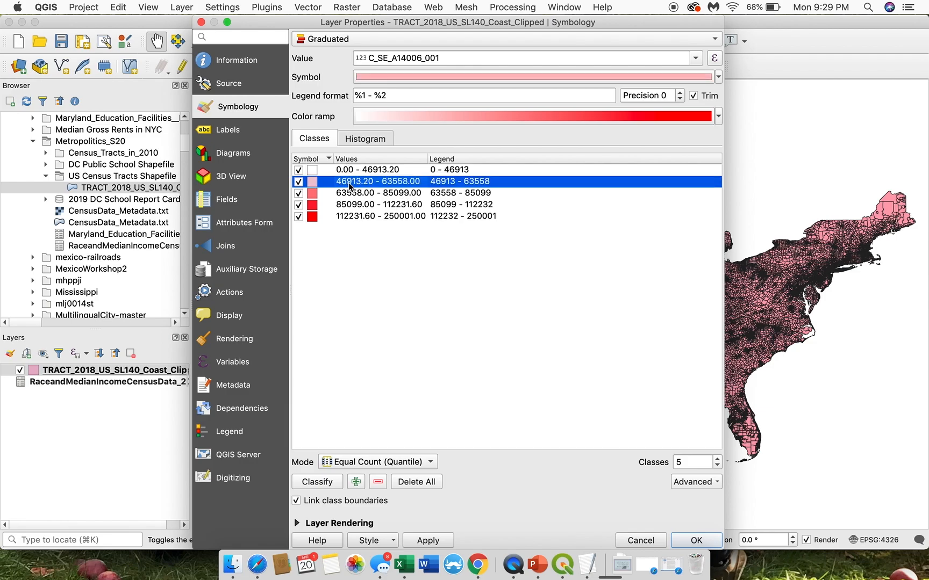
{"action": "left_click", "coordinate": [352, 171]}
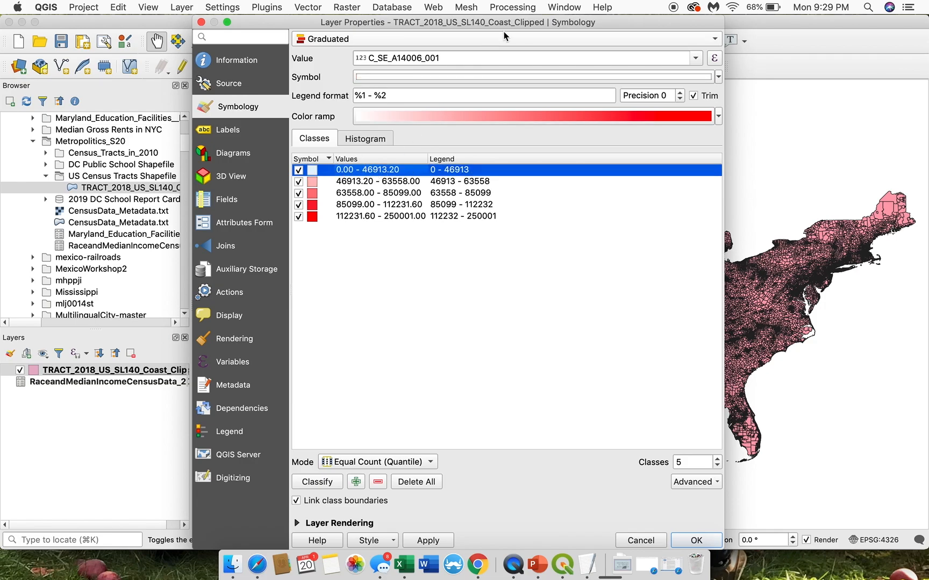
{"action": "left_click_drag", "start_coordinate": [497, 22], "coordinate": [368, 23]}
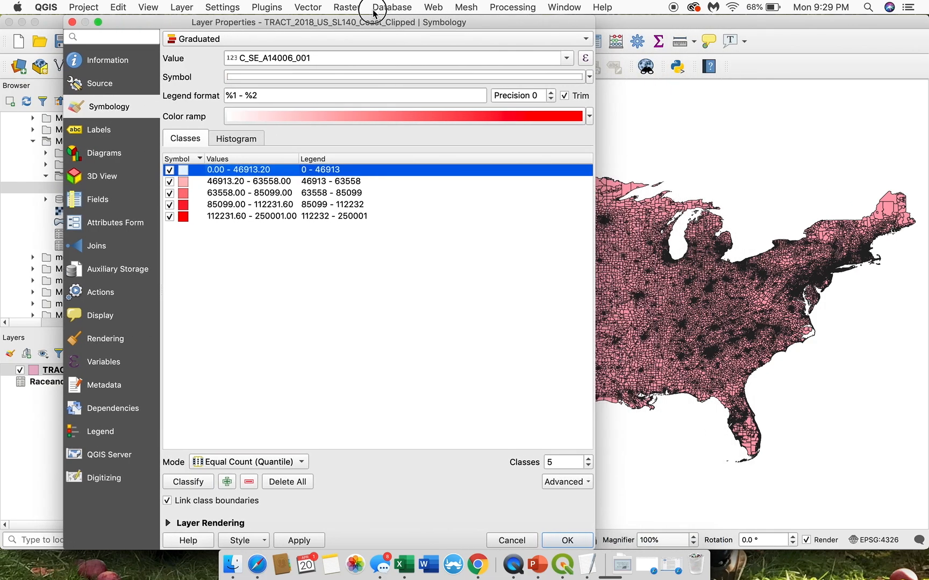
{"action": "left_click", "coordinate": [300, 541]}
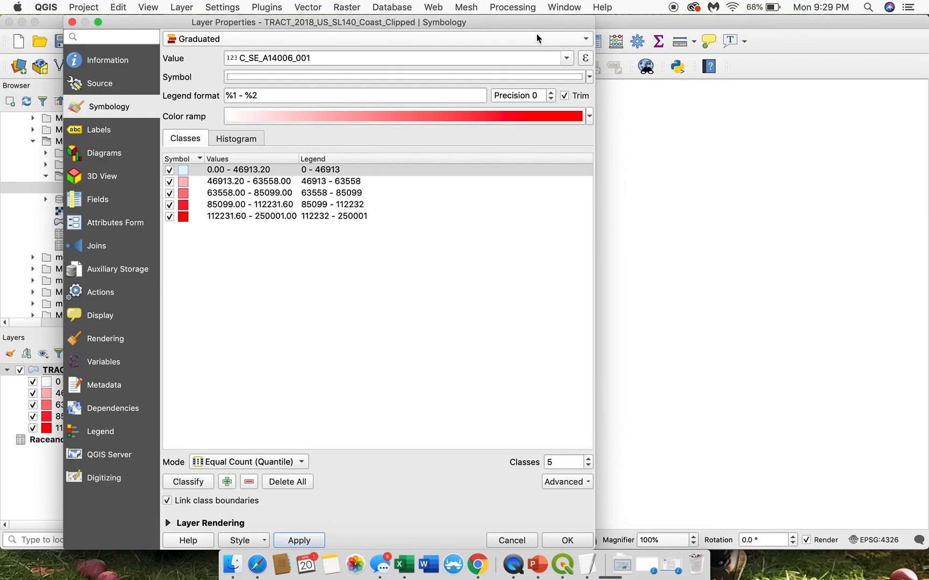
{"action": "left_click_drag", "start_coordinate": [541, 24], "coordinate": [581, 25]}
{"action": "left_click", "coordinate": [600, 541]}
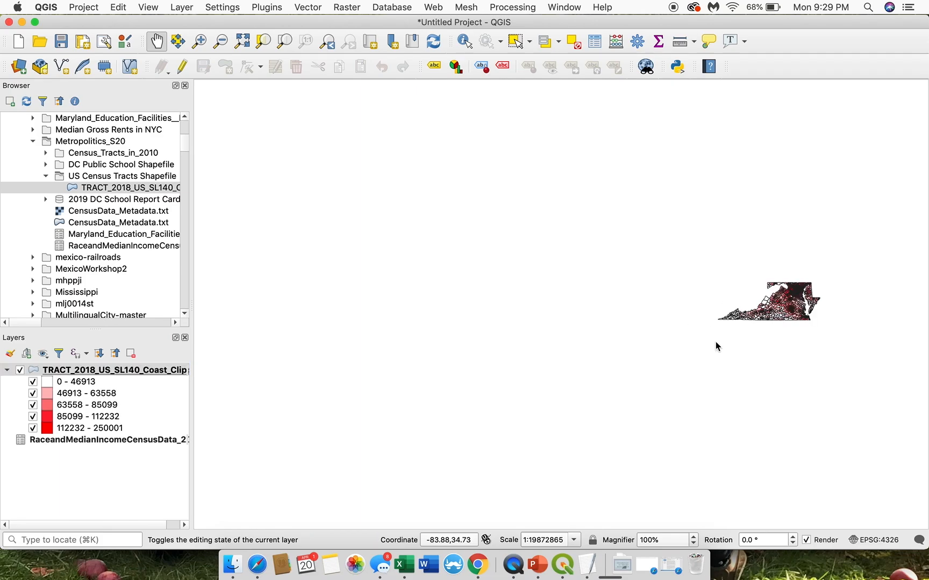
Step: Zoom the map in on the coloured tracts of Virginia, Maryland and Washington DC
{"action": "left_click_drag", "start_coordinate": [715, 345], "coordinate": [705, 320]}
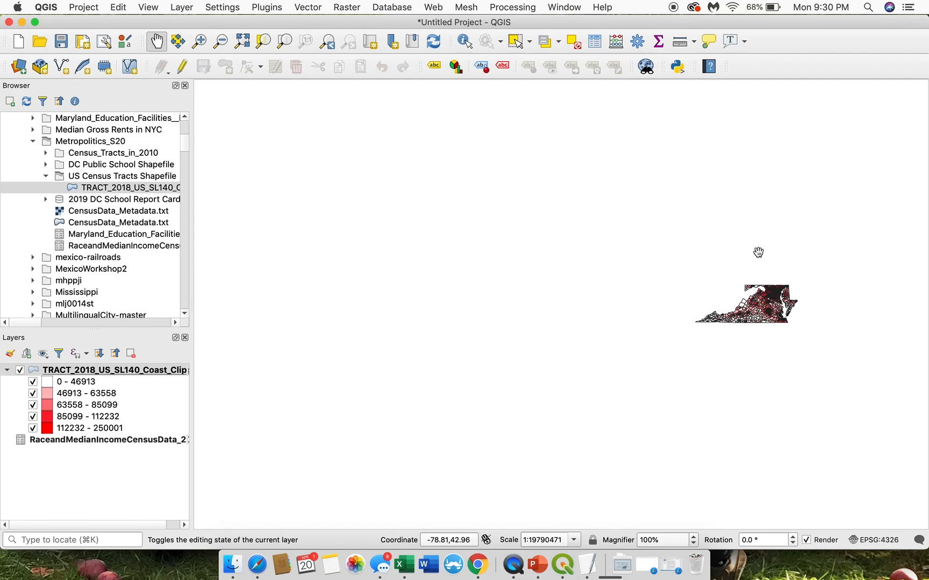
{"action": "left_click", "coordinate": [204, 45]}
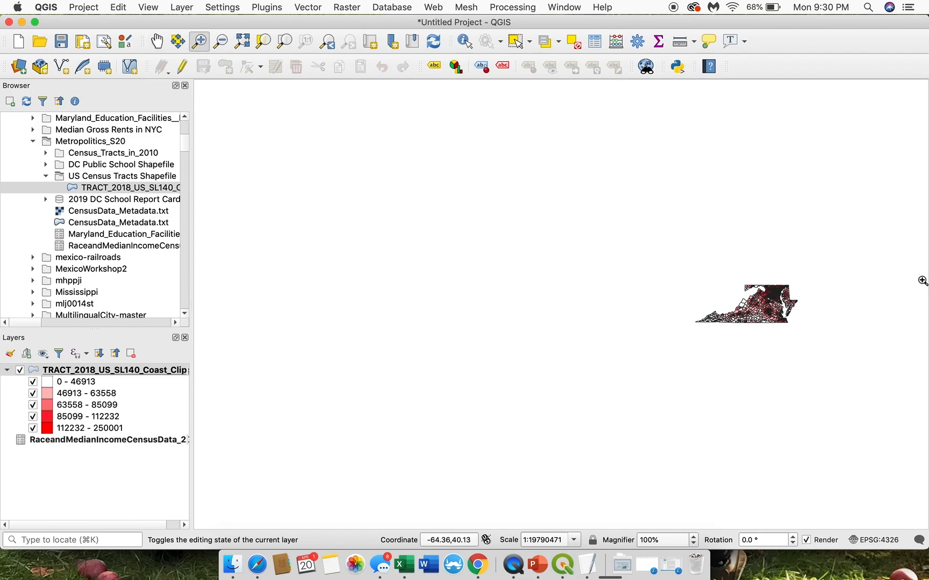
{"action": "left_click_drag", "start_coordinate": [677, 261], "coordinate": [811, 336]}
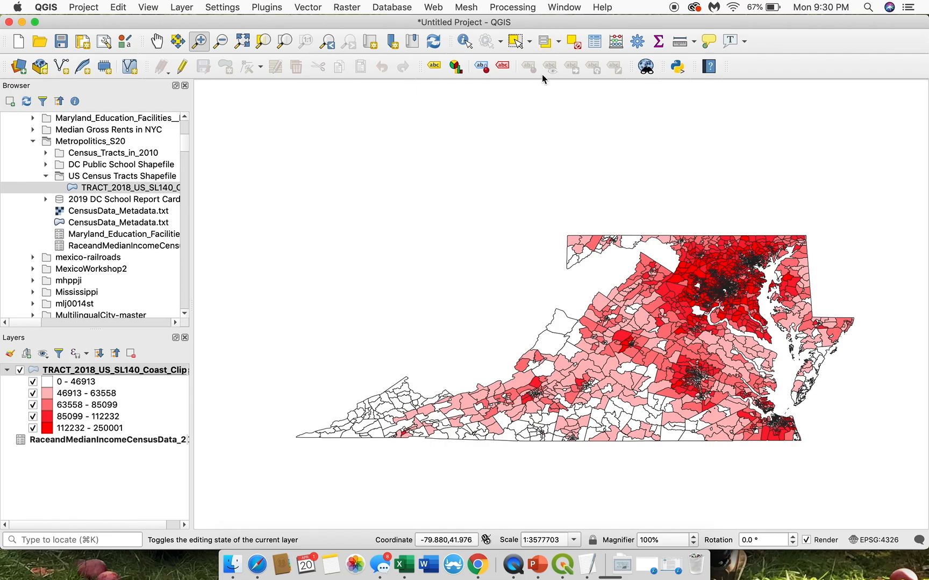
Step: Select the Virginia tracts by value, using STATEFP 51
{"action": "left_click", "coordinate": [559, 43]}
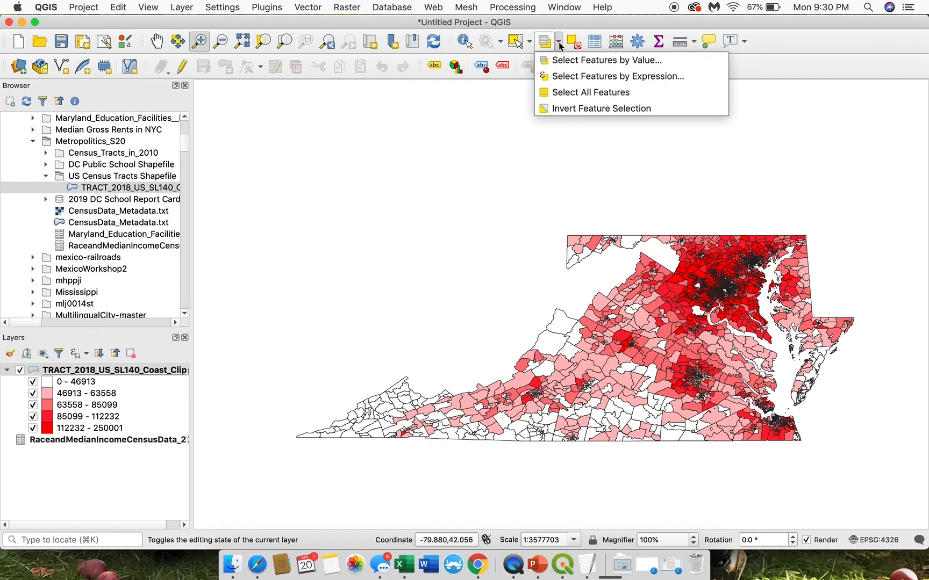
{"action": "left_click", "coordinate": [564, 61]}
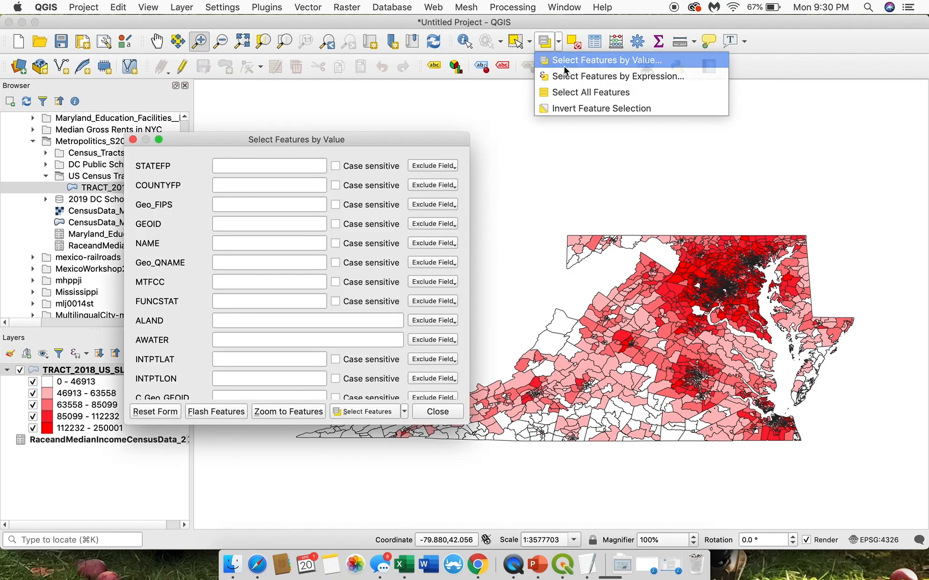
{"action": "left_click_drag", "start_coordinate": [283, 142], "coordinate": [261, 137]}
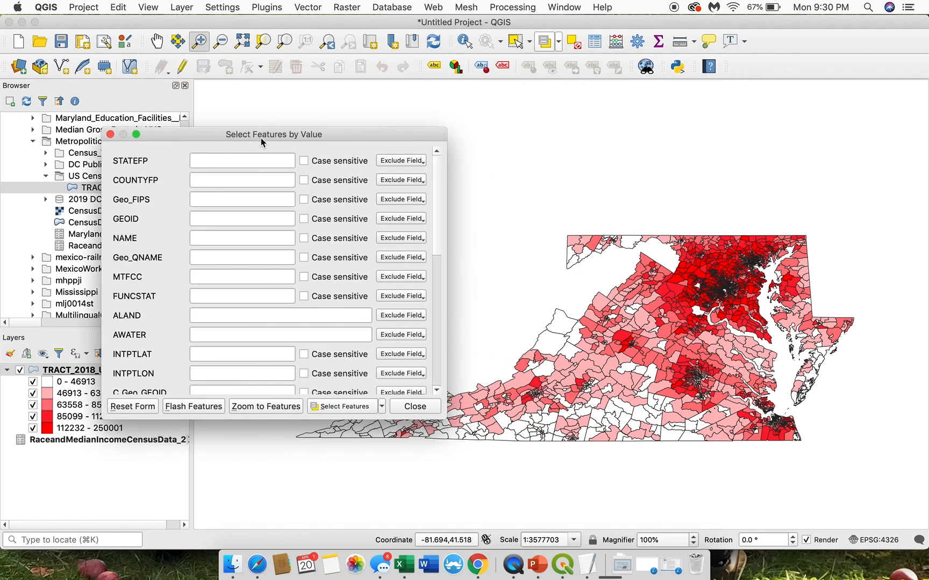
{"action": "left_click", "coordinate": [211, 164]}
{"action": "type", "text": "51"}
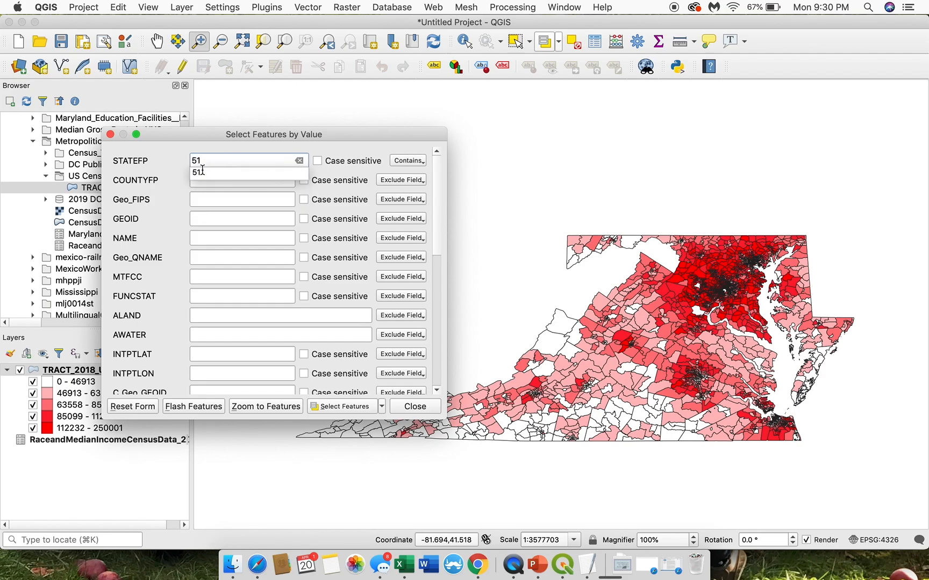
{"action": "left_click", "coordinate": [350, 409]}
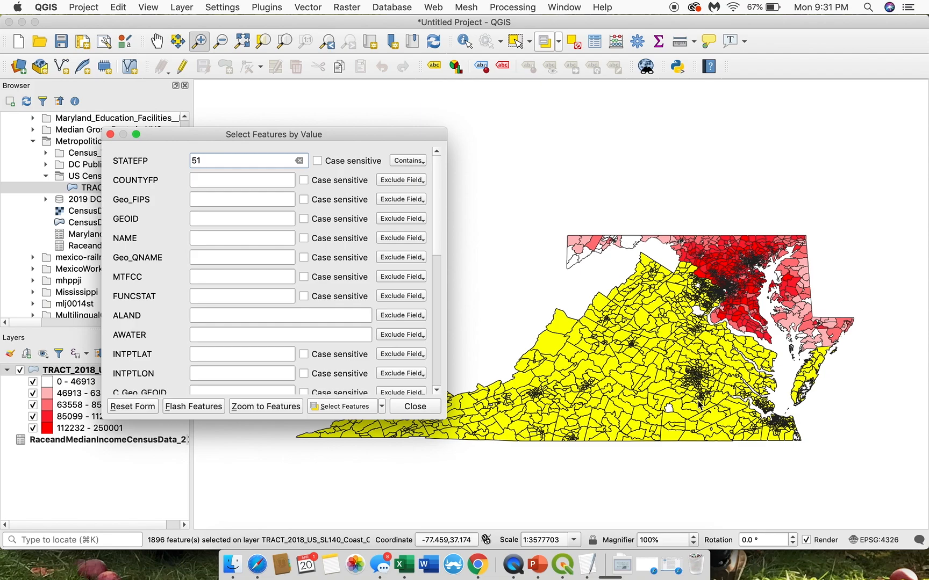
Step: Select the Maryland tracts by value instead, using STATEFP 24
{"action": "left_click_drag", "start_coordinate": [223, 160], "coordinate": [160, 165]}
{"action": "type", "text": "24"}
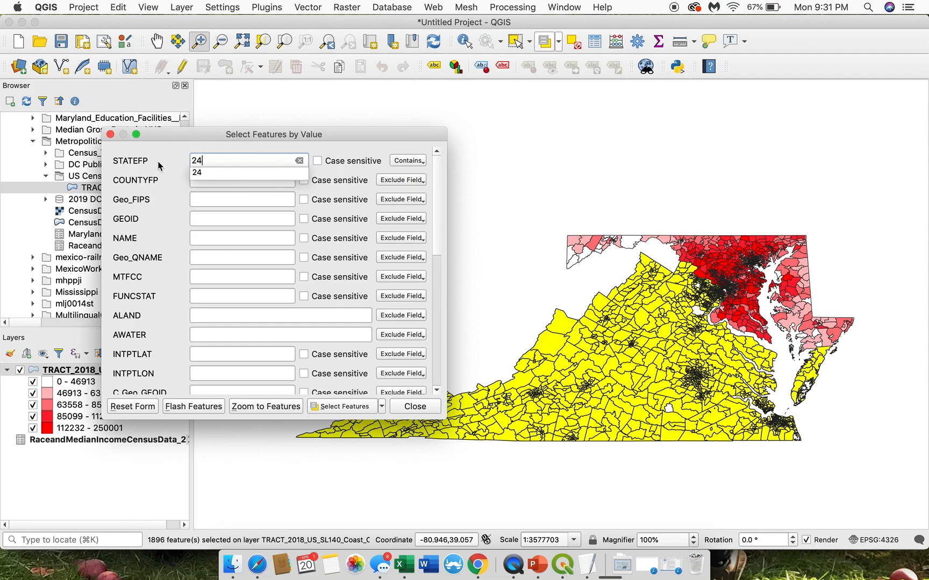
{"action": "left_click", "coordinate": [195, 172]}
{"action": "left_click", "coordinate": [350, 407]}
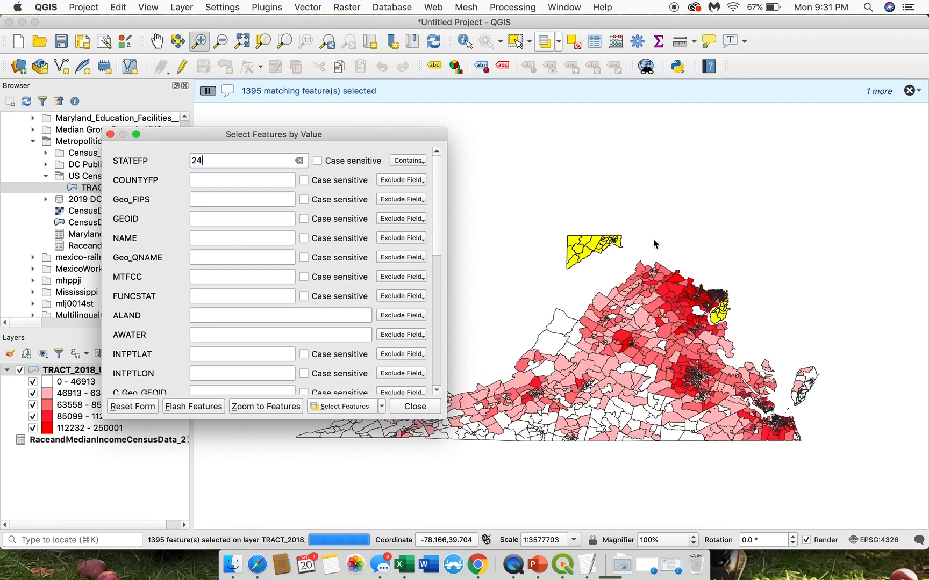
Step: Select the Washington DC tracts by value with STATEFP 11 and close the selection form
{"action": "double_click", "coordinate": [210, 161]}
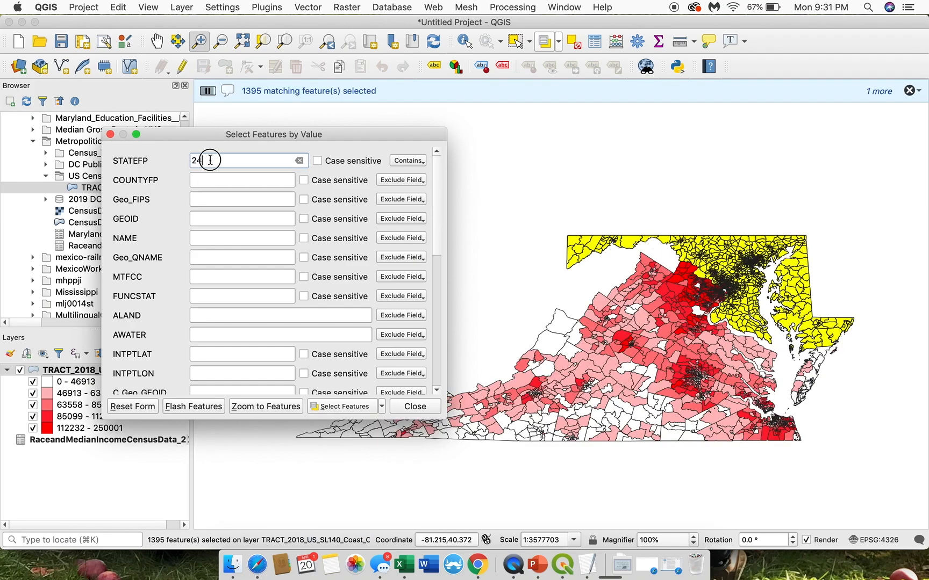
{"action": "type", "text": "1"}
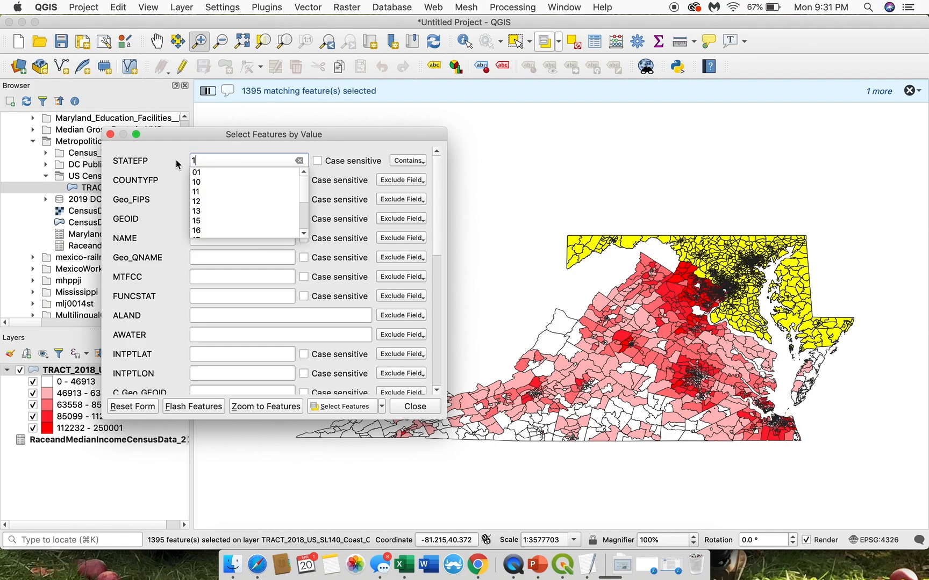
{"action": "type", "text": "1"}
{"action": "left_click", "coordinate": [205, 175]}
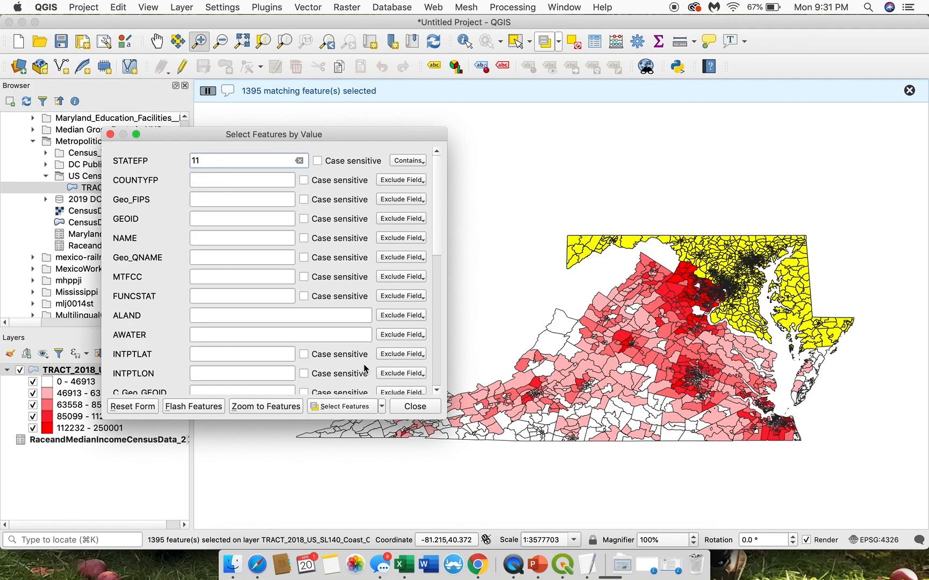
{"action": "left_click", "coordinate": [340, 407]}
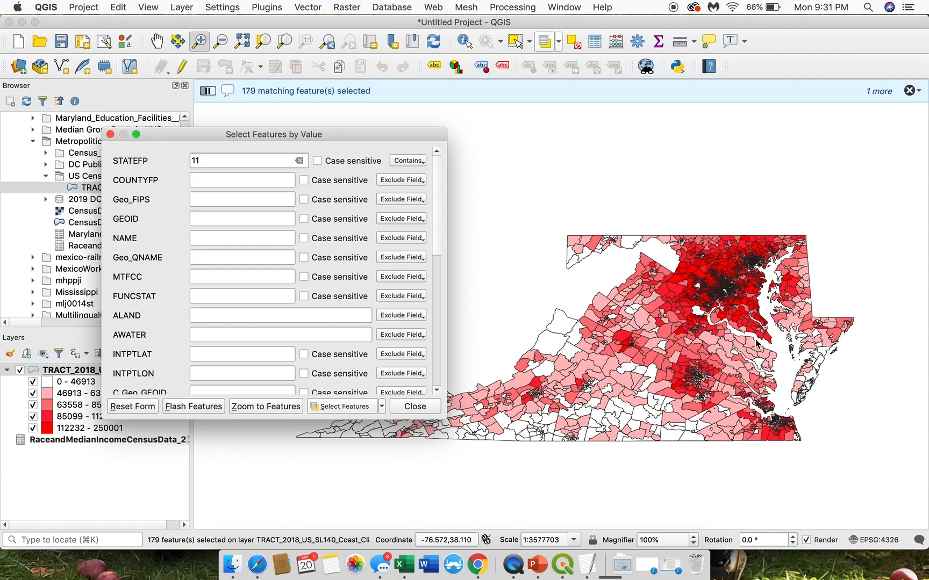
{"action": "left_click", "coordinate": [412, 406]}
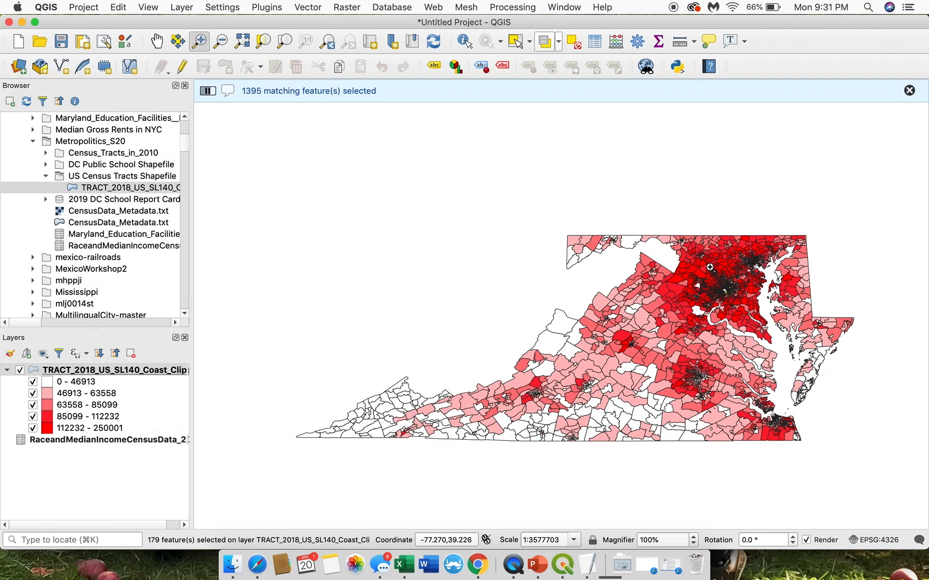
Step: Zoom in on Washington DC and clear the tract selection
{"action": "left_click_drag", "start_coordinate": [683, 259], "coordinate": [765, 315]}
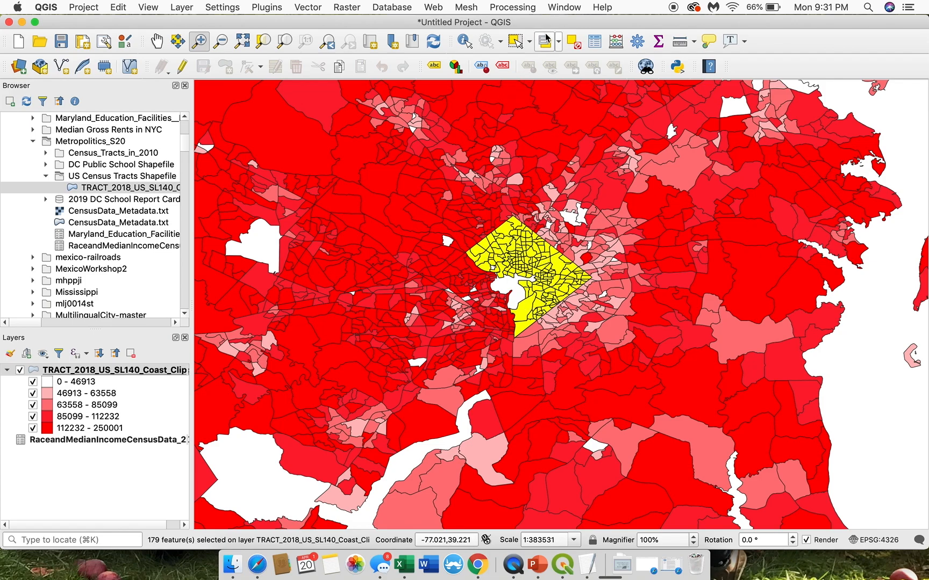
{"action": "left_click", "coordinate": [576, 47]}
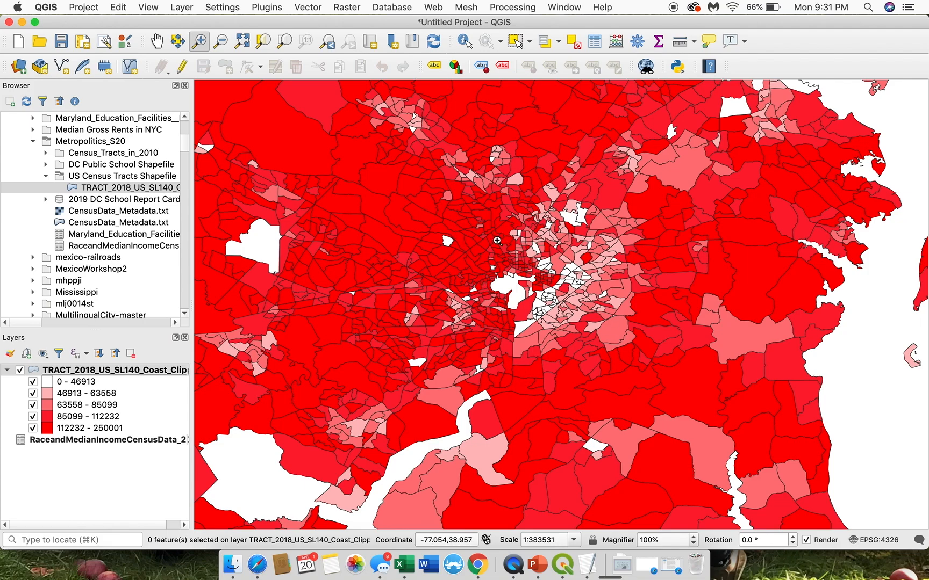
Step: Examine the income pattern across Virginia and Maryland, around the Washington and Baltimore area, and within central Washington DC
{"action": "left_click", "coordinate": [221, 41]}
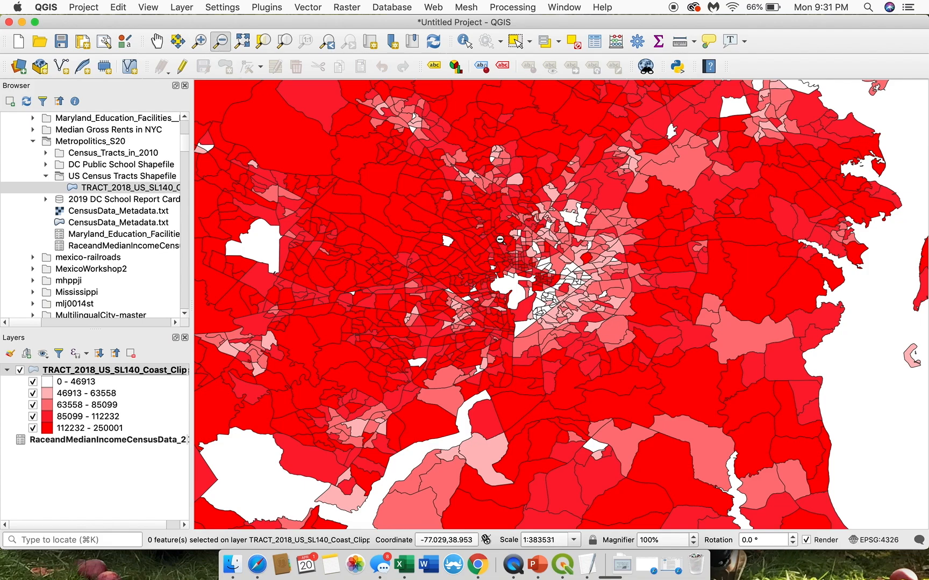
{"action": "left_click", "coordinate": [527, 267]}
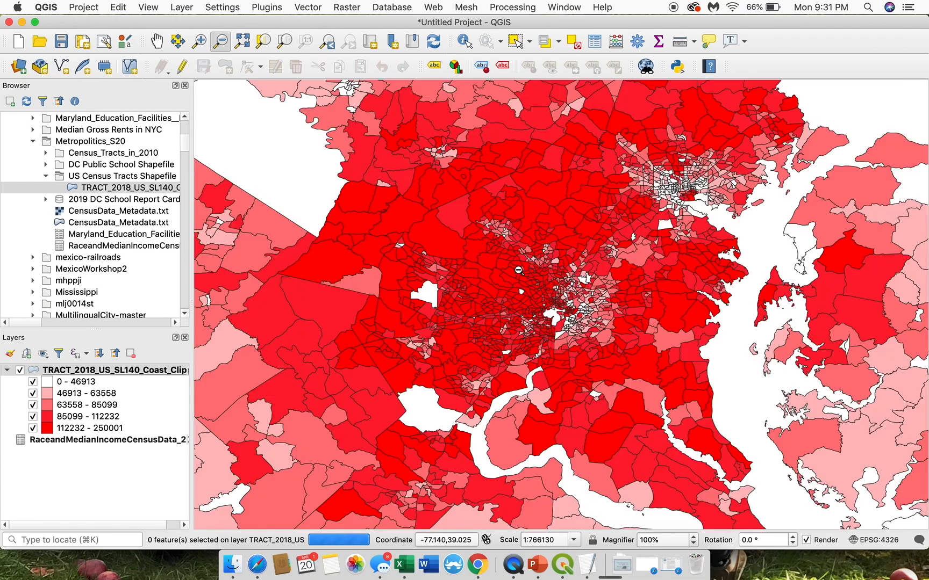
{"action": "left_click", "coordinate": [613, 309]}
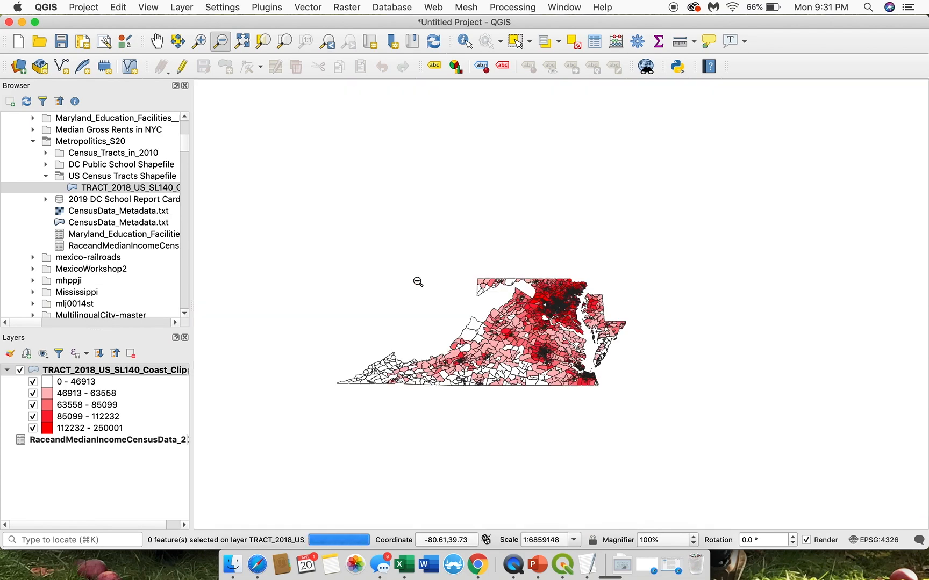
{"action": "left_click", "coordinate": [199, 40]}
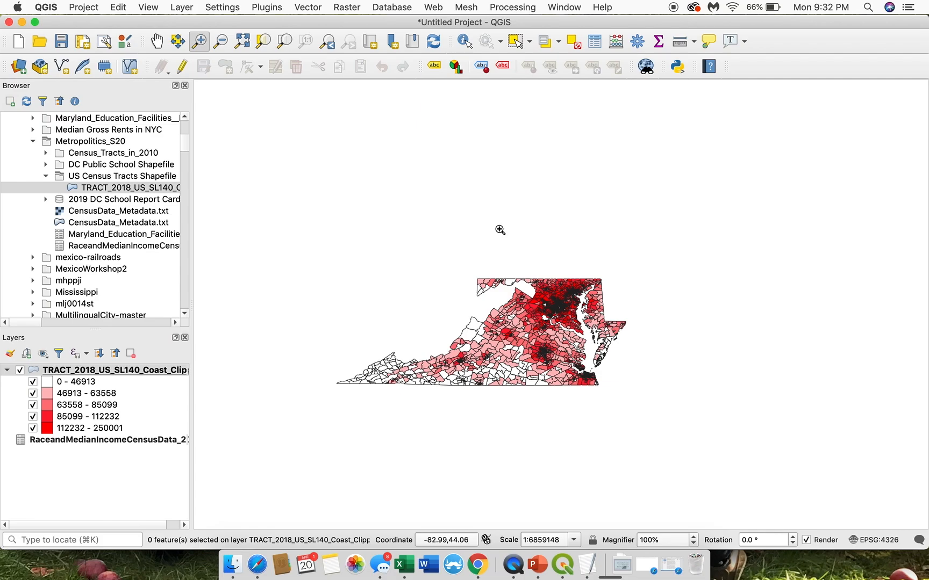
{"action": "left_click_drag", "start_coordinate": [319, 264], "coordinate": [648, 413]}
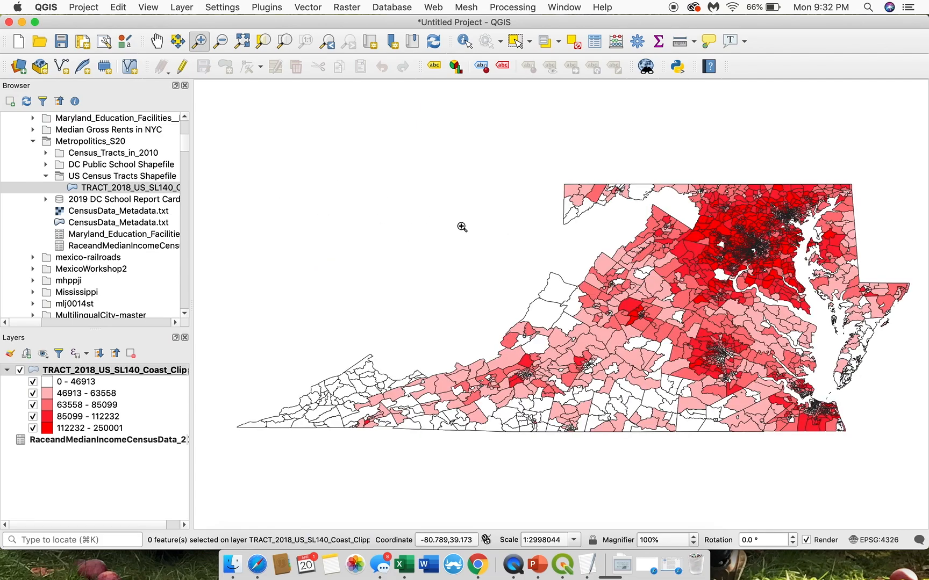
{"action": "left_click_drag", "start_coordinate": [525, 165], "coordinate": [881, 392]}
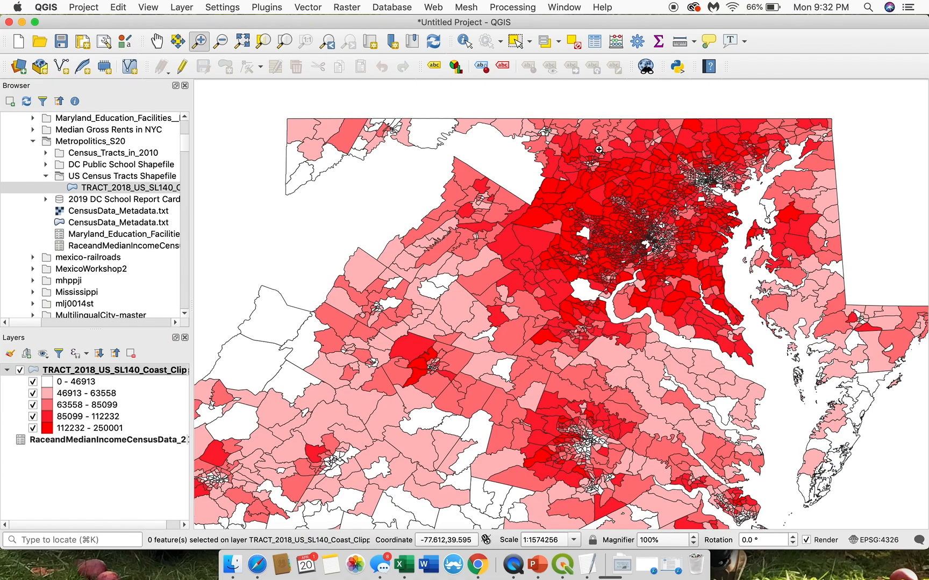
{"action": "left_click_drag", "start_coordinate": [510, 149], "coordinate": [742, 289]}
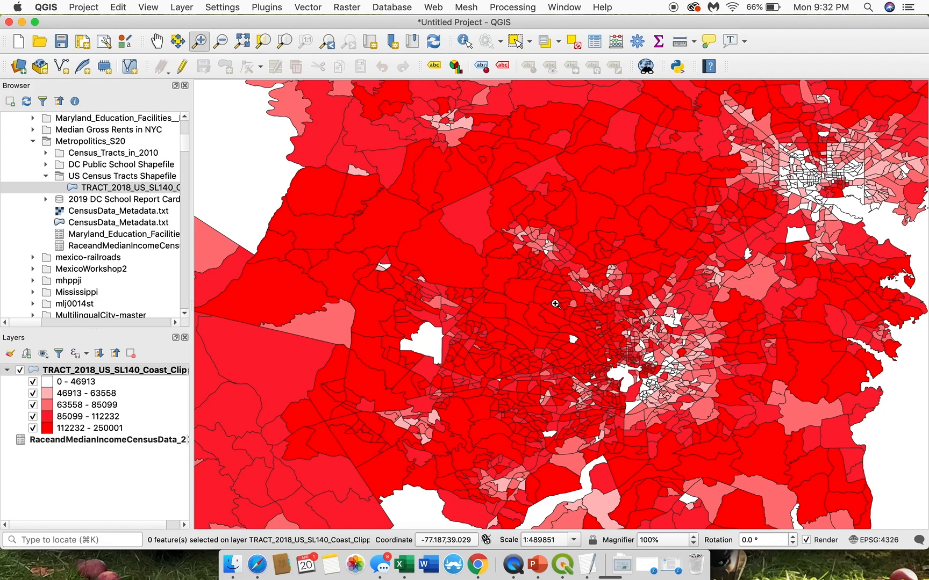
{"action": "left_click_drag", "start_coordinate": [537, 313], "coordinate": [712, 438]}
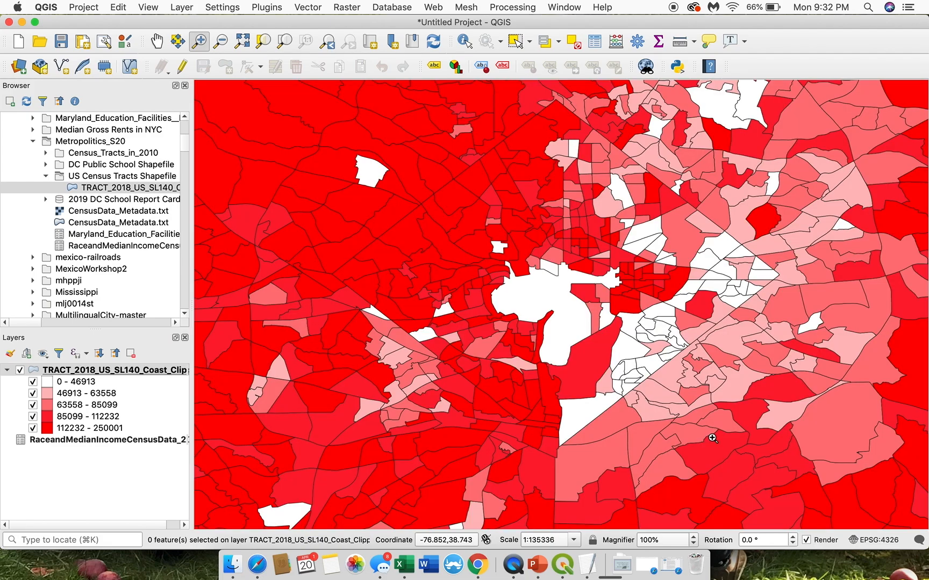
{"action": "left_click", "coordinate": [156, 40]}
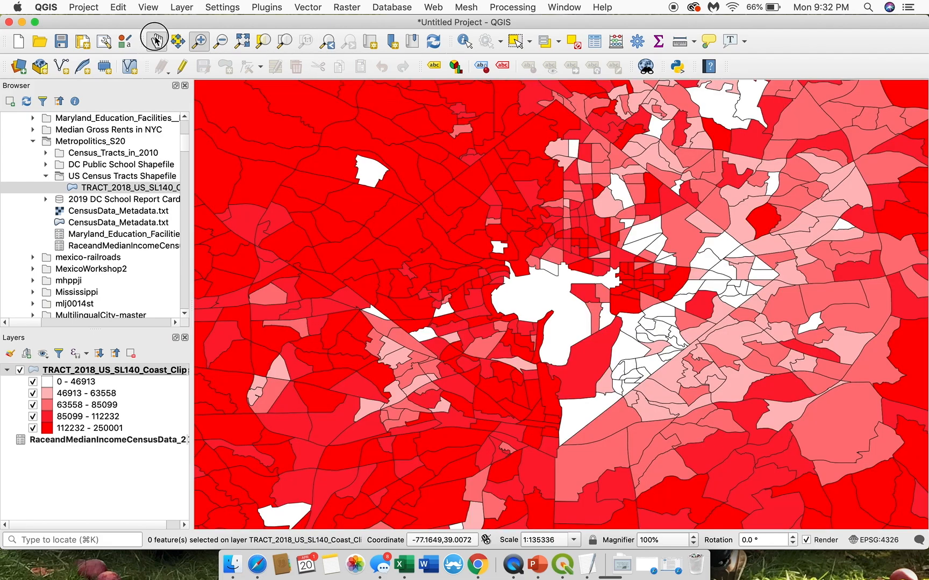
{"action": "left_click_drag", "start_coordinate": [691, 195], "coordinate": [618, 217]}
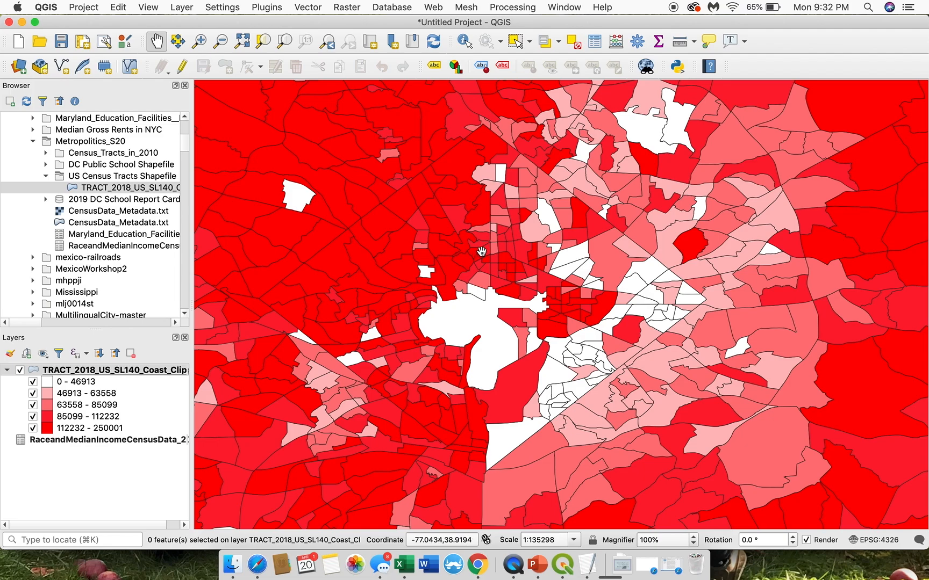
{"action": "left_click_drag", "start_coordinate": [480, 239], "coordinate": [490, 240]}
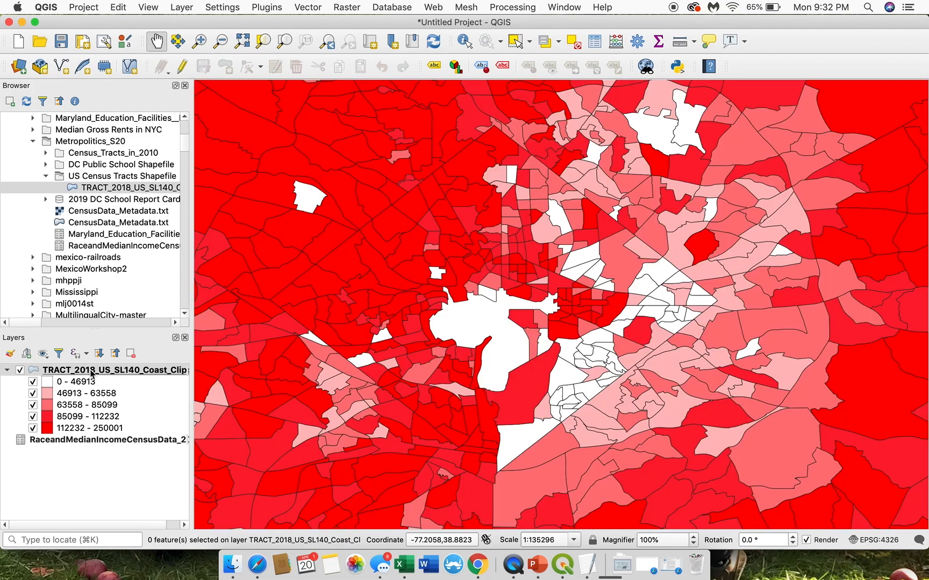
Step: Open the tract layer's symbology settings and review the first income class and the Equal Count (Quantile) classification mode
{"action": "right_click", "coordinate": [91, 373]}
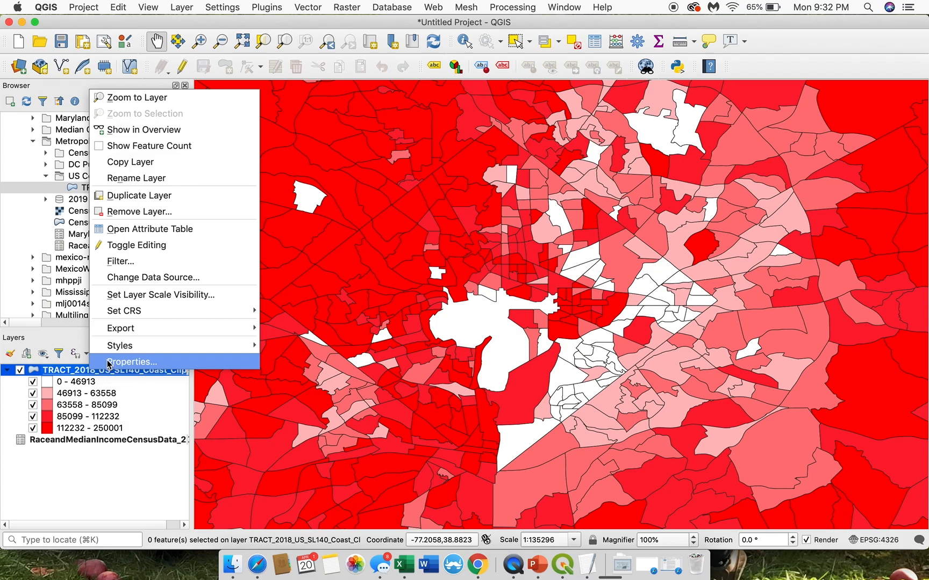
{"action": "left_click", "coordinate": [109, 363]}
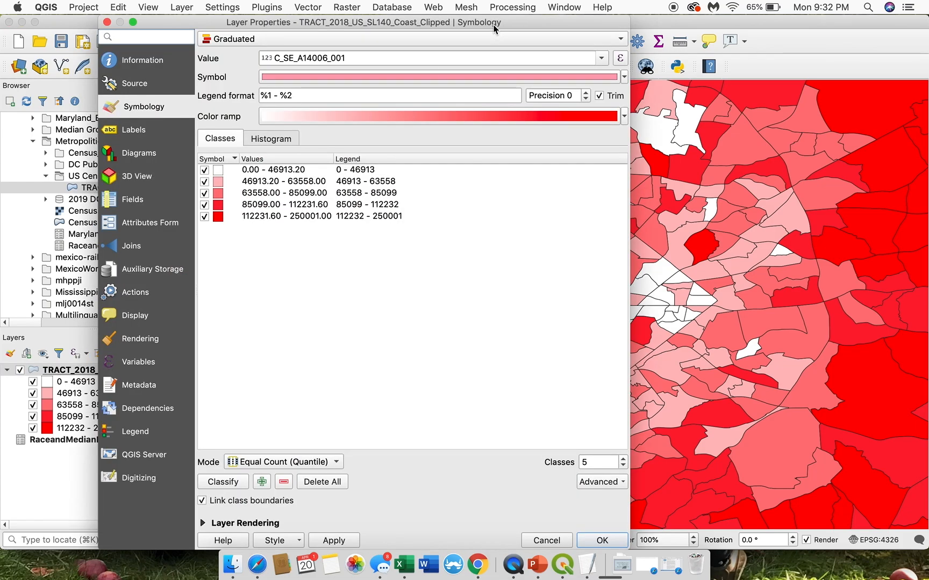
{"action": "left_click_drag", "start_coordinate": [493, 28], "coordinate": [410, 4]}
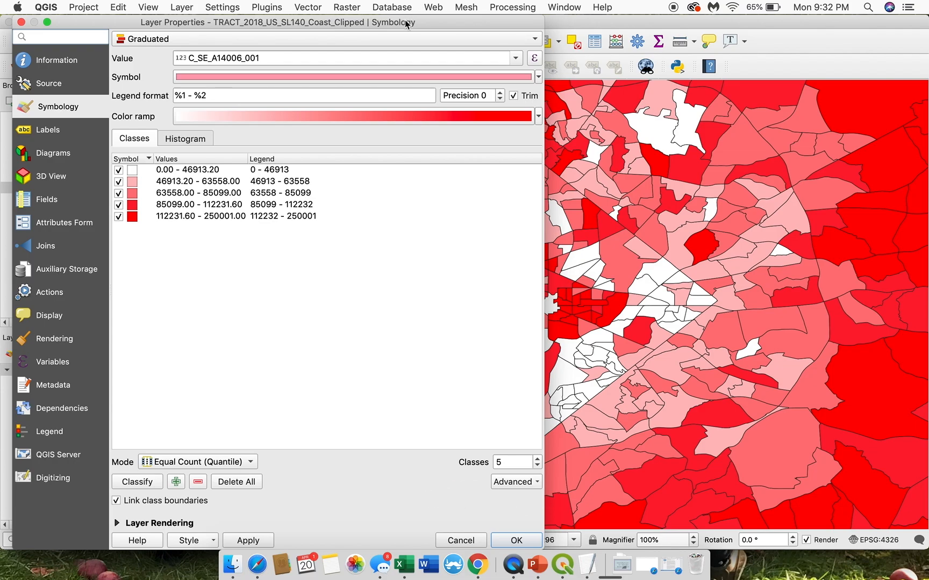
{"action": "left_click_drag", "start_coordinate": [406, 24], "coordinate": [373, 31]}
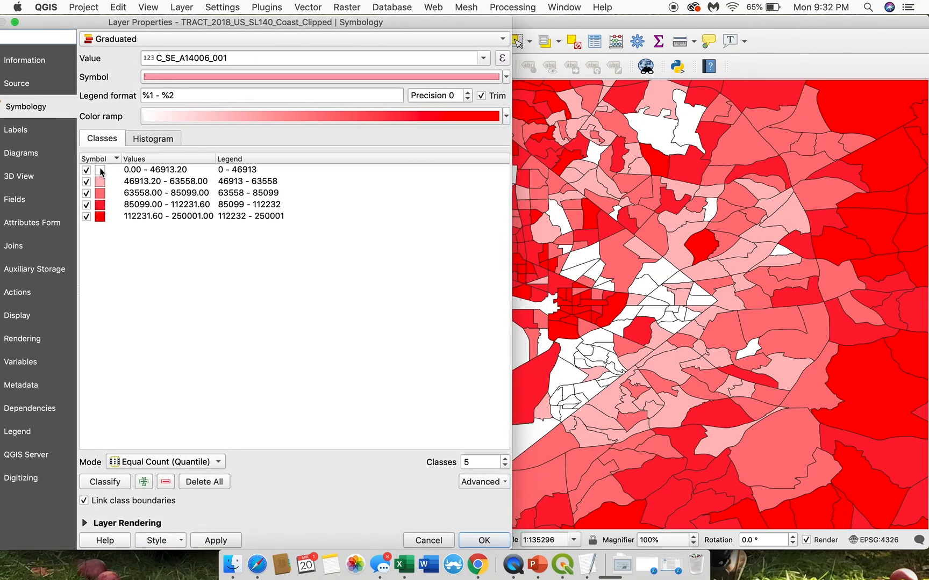
{"action": "left_click", "coordinate": [161, 171]}
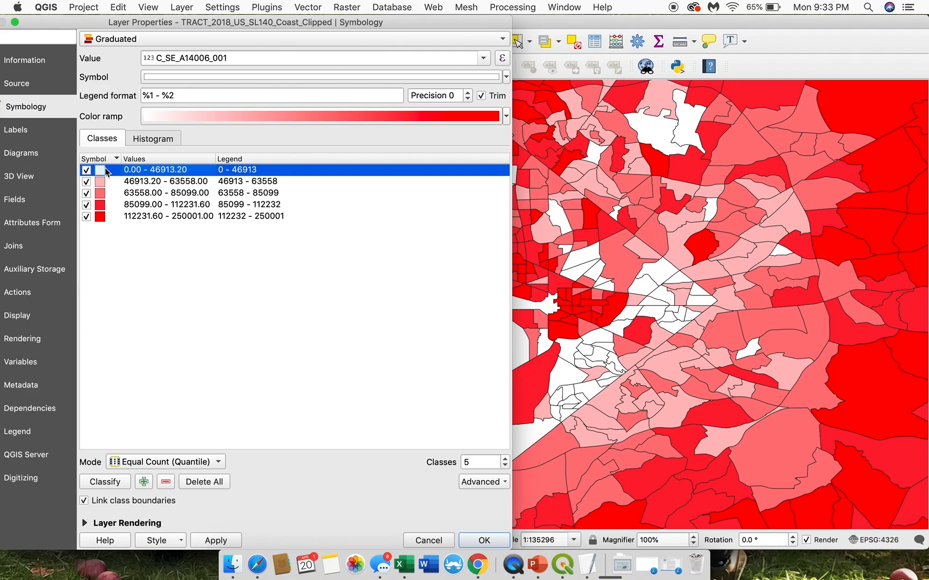
{"action": "left_click", "coordinate": [178, 465]}
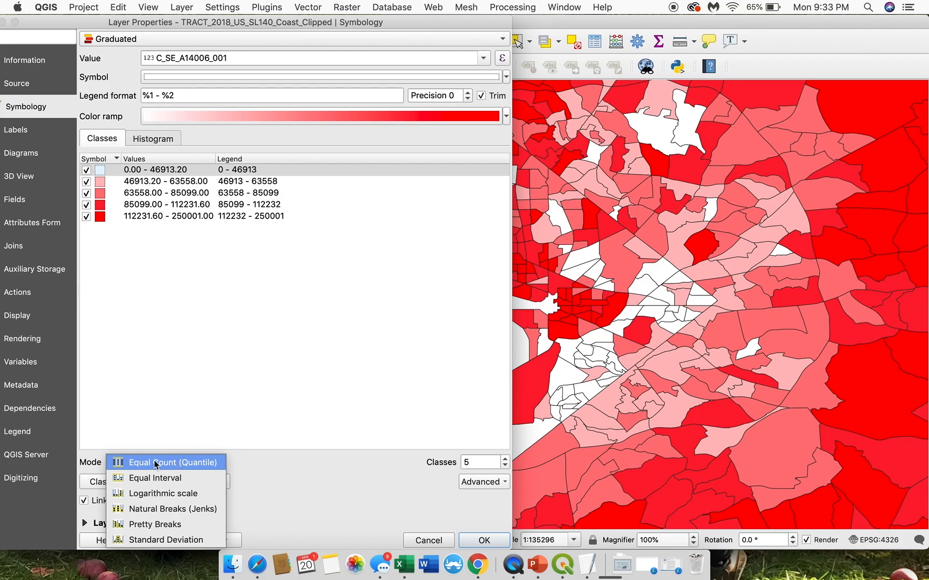
{"action": "left_click", "coordinate": [122, 463]}
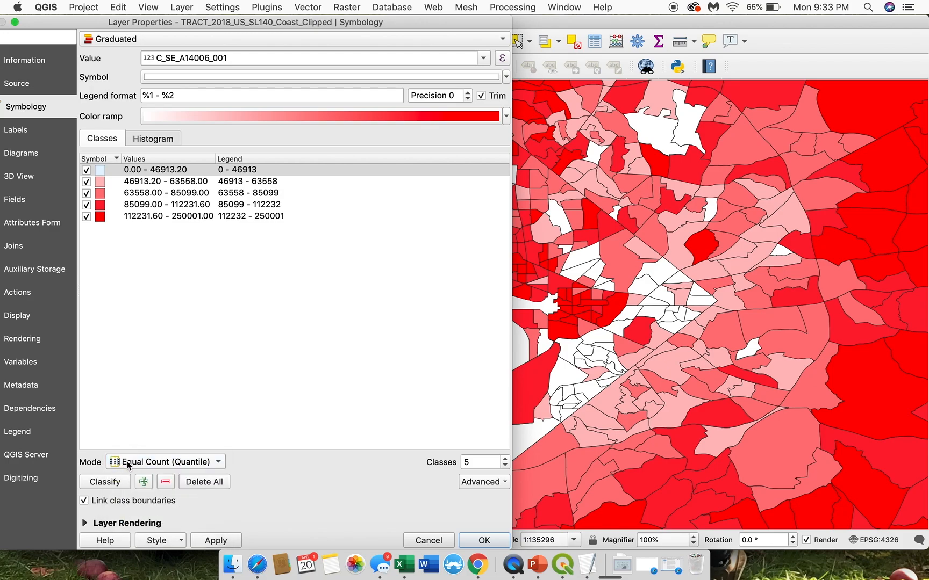
Step: Load the median income values into the symbology histogram
{"action": "left_click", "coordinate": [141, 140]}
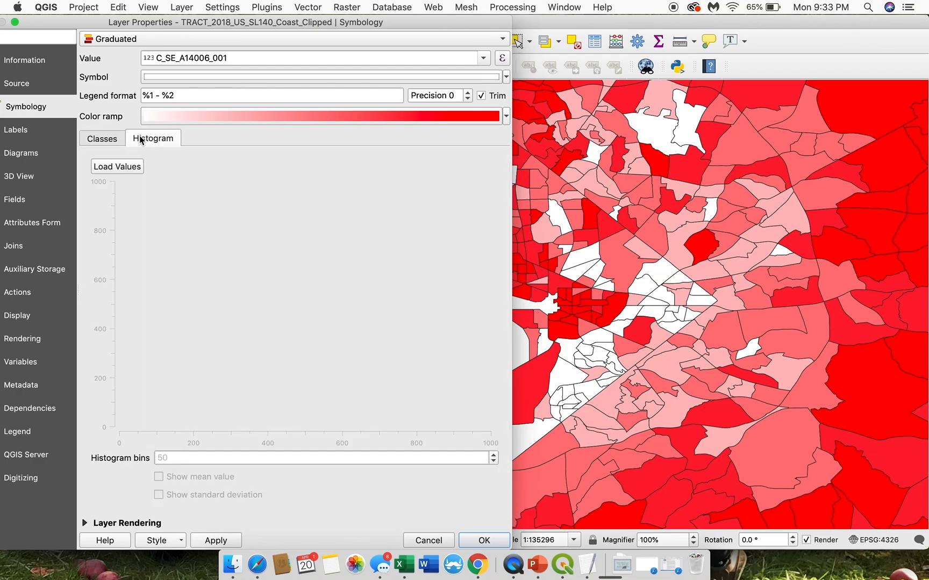
{"action": "left_click", "coordinate": [126, 167]}
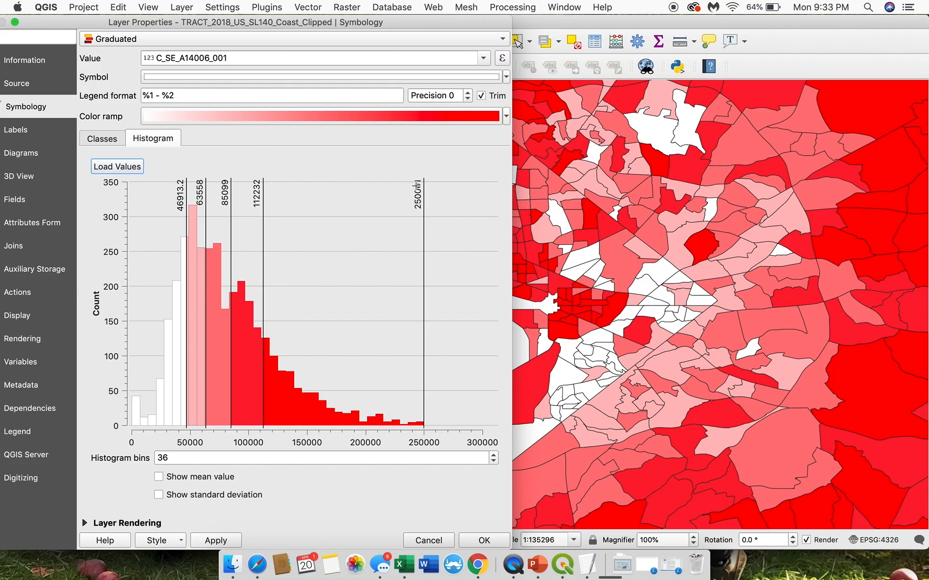
Step: Try an extra class break at about 221967 on the histogram, and return the classification to 5 classes
{"action": "left_click", "coordinate": [420, 186]}
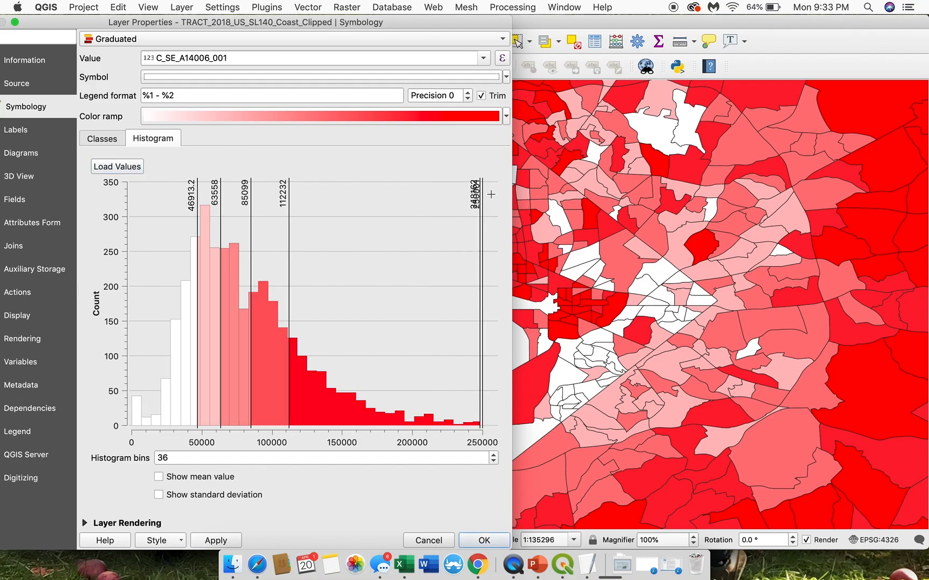
{"action": "left_click_drag", "start_coordinate": [480, 194], "coordinate": [443, 194]}
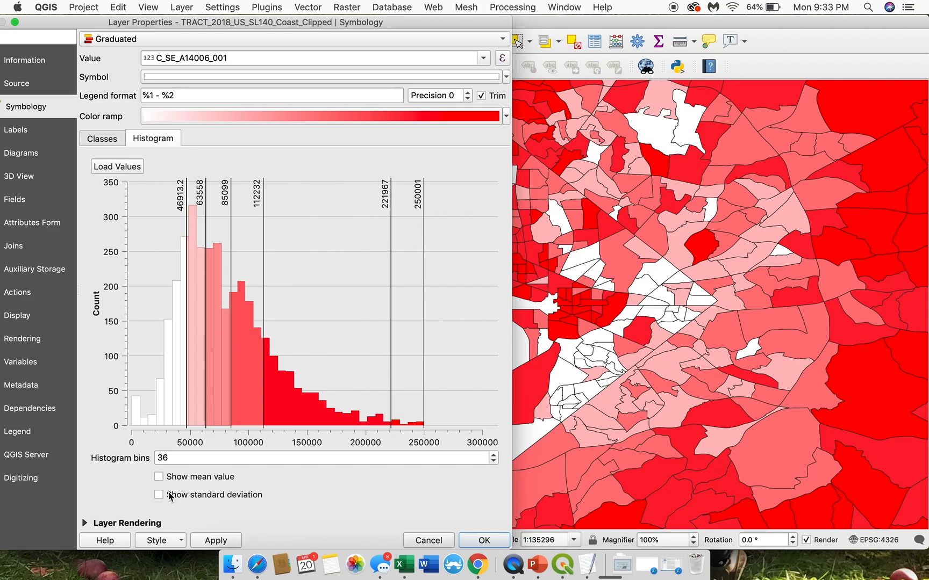
{"action": "left_click", "coordinate": [103, 142]}
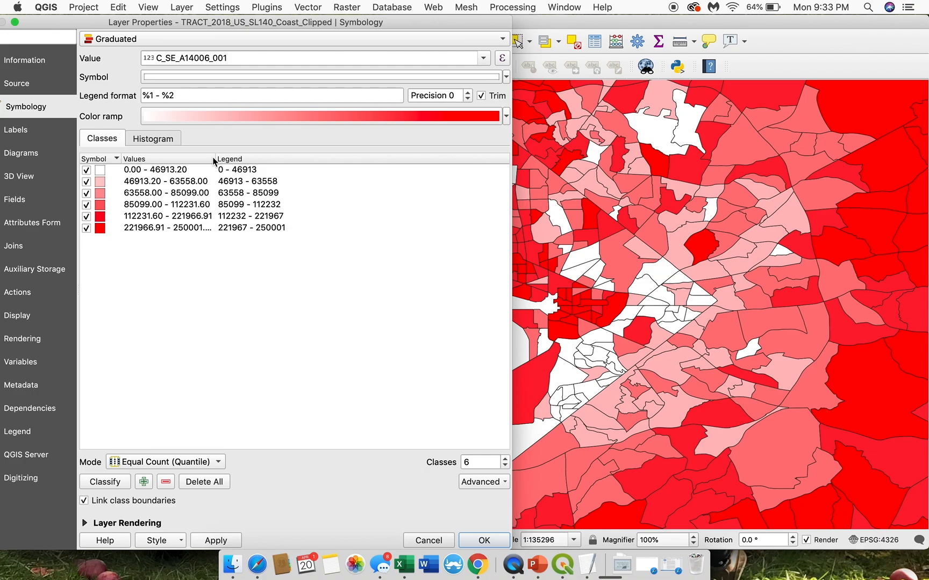
{"action": "double_click", "coordinate": [477, 462]}
{"action": "type", "text": "5"}
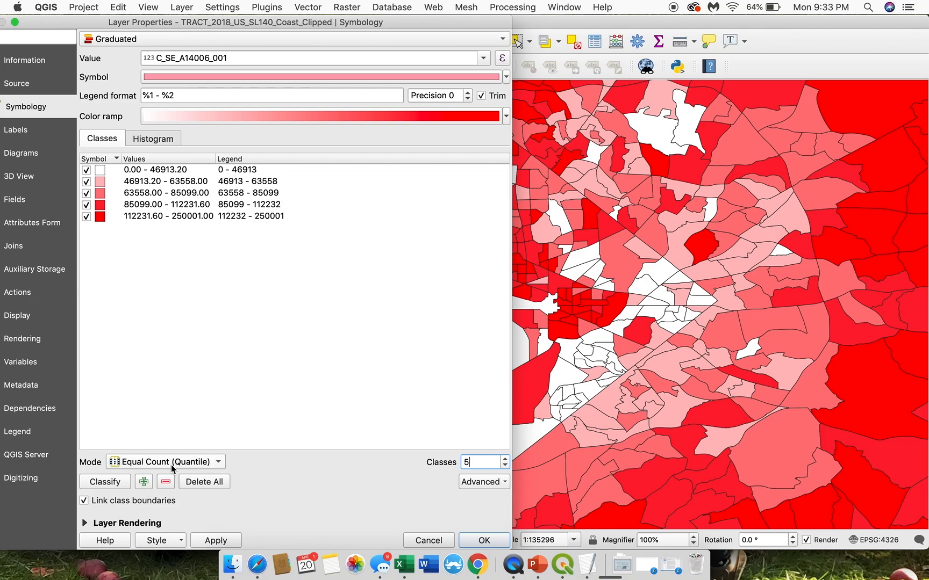
Step: Review the available classification modes and check the five class breaks on the income histogram
{"action": "left_click", "coordinate": [134, 465]}
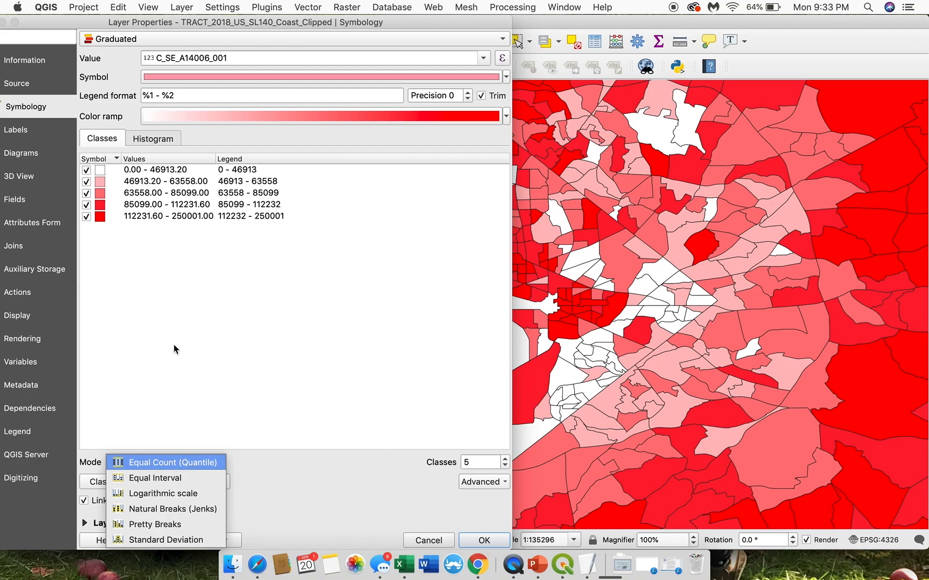
{"action": "left_click", "coordinate": [151, 140]}
{"action": "left_click", "coordinate": [151, 140]}
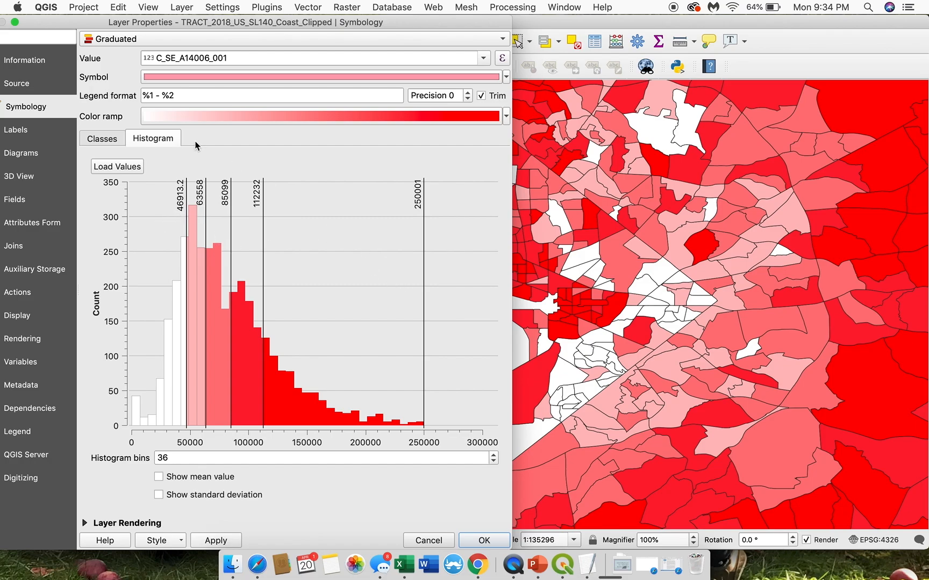
Step: Try the Equal Interval classification mode on the income map and check its class breaks on the histogram
{"action": "left_click", "coordinate": [99, 139]}
{"action": "left_click", "coordinate": [146, 460]}
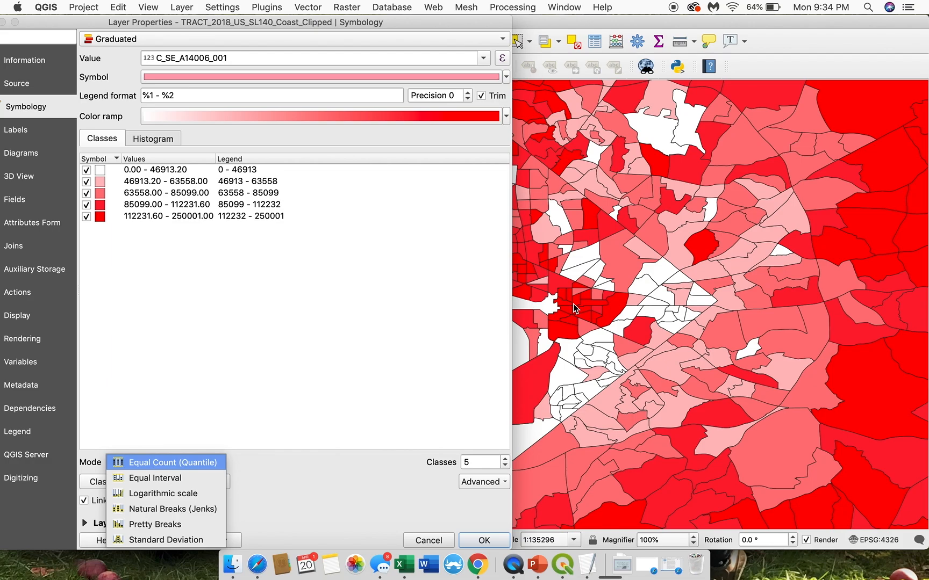
{"action": "left_click", "coordinate": [164, 479]}
{"action": "left_click", "coordinate": [218, 541]}
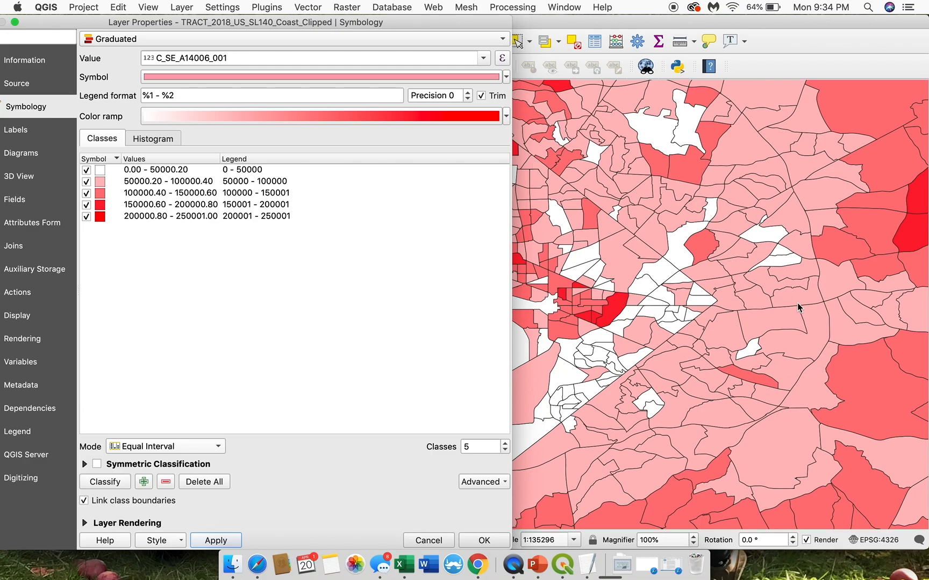
{"action": "left_click", "coordinate": [152, 140]}
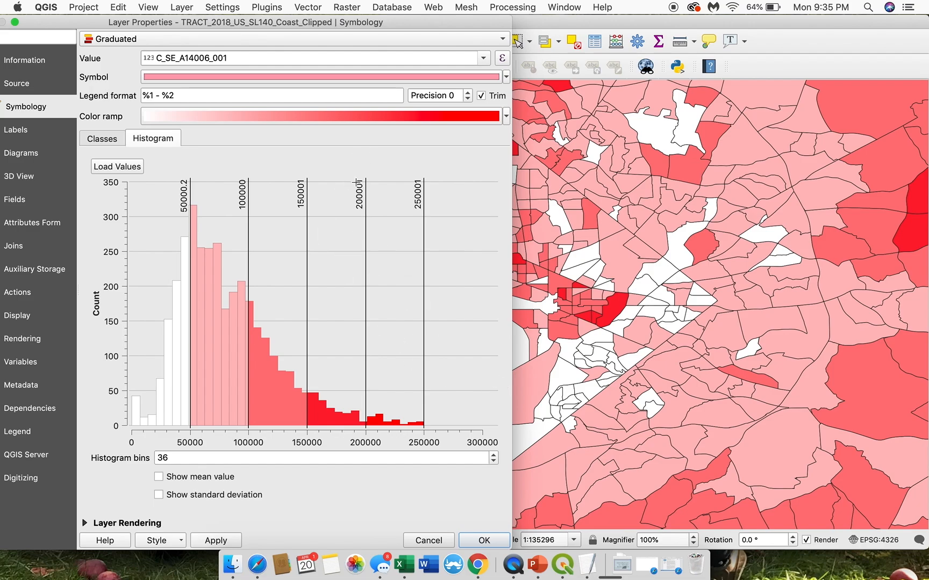
Step: Switch the classification mode to Natural Breaks (Jenks) and check its class breaks on the histogram
{"action": "left_click", "coordinate": [102, 138]}
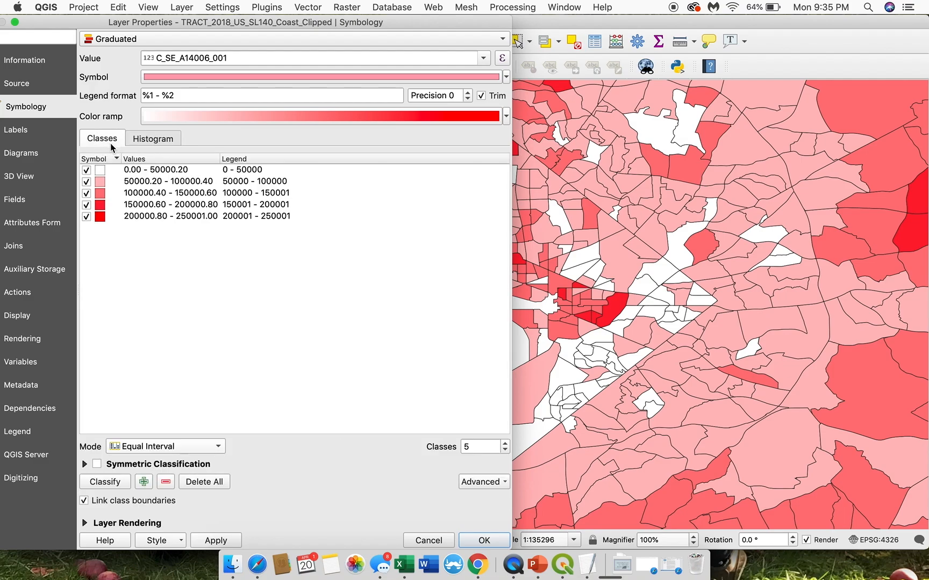
{"action": "left_click", "coordinate": [164, 449]}
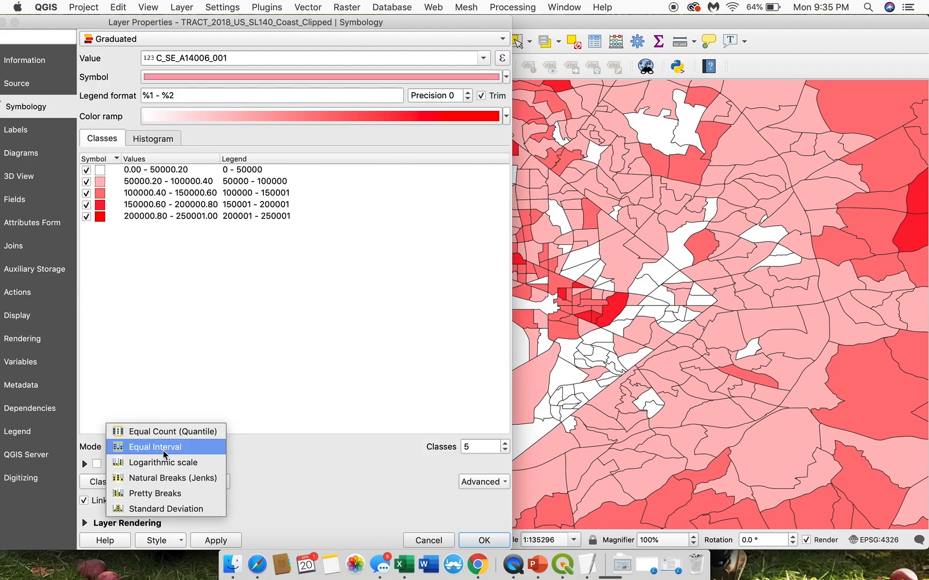
{"action": "left_click", "coordinate": [189, 481]}
{"action": "left_click", "coordinate": [153, 142]}
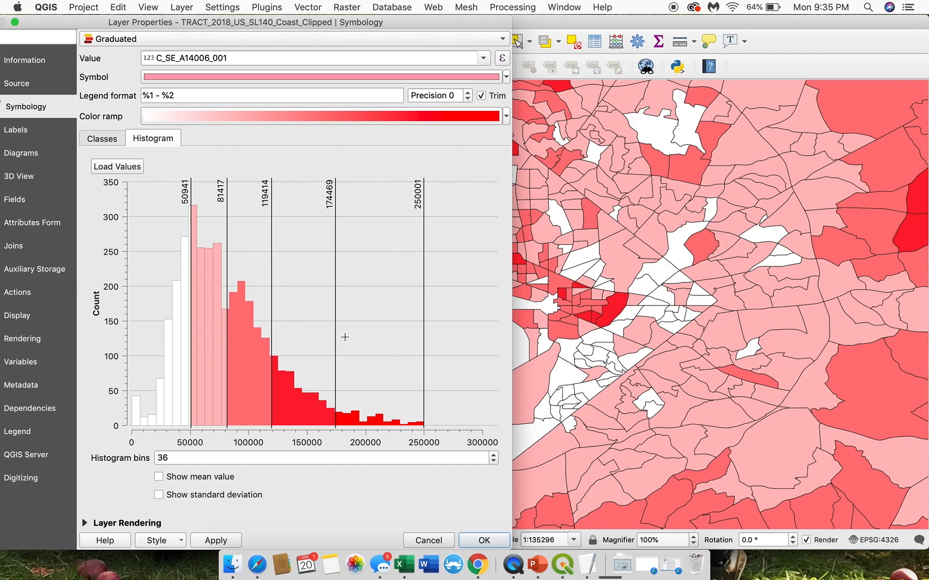
Step: Set the number of income classes to 6
{"action": "left_click", "coordinate": [100, 138]}
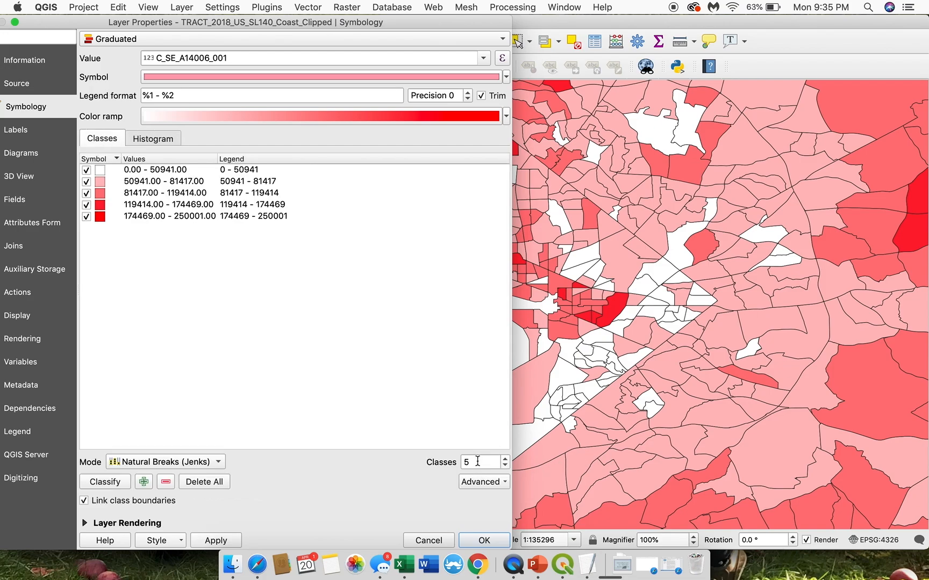
{"action": "left_click_drag", "start_coordinate": [475, 463], "coordinate": [458, 463]}
{"action": "left_click", "coordinate": [146, 170]}
{"action": "left_click_drag", "start_coordinate": [479, 461], "coordinate": [453, 465]}
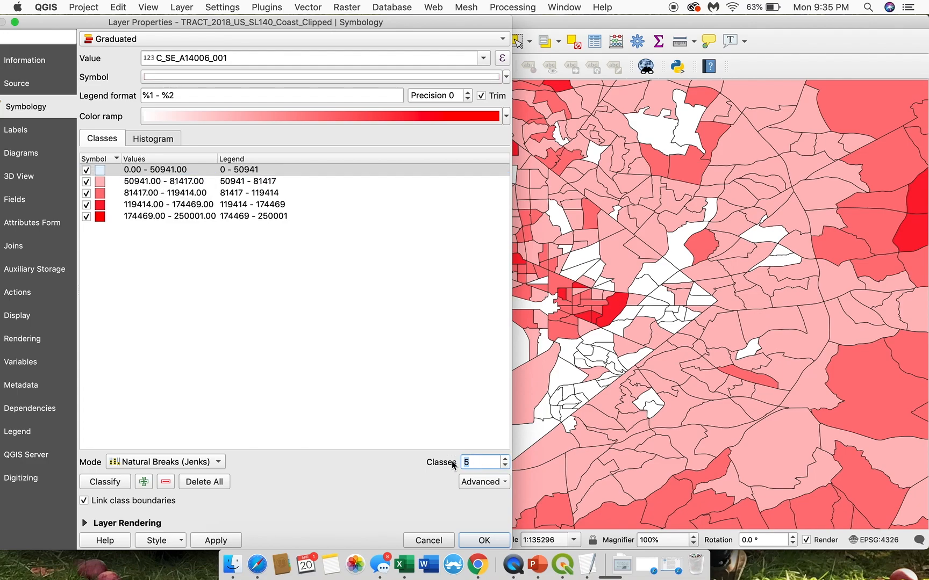
{"action": "type", "text": "6"}
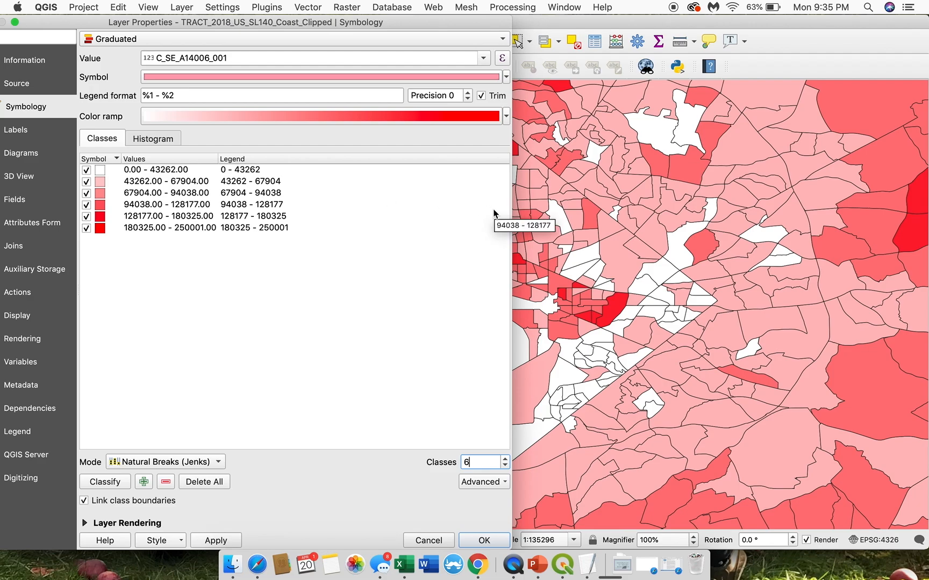
Step: Set the first income class's upper bound to 1, check the breaks on the histogram, and apply the classification to the map
{"action": "double_click", "coordinate": [164, 170]}
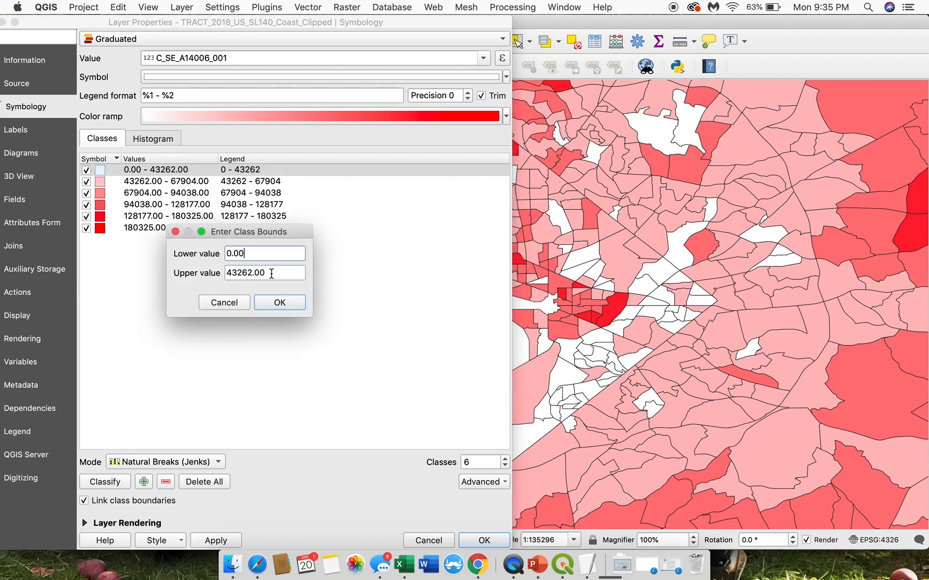
{"action": "left_click_drag", "start_coordinate": [270, 273], "coordinate": [223, 278]}
{"action": "type", "text": "1"}
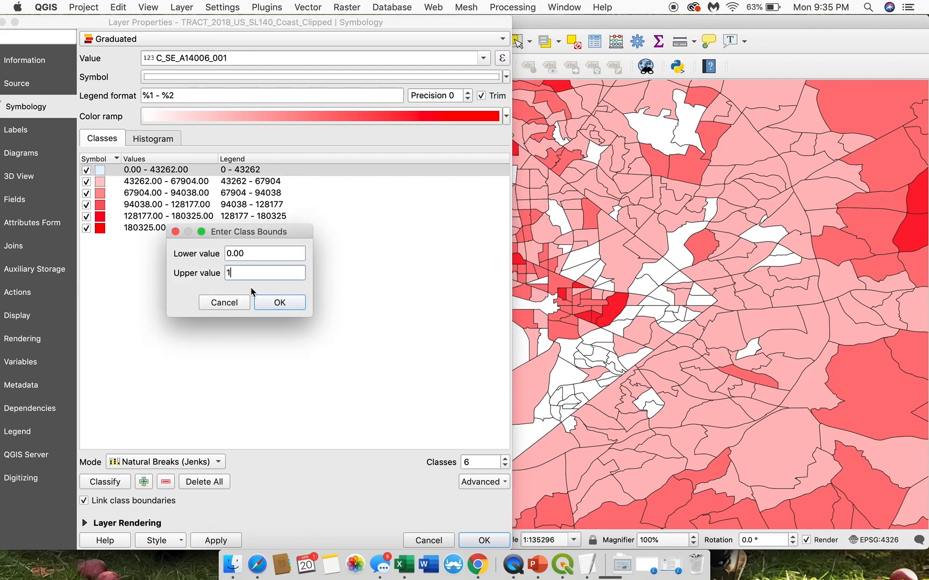
{"action": "left_click", "coordinate": [276, 303]}
{"action": "left_click", "coordinate": [165, 138]}
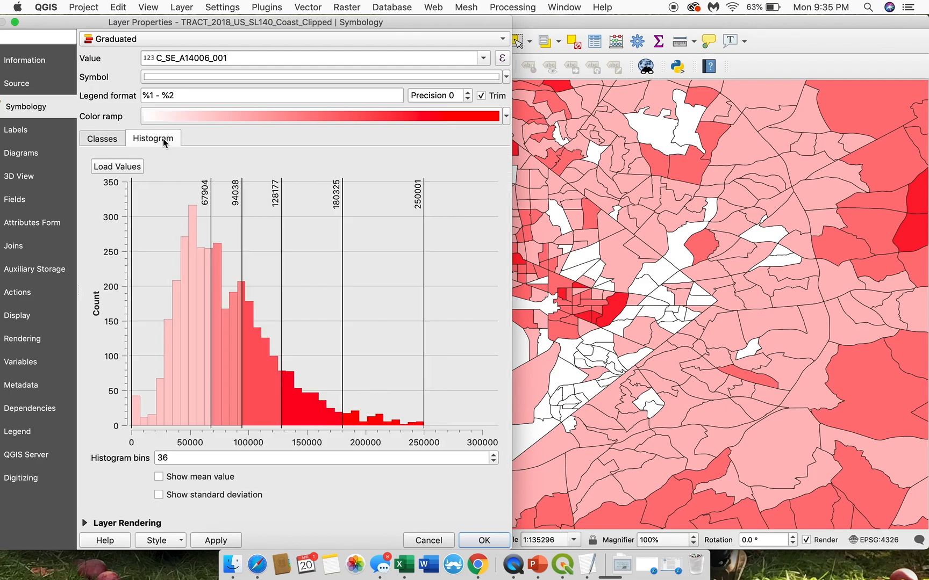
{"action": "left_click", "coordinate": [116, 138]}
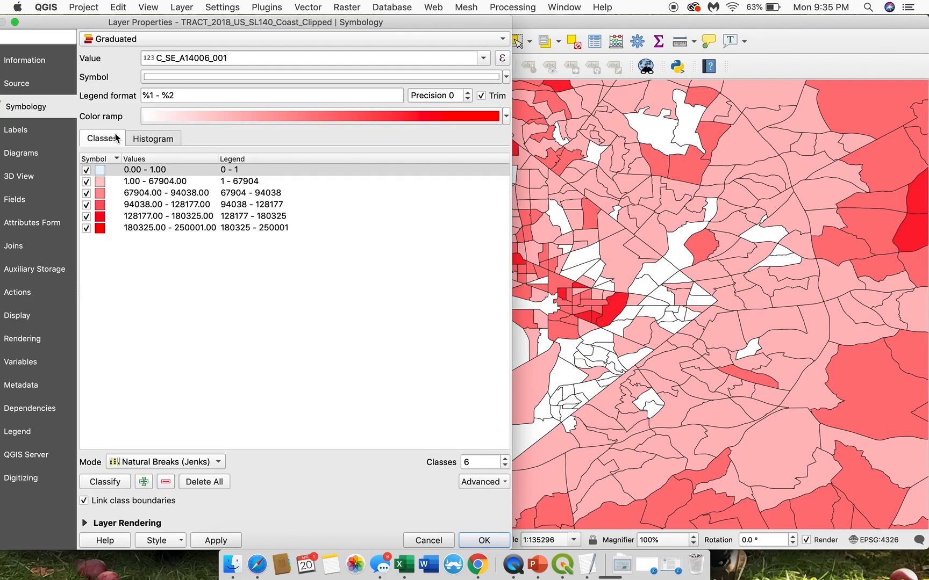
{"action": "left_click", "coordinate": [217, 541]}
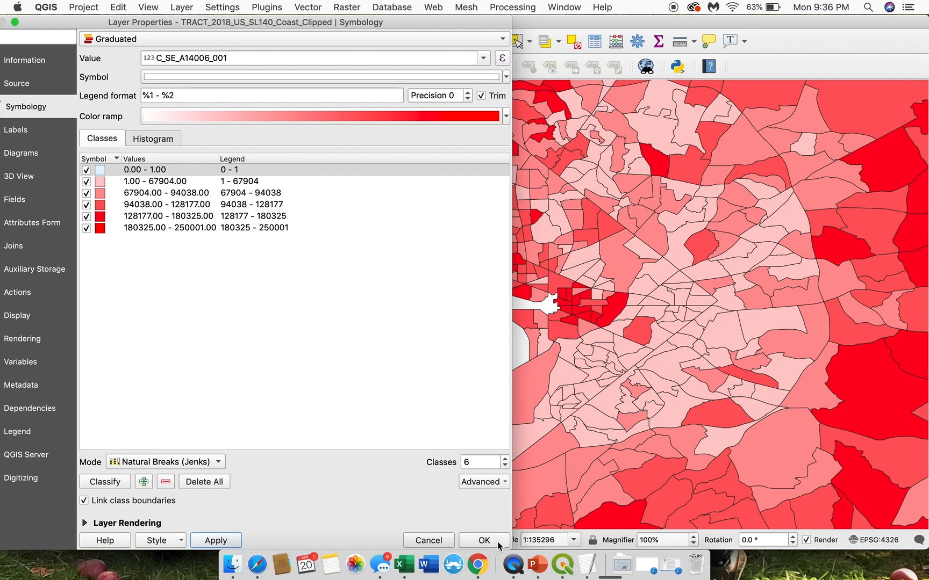
{"action": "left_click", "coordinate": [483, 541]}
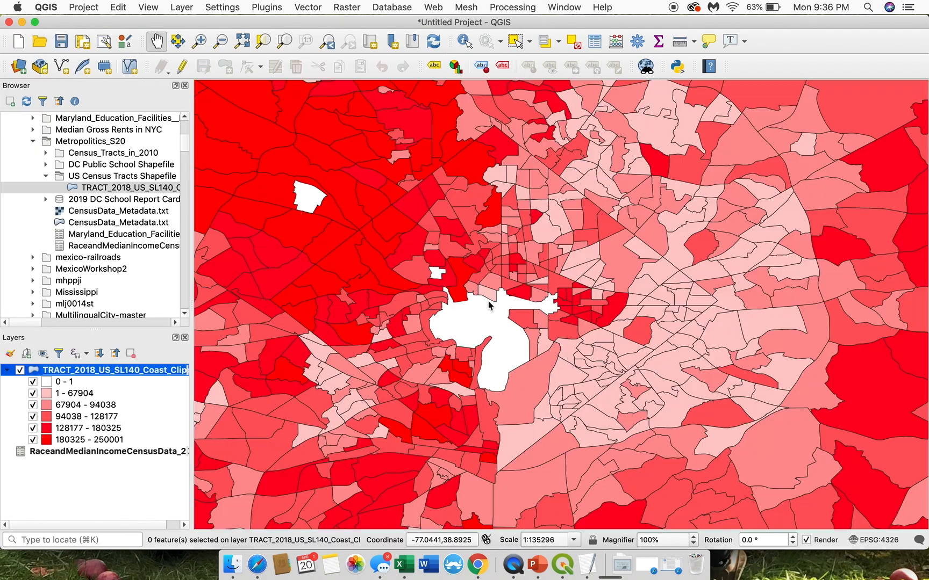
Step: Change the tract layer's color ramp to Blues and apply it to the map
{"action": "left_click_drag", "start_coordinate": [397, 324], "coordinate": [479, 325]}
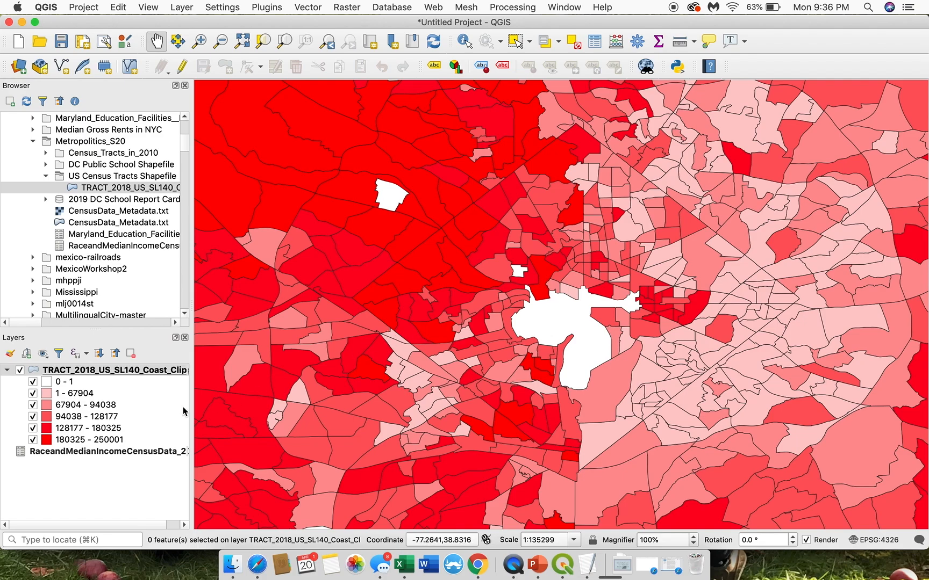
{"action": "right_click", "coordinate": [130, 370]}
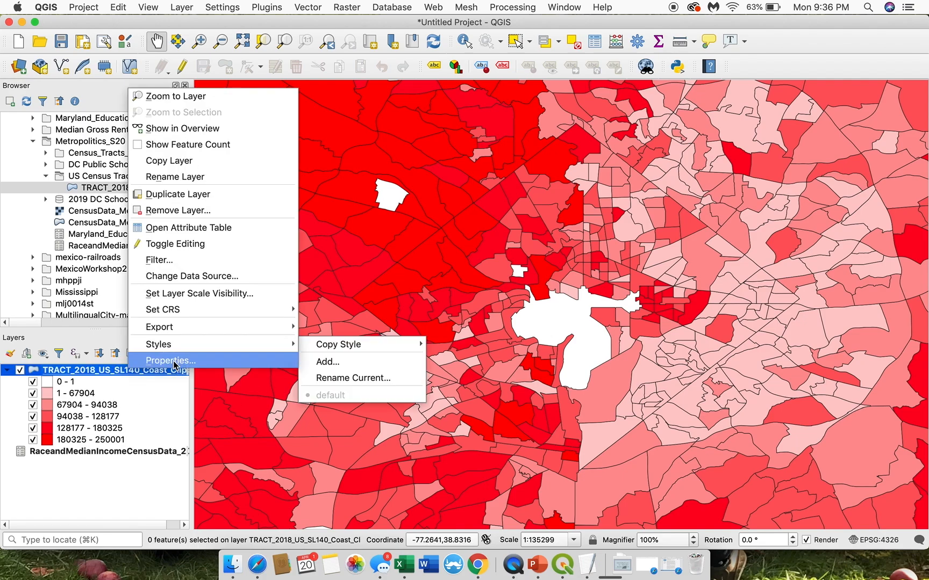
{"action": "left_click", "coordinate": [174, 362]}
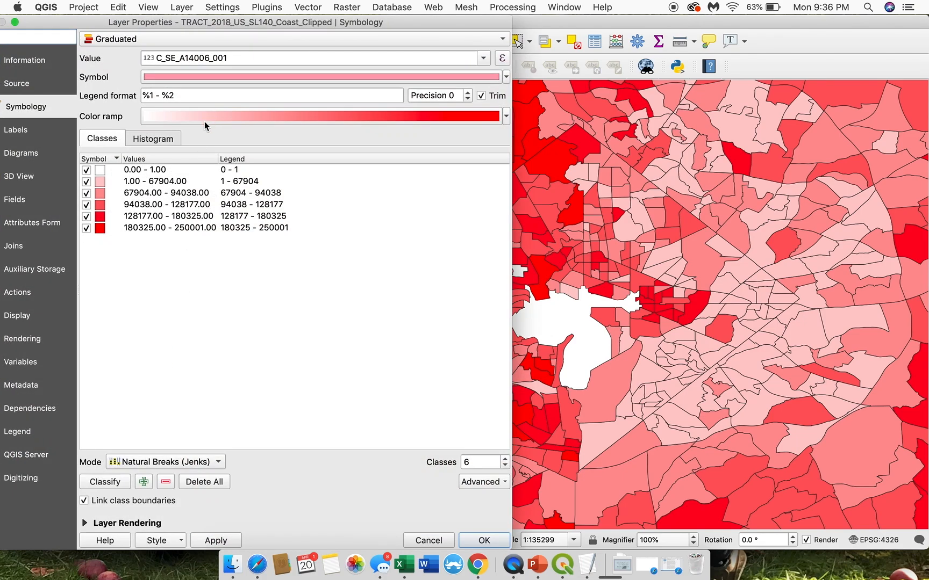
{"action": "left_click", "coordinate": [207, 116]}
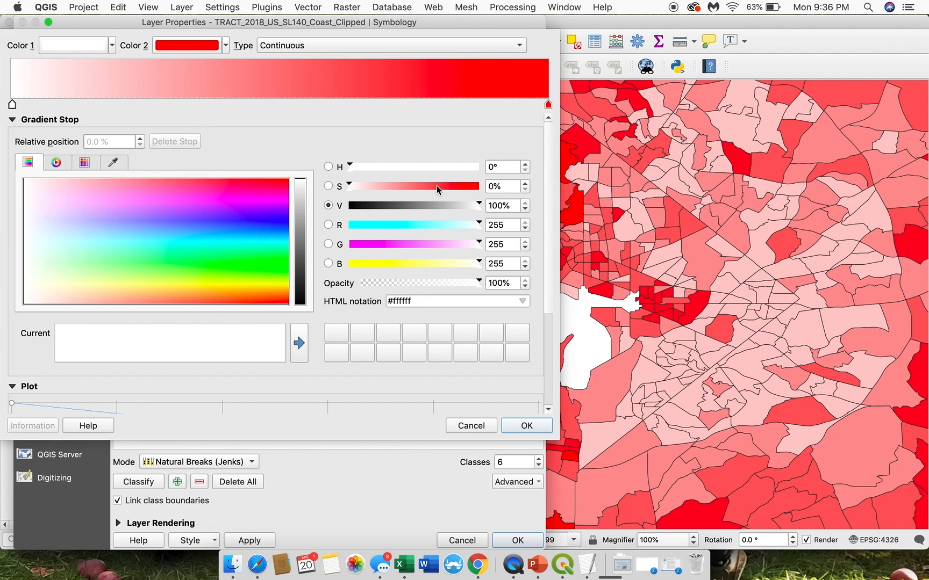
{"action": "left_click", "coordinate": [472, 428]}
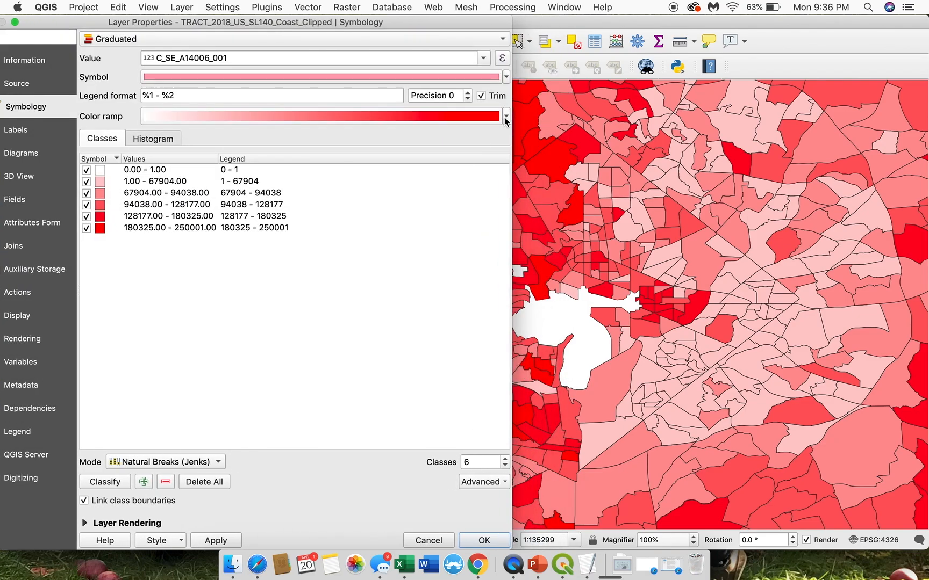
{"action": "left_click", "coordinate": [506, 116]}
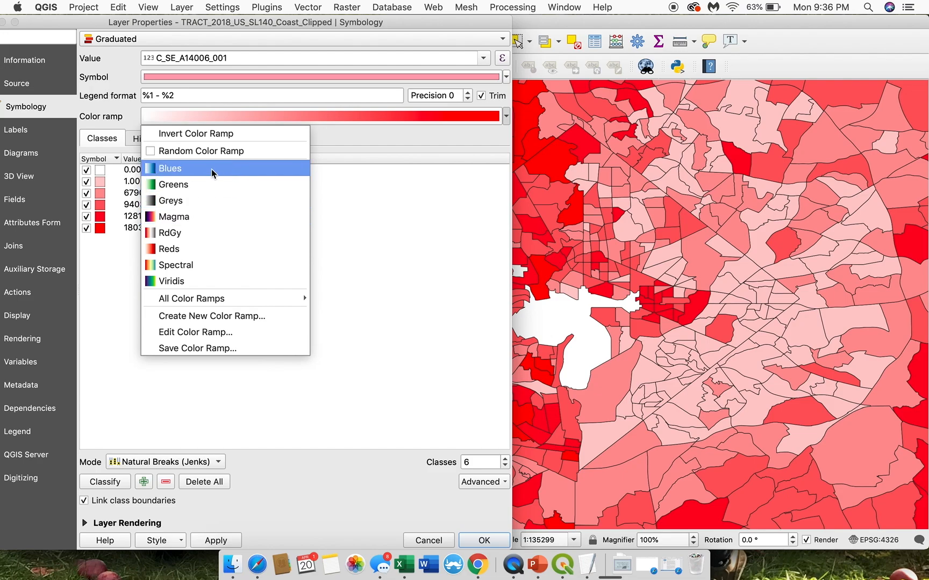
{"action": "left_click", "coordinate": [198, 170]}
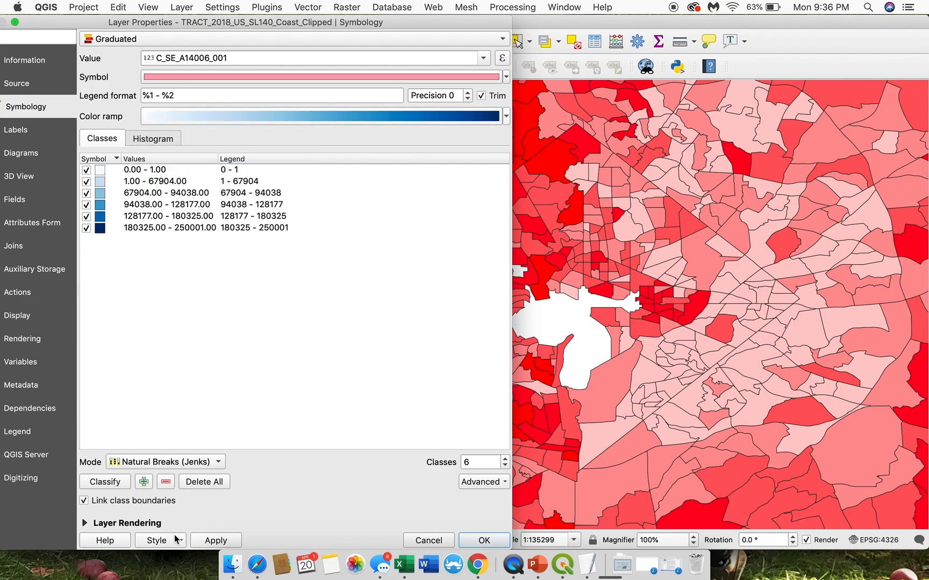
{"action": "left_click", "coordinate": [210, 541]}
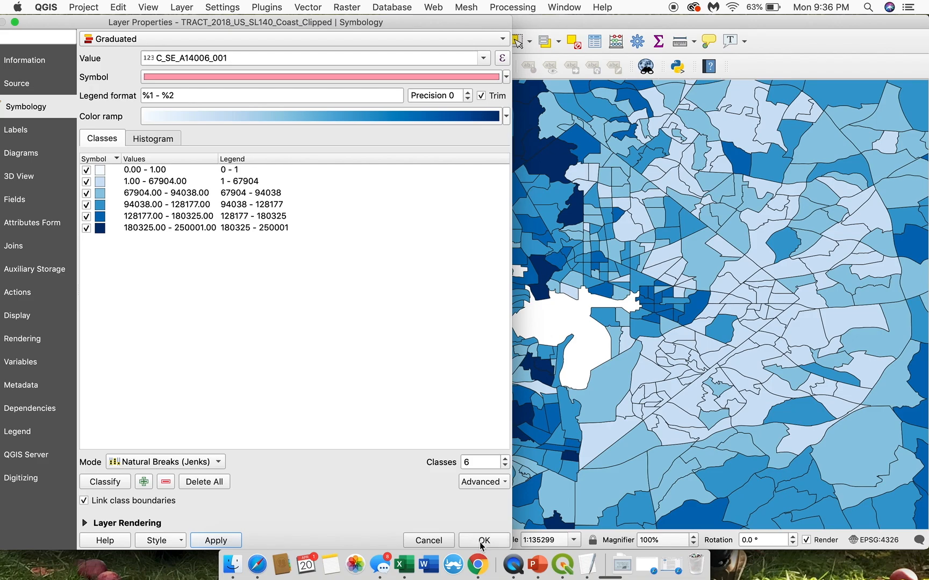
{"action": "left_click", "coordinate": [483, 541]}
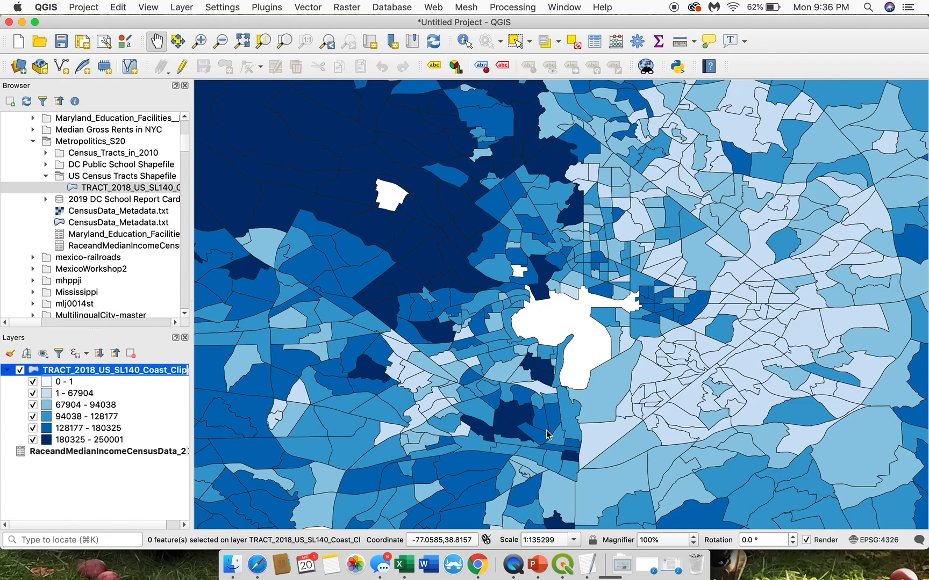
Step: Examine the income pattern around DC and across the wider Maryland and Virginia area at a smaller map scale
{"action": "left_click_drag", "start_coordinate": [630, 205], "coordinate": [552, 205]}
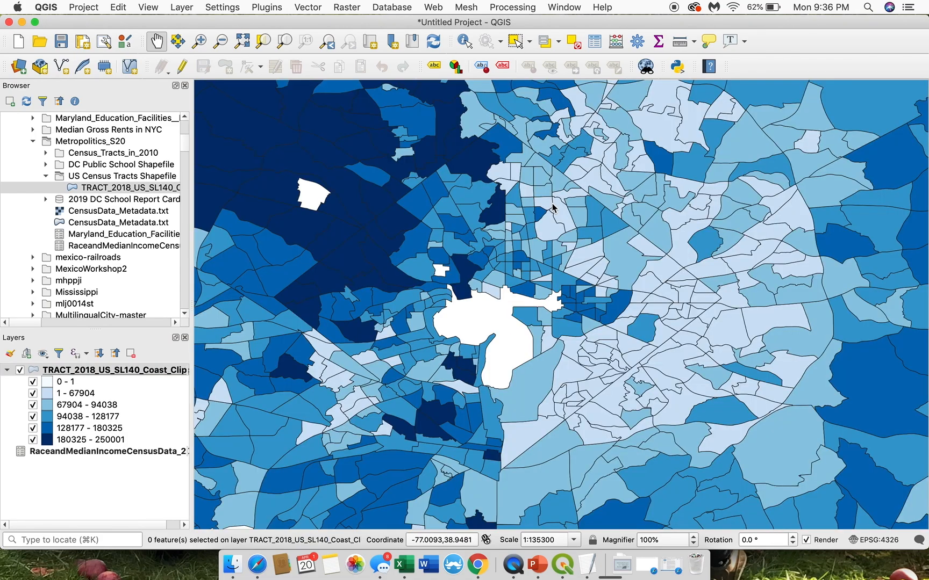
{"action": "left_click", "coordinate": [220, 41]}
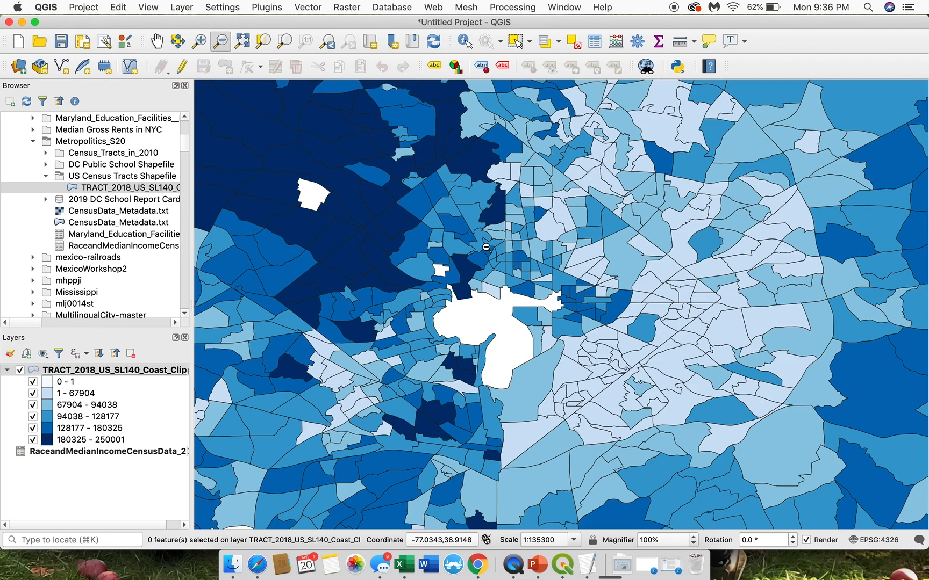
{"action": "left_click_drag", "start_coordinate": [370, 161], "coordinate": [600, 402]}
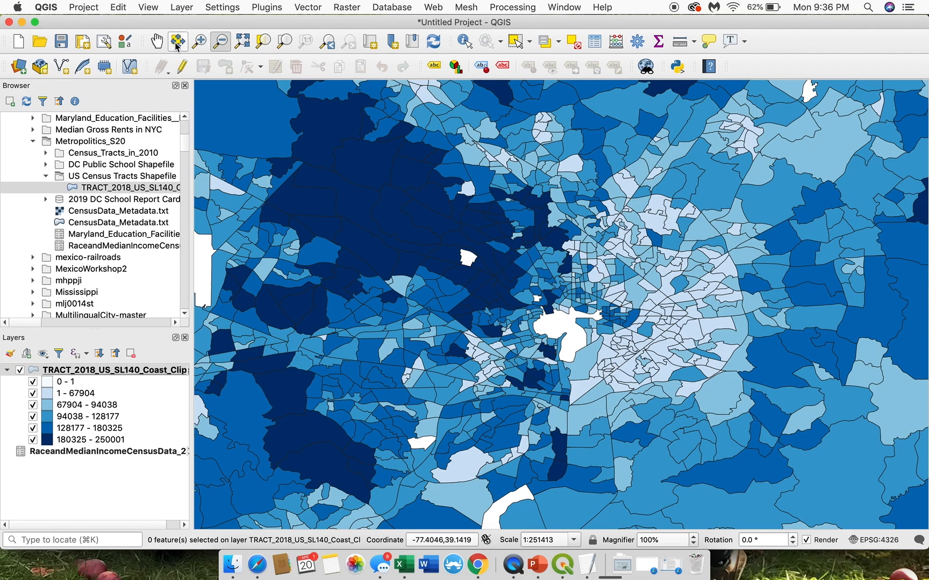
{"action": "mouse_move", "coordinate": [535, 301]}
{"action": "left_mouse_down"}
{"action": "mouse_move", "coordinate": [472, 301]}
{"action": "mouse_move", "coordinate": [439, 259]}
{"action": "mouse_move", "coordinate": [465, 290]}
{"action": "mouse_move", "coordinate": [529, 317]}
{"action": "mouse_move", "coordinate": [538, 305]}
{"action": "left_mouse_up"}
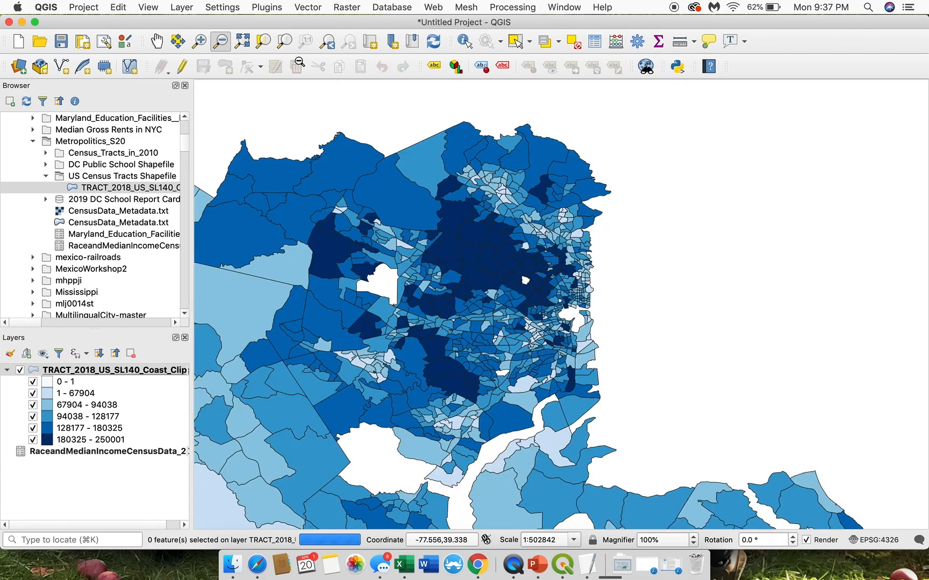
{"action": "left_click", "coordinate": [159, 40]}
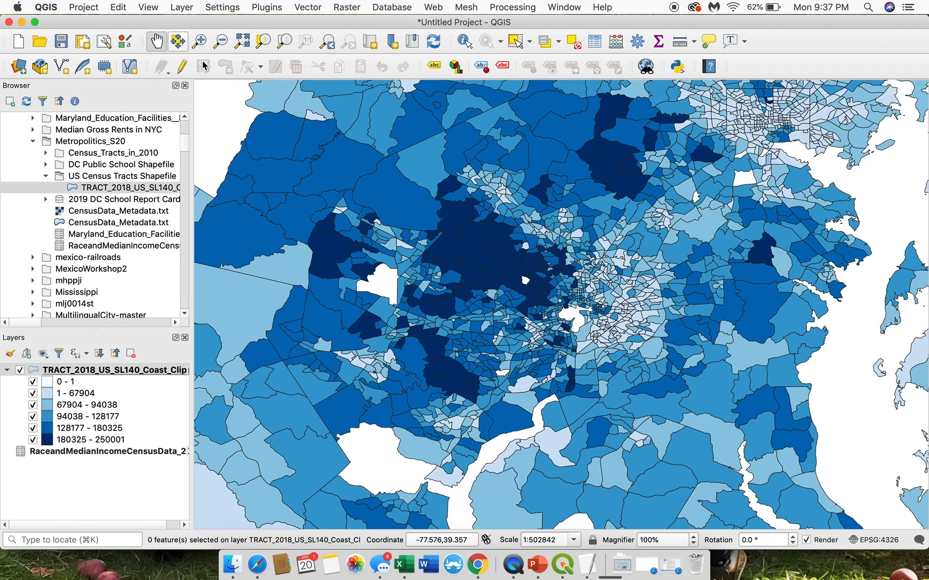
{"action": "left_click_drag", "start_coordinate": [633, 315], "coordinate": [597, 330]}
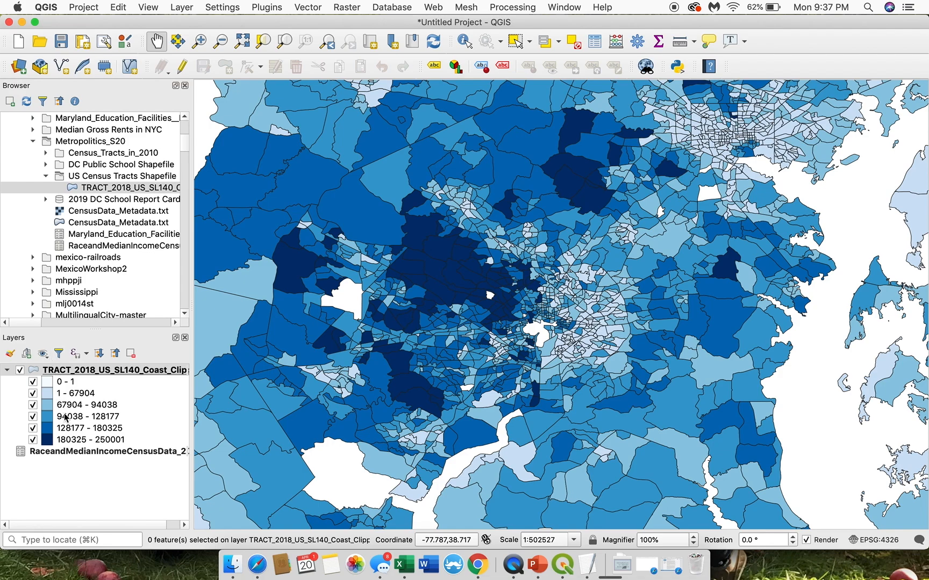
Step: Duplicate the symbolized census tract layer
{"action": "right_click", "coordinate": [120, 370]}
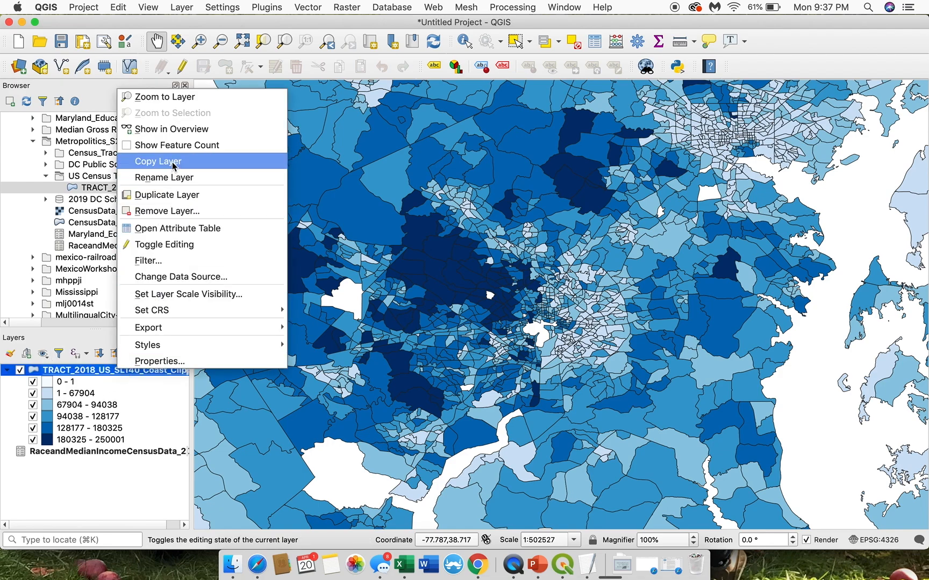
{"action": "left_click", "coordinate": [168, 198]}
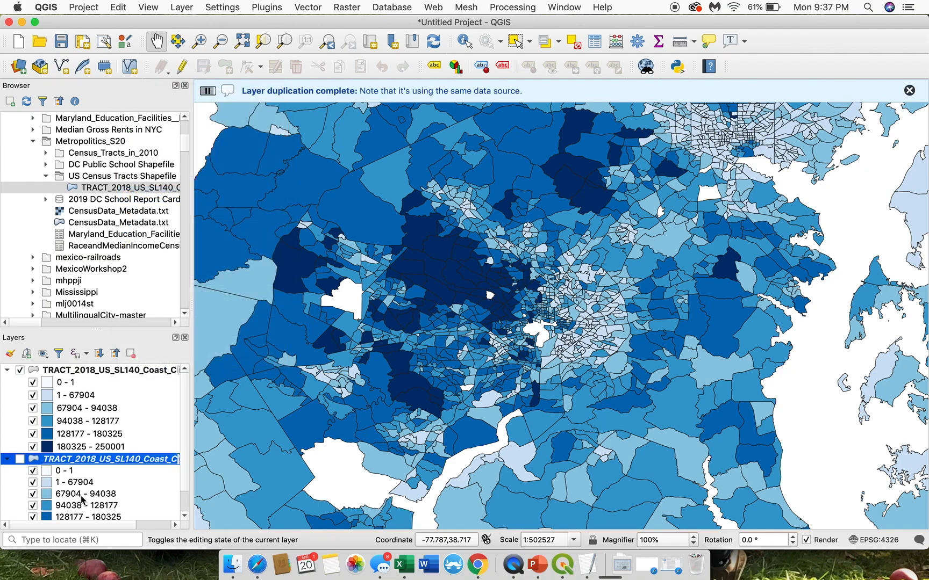
Step: Open the symbology properties of the visible TRACT_2018_US_SL140_Coast_Clipped layer
{"action": "scroll", "coordinate": [83, 499], "scroll_direction": "down", "scroll_amount": 2}
{"action": "scroll", "coordinate": [76, 429], "scroll_direction": "up", "scroll_amount": 2}
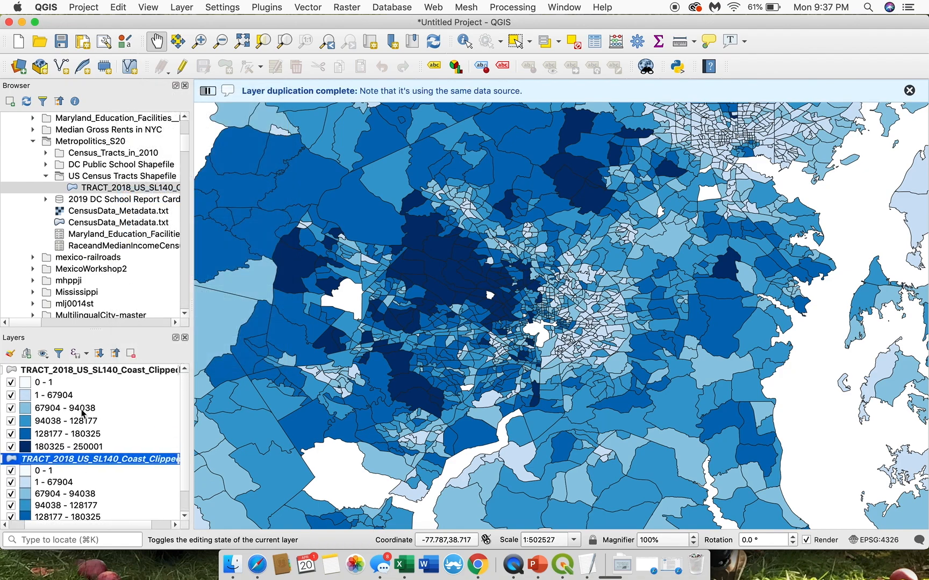
{"action": "right_click", "coordinate": [76, 371]}
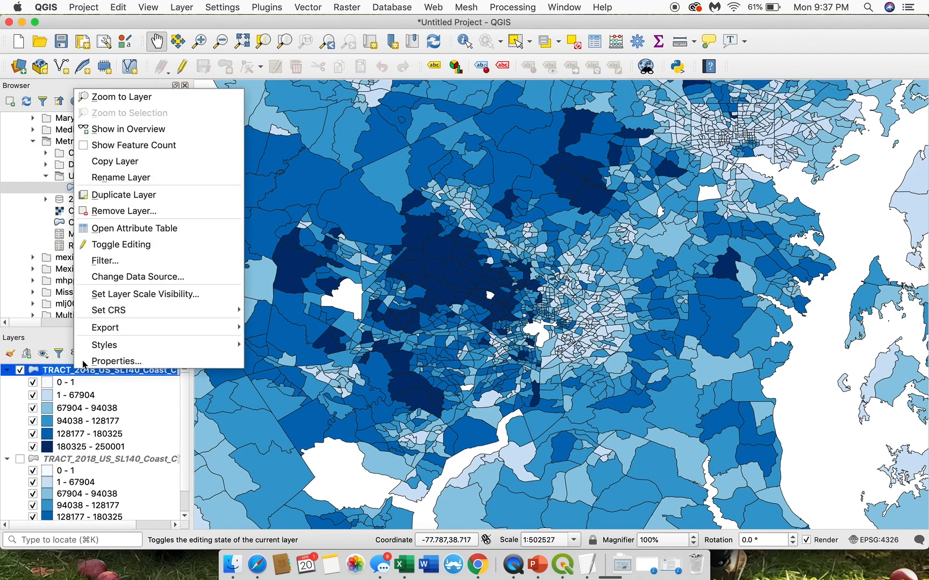
{"action": "left_click", "coordinate": [96, 361]}
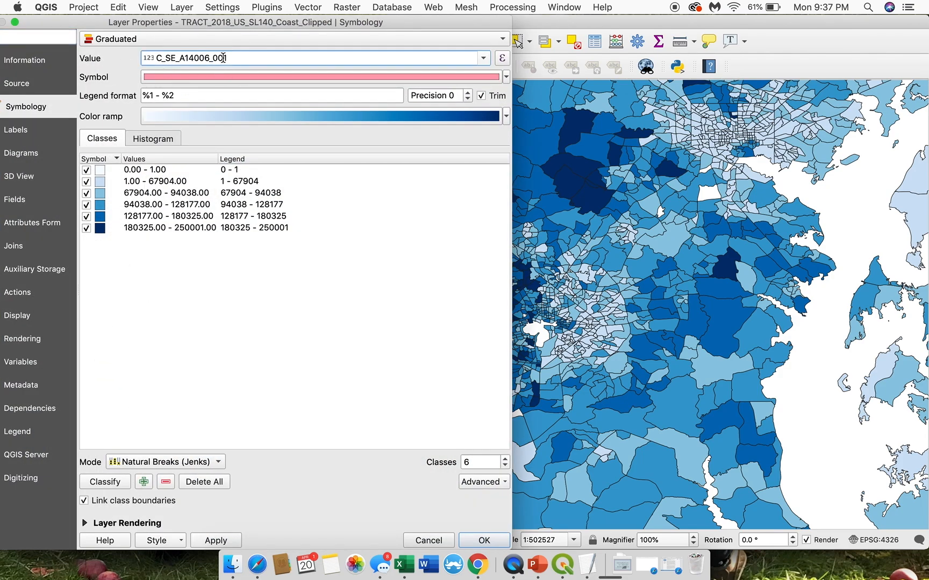
Step: Look up the variable code for Black or African American Alone in CensusData_Metadata.txt
{"action": "left_click", "coordinate": [483, 59]}
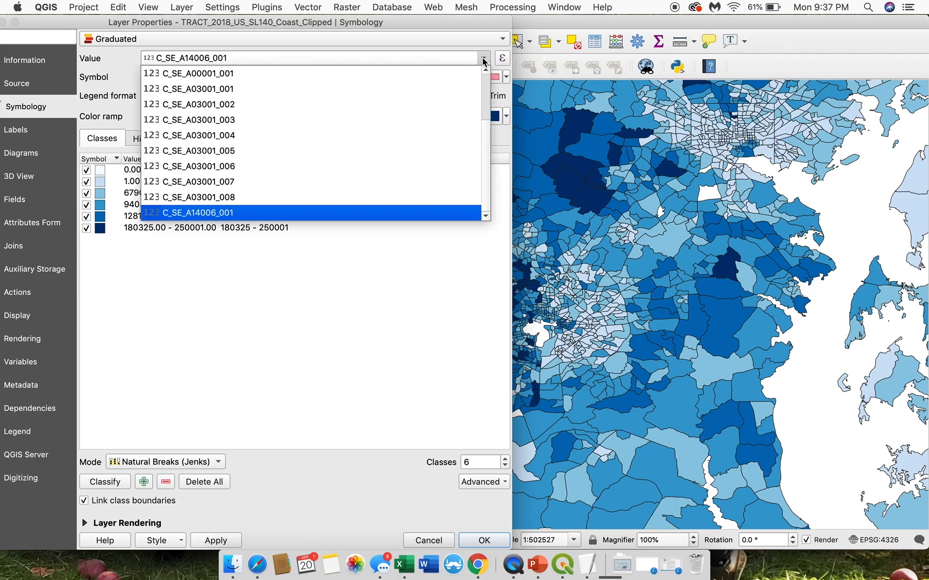
{"action": "key", "text": "ctrl+Up"}
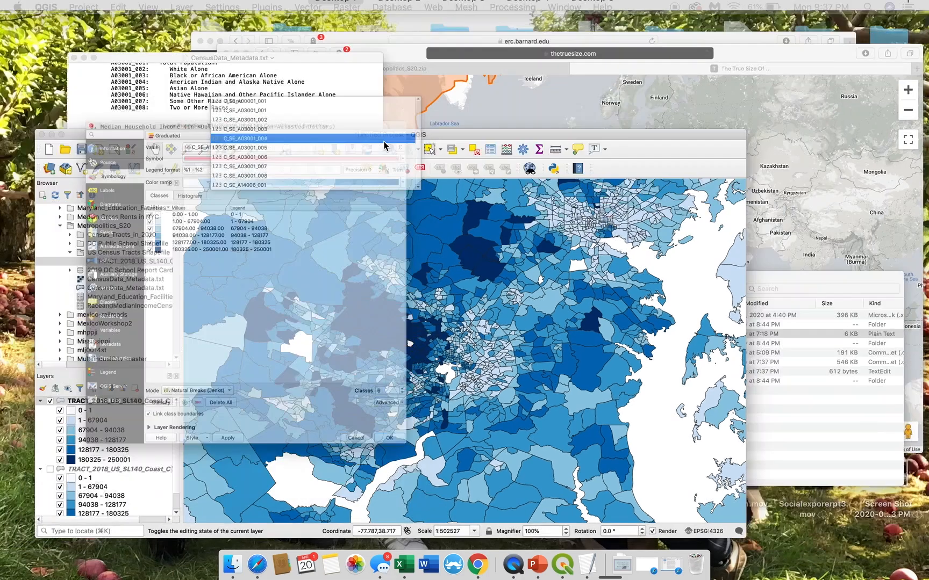
{"action": "left_click", "coordinate": [732, 441]}
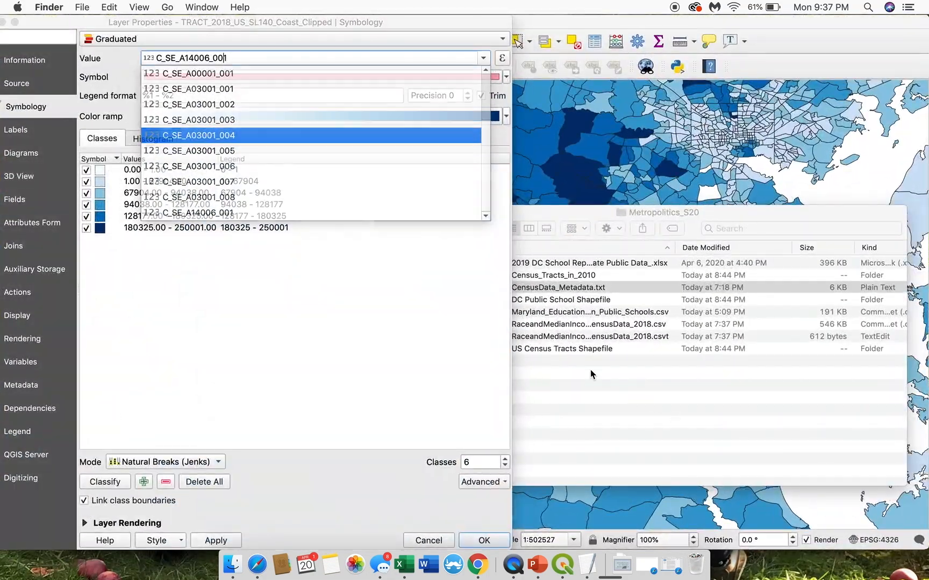
{"action": "key", "text": "ctrl+Up"}
{"action": "left_click", "coordinate": [183, 93]}
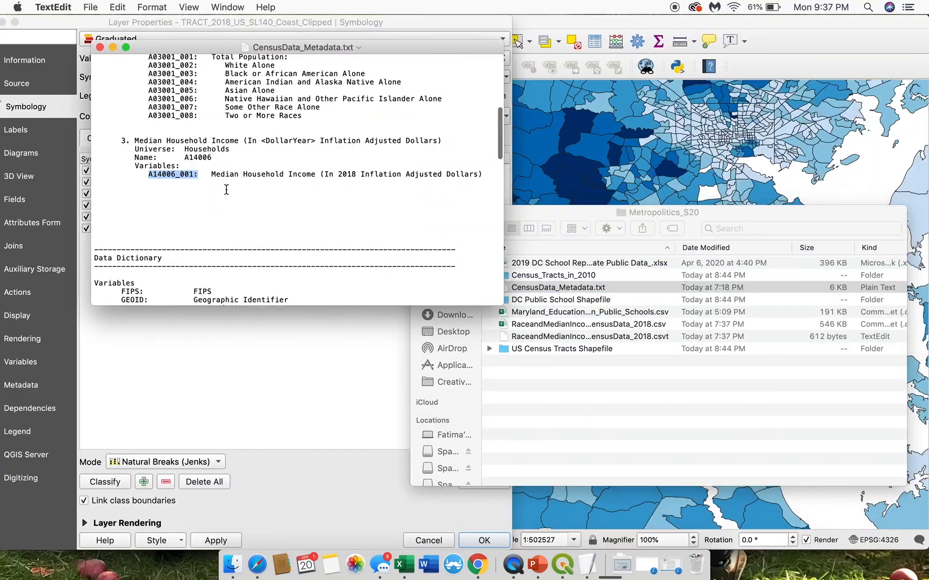
{"action": "scroll", "coordinate": [228, 225], "scroll_direction": "up", "scroll_amount": 5}
{"action": "left_click_drag", "start_coordinate": [352, 137], "coordinate": [141, 138]}
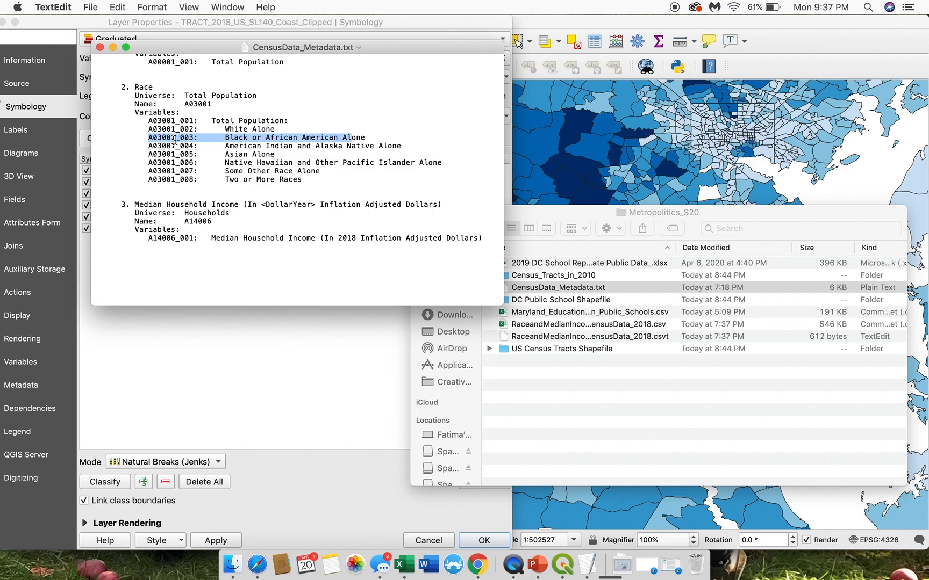
{"action": "left_click", "coordinate": [85, 61]}
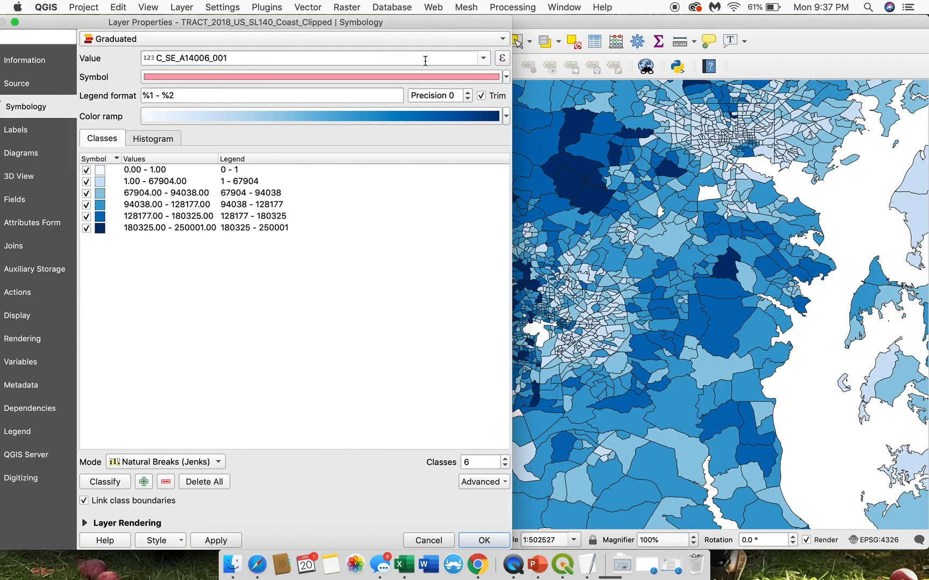
Step: Recheck the Black or African American Alone code in the metadata and set the layer's graduated value to C_SE_A03001_003
{"action": "left_click", "coordinate": [483, 58]}
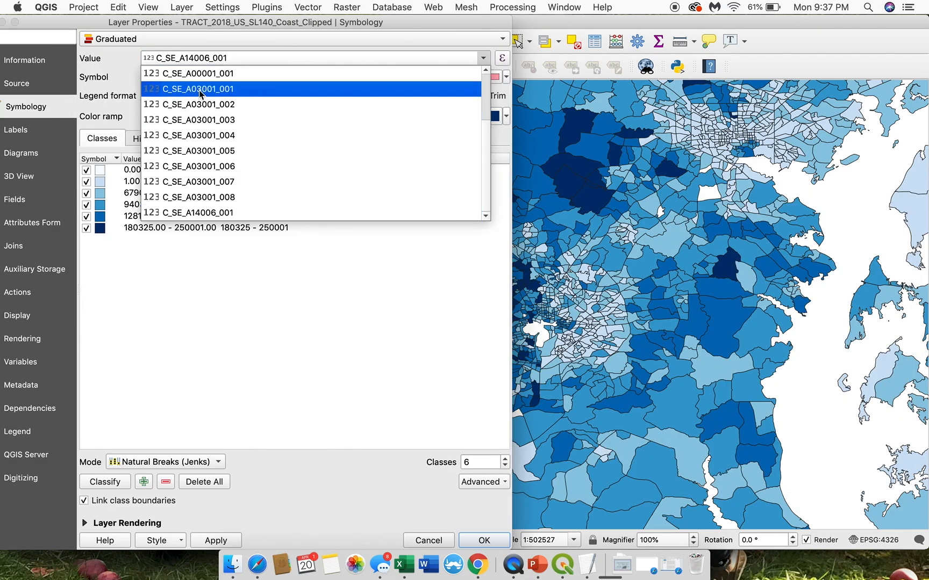
{"action": "key", "text": "ctrl+Up"}
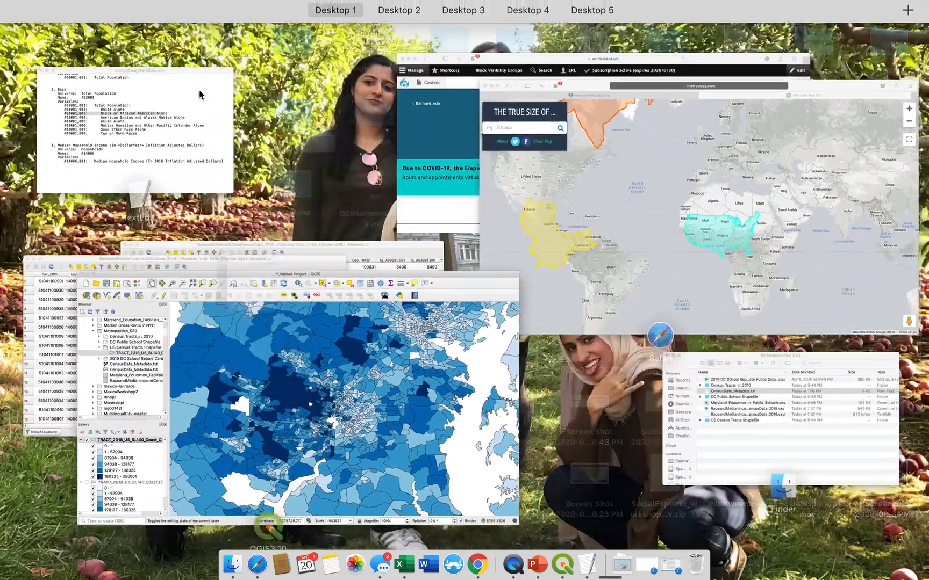
{"action": "left_click", "coordinate": [144, 110]}
{"action": "left_click", "coordinate": [197, 137]}
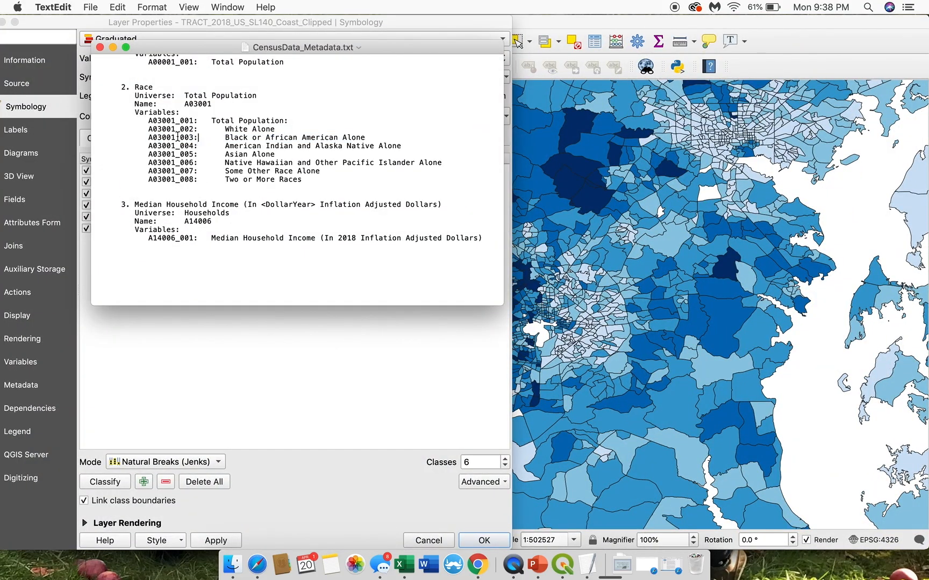
{"action": "left_click_drag", "start_coordinate": [177, 136], "coordinate": [209, 137]}
{"action": "key", "text": "ctrl+Up"}
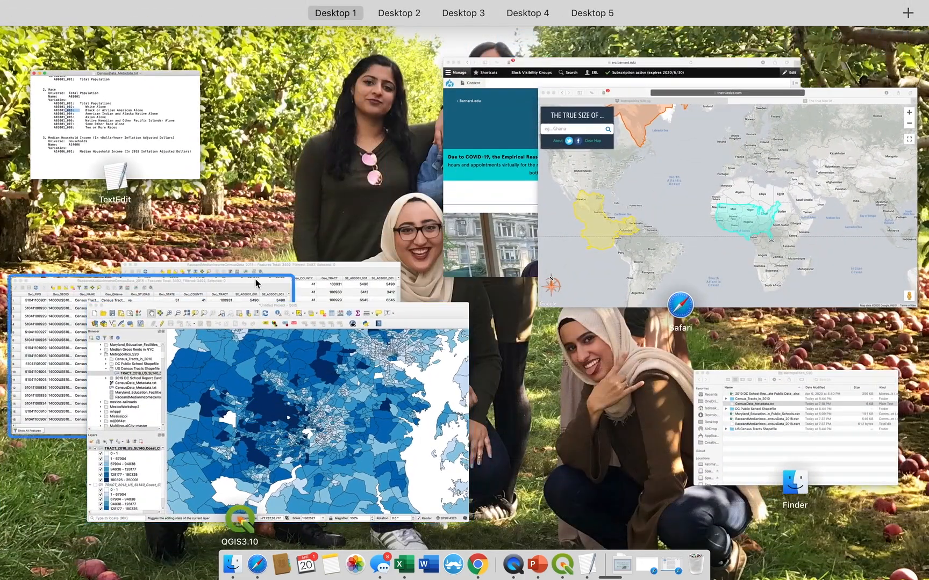
{"action": "left_click", "coordinate": [253, 311]}
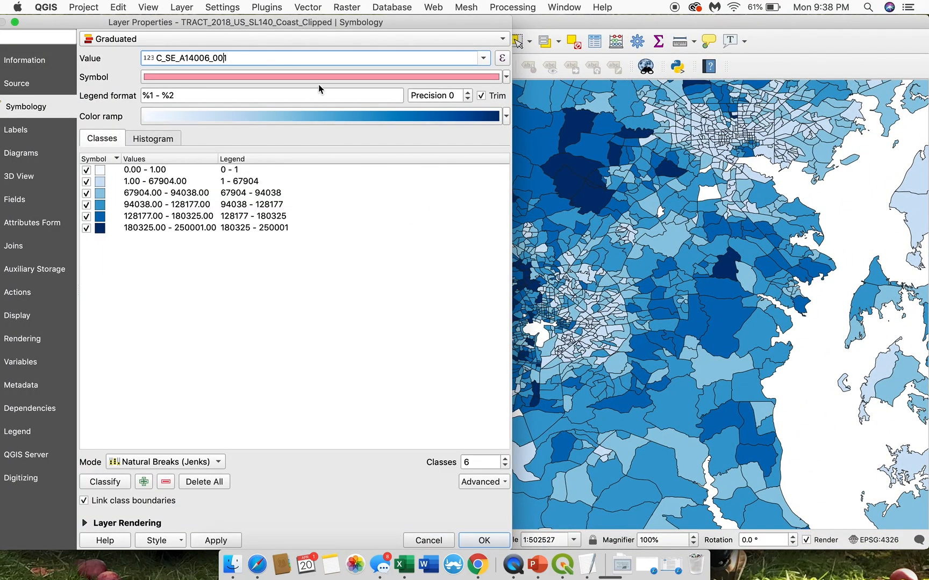
{"action": "left_click", "coordinate": [483, 58]}
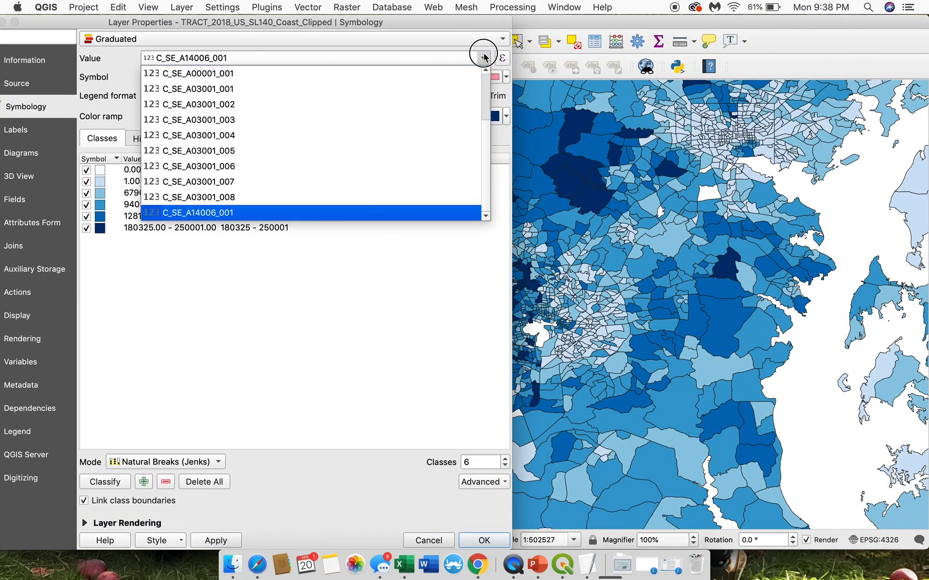
{"action": "left_click", "coordinate": [232, 119]}
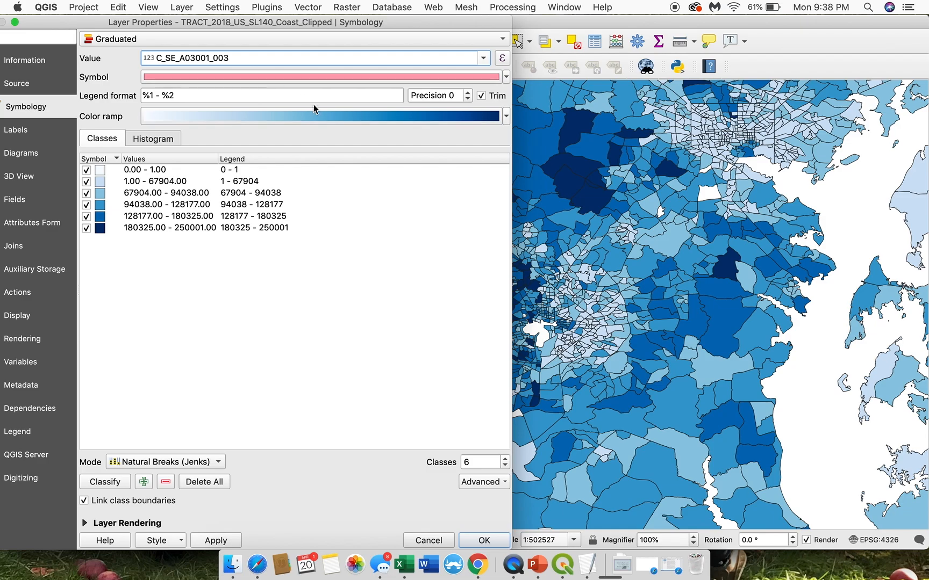
Step: Select the Blues color ramp and reclassify the values into 6 Natural Breaks (Jenks) classes
{"action": "left_click", "coordinate": [377, 115]}
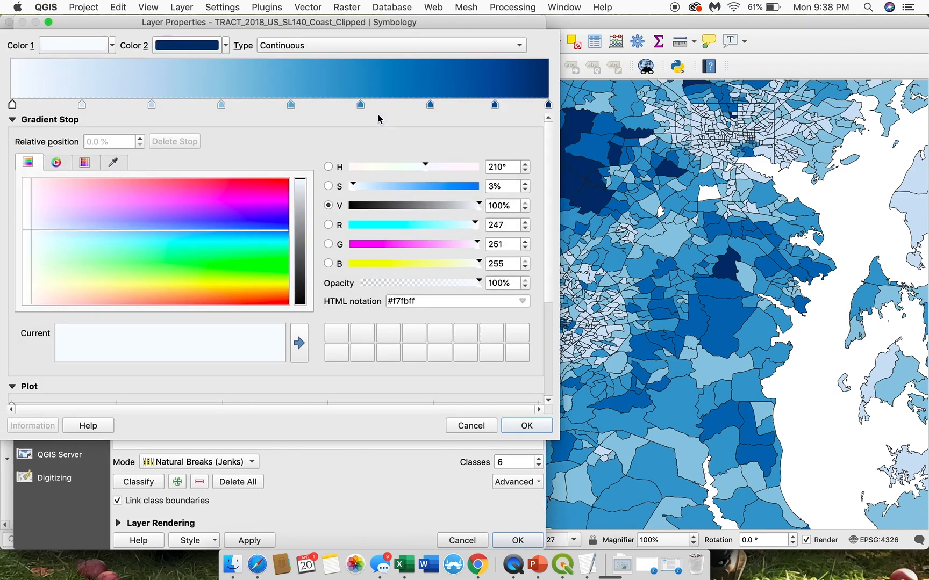
{"action": "left_click", "coordinate": [477, 427]}
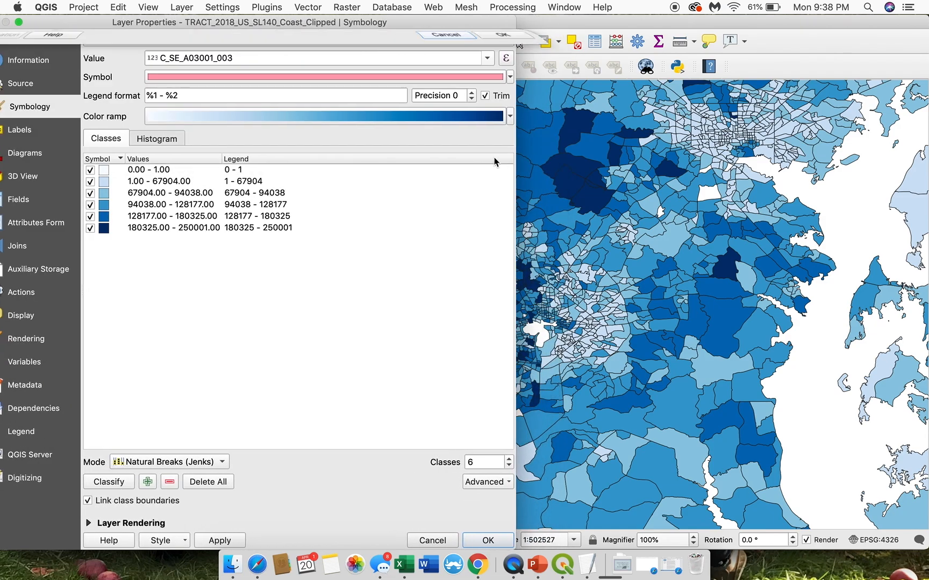
{"action": "left_click", "coordinate": [505, 116]}
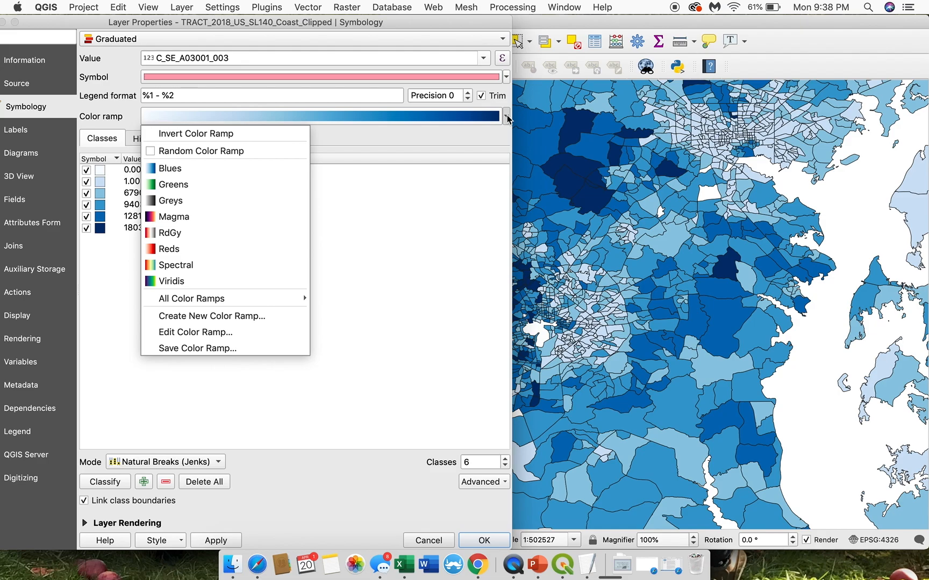
{"action": "mouse_move", "coordinate": [258, 301]}
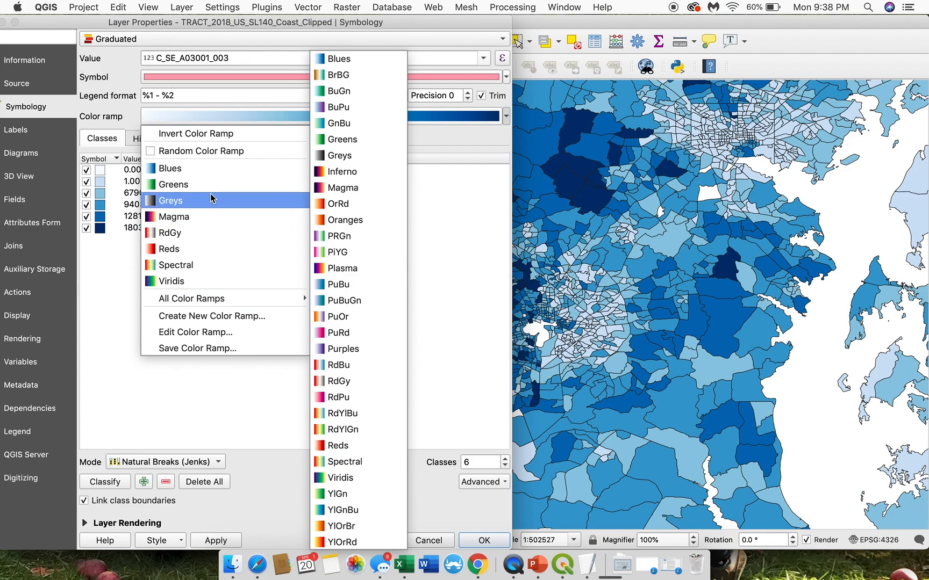
{"action": "left_click", "coordinate": [195, 169]}
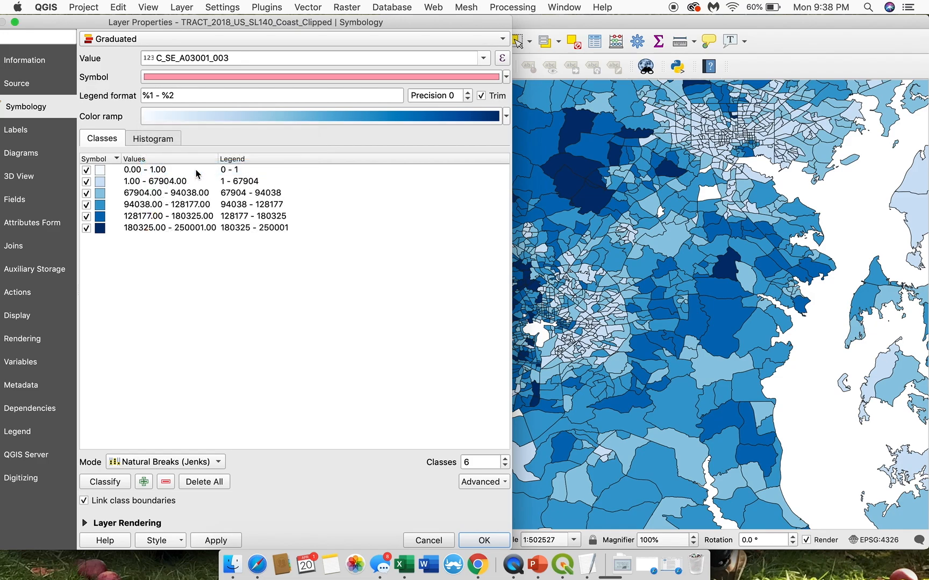
{"action": "left_click", "coordinate": [118, 486]}
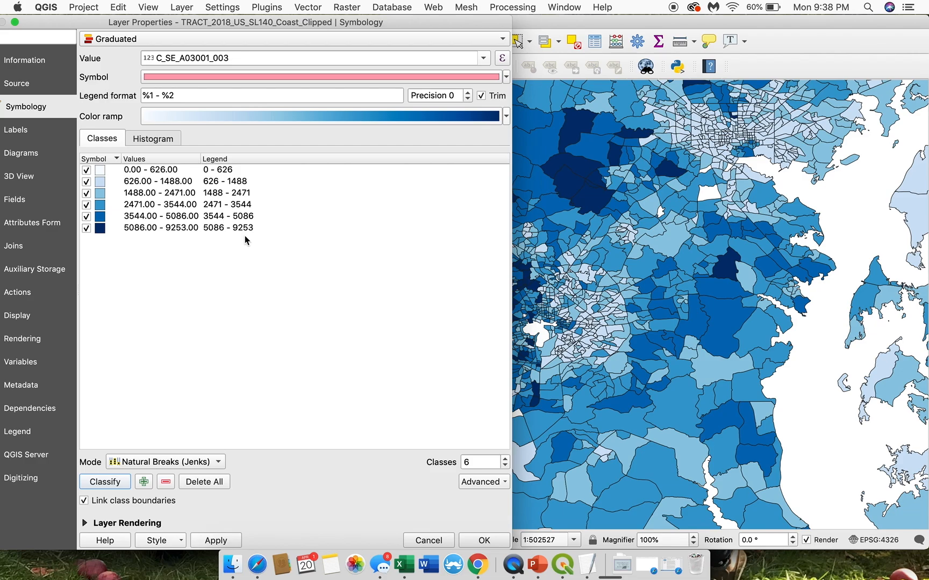
Step: Load the histogram to check the class breaks, apply the new classification to the map and close the layer properties
{"action": "left_click", "coordinate": [162, 138]}
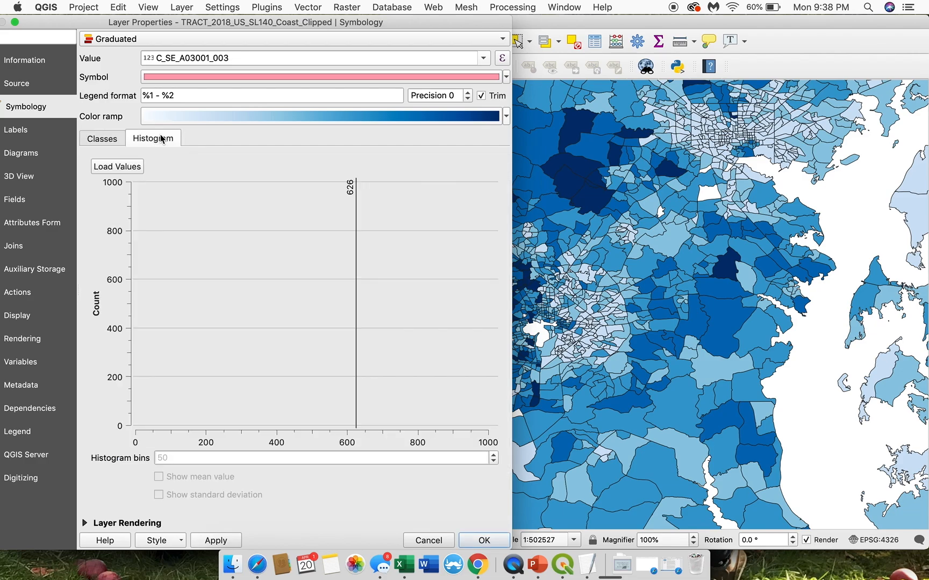
{"action": "left_click", "coordinate": [134, 171]}
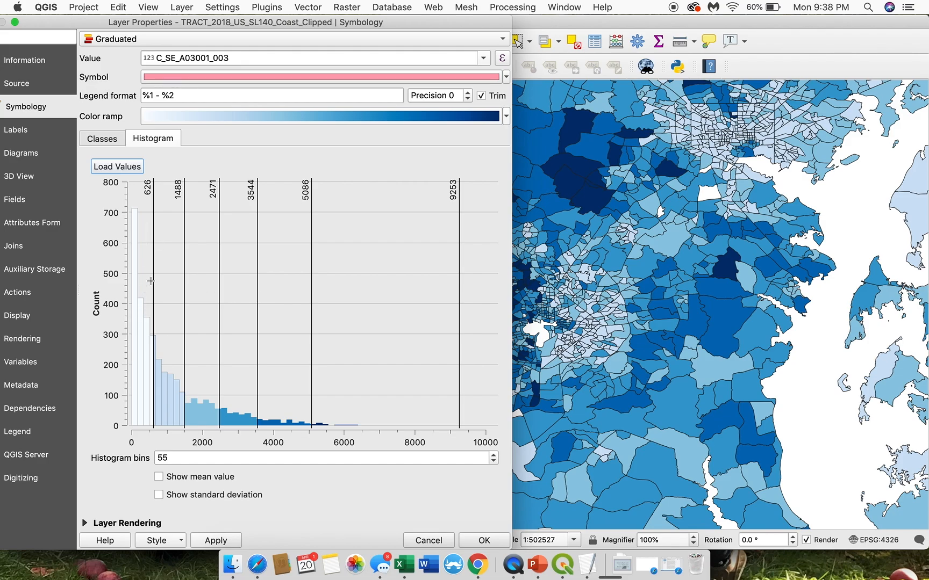
{"action": "left_click", "coordinate": [110, 143]}
{"action": "left_click", "coordinate": [102, 173]}
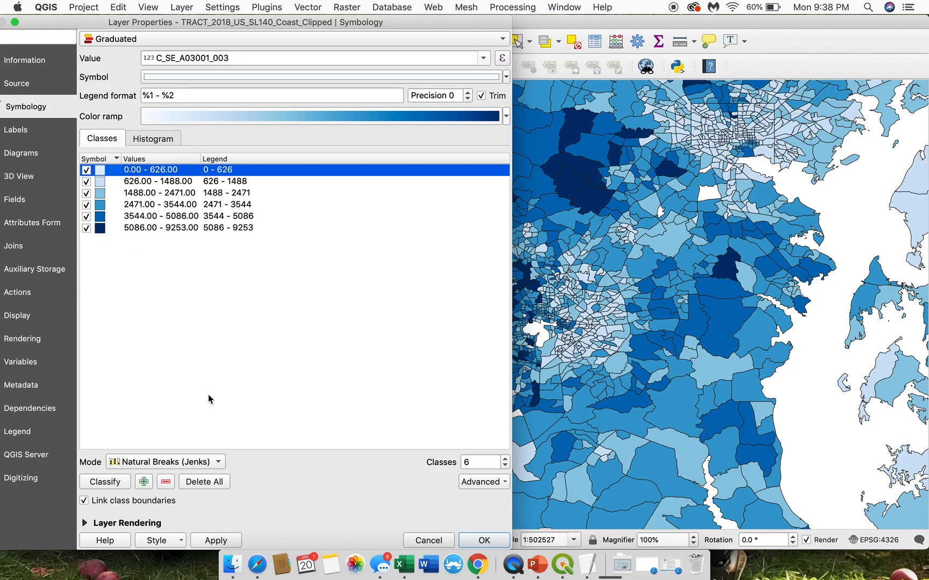
{"action": "left_click", "coordinate": [214, 540]}
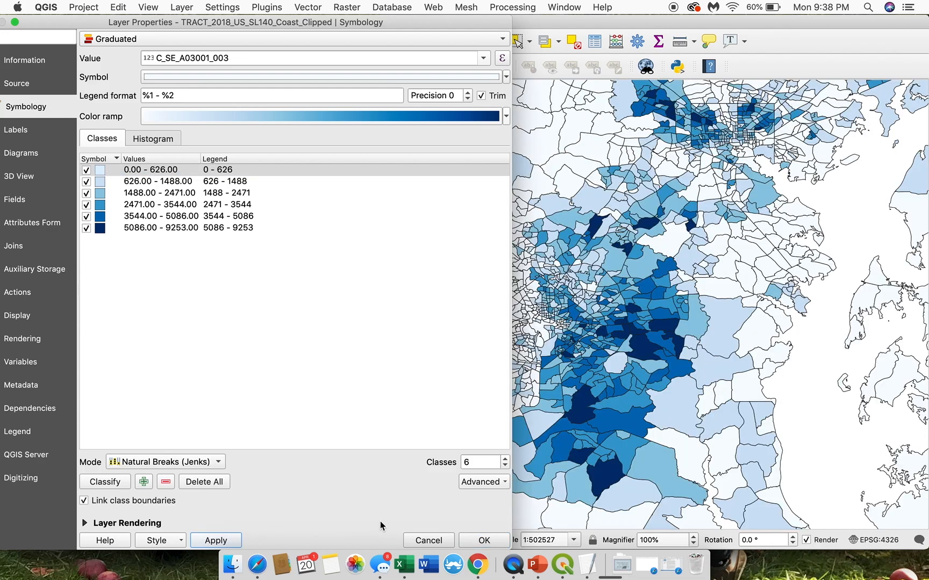
{"action": "left_click", "coordinate": [463, 541]}
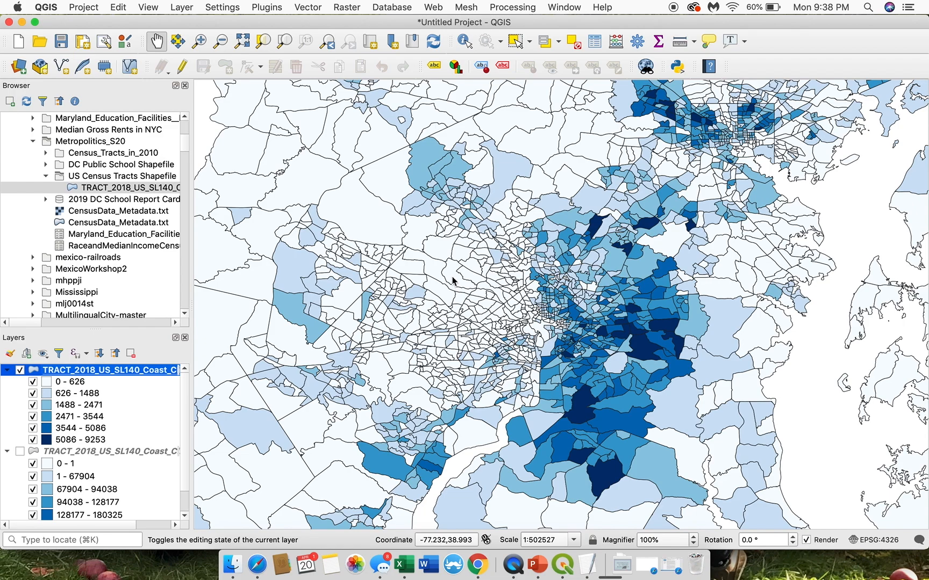
Step: Examine the Black population pattern around DC at a closer scale against the highest and lowest legend classes
{"action": "left_click", "coordinate": [640, 371]}
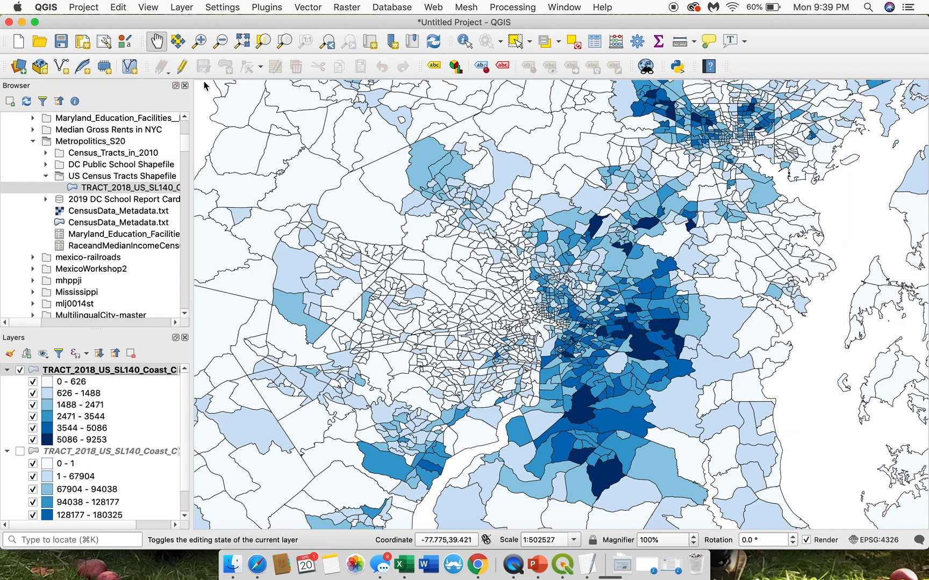
{"action": "left_click", "coordinate": [199, 40]}
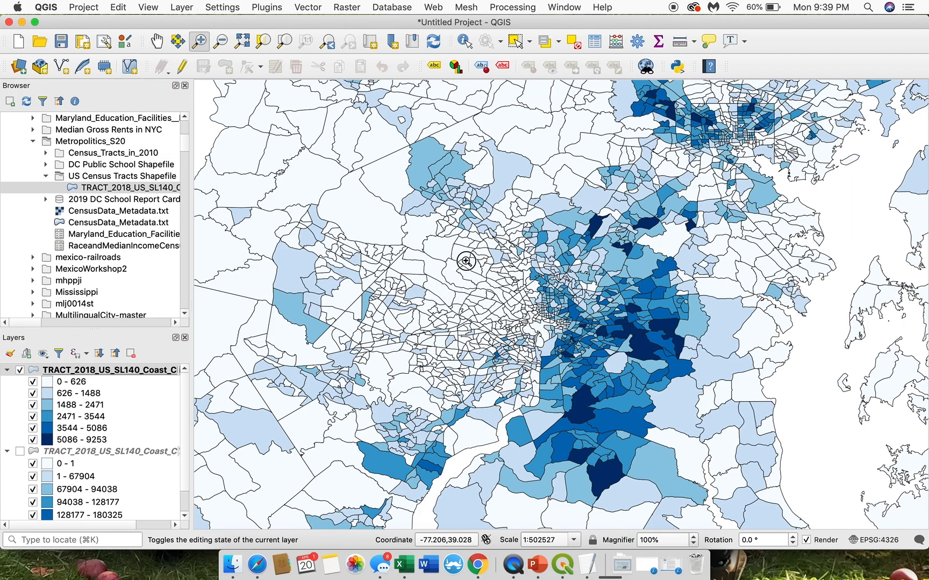
{"action": "left_click_drag", "start_coordinate": [464, 261], "coordinate": [607, 377]}
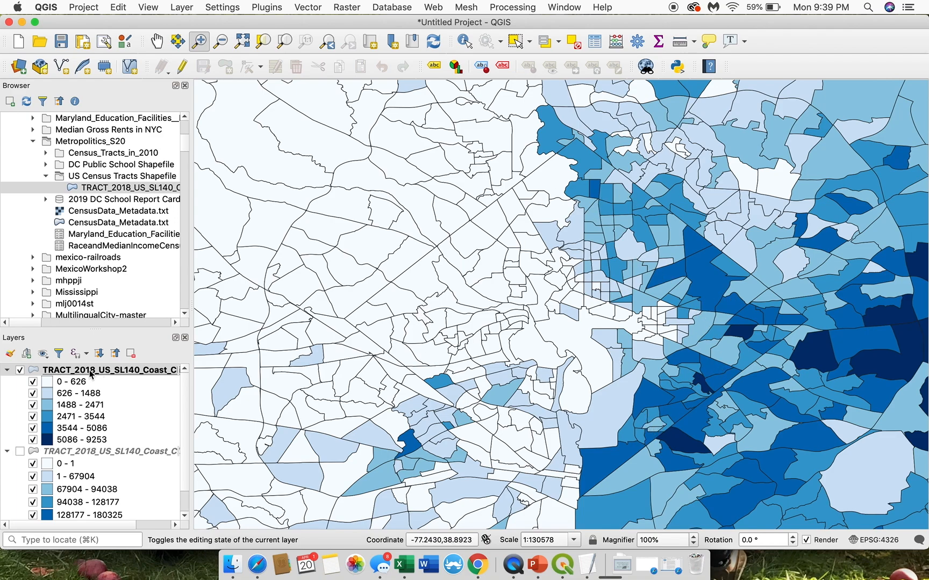
{"action": "left_click", "coordinate": [98, 439]}
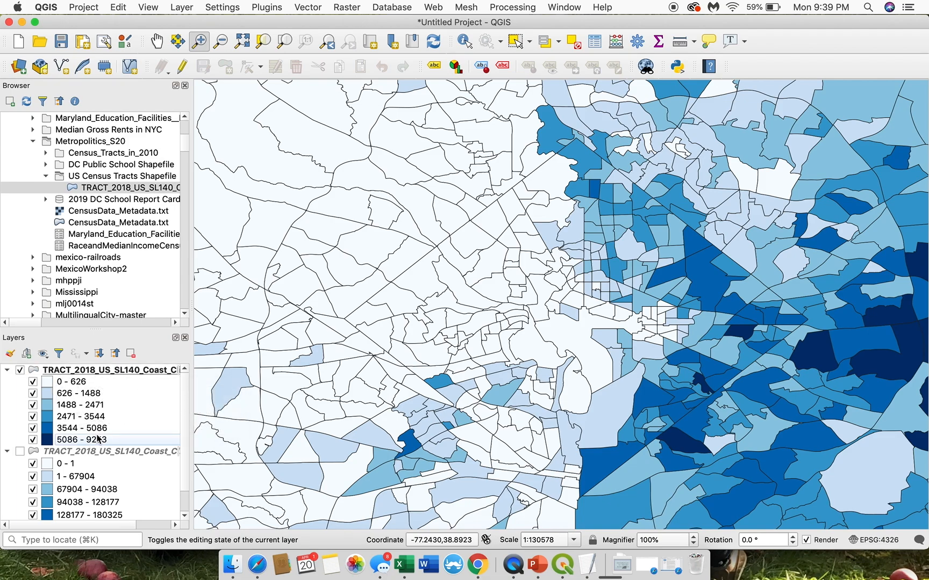
{"action": "left_click", "coordinate": [81, 382]}
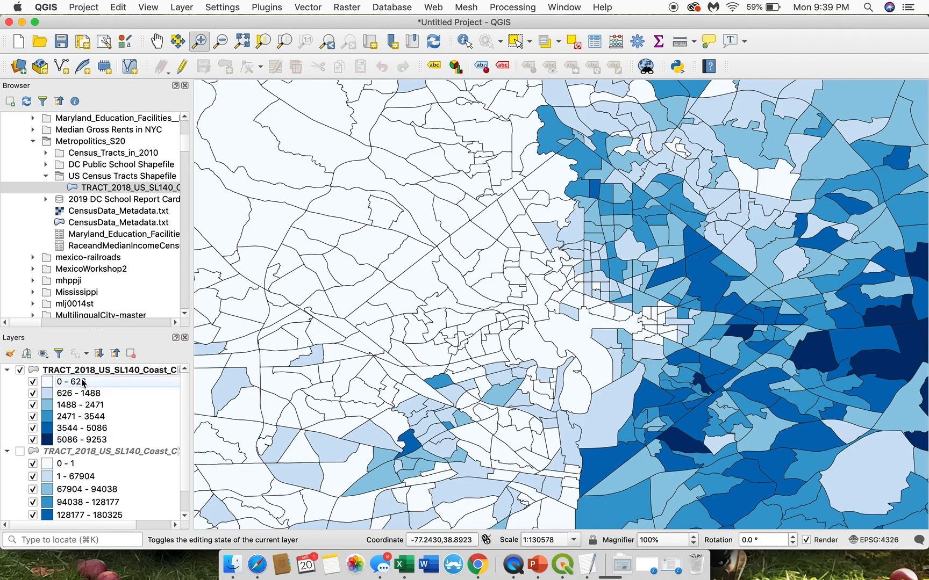
Step: Open the visible tract layer's attribute table and bring the C_SE_A03001 race fields into view
{"action": "right_click", "coordinate": [119, 370]}
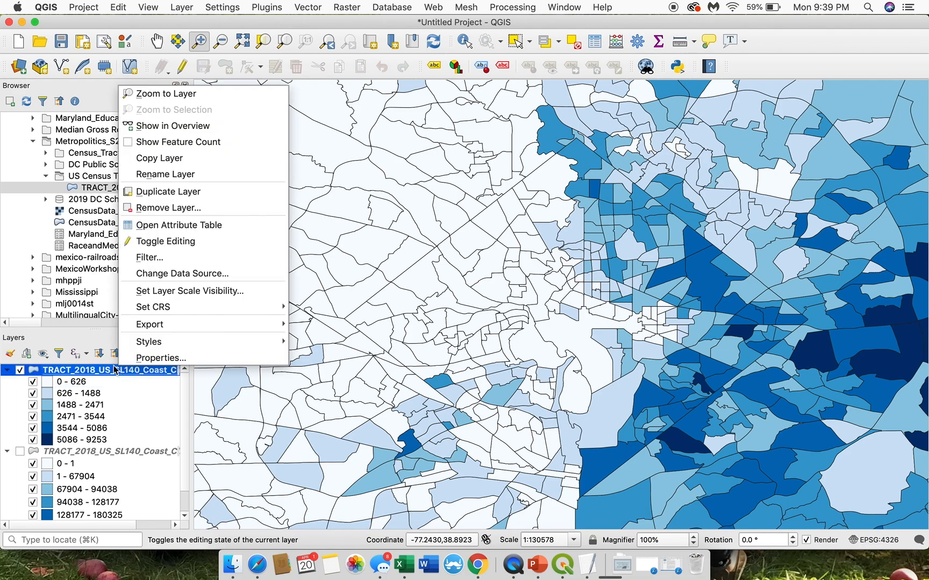
{"action": "left_click", "coordinate": [231, 226]}
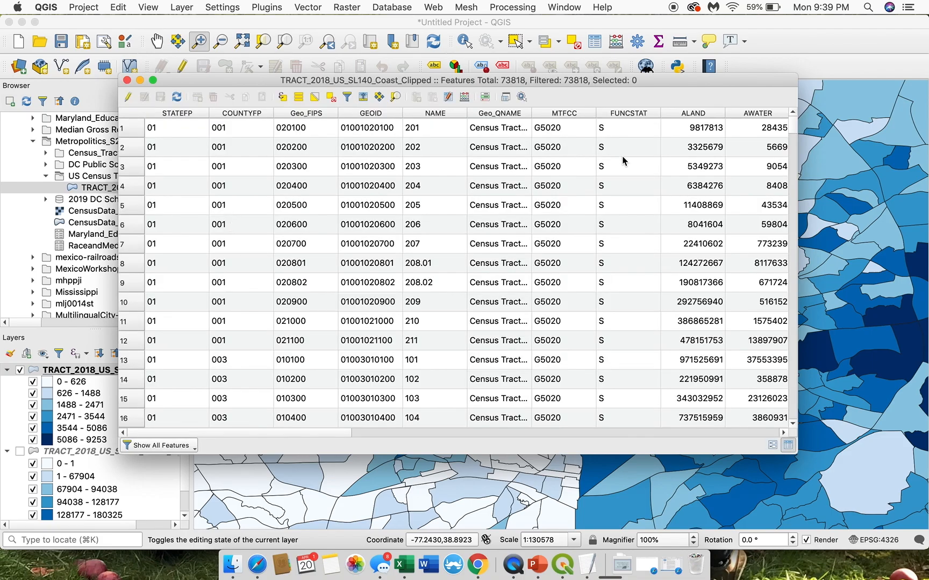
{"action": "scroll", "coordinate": [623, 161], "scroll_direction": "right", "scroll_amount": 10}
{"action": "scroll", "coordinate": [623, 161], "scroll_direction": "right", "scroll_amount": 10}
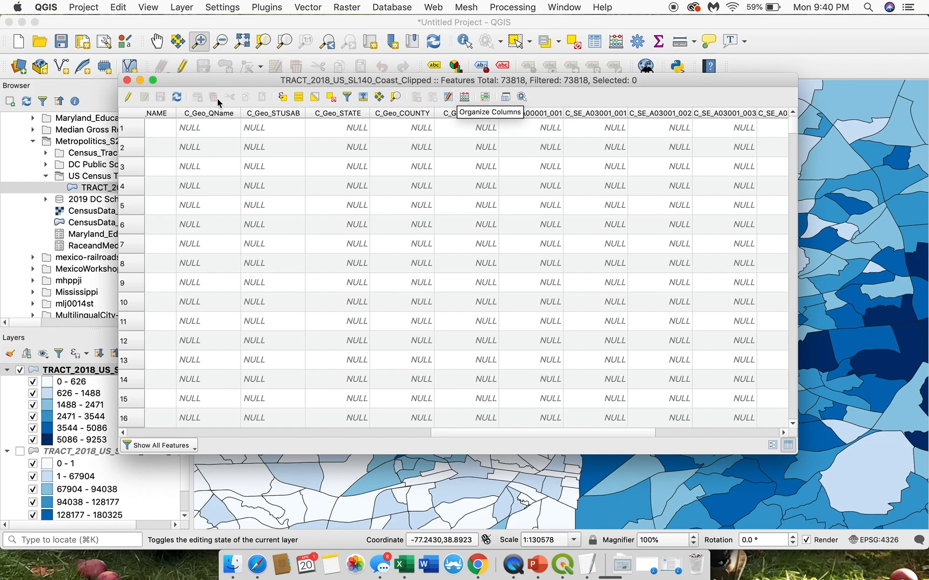
Step: Enable editing on the tract layer and add a decimal number (real) field named P_Black
{"action": "left_click", "coordinate": [128, 97]}
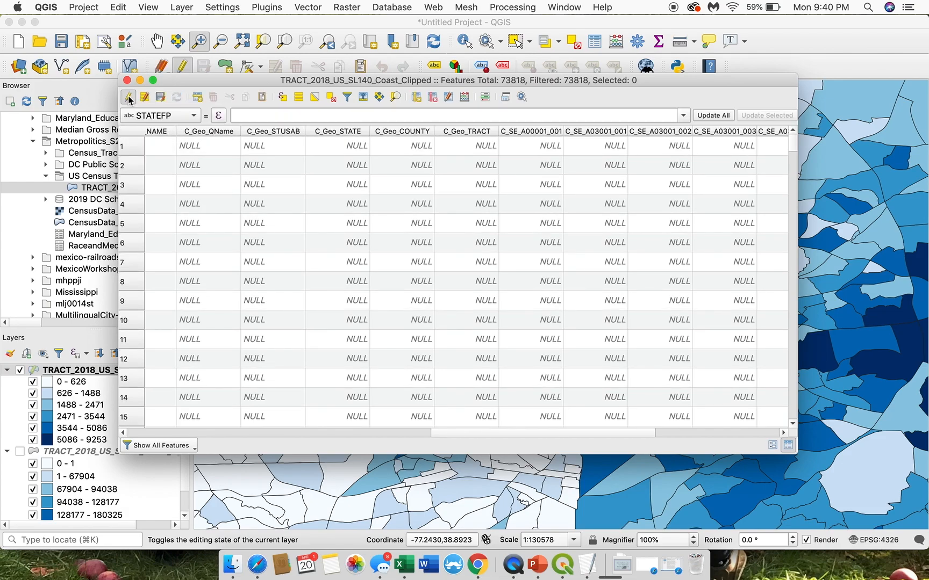
{"action": "left_click", "coordinate": [416, 97]}
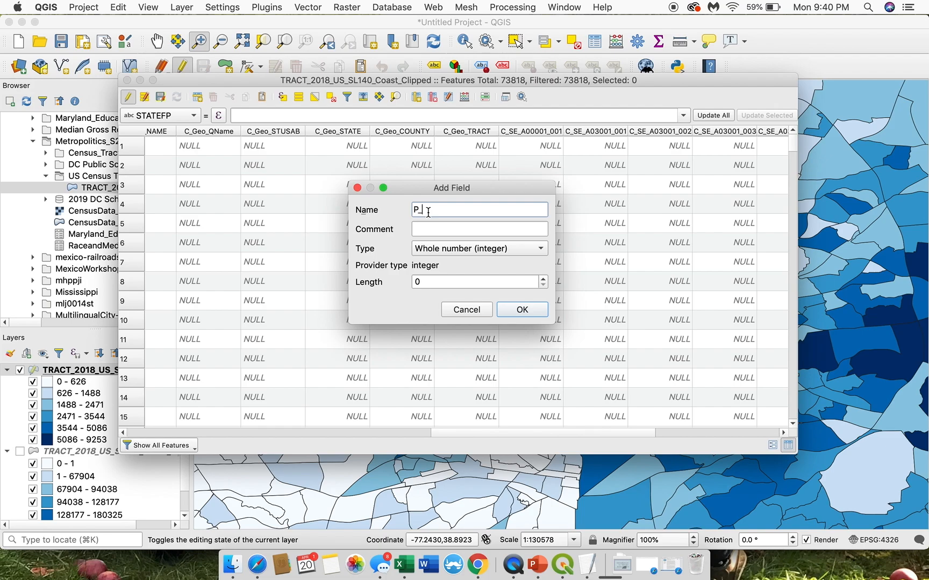
{"action": "type", "text": "P_Black"}
{"action": "left_click", "coordinate": [439, 248]}
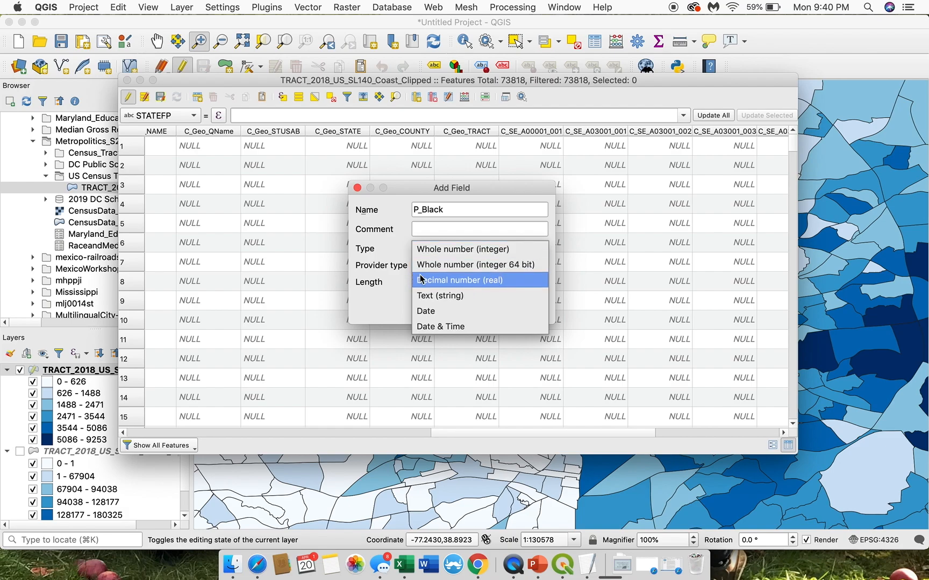
{"action": "left_click", "coordinate": [475, 281]}
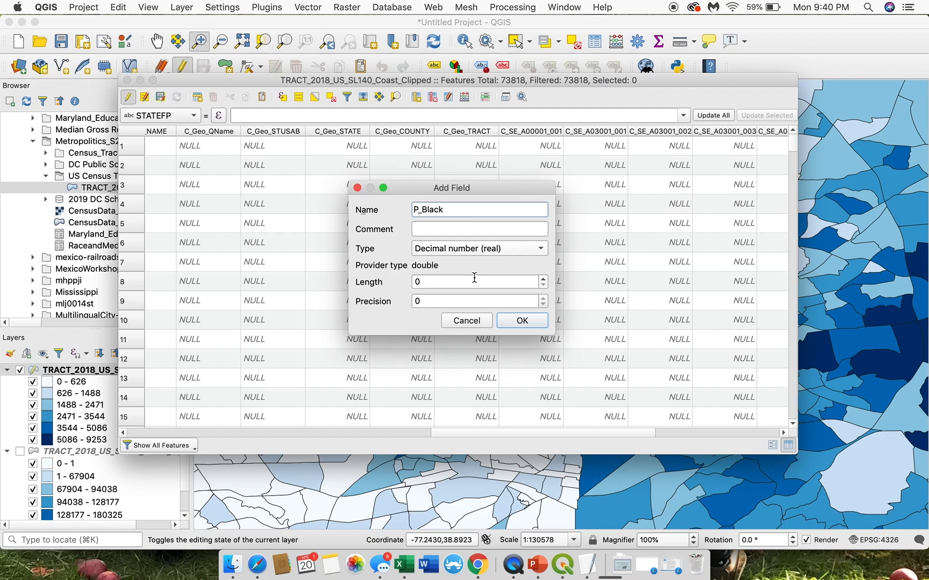
{"action": "left_click", "coordinate": [505, 320]}
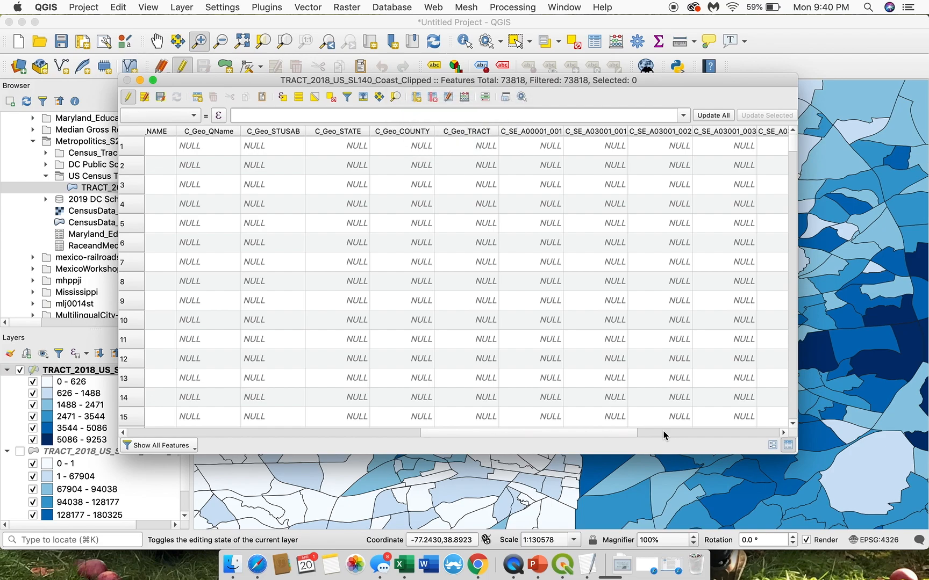
Step: Open the Field Calculator and set it to update the existing P_Black field instead of creating a new one
{"action": "left_click_drag", "start_coordinate": [630, 431], "coordinate": [723, 435]}
{"action": "right_click", "coordinate": [722, 436]}
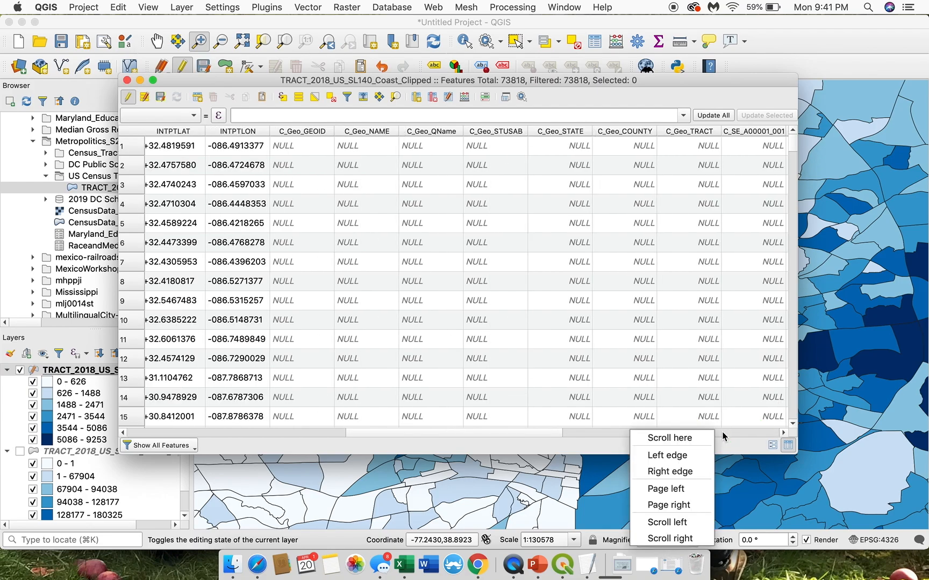
{"action": "left_click", "coordinate": [734, 438]}
{"action": "left_click_drag", "start_coordinate": [539, 432], "coordinate": [781, 436]}
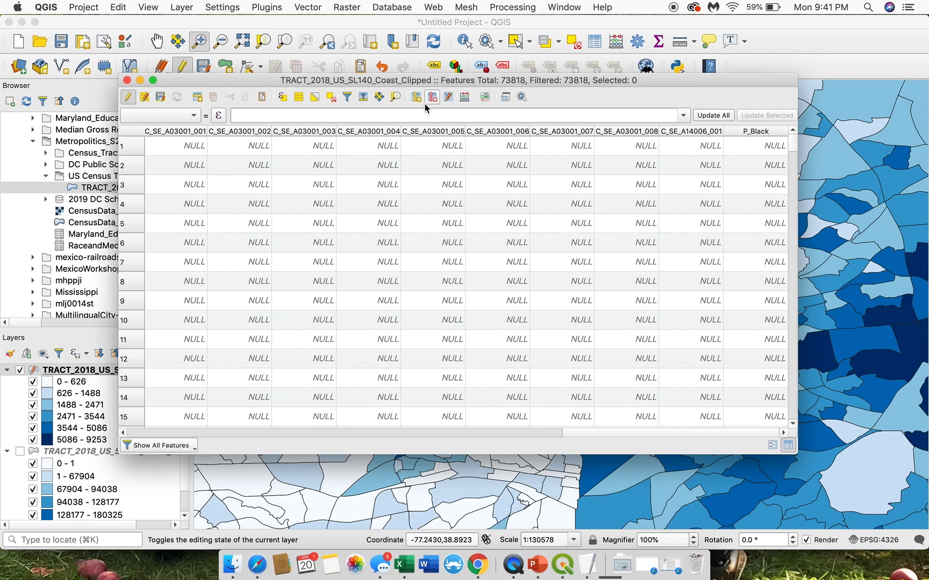
{"action": "left_click", "coordinate": [464, 98]}
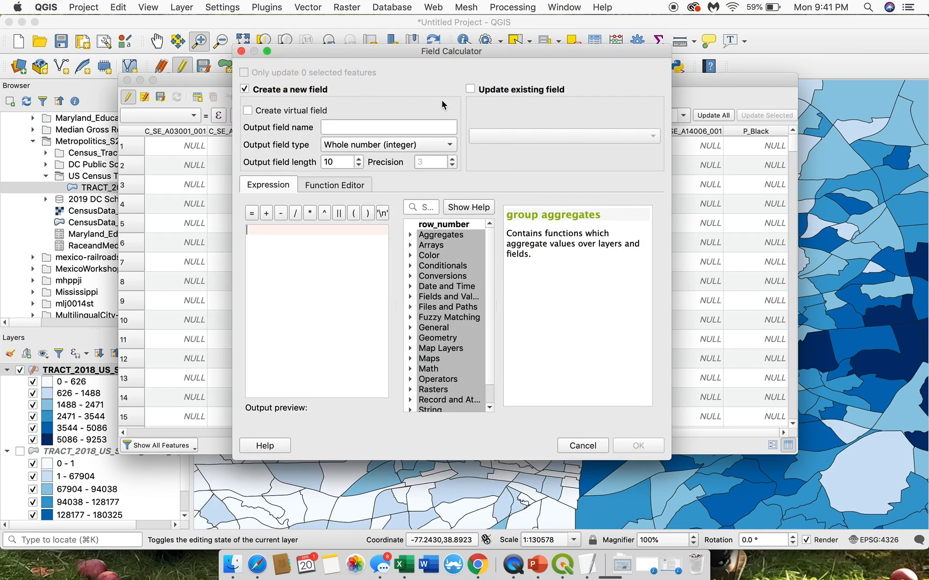
{"action": "left_click", "coordinate": [245, 90]}
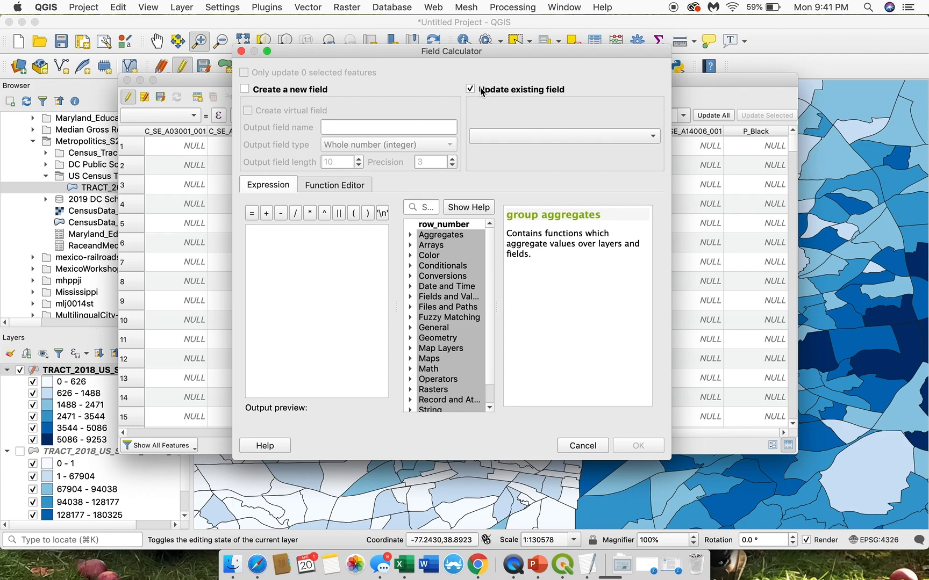
{"action": "left_click", "coordinate": [528, 137]}
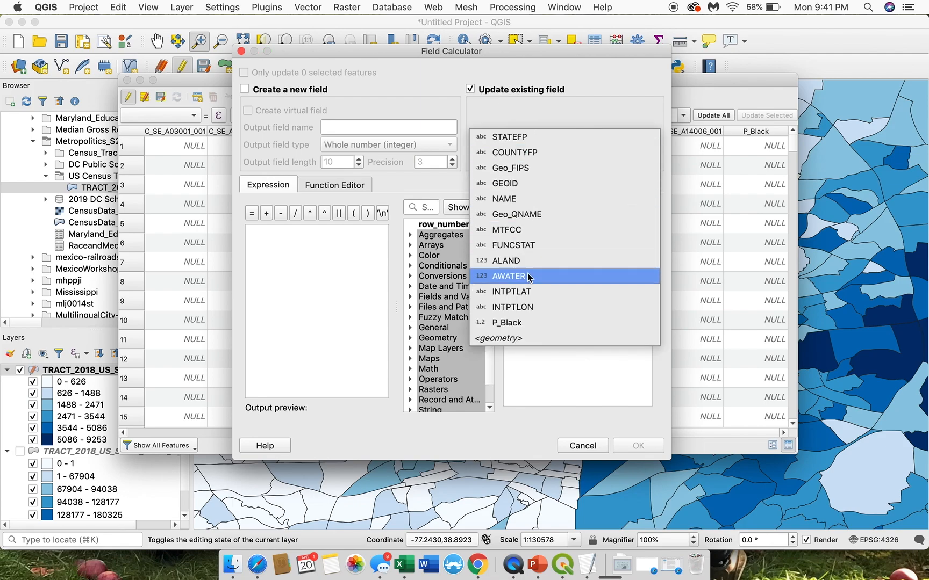
{"action": "left_click", "coordinate": [493, 324]}
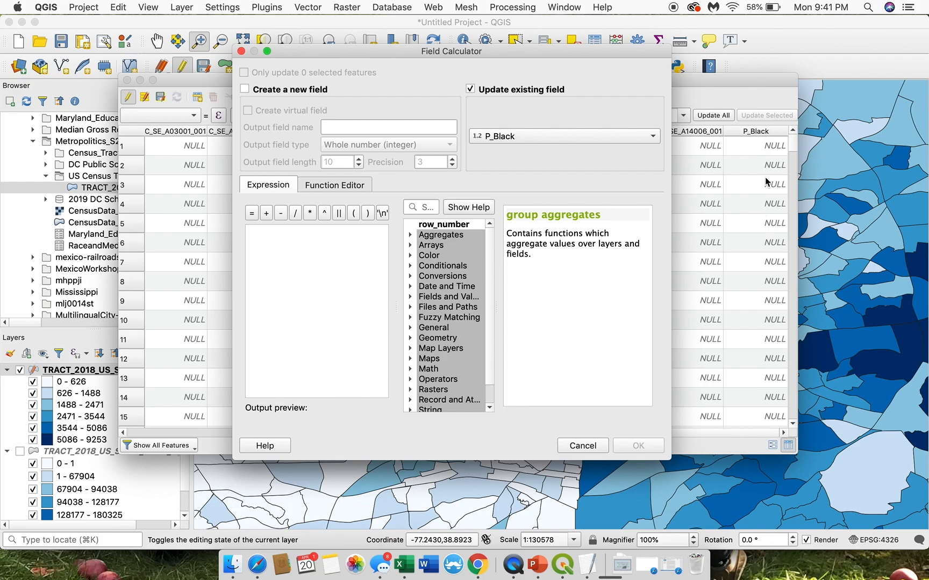
Step: Check CensusData_Metadata.txt for the variable codes of Black or African American Alone and Total Population
{"action": "left_click", "coordinate": [310, 253]}
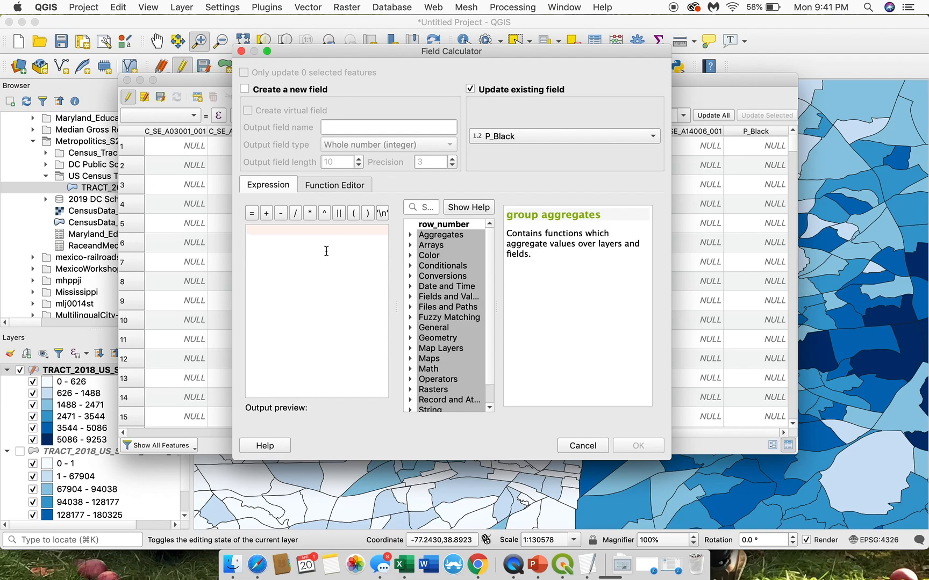
{"action": "key", "text": "ctrl+Up"}
{"action": "left_click", "coordinate": [173, 116]}
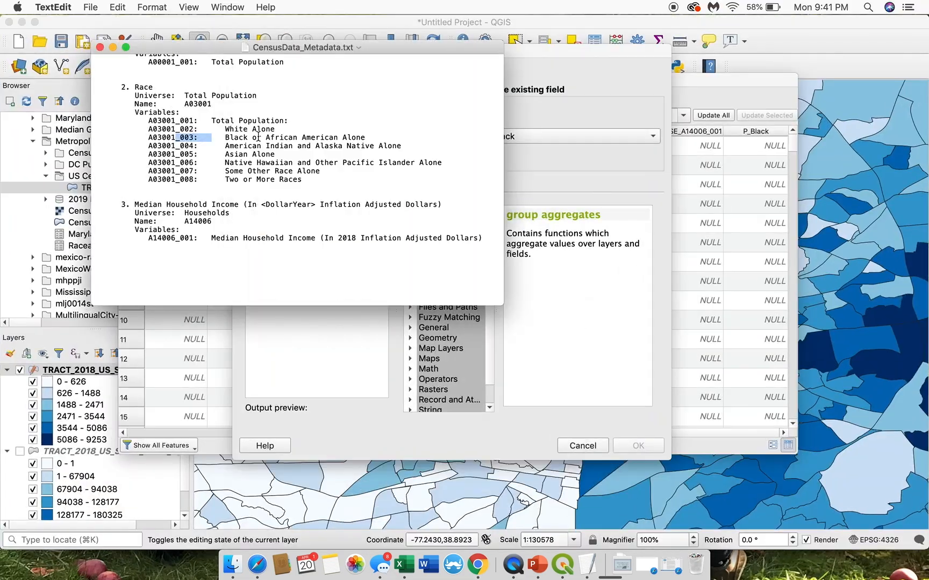
{"action": "left_click_drag", "start_coordinate": [225, 137], "coordinate": [371, 136]}
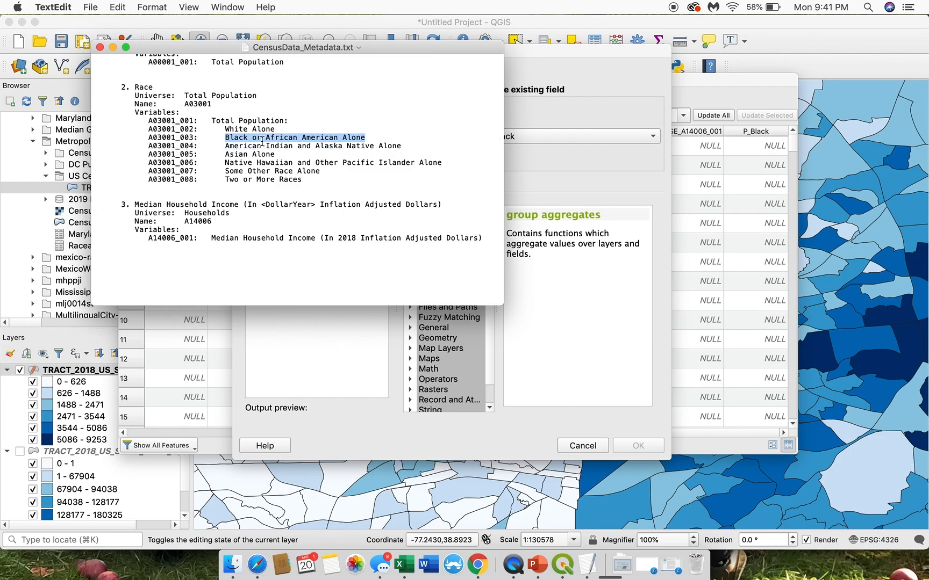
{"action": "left_click_drag", "start_coordinate": [289, 121], "coordinate": [160, 122]}
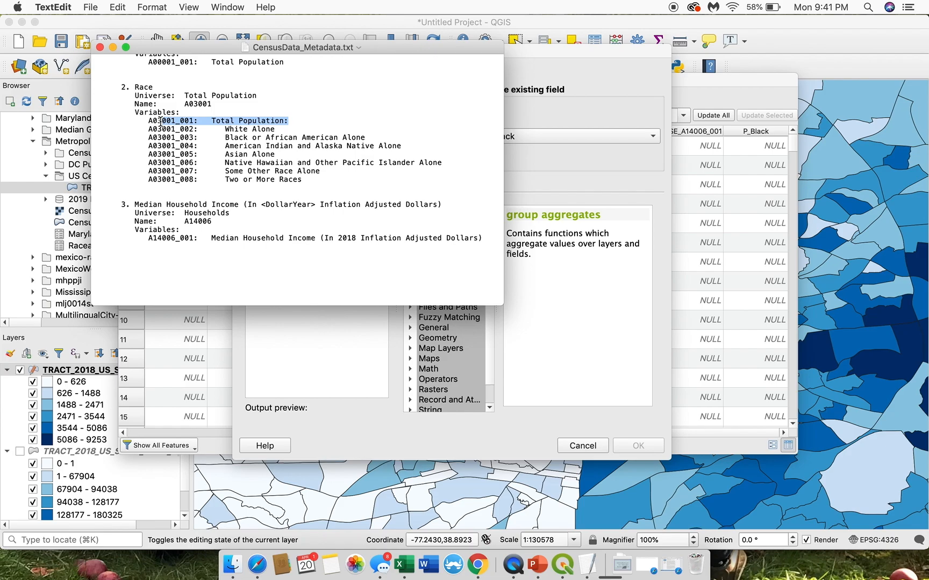
{"action": "mouse_move", "coordinate": [207, 137]}
{"action": "left_mouse_down"}
{"action": "mouse_move", "coordinate": [148, 138]}
{"action": "mouse_move", "coordinate": [198, 121]}
{"action": "left_mouse_up"}
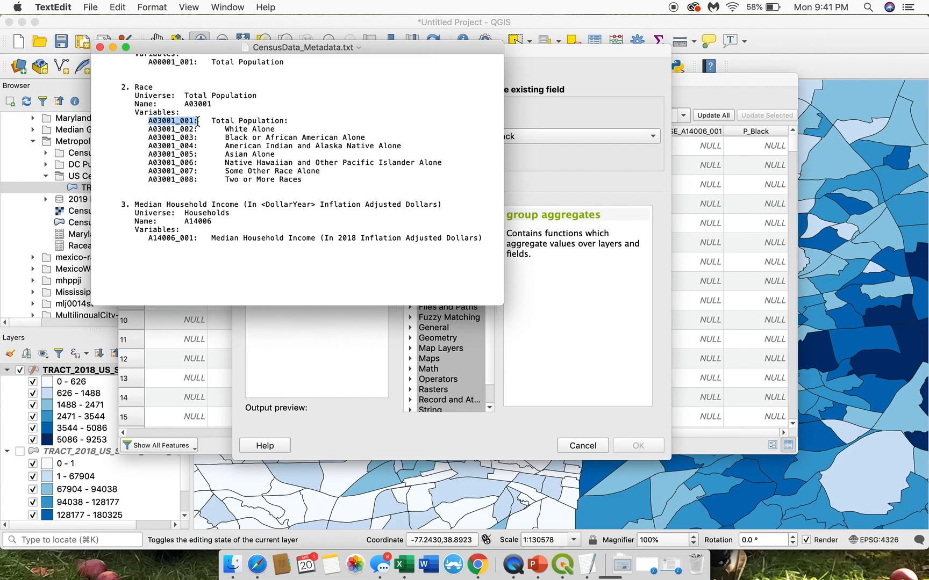
{"action": "left_click", "coordinate": [552, 170]}
{"action": "left_click", "coordinate": [426, 207]}
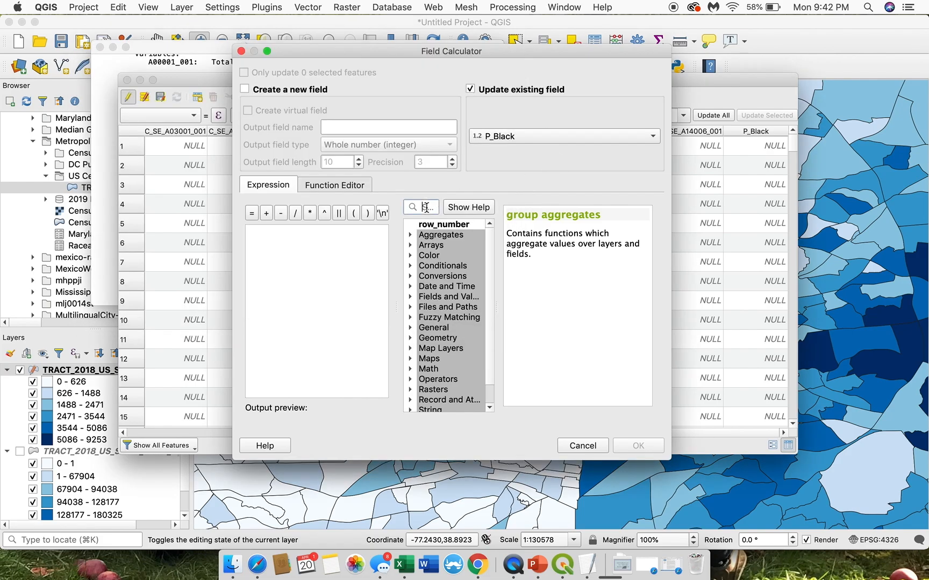
Step: Copy the code A03001_003 from the metadata file and use it to add the field "C_SE_A03001_003" to the calculator expression
{"action": "key", "text": "ctrl+Up"}
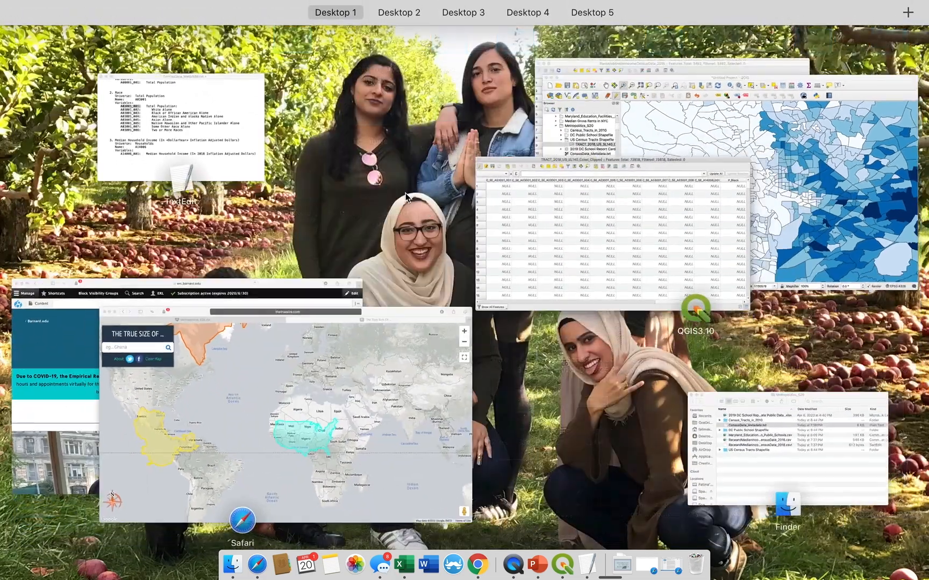
{"action": "left_click", "coordinate": [182, 99]}
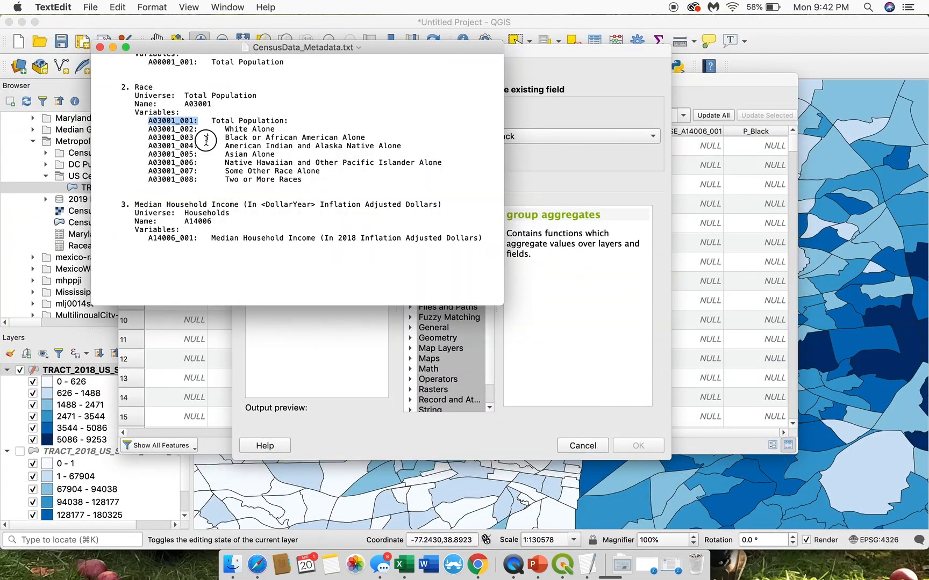
{"action": "left_click_drag", "start_coordinate": [198, 138], "coordinate": [150, 139]}
{"action": "key", "text": "super+c"}
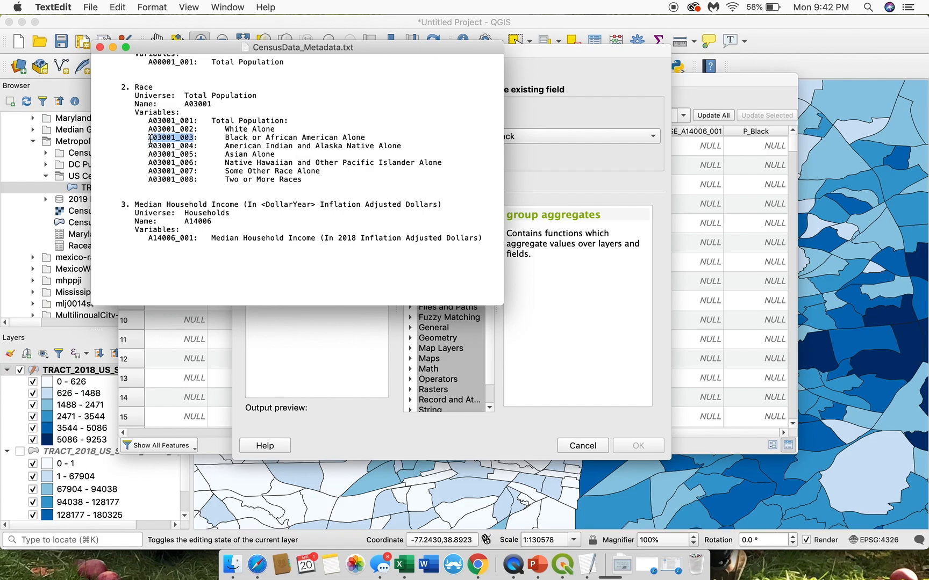
{"action": "left_click", "coordinate": [568, 264]}
{"action": "left_click", "coordinate": [426, 206]}
{"action": "key", "text": "super+v"}
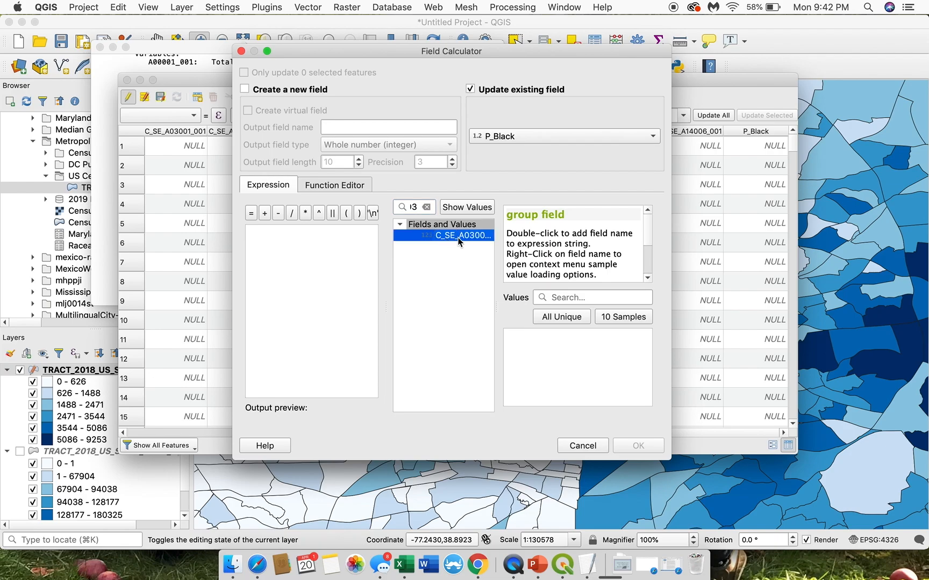
{"action": "double_click", "coordinate": [448, 237]}
Step: Clear the function search, list the layer's fields and values, and append a division operator after "C_SE_A03001_003" in the expression
{"action": "left_click", "coordinate": [426, 207]}
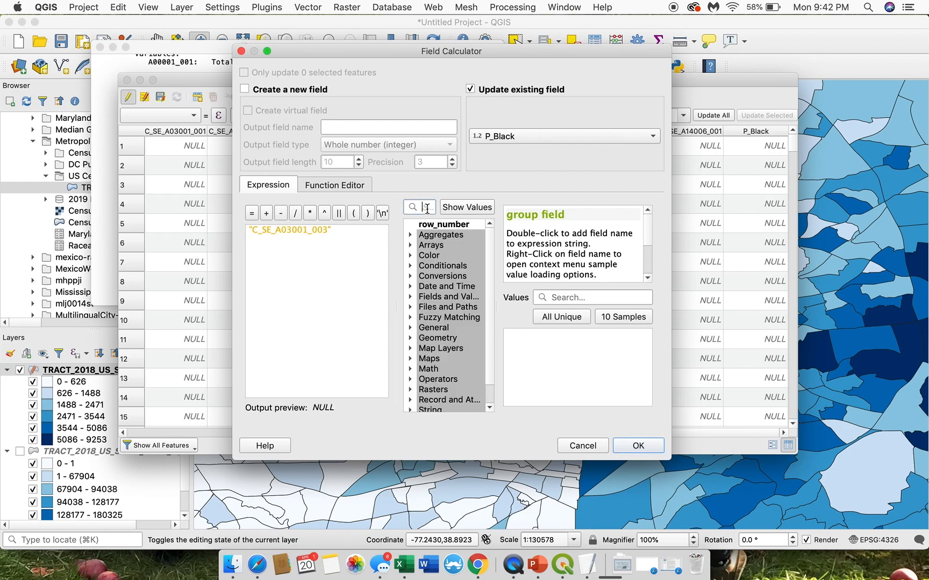
{"action": "scroll", "coordinate": [439, 308], "scroll_direction": "down", "scroll_amount": 1}
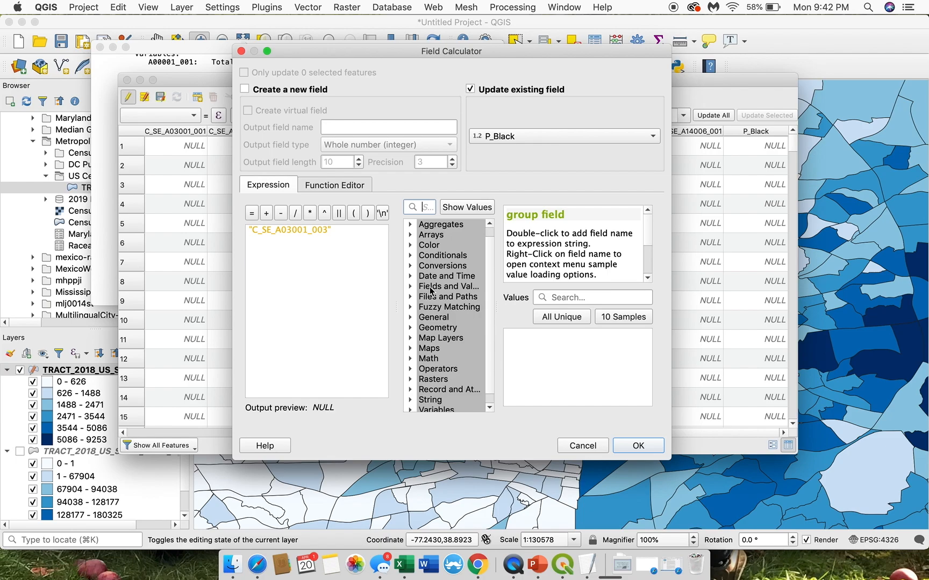
{"action": "left_click", "coordinate": [411, 288]}
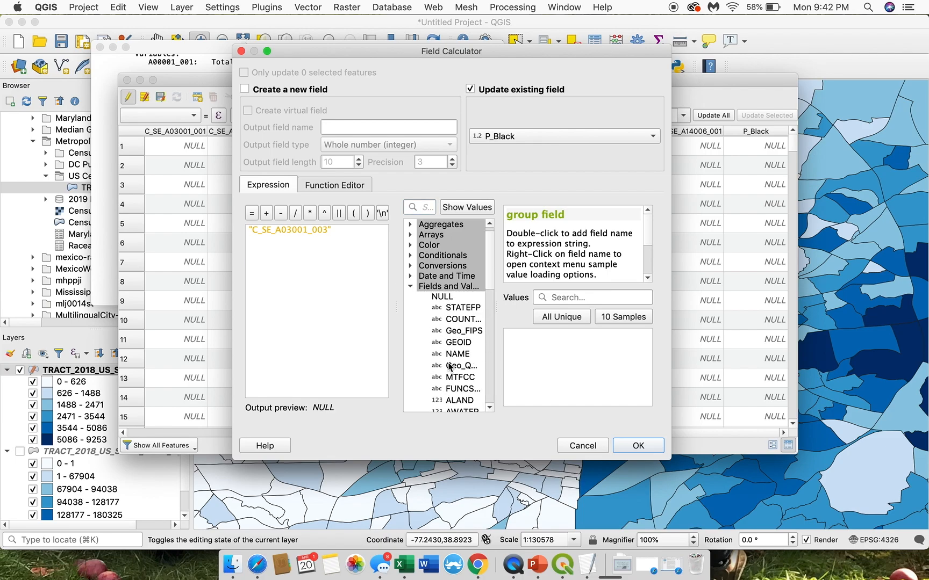
{"action": "scroll", "coordinate": [450, 366], "scroll_direction": "down", "scroll_amount": 4}
{"action": "scroll", "coordinate": [450, 367], "scroll_direction": "down", "scroll_amount": 4}
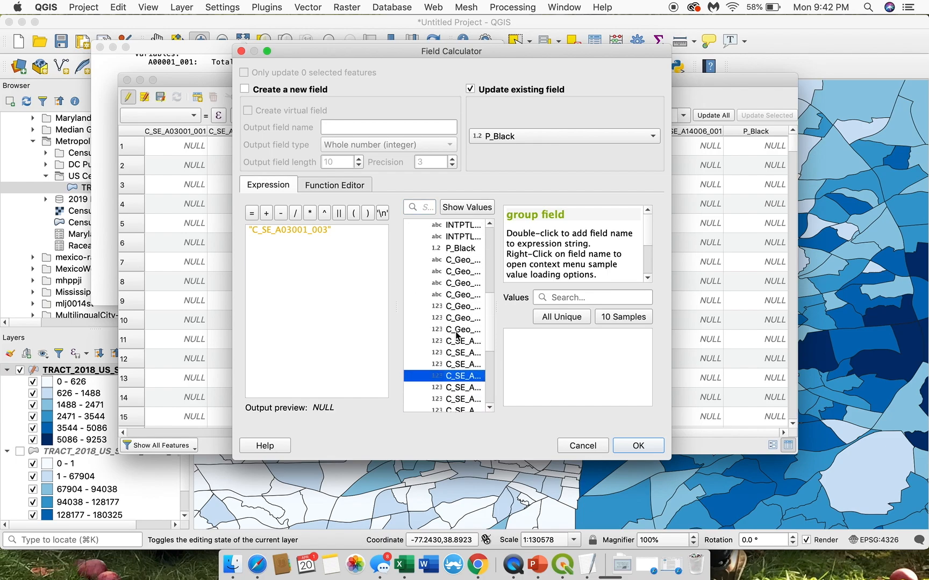
{"action": "left_click_drag", "start_coordinate": [348, 235], "coordinate": [217, 213]}
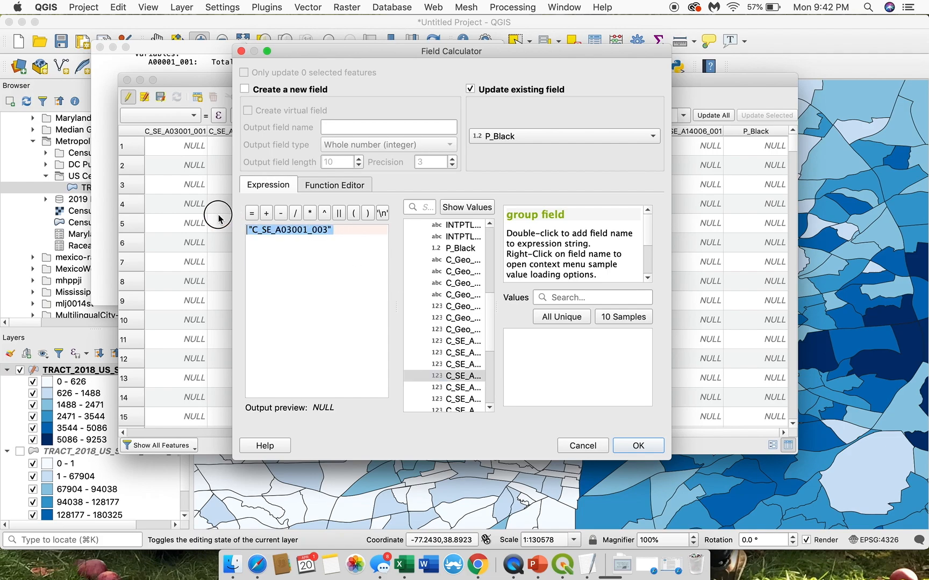
{"action": "left_click", "coordinate": [256, 232]}
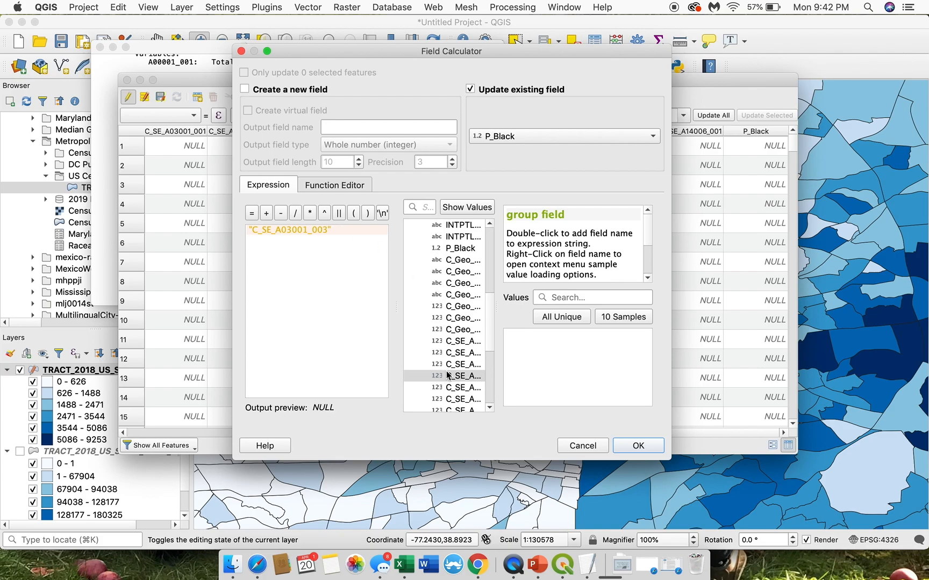
{"action": "scroll", "coordinate": [448, 317], "scroll_direction": "down", "scroll_amount": 1}
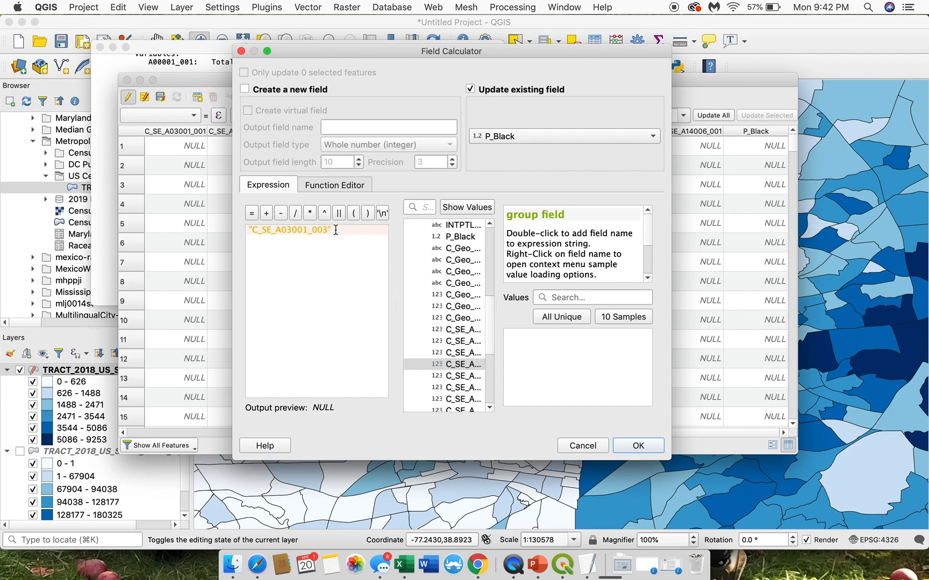
{"action": "type", "text": "/"}
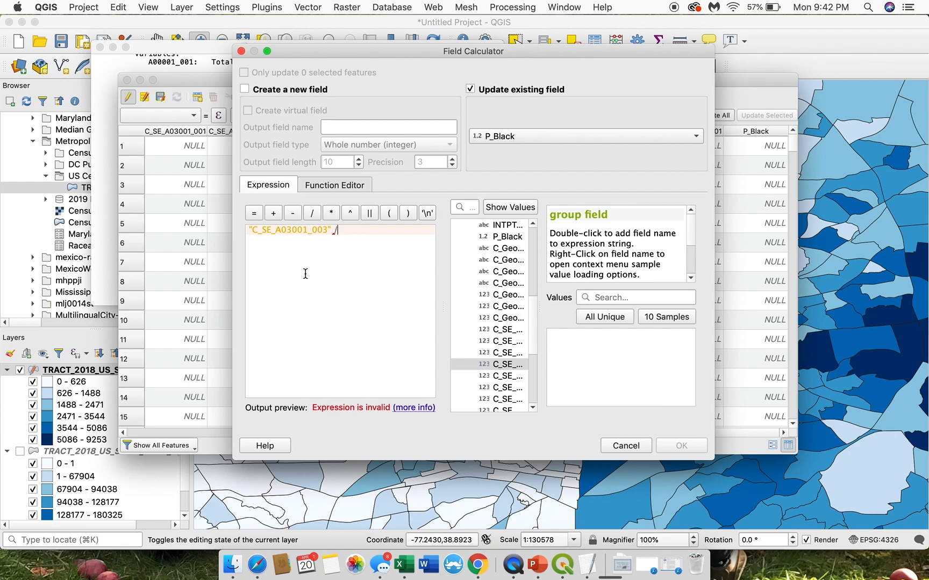
Step: Try to find the total population field for the denominator in the field list and through the search
{"action": "left_click", "coordinate": [499, 352]}
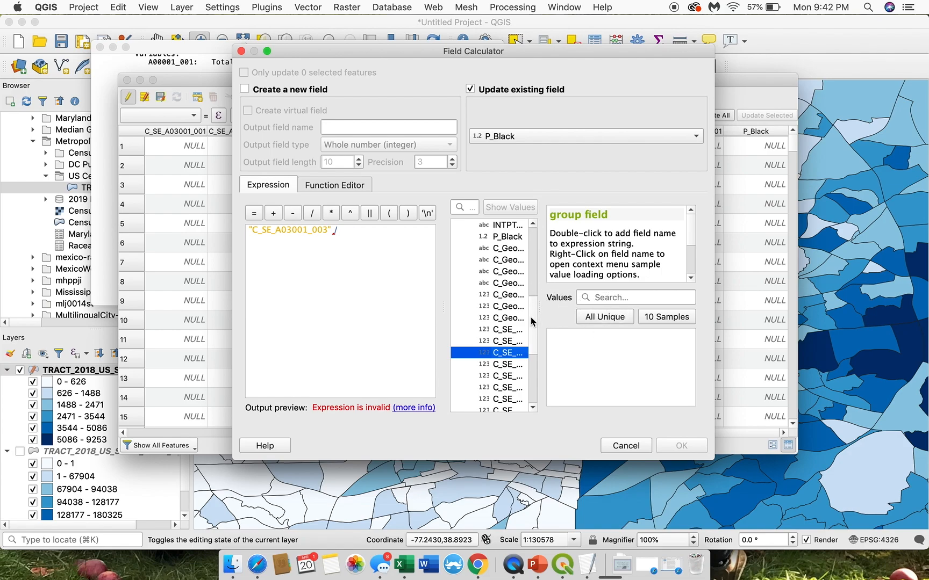
{"action": "left_click", "coordinate": [508, 329]}
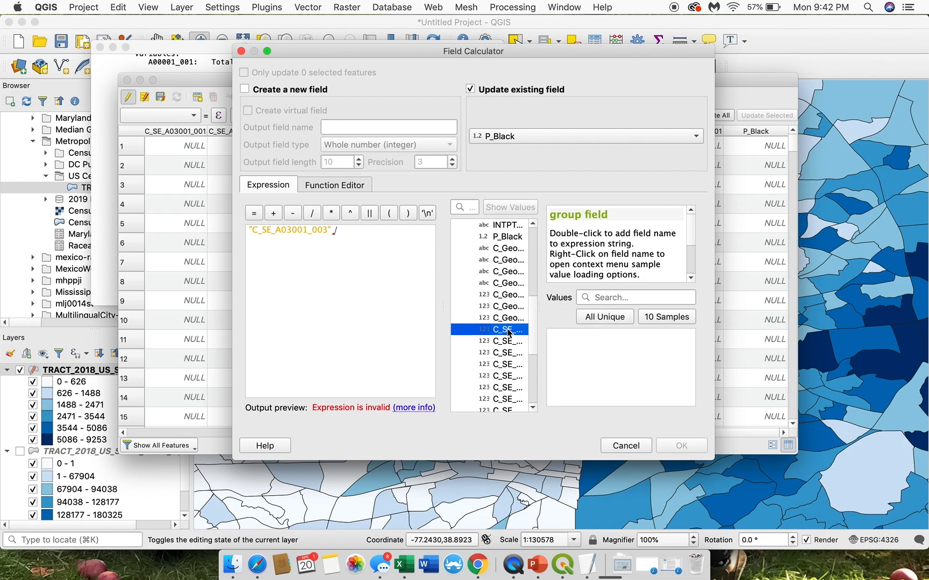
{"action": "left_click", "coordinate": [471, 208]}
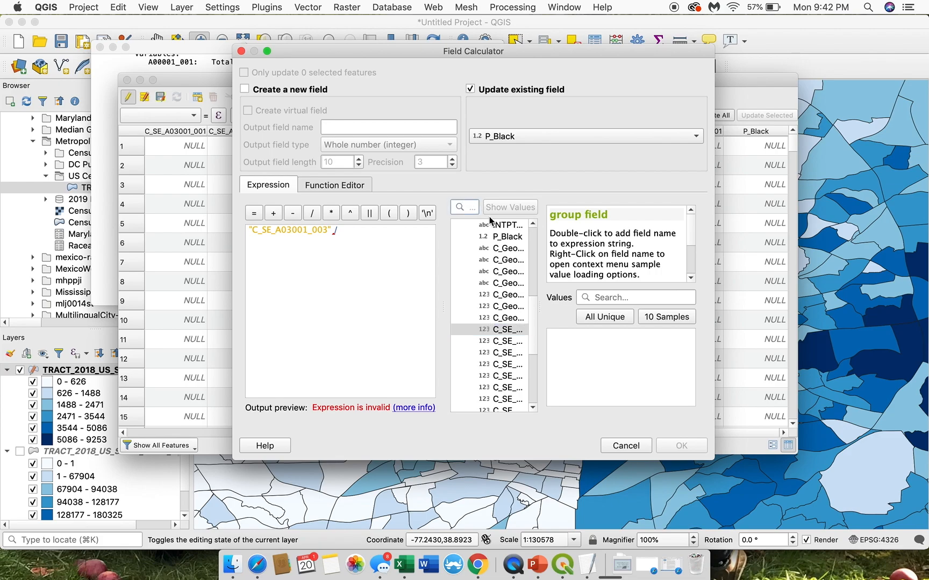
{"action": "type", "text": "3"}
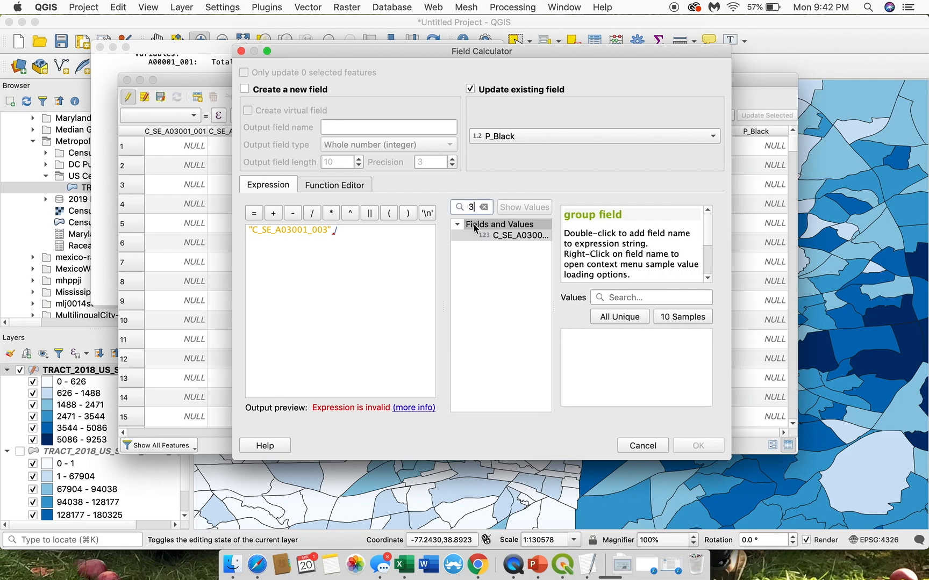
{"action": "type", "text": "01"}
Step: Look up the Total Population code A03001_001 in the metadata file and add the field "C_SE_A03001_001" as the expression's denominator
{"action": "left_click", "coordinate": [108, 231]}
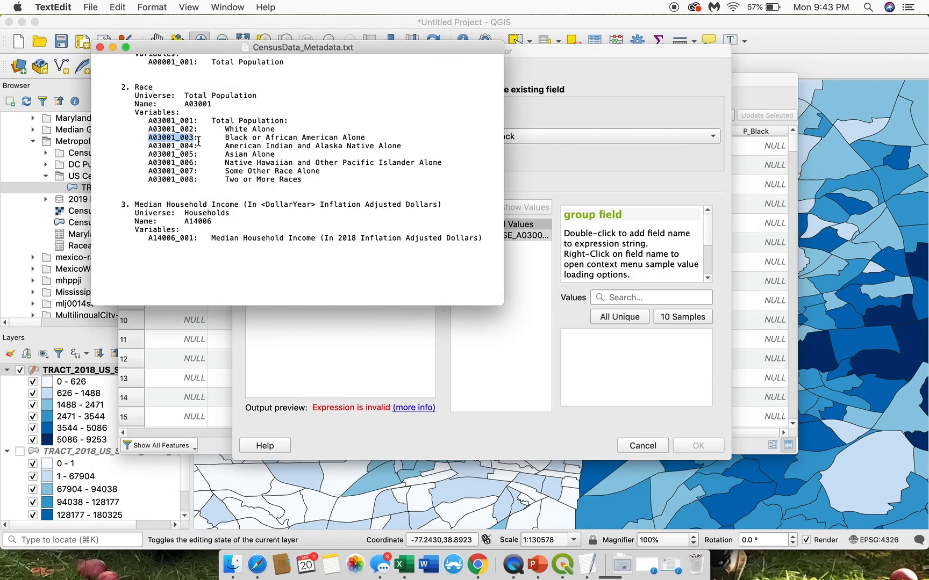
{"action": "left_click_drag", "start_coordinate": [194, 120], "coordinate": [146, 123]}
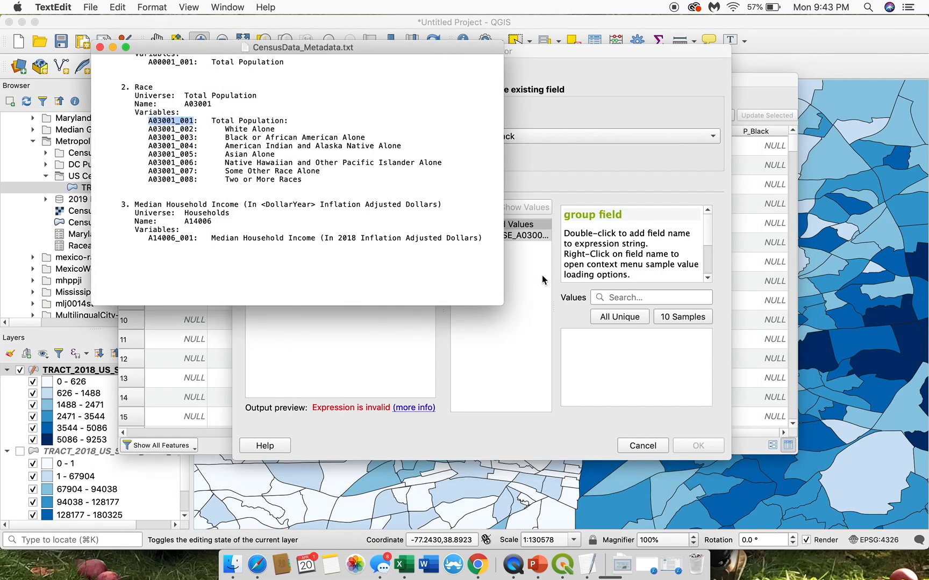
{"action": "left_click", "coordinate": [531, 237]}
{"action": "double_click", "coordinate": [525, 237]}
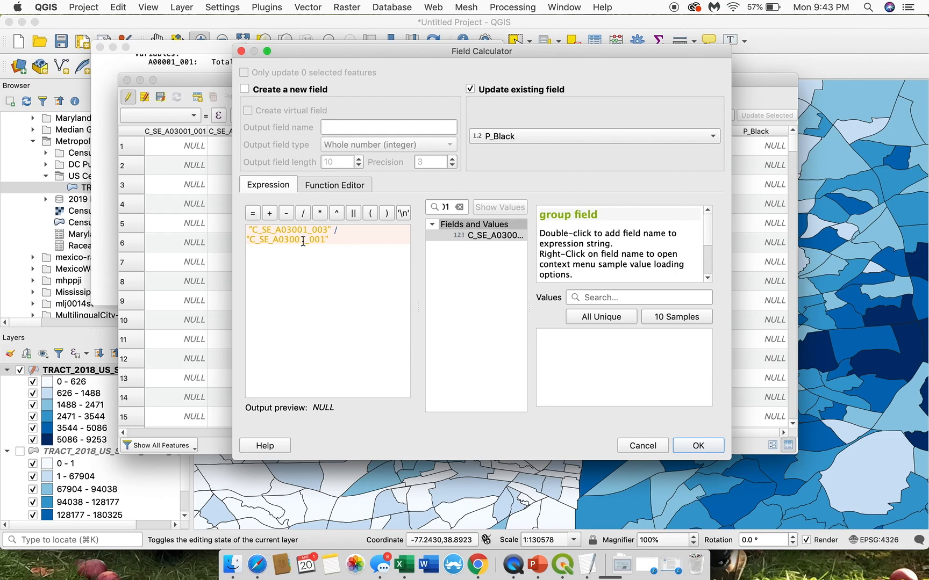
Step: Check the expression's output preview and run the calculation to fill the P_Black field
{"action": "left_click", "coordinate": [315, 409]}
{"action": "left_click_drag", "start_coordinate": [315, 409], "coordinate": [334, 411]}
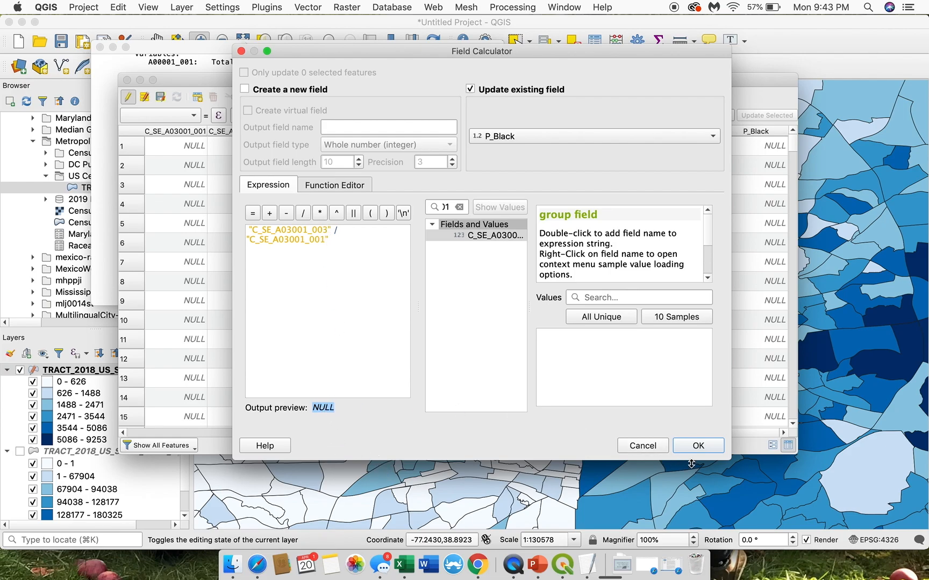
{"action": "left_click", "coordinate": [687, 448]}
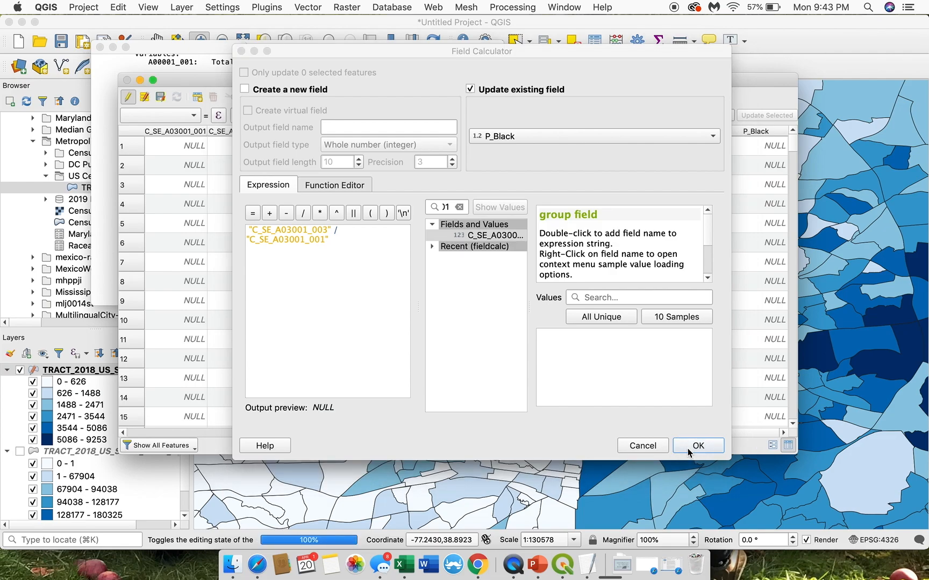
{"action": "left_click", "coordinate": [694, 446]}
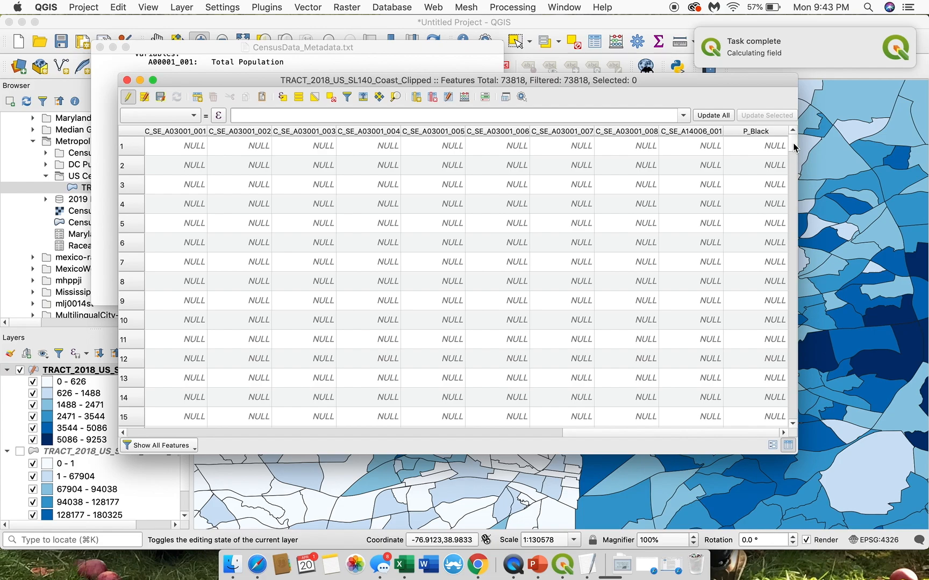
Step: Examine the calculated P_Black values across different rows of the attribute table
{"action": "scroll", "coordinate": [793, 210], "scroll_direction": "down", "scroll_amount": 20}
{"action": "scroll", "coordinate": [794, 210], "scroll_direction": "down", "scroll_amount": 8}
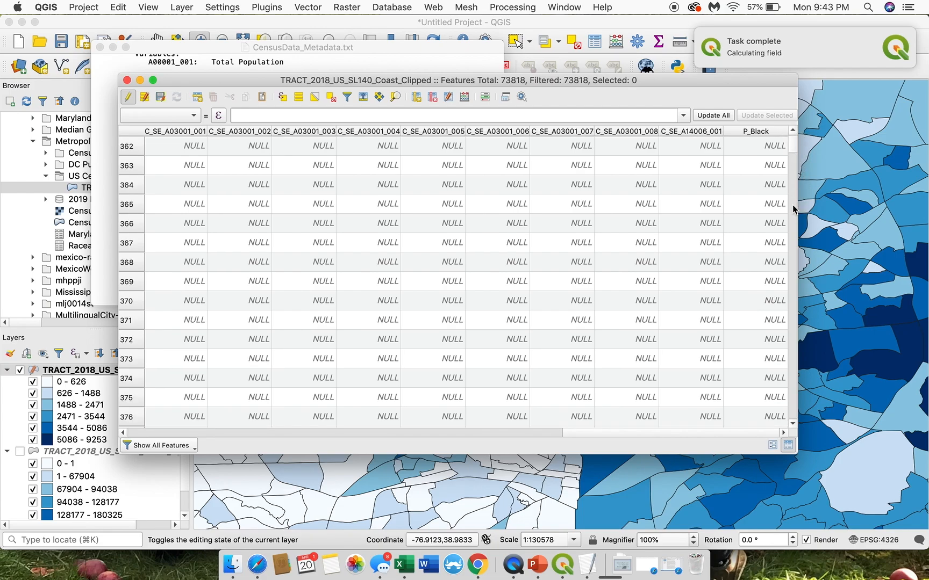
{"action": "left_click", "coordinate": [792, 233]}
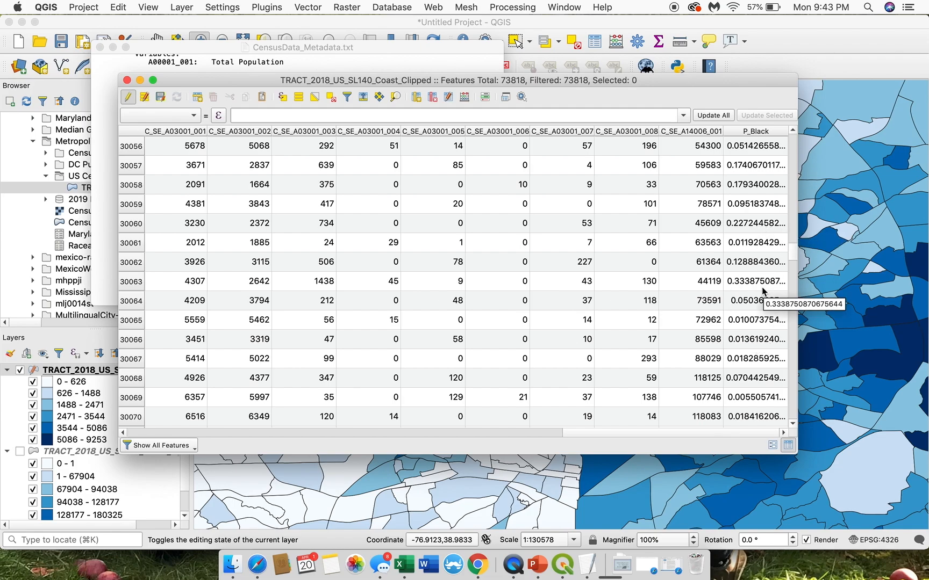
{"action": "scroll", "coordinate": [763, 290], "scroll_direction": "up", "scroll_amount": 6}
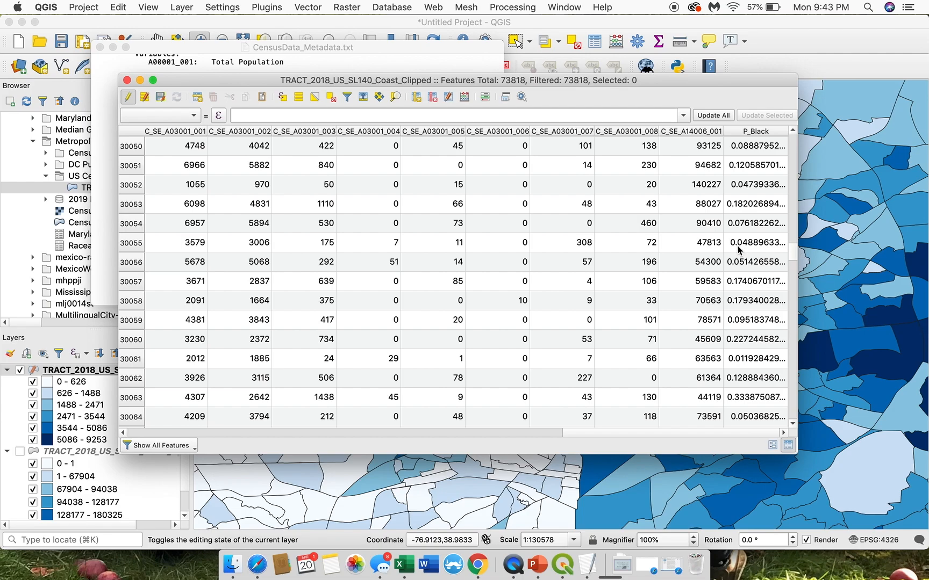
{"action": "left_click", "coordinate": [792, 180]}
{"action": "scroll", "coordinate": [755, 178], "scroll_direction": "up", "scroll_amount": 10}
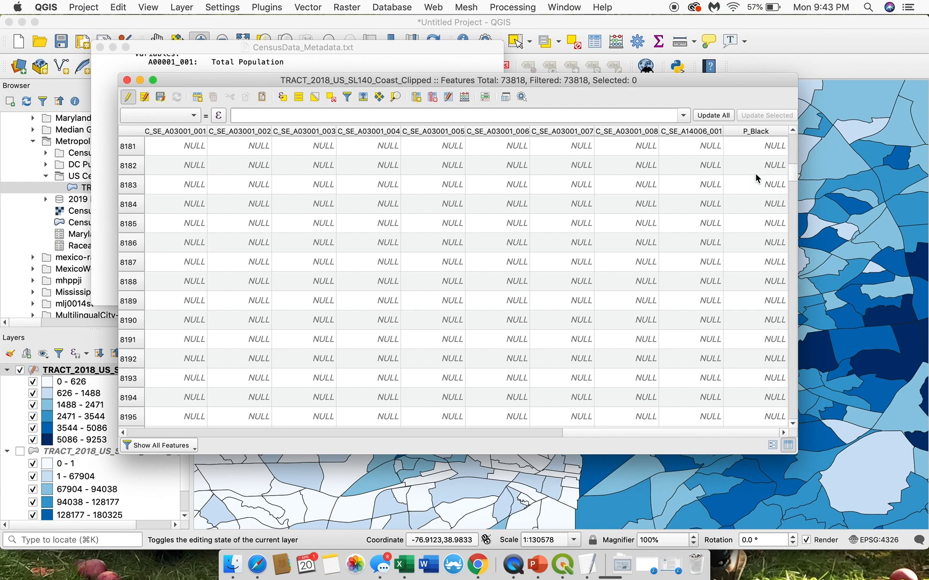
{"action": "scroll", "coordinate": [755, 178], "scroll_direction": "left", "scroll_amount": 2}
{"action": "scroll", "coordinate": [755, 174], "scroll_direction": "up", "scroll_amount": 20}
{"action": "scroll", "coordinate": [755, 173], "scroll_direction": "right", "scroll_amount": 2}
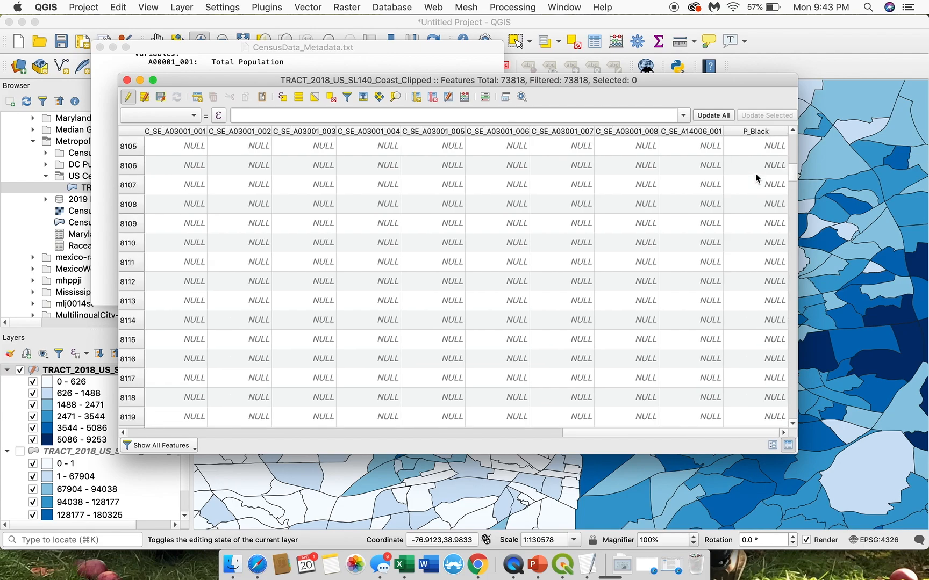
Step: Open the Field Calculator again and set it to update the existing field P_Black
{"action": "left_click", "coordinate": [623, 115]}
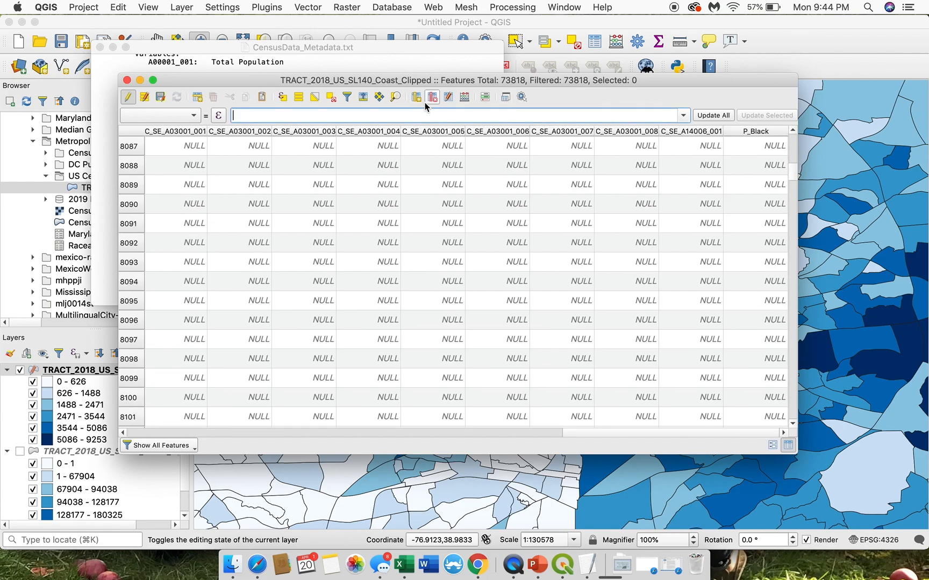
{"action": "left_click", "coordinate": [462, 99]}
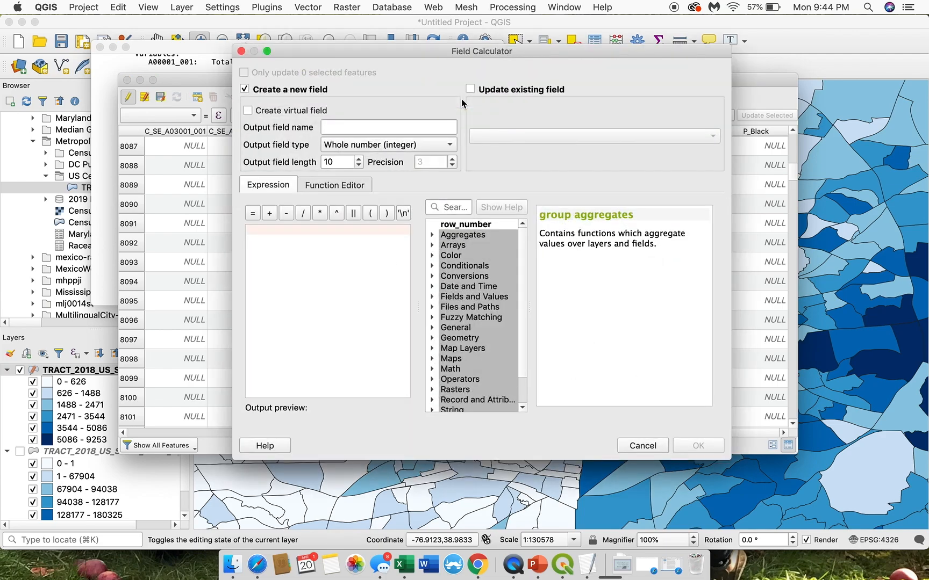
{"action": "left_click", "coordinate": [470, 89]}
{"action": "left_click", "coordinate": [484, 136]}
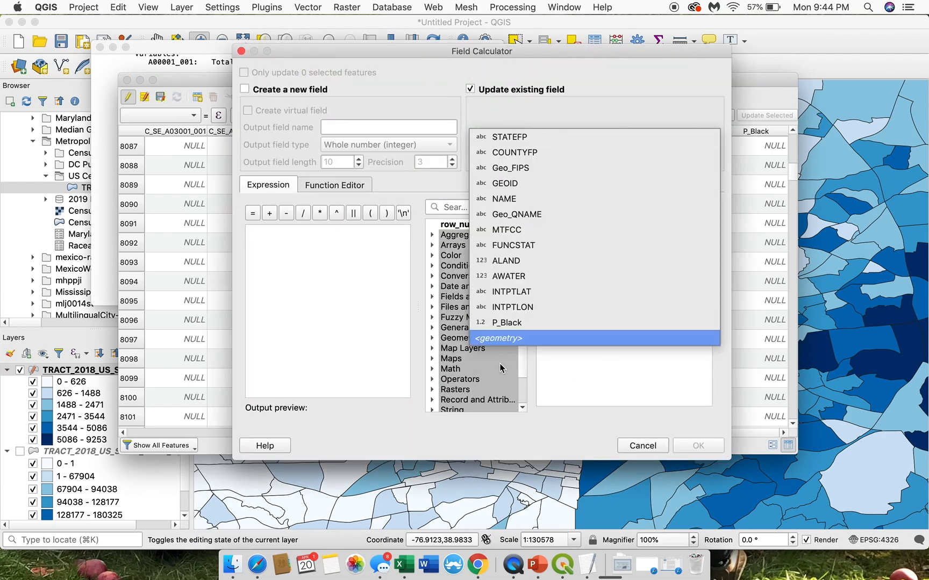
{"action": "left_click", "coordinate": [518, 324]}
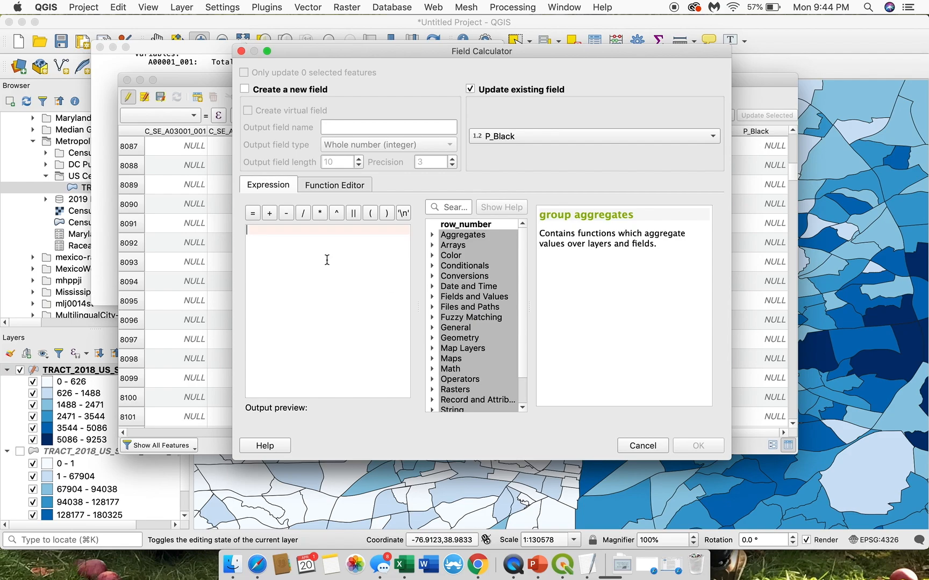
Step: Search the functions for "A03" and load the recent expression "C_SE_A03001_003" / "C_SE_A03001_001"
{"action": "left_click", "coordinate": [453, 207]}
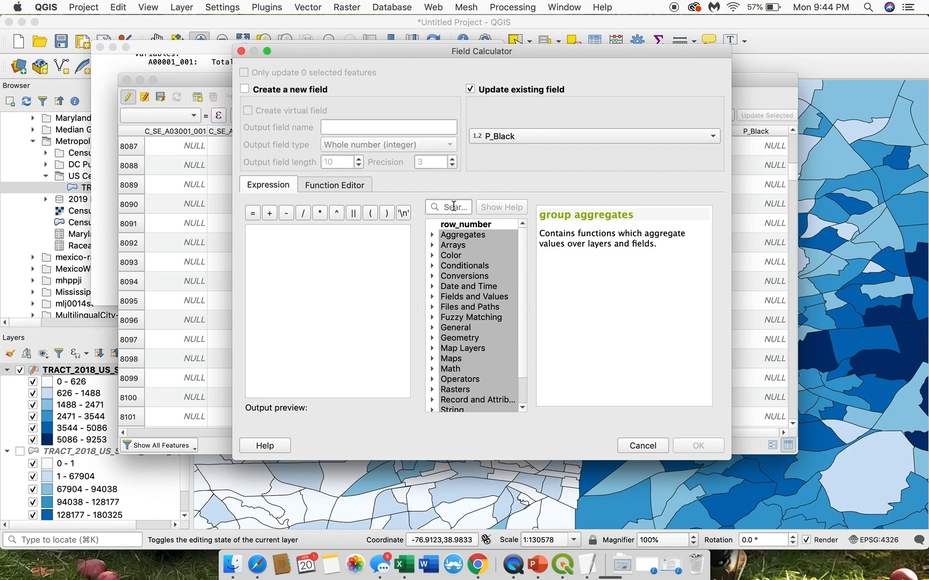
{"action": "type", "text": "A03"}
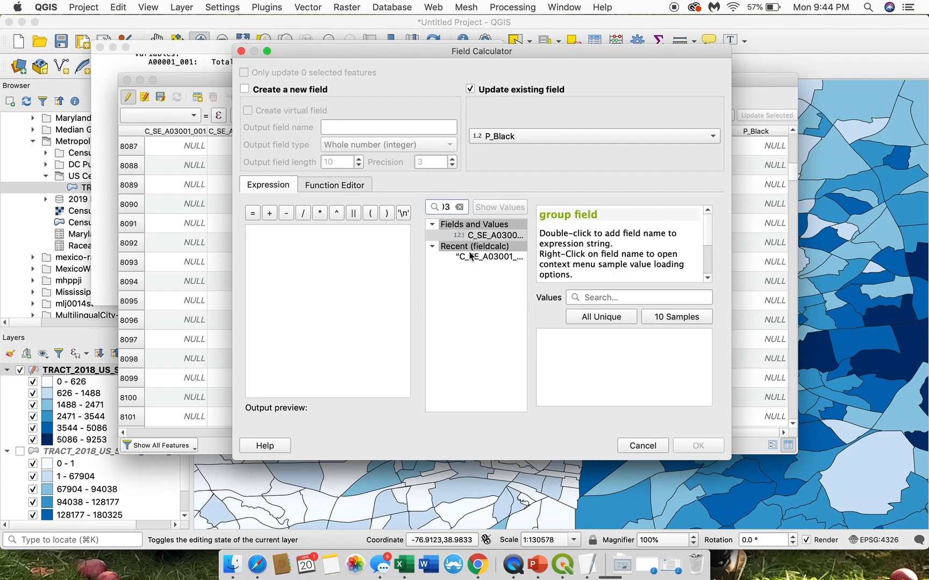
{"action": "left_click", "coordinate": [464, 237]}
{"action": "left_click", "coordinate": [476, 258]}
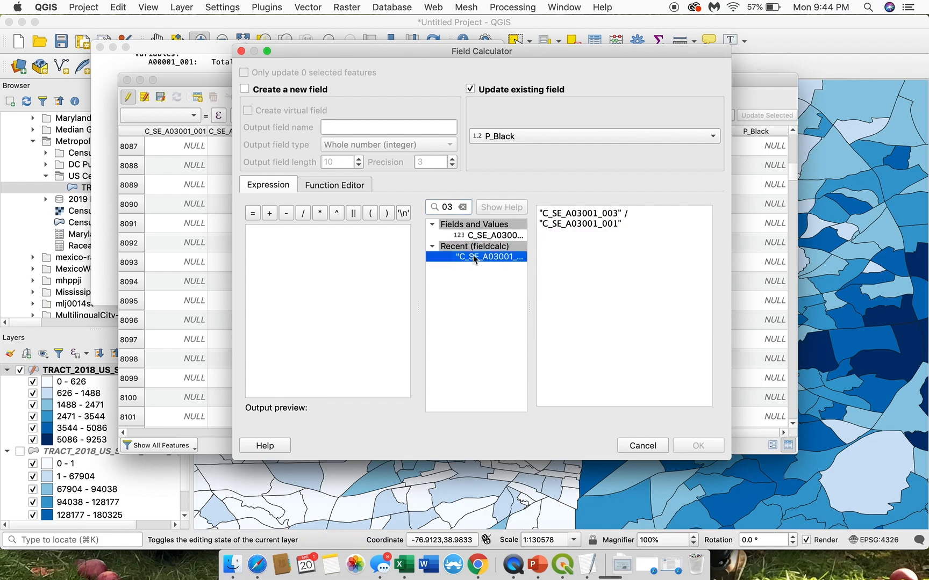
{"action": "double_click", "coordinate": [487, 258]}
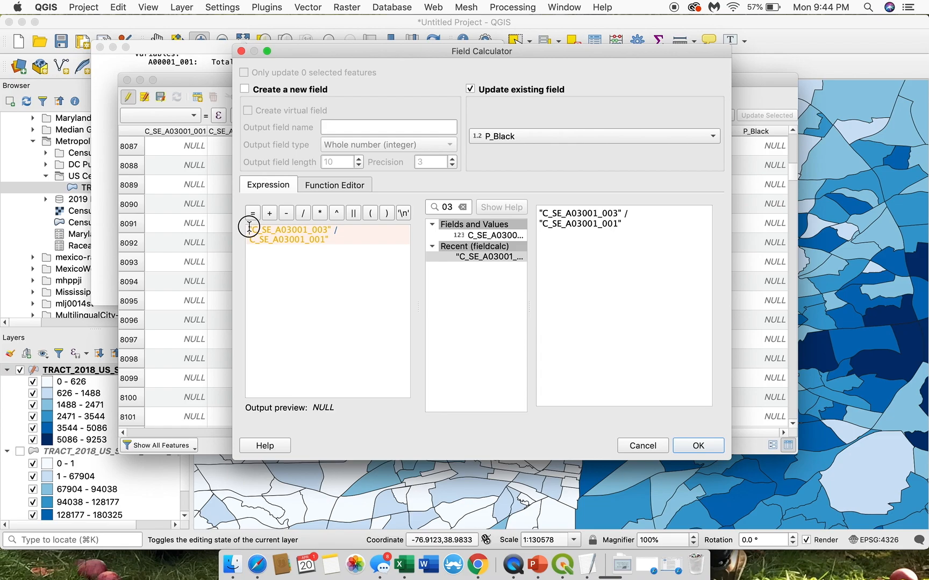
Step: Prefix the expression with 100* to turn the share into a percentage and run the calculation on P_Black
{"action": "type", "text": "100*"}
{"action": "left_click", "coordinate": [366, 235]}
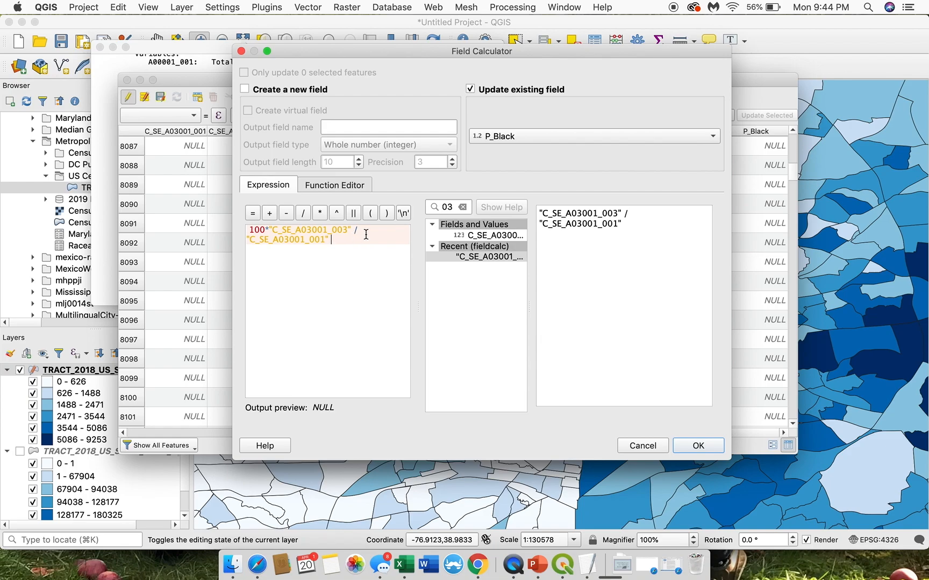
{"action": "left_click_drag", "start_coordinate": [352, 240], "coordinate": [239, 242]}
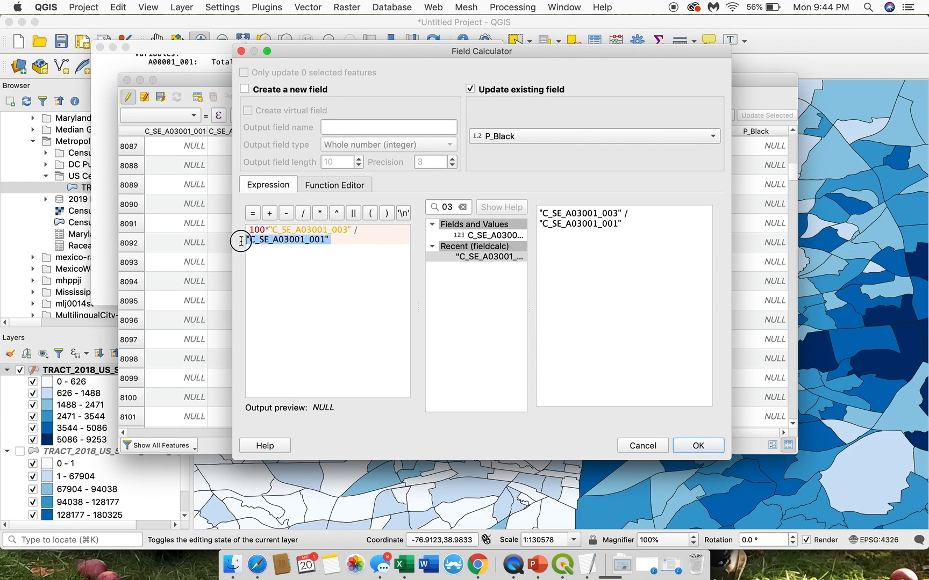
{"action": "left_click", "coordinate": [346, 240]}
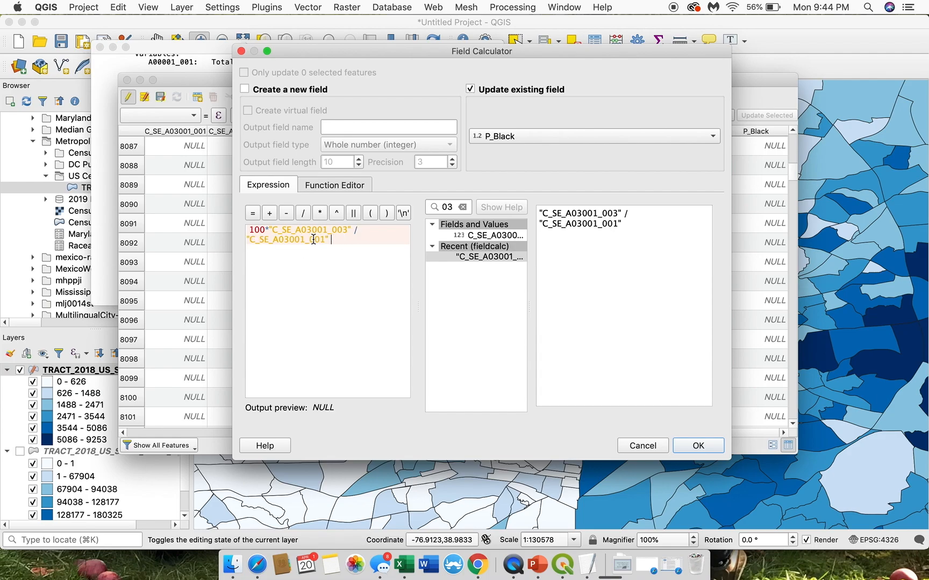
{"action": "left_click_drag", "start_coordinate": [269, 230], "coordinate": [231, 232]}
{"action": "left_click", "coordinate": [345, 245]}
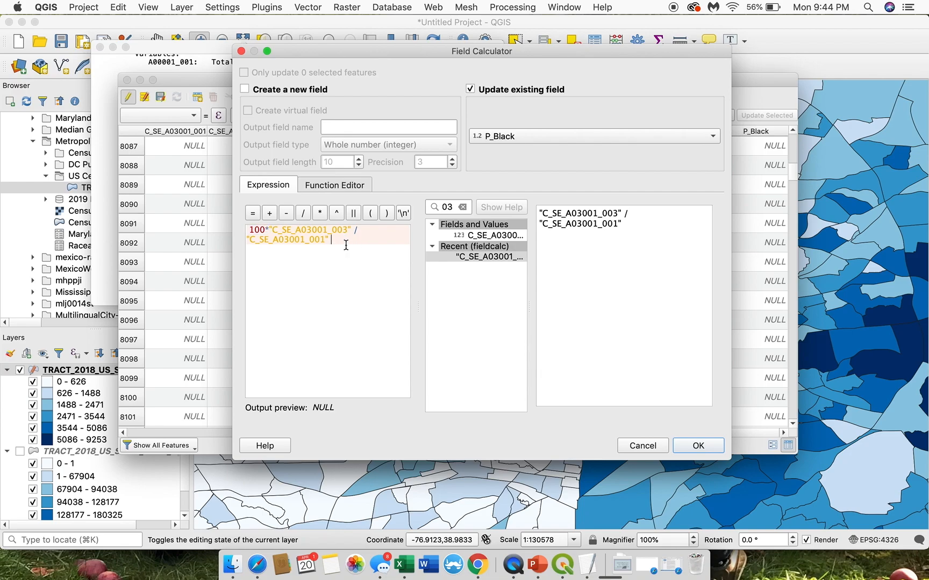
{"action": "left_click", "coordinate": [698, 446]}
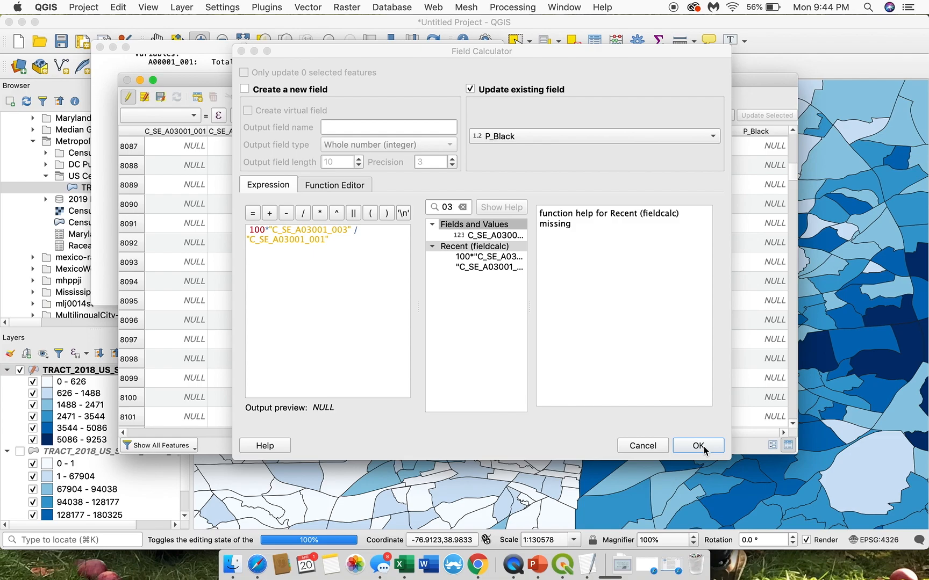
{"action": "left_click", "coordinate": [703, 446]}
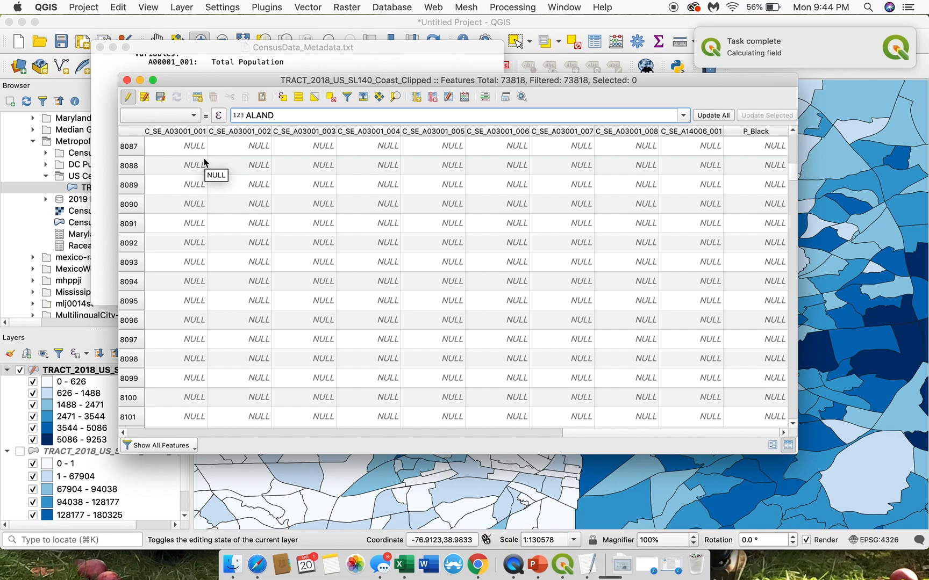
Step: Close the attribute table and open the symbology properties of the upper TRACT_2018_US_SL140_Coast_Clipped layer
{"action": "left_click", "coordinate": [127, 81]}
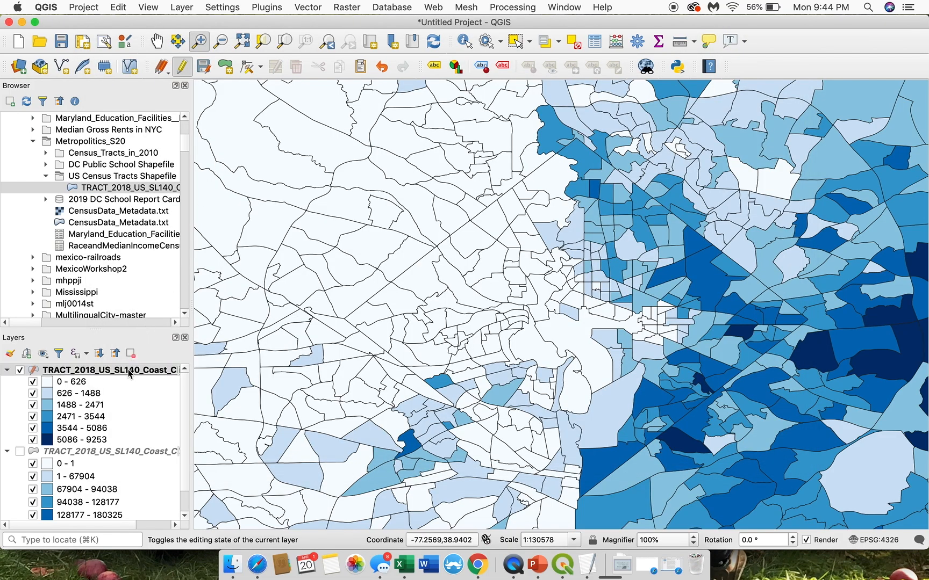
{"action": "right_click", "coordinate": [129, 373]}
{"action": "left_click", "coordinate": [151, 365]}
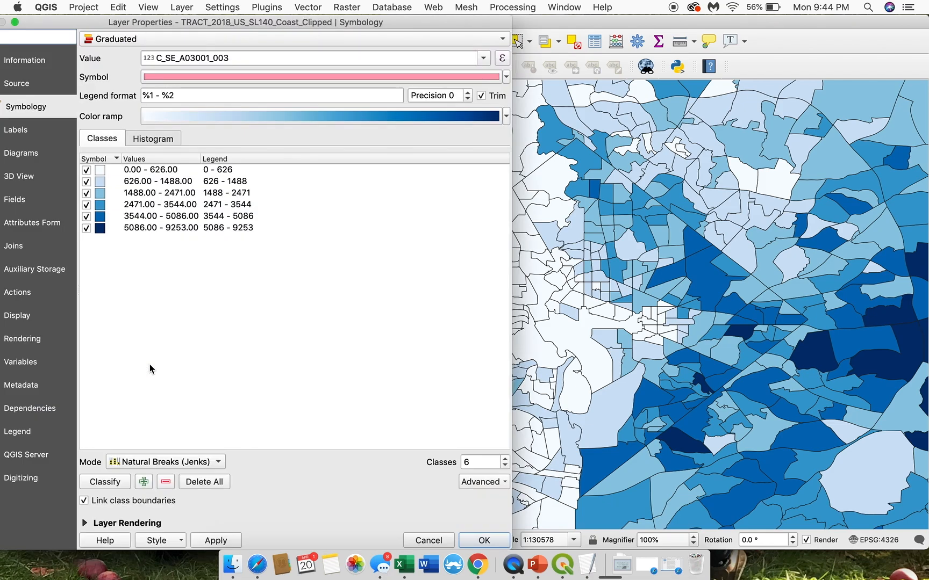
Step: Set the graduated symbology's value to P_Black, reclassify the classes, and apply the styling to the map
{"action": "left_click", "coordinate": [484, 59]}
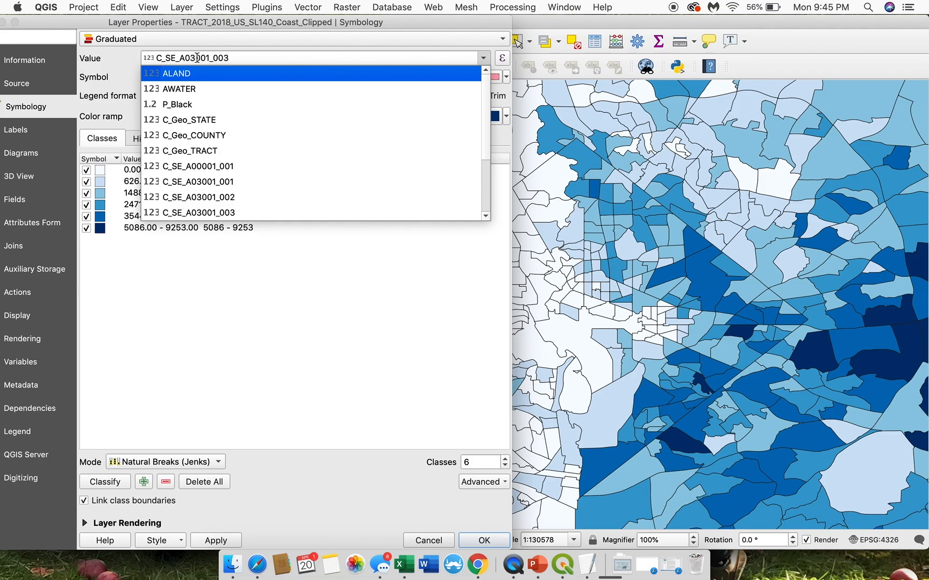
{"action": "scroll", "coordinate": [222, 168], "scroll_direction": "down", "scroll_amount": 3}
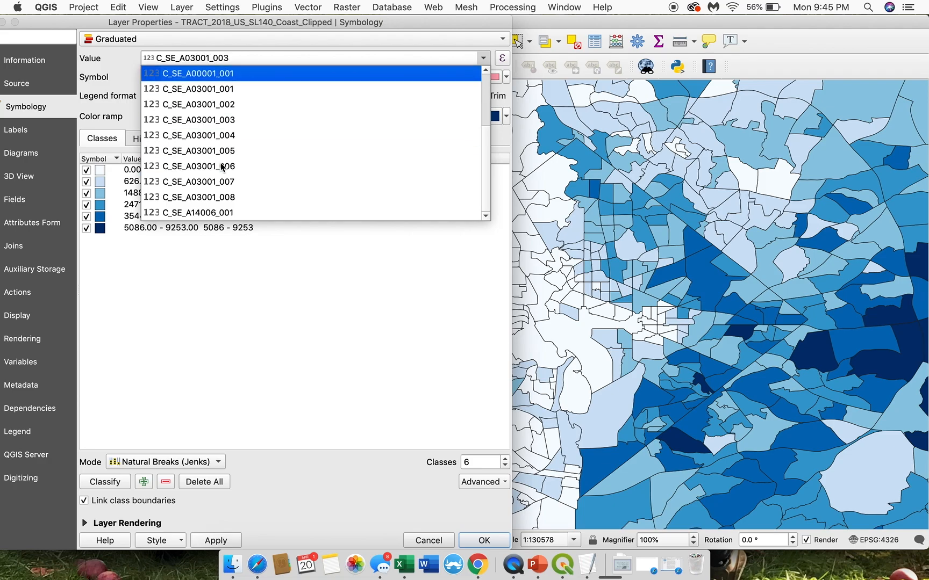
{"action": "scroll", "coordinate": [222, 167], "scroll_direction": "up", "scroll_amount": 3}
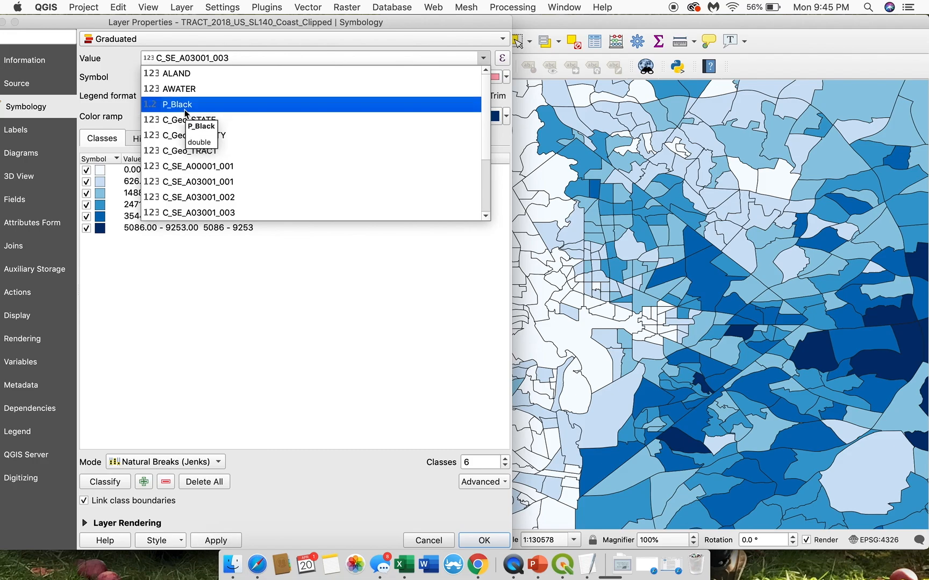
{"action": "scroll", "coordinate": [186, 185], "scroll_direction": "down", "scroll_amount": 3}
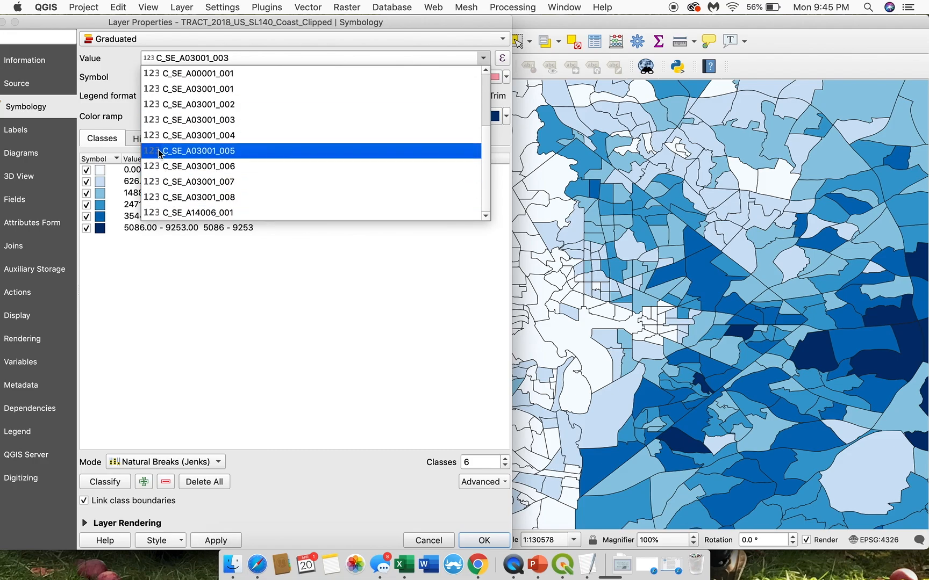
{"action": "scroll", "coordinate": [159, 153], "scroll_direction": "up", "scroll_amount": 3}
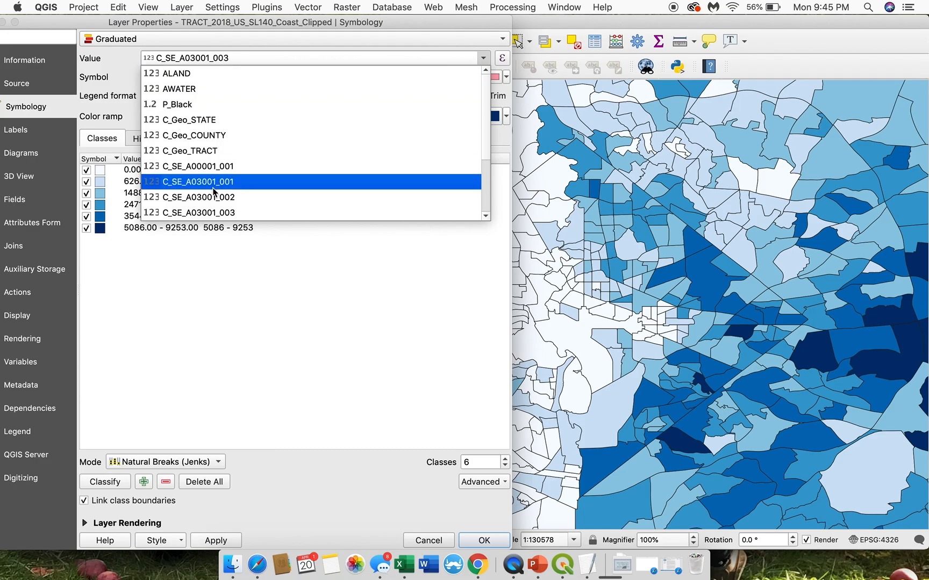
{"action": "scroll", "coordinate": [214, 192], "scroll_direction": "down", "scroll_amount": 3}
{"action": "scroll", "coordinate": [213, 191], "scroll_direction": "up", "scroll_amount": 3}
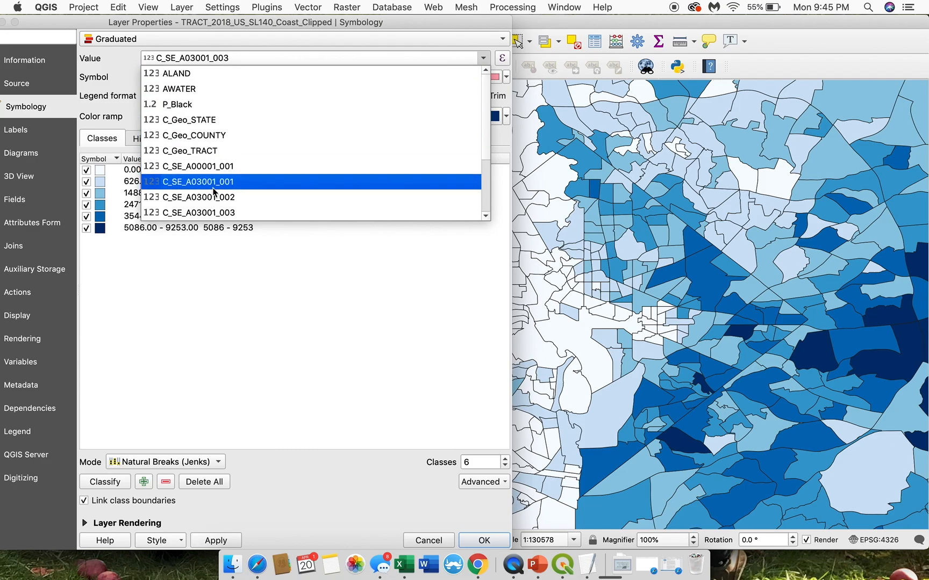
{"action": "left_click", "coordinate": [182, 105]}
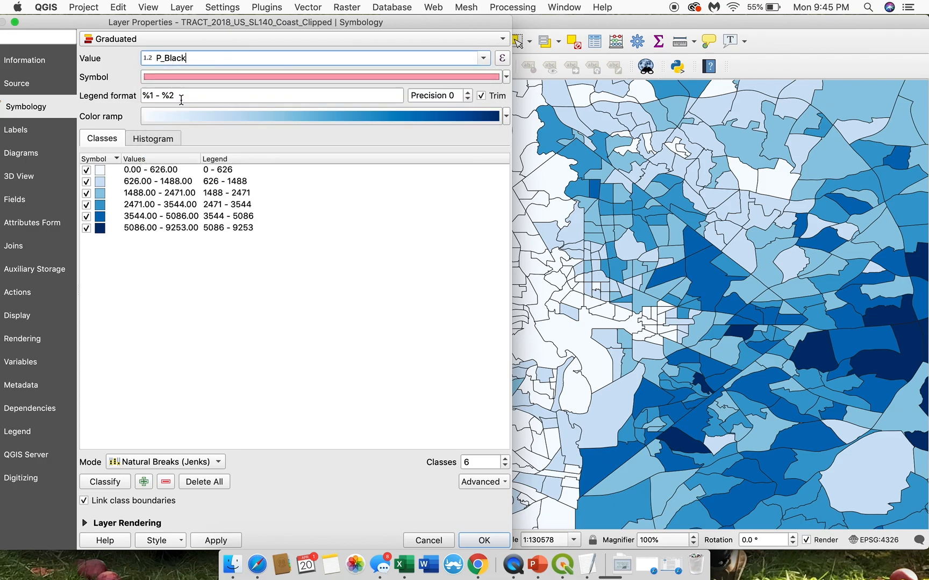
{"action": "left_click", "coordinate": [115, 483]}
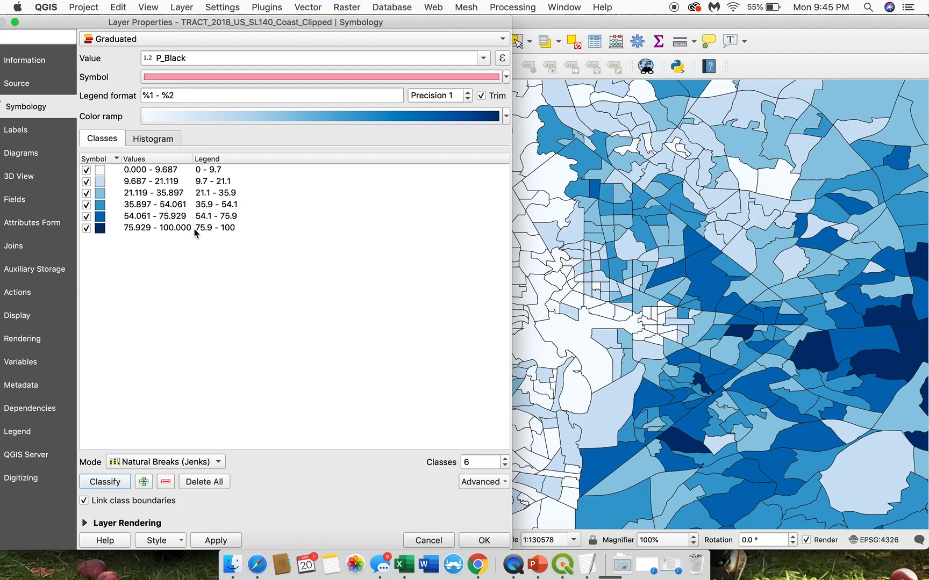
{"action": "left_click", "coordinate": [213, 541]}
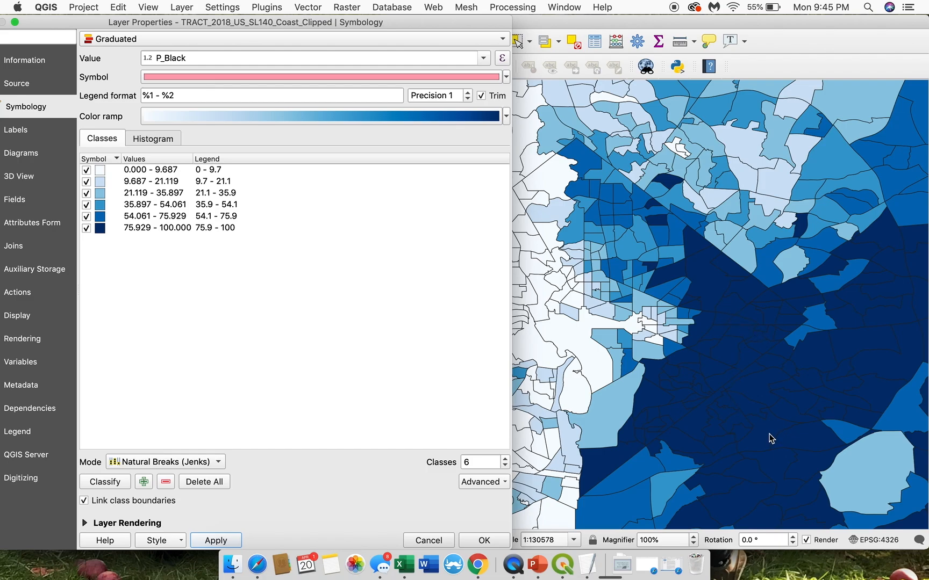
Step: Accept the graduated styling and rename the upper TRACT_2018_US_SL140_Coast_Clipped layer as Percent Black
{"action": "left_click", "coordinate": [473, 542]}
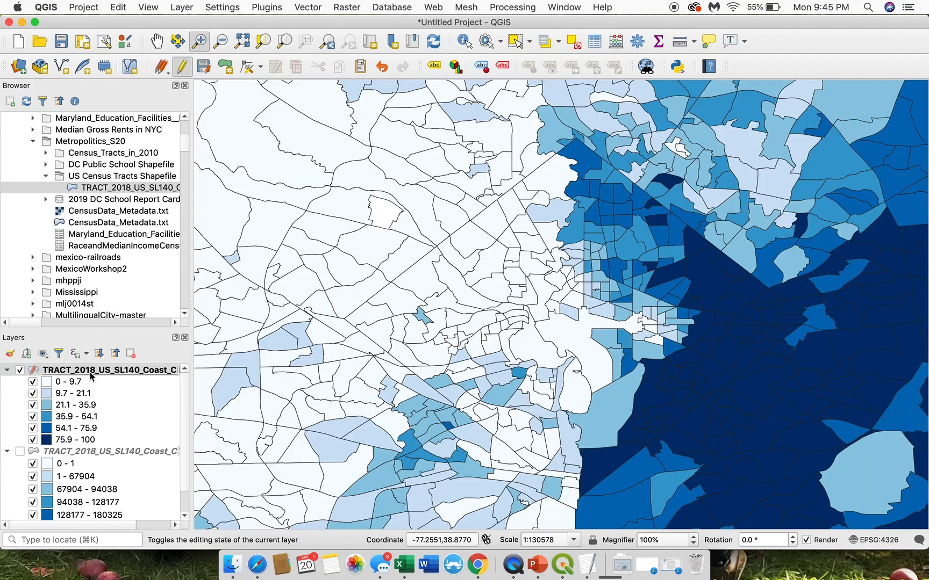
{"action": "right_click", "coordinate": [91, 376]}
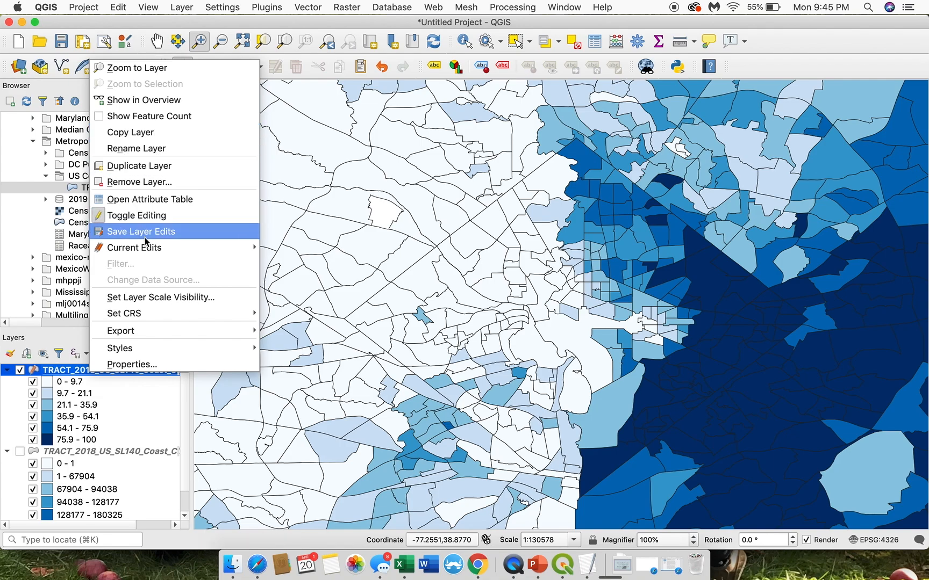
{"action": "left_click", "coordinate": [149, 149]}
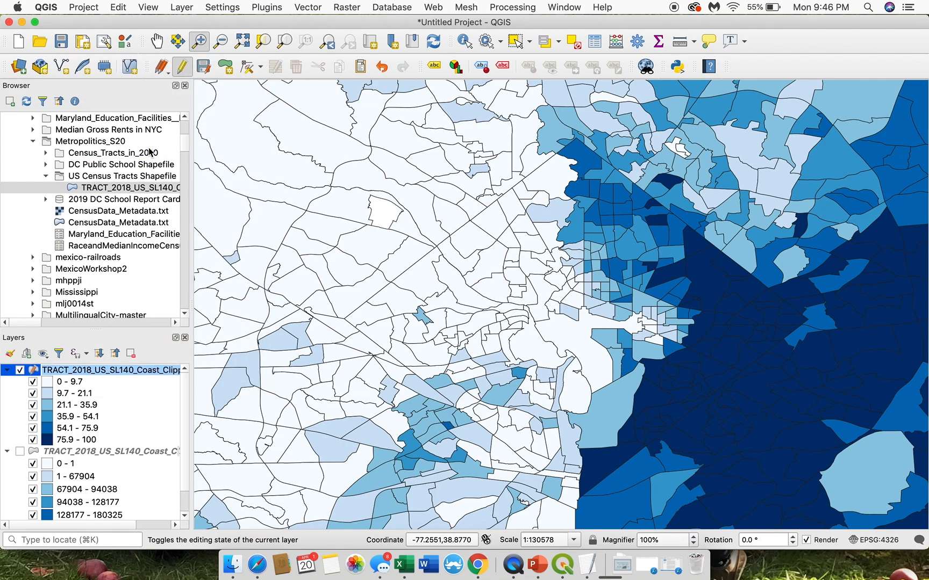
{"action": "left_click", "coordinate": [106, 370]}
{"action": "key", "text": "super+a"}
{"action": "key", "text": "BackSpace"}
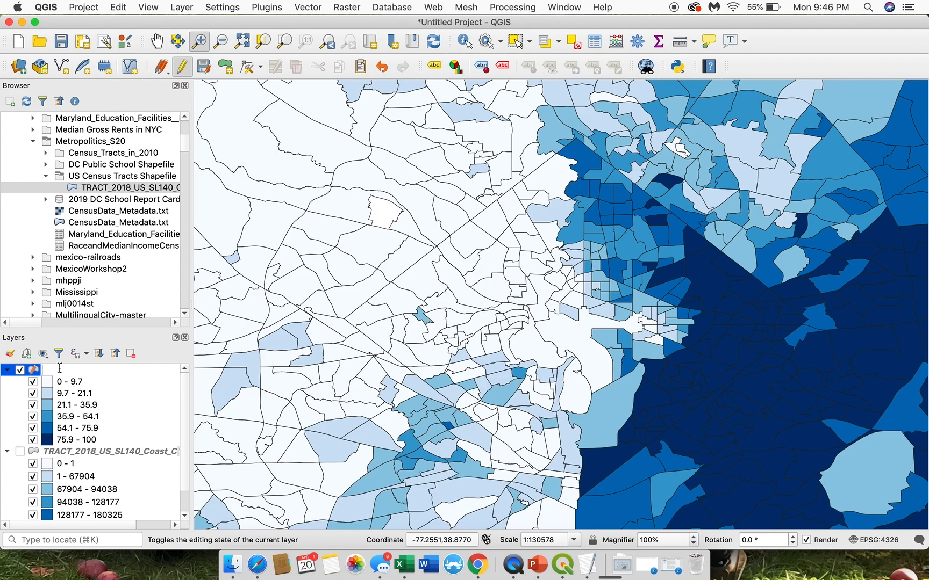
{"action": "type", "text": "Percent Black"}
{"action": "key", "text": "Return"}
Step: Rename the lower TRACT_2018_US_SL140_Coast_Clipped layer, the one with the income classes, as Median Income
{"action": "right_click", "coordinate": [108, 453]}
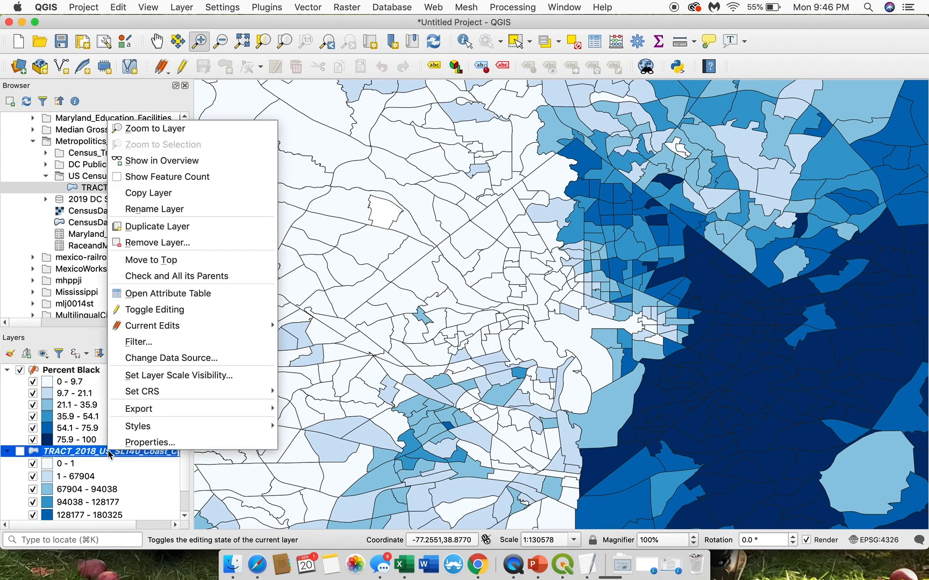
{"action": "left_click", "coordinate": [156, 209]}
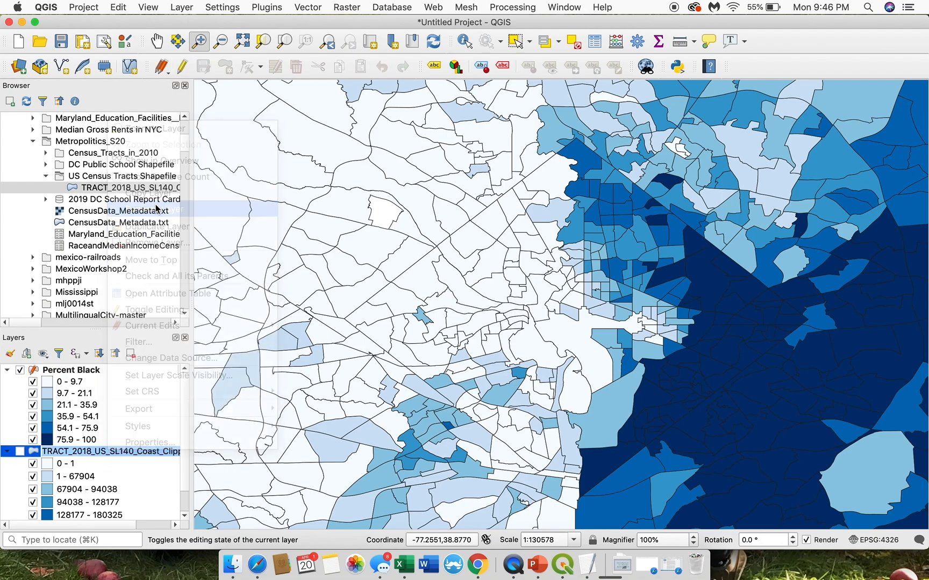
{"action": "type", "text": "Median"}
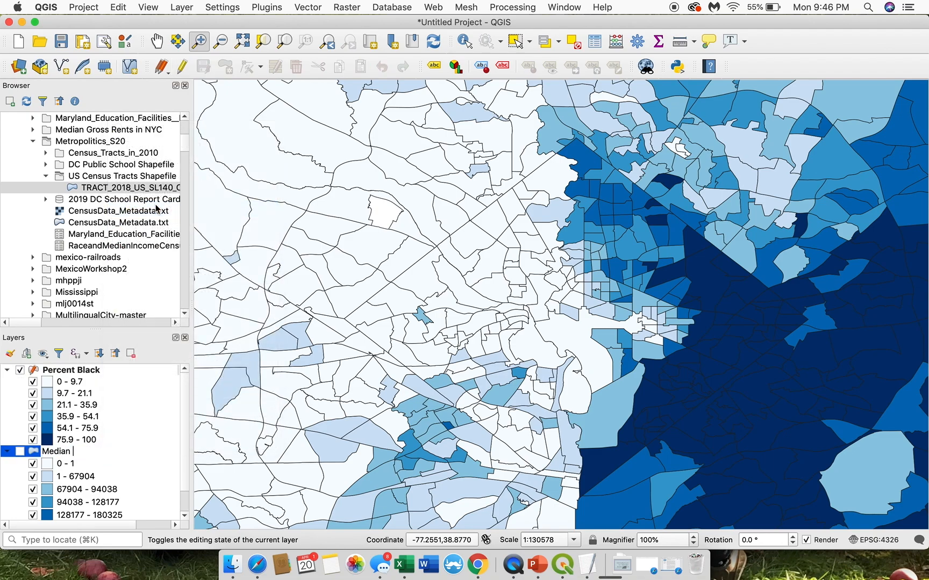
{"action": "type", "text": " Income"}
{"action": "key", "text": "Return"}
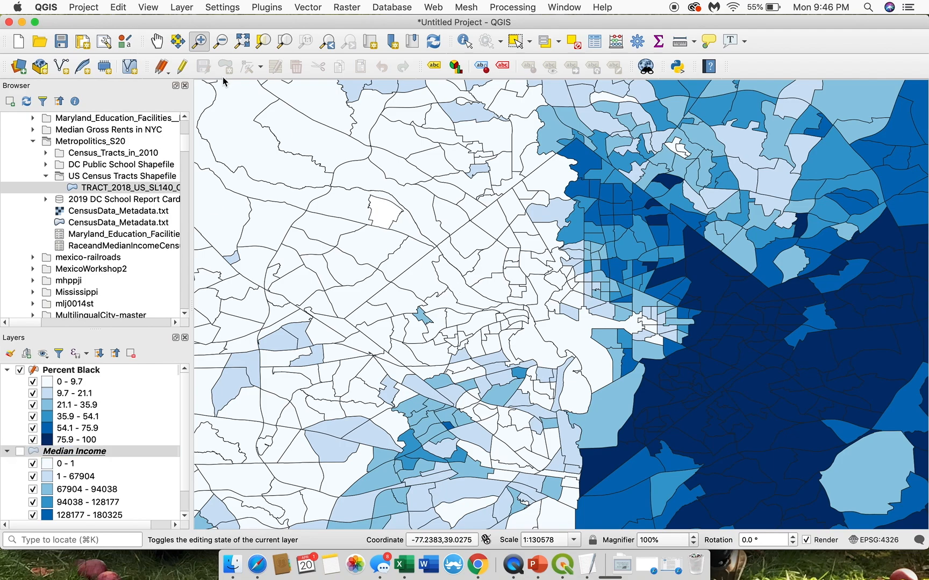
Step: Hide the Percent Black layer and show the Median Income layer on the map
{"action": "left_click", "coordinate": [156, 41]}
{"action": "left_click_drag", "start_coordinate": [621, 326], "coordinate": [597, 326]}
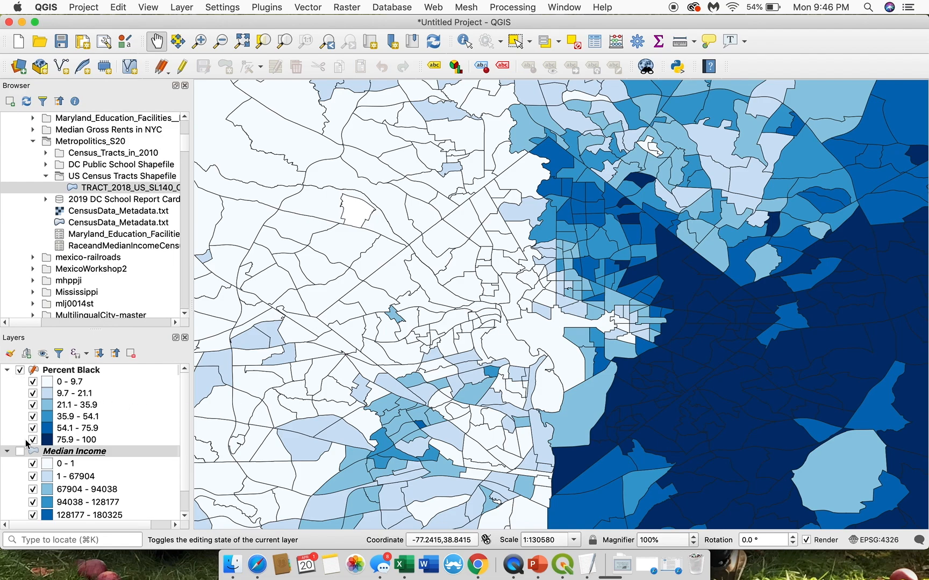
{"action": "left_click", "coordinate": [20, 370]}
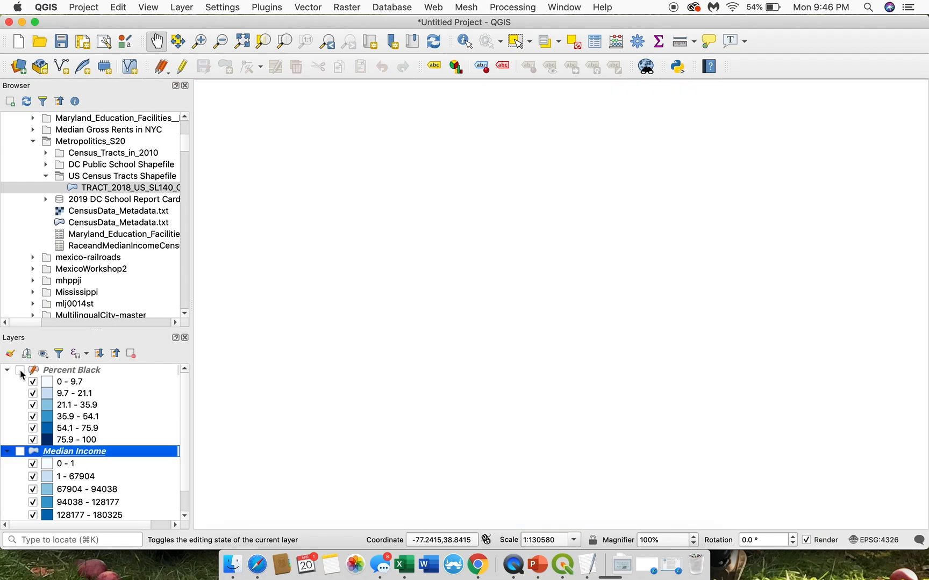
{"action": "left_click", "coordinate": [21, 452]}
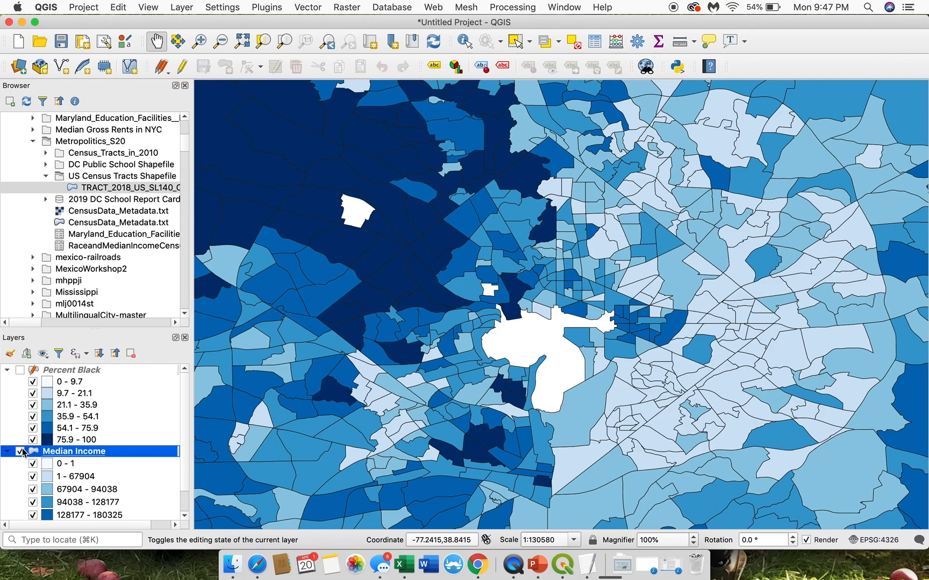
Step: Open the Percent Black layer's attribute table, end its editing session and save the changes to the layer
{"action": "scroll", "coordinate": [48, 417], "scroll_direction": "right", "scroll_amount": 1}
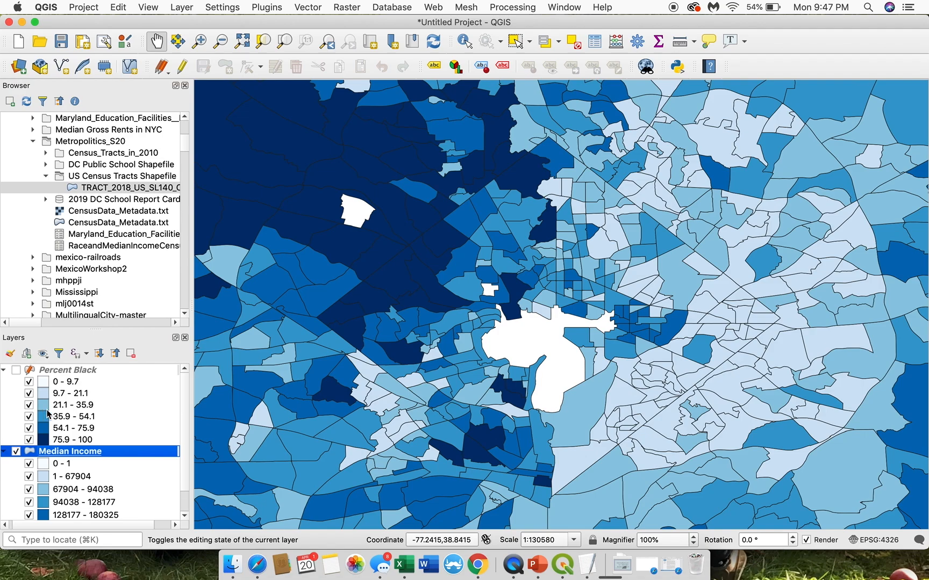
{"action": "left_click", "coordinate": [34, 371]}
{"action": "scroll", "coordinate": [34, 372], "scroll_direction": "left", "scroll_amount": 1}
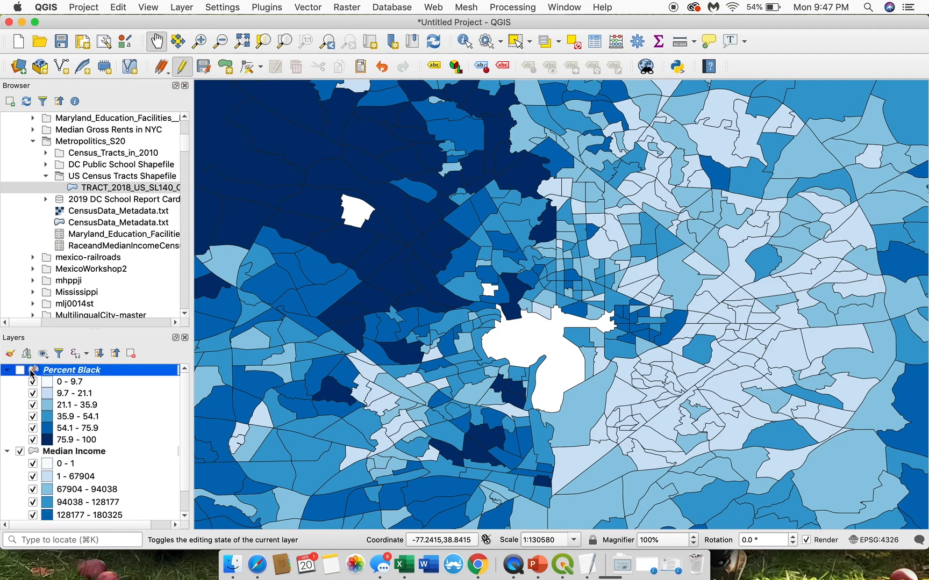
{"action": "right_click", "coordinate": [32, 371]}
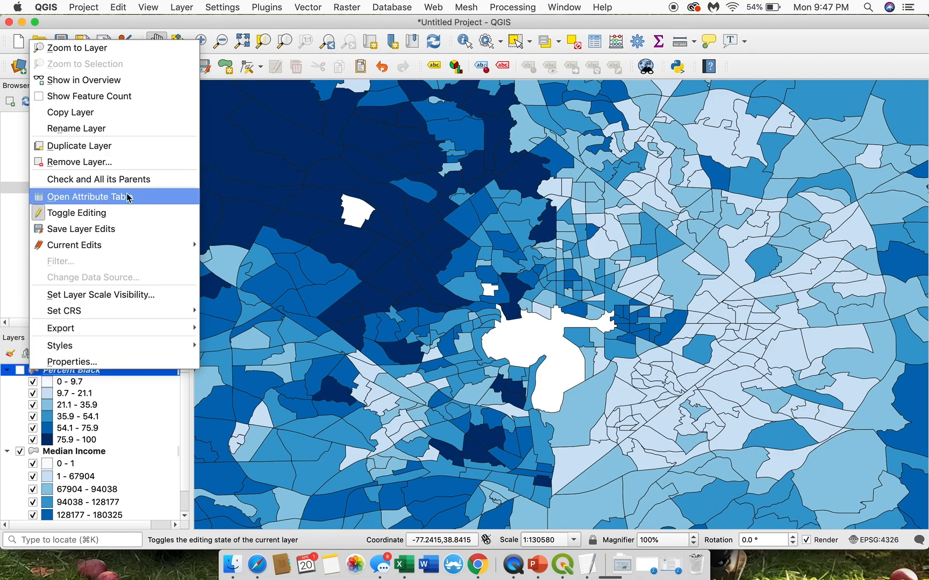
{"action": "left_click", "coordinate": [118, 200]}
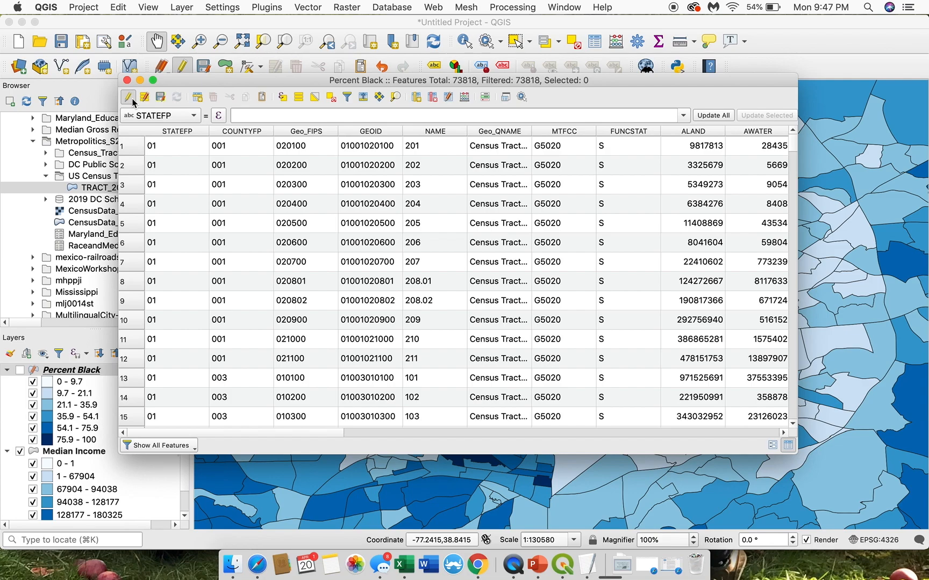
{"action": "left_click", "coordinate": [131, 98]}
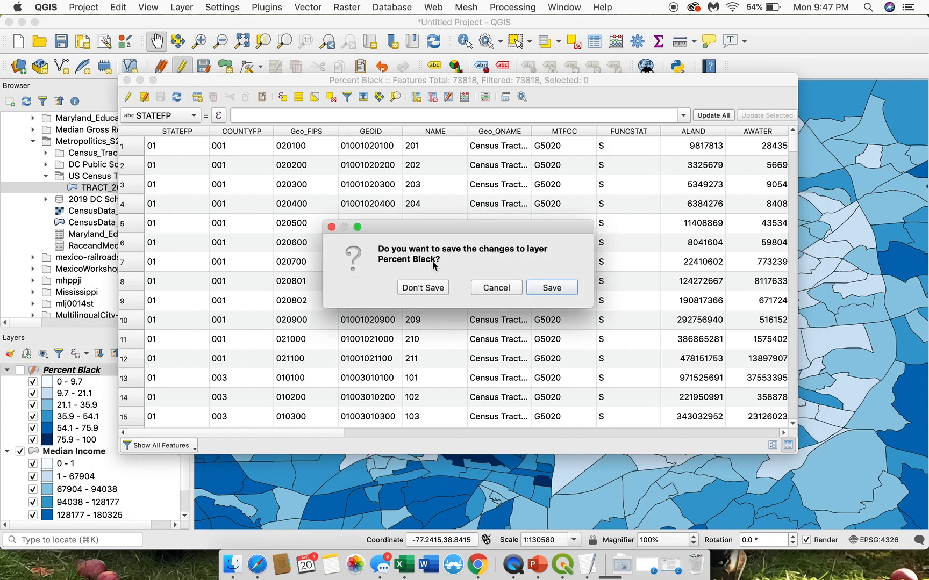
{"action": "left_click", "coordinate": [545, 293]}
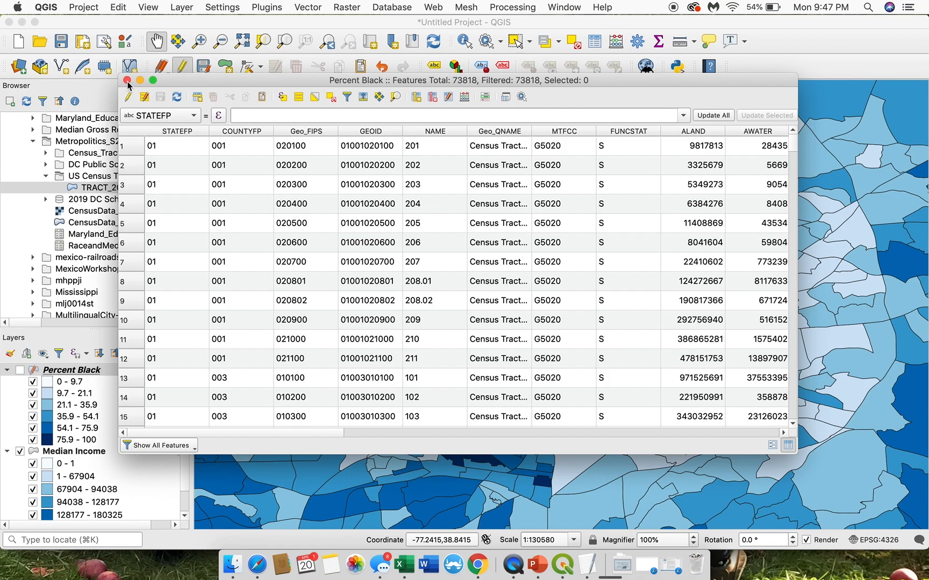